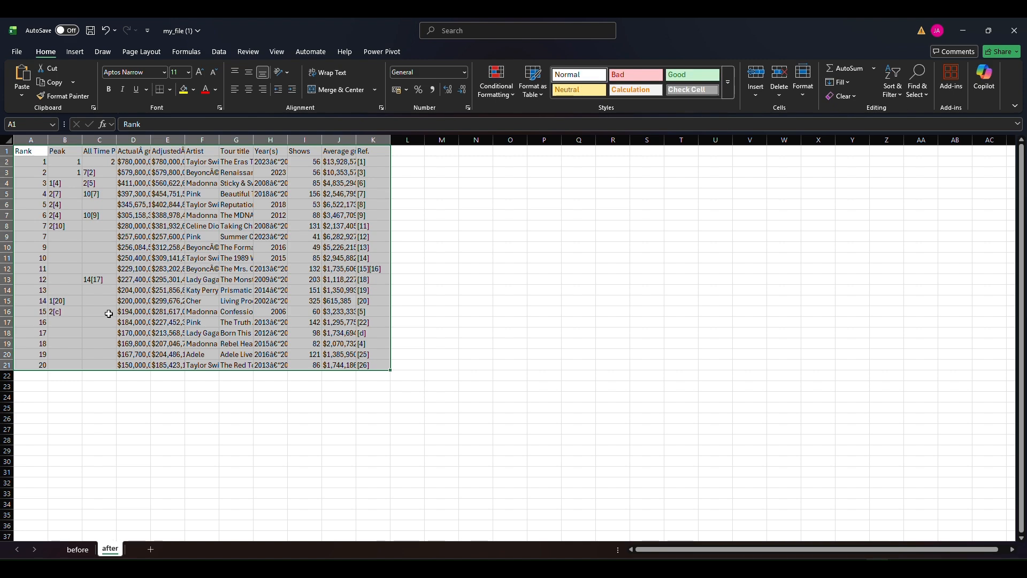
Auto-fit the width of all columns on the after sheet
{"action": "left_click", "coordinate": [8, 140]}
{"action": "double_click", "coordinate": [48, 140]}
{"action": "left_click", "coordinate": [133, 212]}
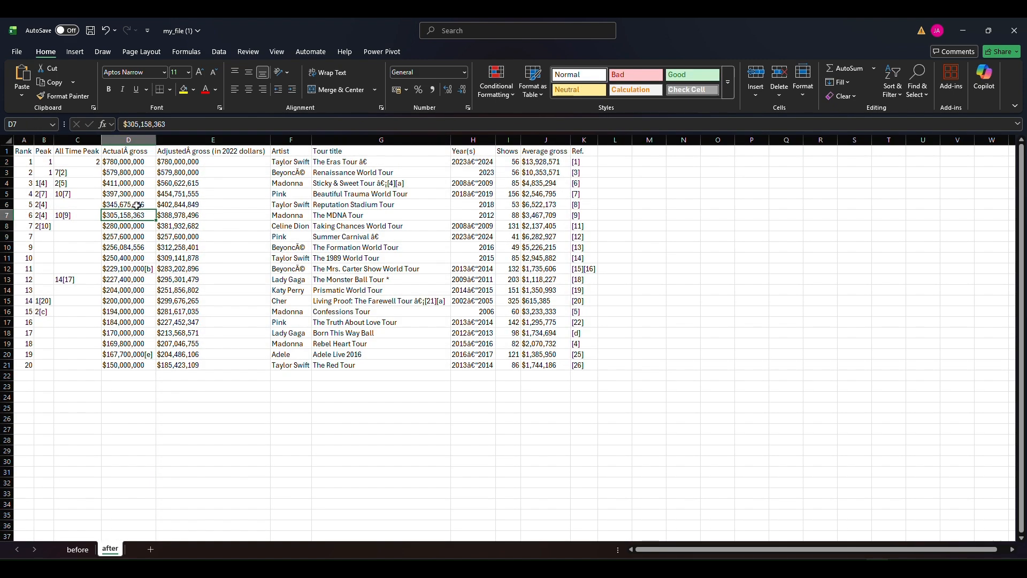
Delete the Peak, All Time Peak and Ref. columns from the tour table
{"action": "left_click_drag", "start_coordinate": [44, 140], "coordinate": [74, 140]}
{"action": "key", "text": "ctrl+minus"}
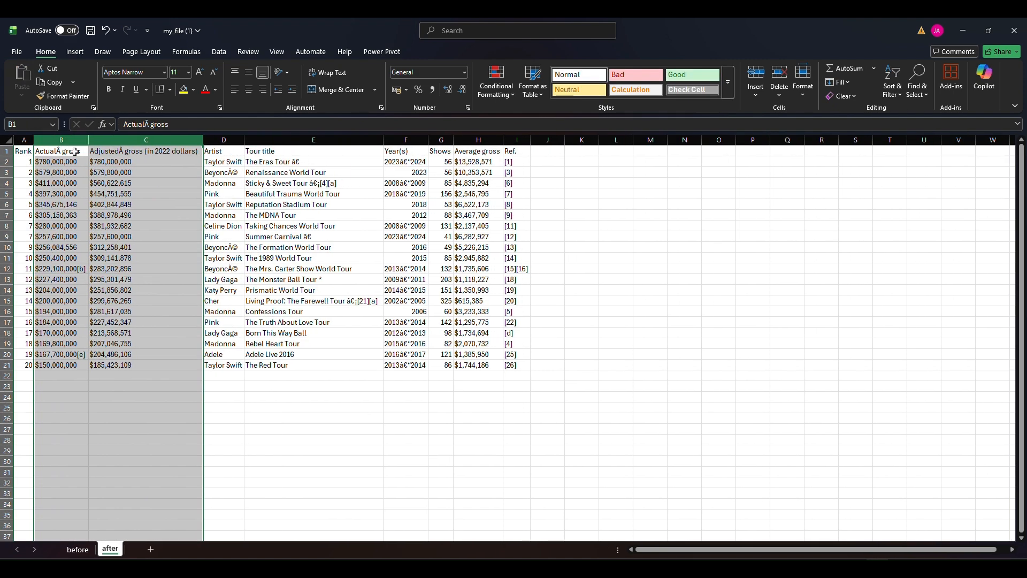
{"action": "left_click", "coordinate": [109, 212]}
{"action": "left_click", "coordinate": [518, 139]}
{"action": "key", "text": "ctrl+minus"}
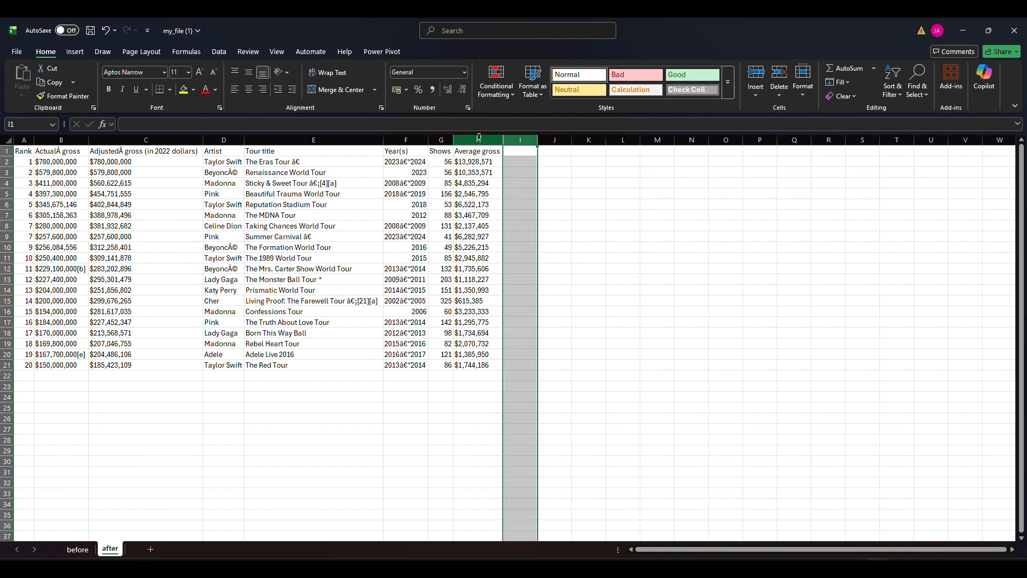
{"action": "left_click", "coordinate": [470, 205]}
Widen the Average gross column, and replace every "$" with nothing in the Actual, Adjusted and Average gross columns
{"action": "left_click_drag", "start_coordinate": [454, 139], "coordinate": [529, 140]}
{"action": "left_click", "coordinate": [496, 139]}
{"action": "left_click", "coordinate": [75, 141], "text": "ctrl"}
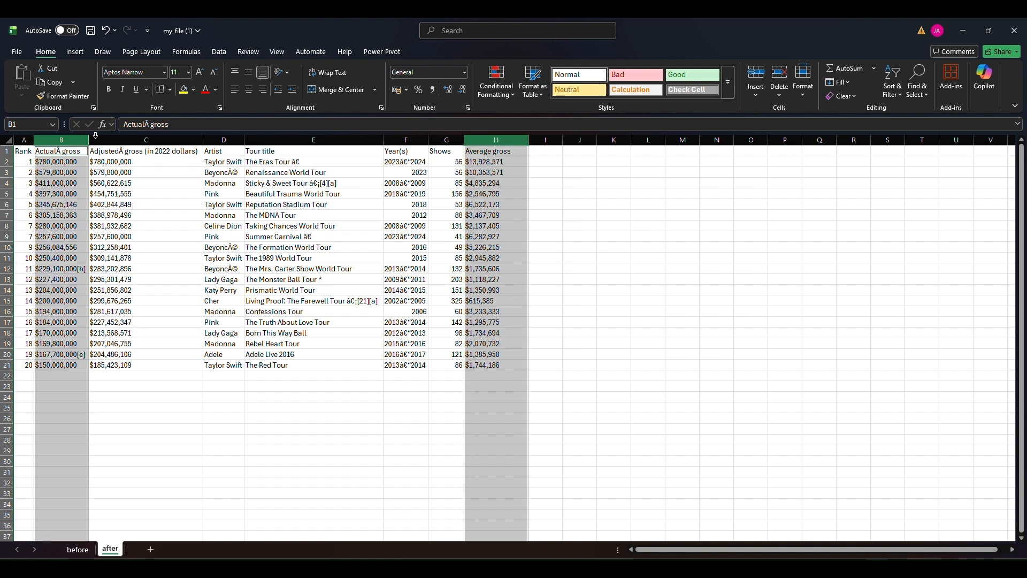
{"action": "left_click", "coordinate": [144, 139], "text": "ctrl"}
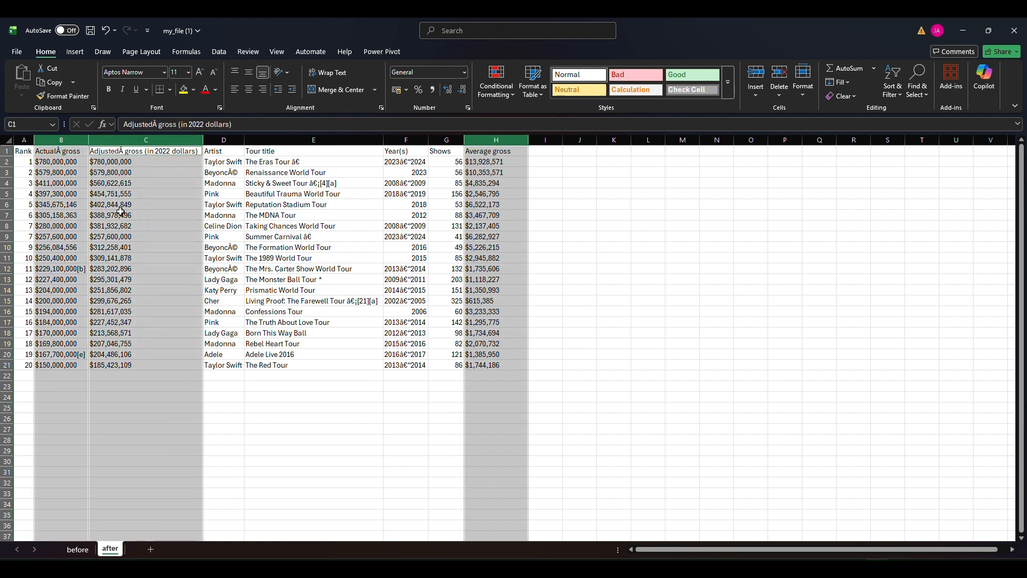
{"action": "key", "text": "ctrl+h"}
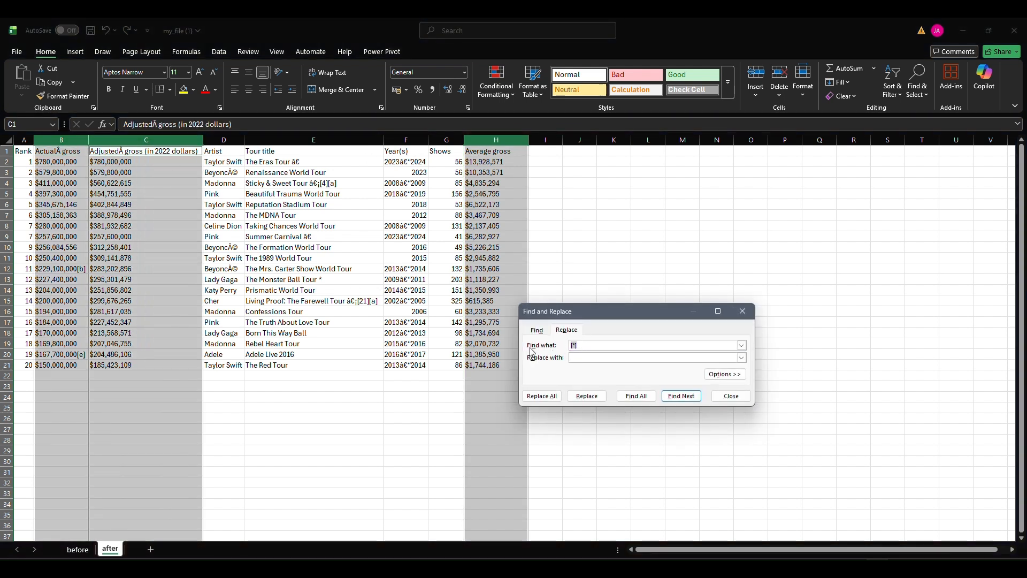
{"action": "left_click", "coordinate": [541, 396]}
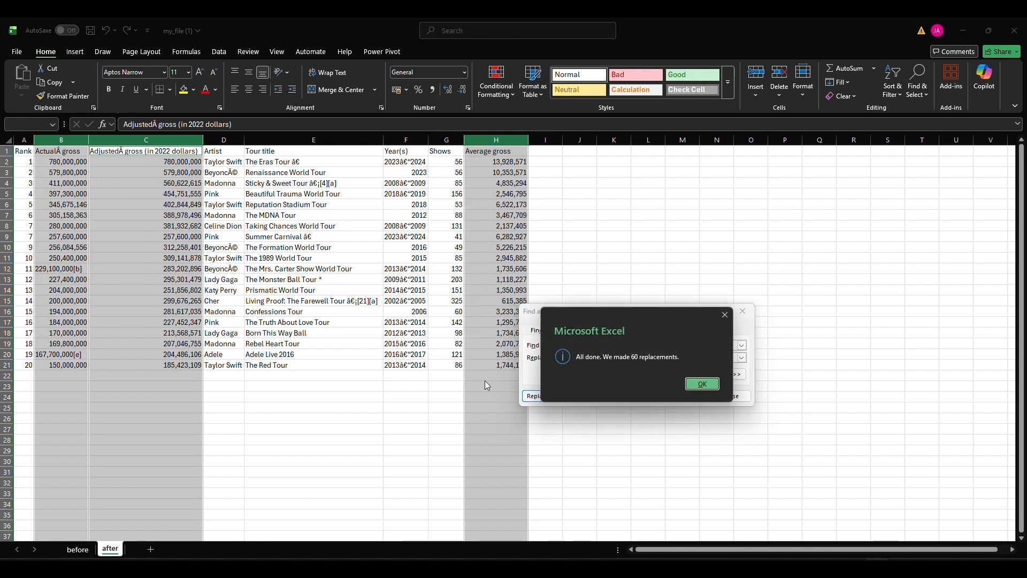
{"action": "left_click", "coordinate": [703, 384]}
{"action": "left_click", "coordinate": [742, 311]}
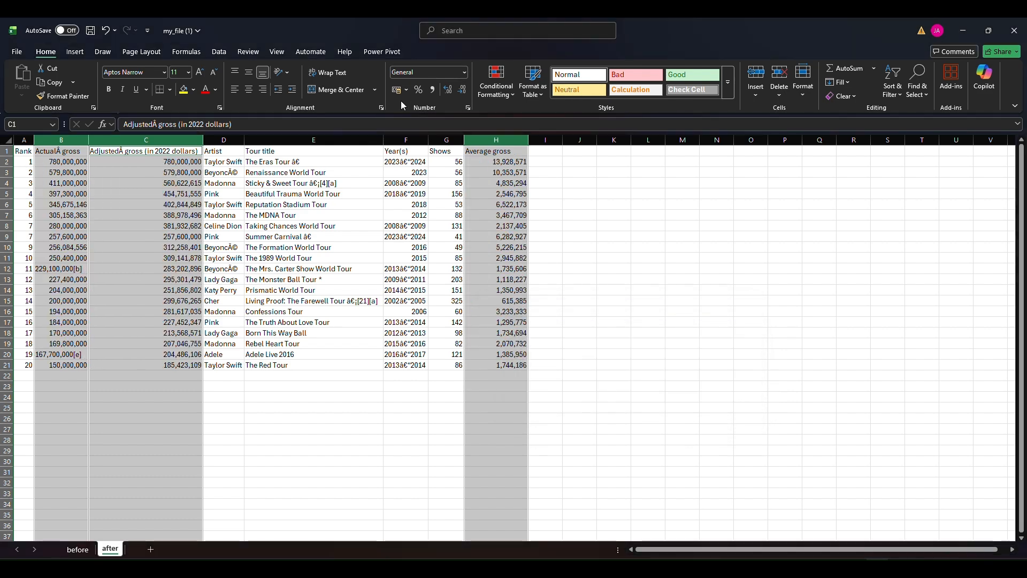
Format the three gross columns in comma style without decimal places
{"action": "left_click", "coordinate": [431, 90]}
{"action": "left_click", "coordinate": [462, 89]}
{"action": "left_click", "coordinate": [463, 89]}
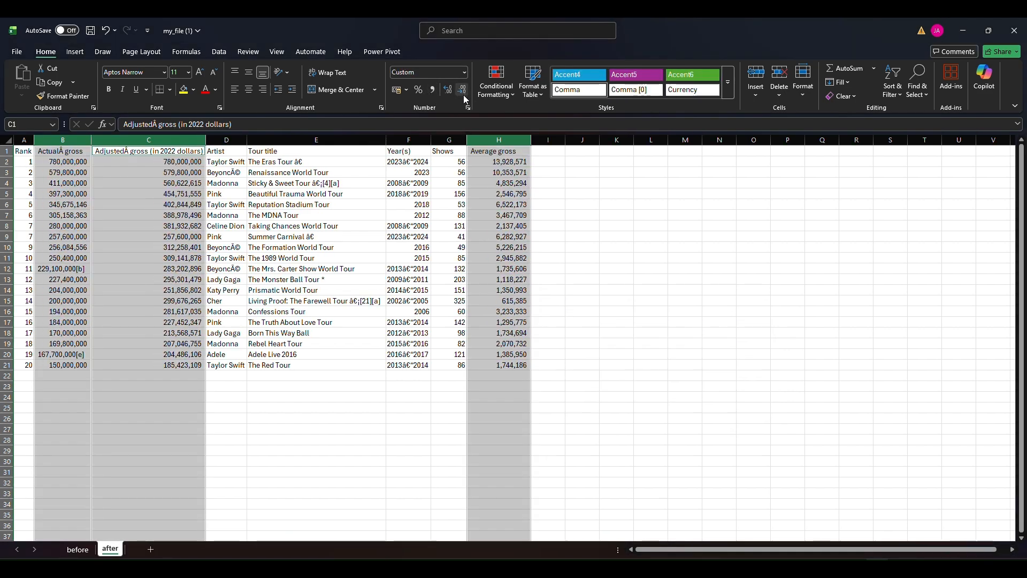
{"action": "left_click", "coordinate": [181, 246]}
Correct the header in cell B1 to "Actual gross"
{"action": "double_click", "coordinate": [61, 152]}
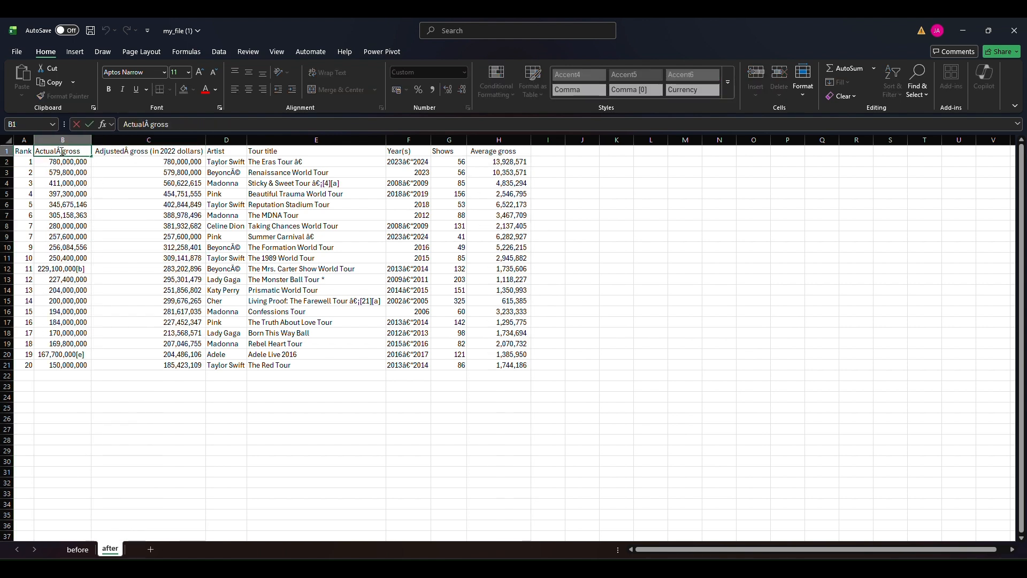
{"action": "double_click", "coordinate": [60, 153]}
{"action": "type", "text": "A"}
{"action": "key", "text": "Return"}
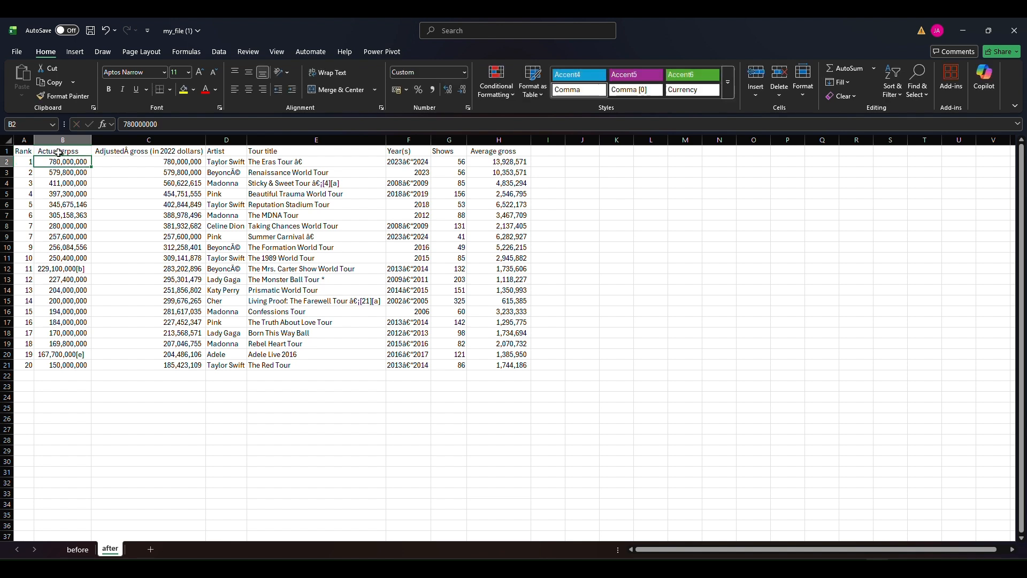
{"action": "double_click", "coordinate": [67, 153]}
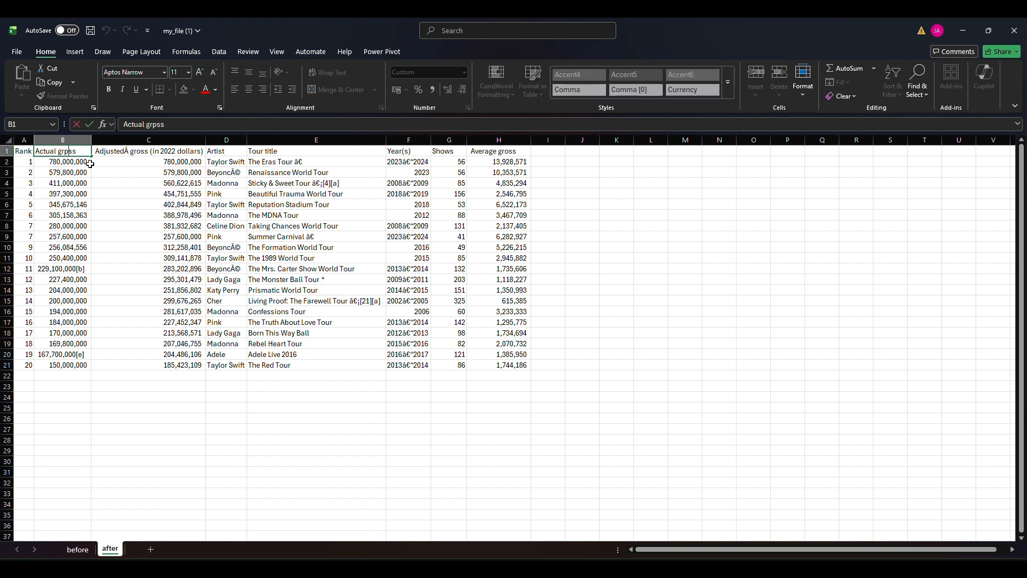
{"action": "key", "text": "BackSpace"}
{"action": "type", "text": "o"}
{"action": "key", "text": "Return"}
Shorten the header in cell C1 to "Adjusted gross (in 2022)", without the stray character
{"action": "left_click", "coordinate": [166, 152]}
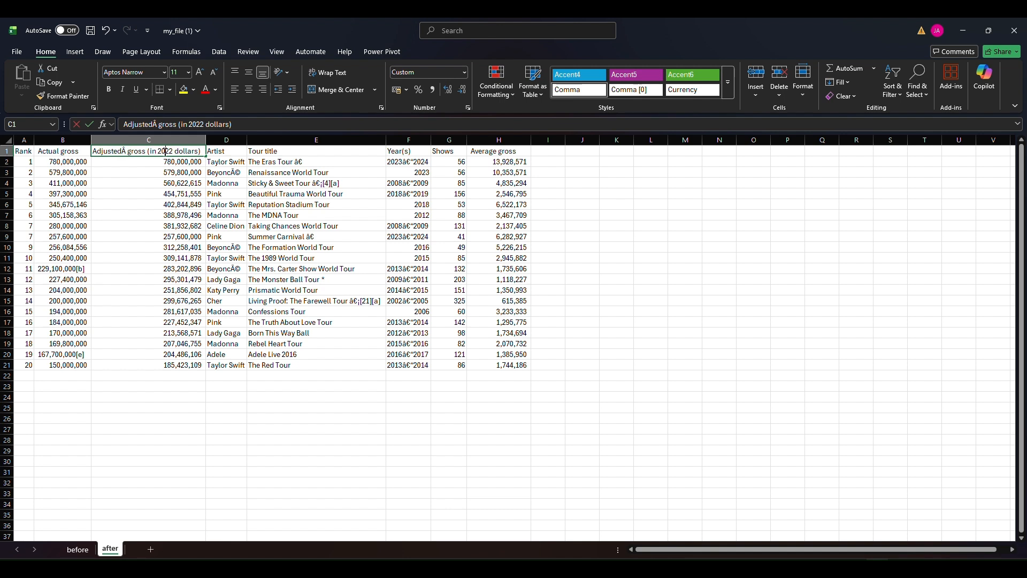
{"action": "double_click", "coordinate": [165, 152]}
{"action": "key", "text": "BackSpace"}
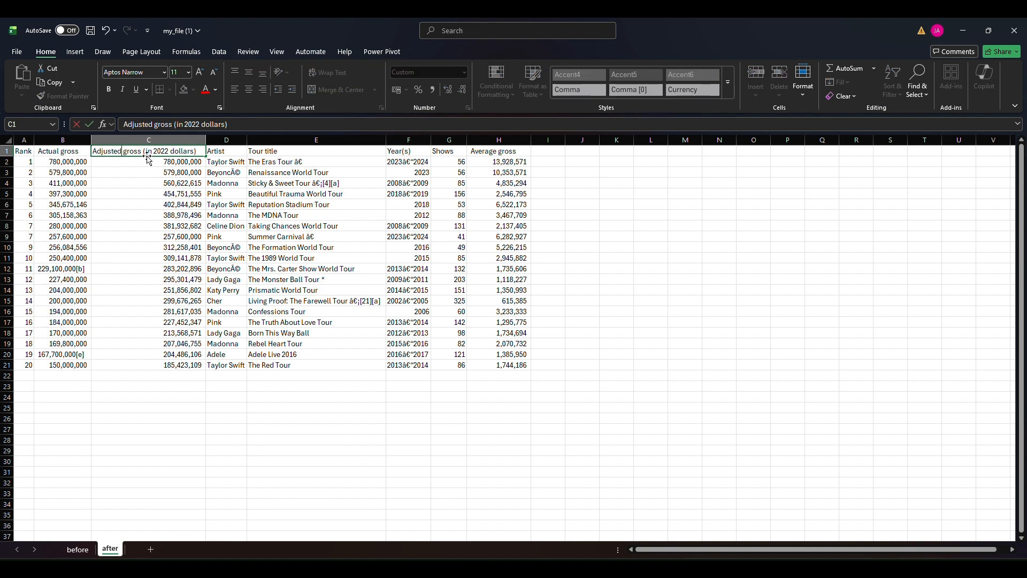
{"action": "key", "text": "BackSpace"}
{"action": "key", "text": "BackSpace"}
{"action": "key", "text": "BackSpace"}
{"action": "key", "text": "BackSpace"}
{"action": "key", "text": "BackSpace"}
{"action": "key", "text": "BackSpace"}
{"action": "key", "text": "ctrl+Return"}
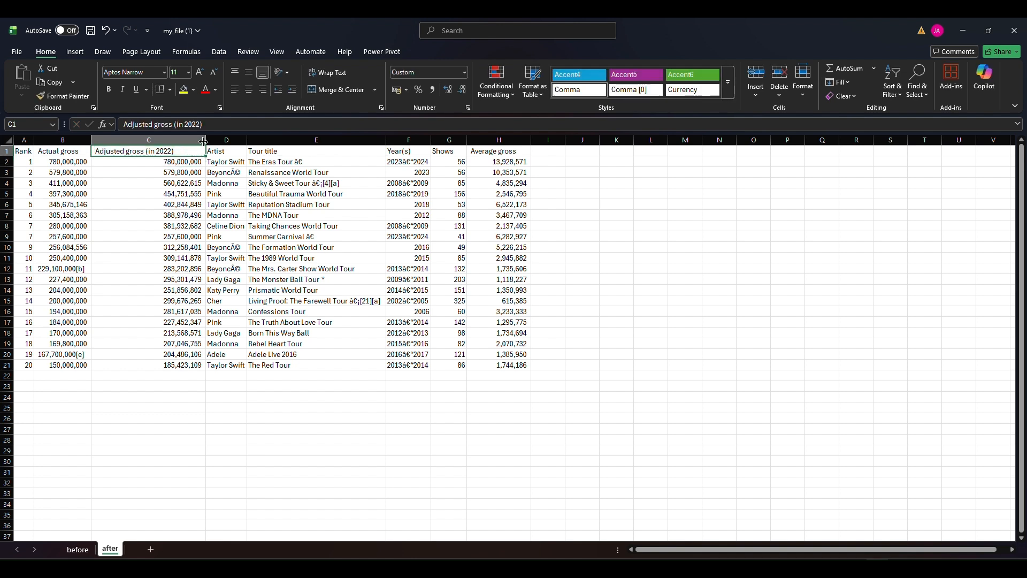
Widen the Artist column and replace every "Ã©" in it with nothing
{"action": "left_click_drag", "start_coordinate": [206, 139], "coordinate": [266, 139]}
{"action": "left_click", "coordinate": [225, 163]}
{"action": "double_click", "coordinate": [224, 173]}
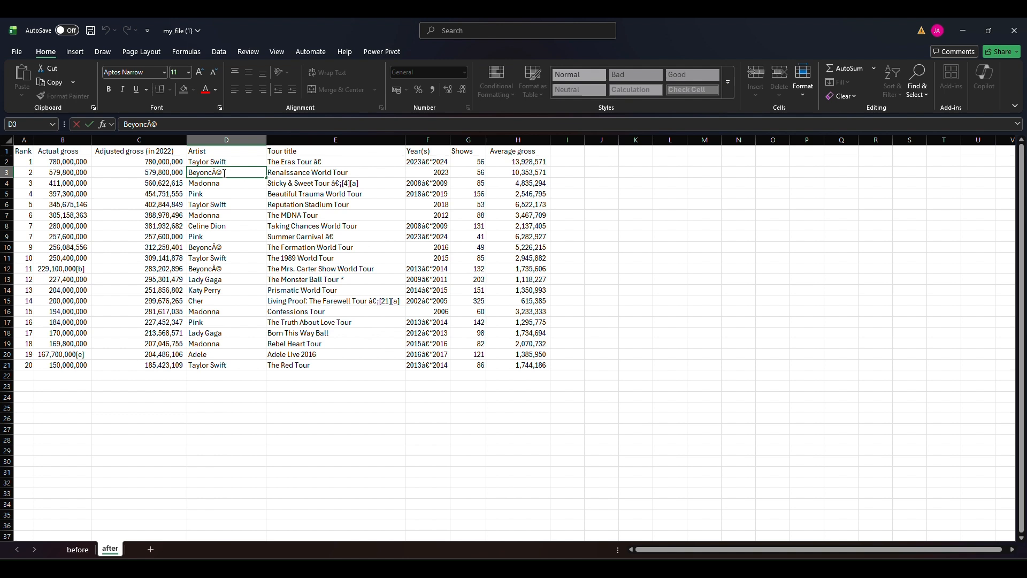
{"action": "left_click", "coordinate": [227, 140]}
{"action": "key", "text": "ctrl+h"}
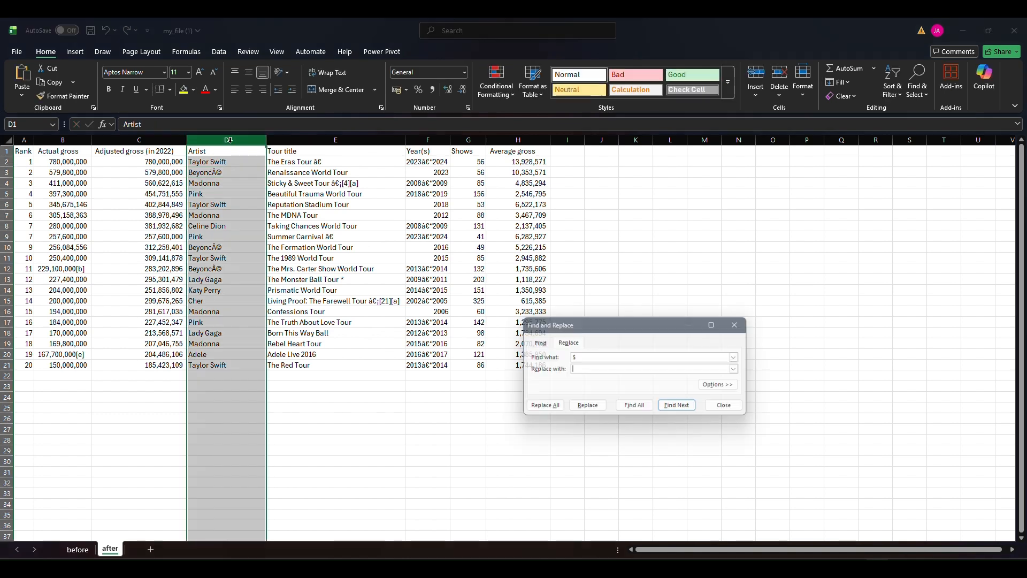
{"action": "left_click_drag", "start_coordinate": [585, 358], "coordinate": [560, 361]}
{"action": "type", "text": "Ã©"}
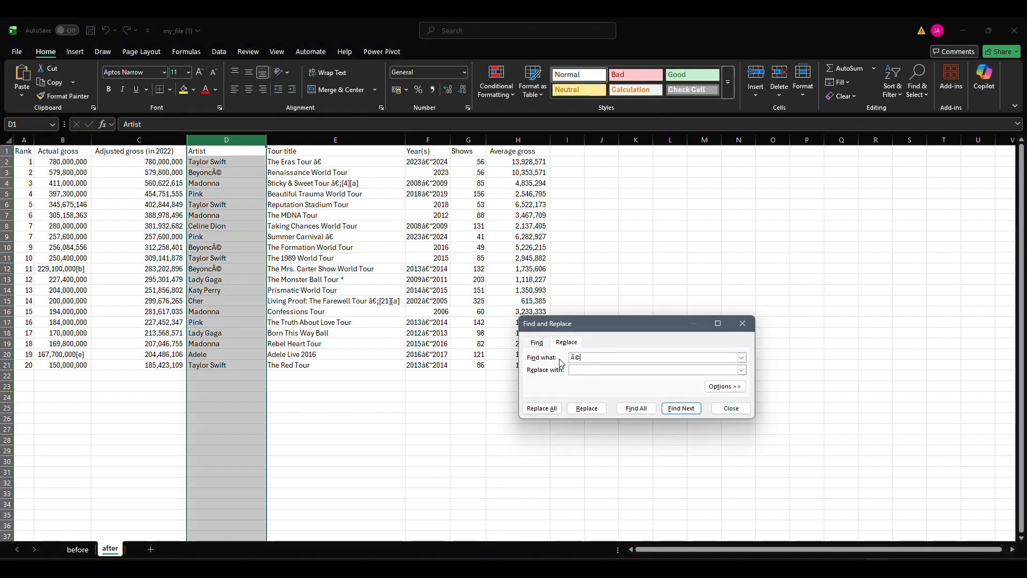
{"action": "left_click", "coordinate": [548, 409]}
{"action": "left_click", "coordinate": [696, 393]}
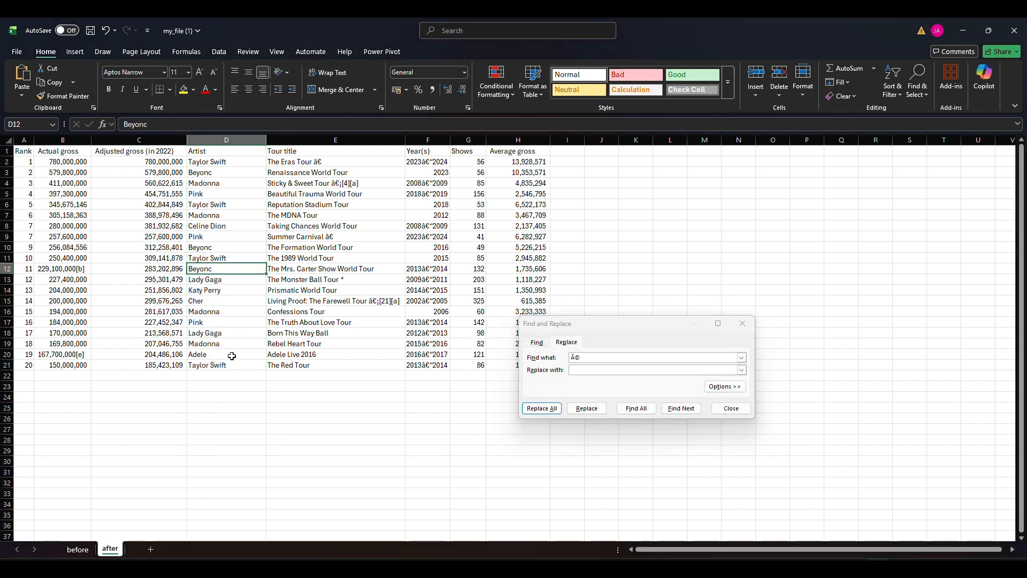
Replace the stray "â€" characters copied from The Eras Tour with nothing in the Tour title column
{"action": "left_click", "coordinate": [335, 140]}
{"action": "left_click", "coordinate": [342, 183]}
{"action": "double_click", "coordinate": [330, 162]}
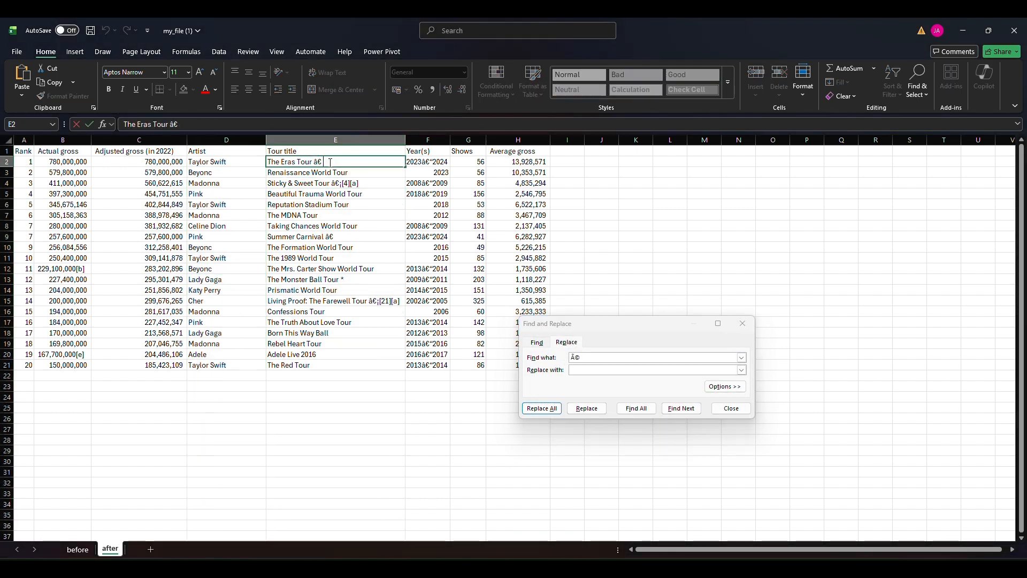
{"action": "left_click", "coordinate": [336, 140]}
{"action": "left_click", "coordinate": [543, 362]}
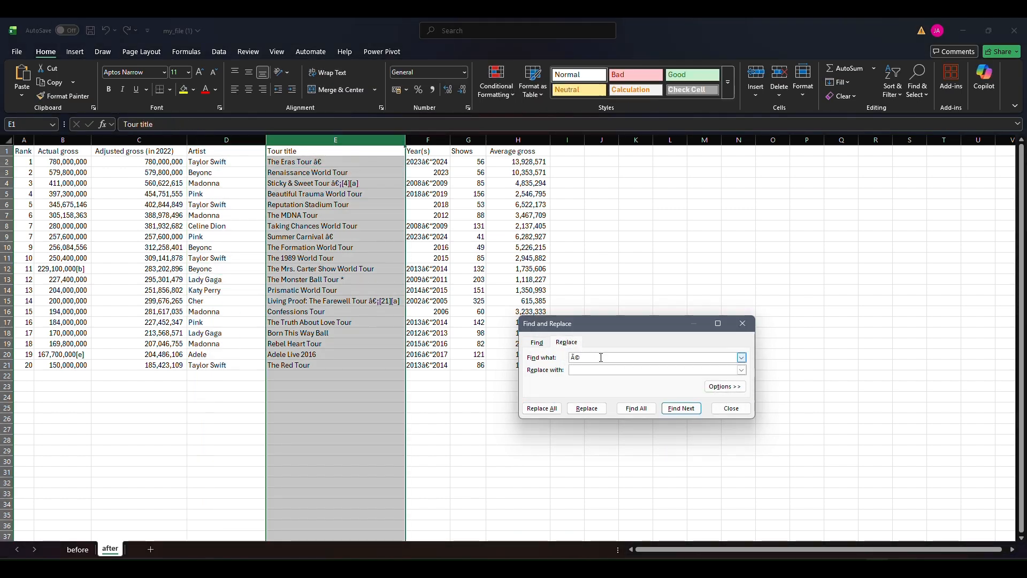
{"action": "left_click", "coordinate": [548, 406]}
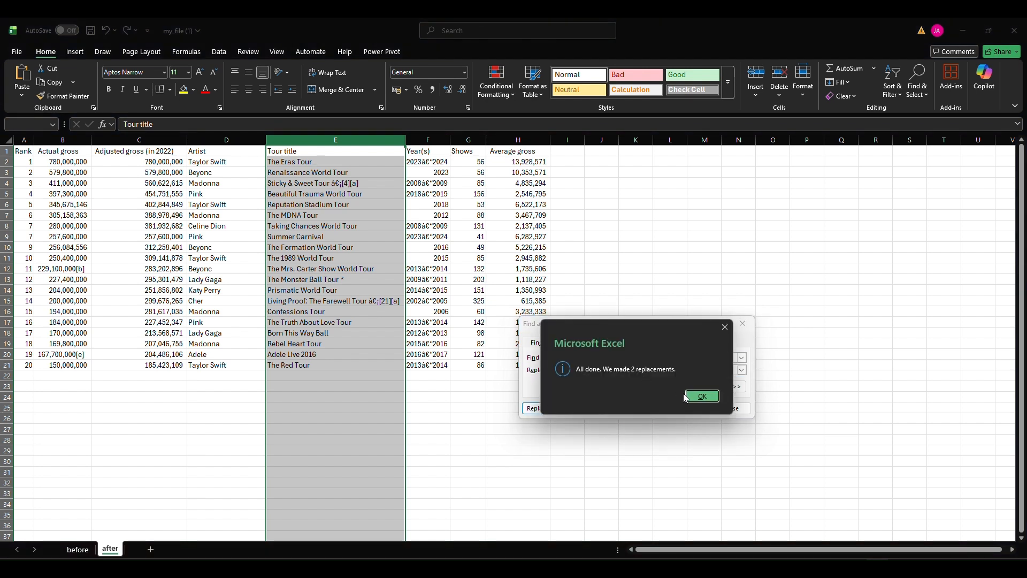
{"action": "left_click", "coordinate": [701, 396]}
Replace "â€*" with nothing across the sheet to strip the garbled endings from tour titles and years
{"action": "double_click", "coordinate": [337, 183]}
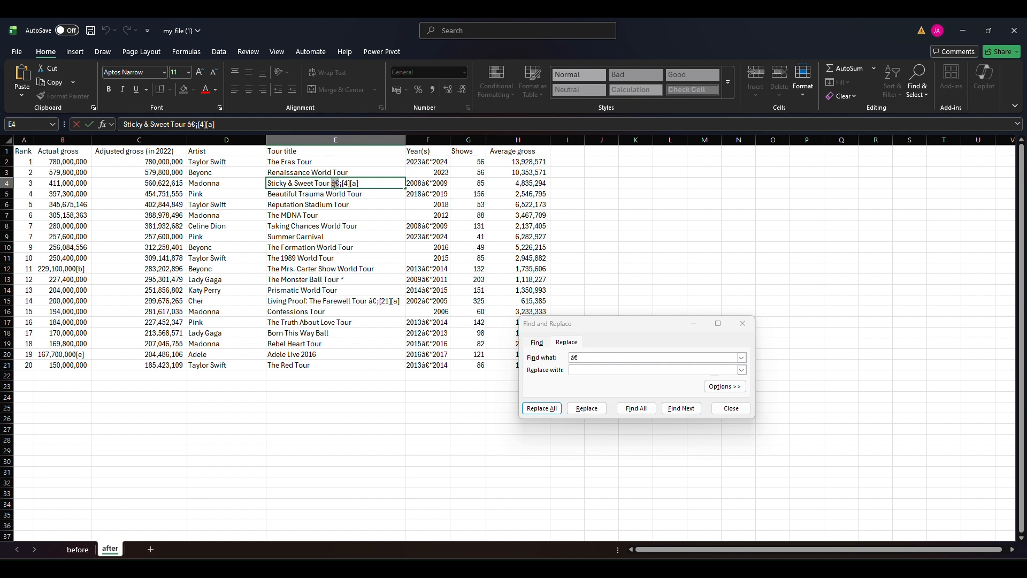
{"action": "left_click", "coordinate": [606, 357]}
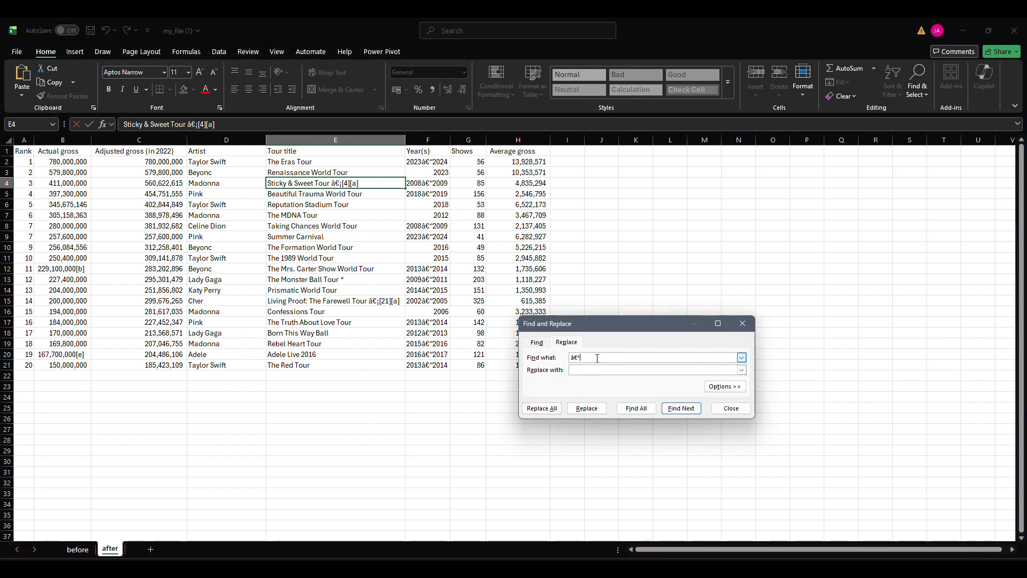
{"action": "left_click", "coordinate": [542, 408]}
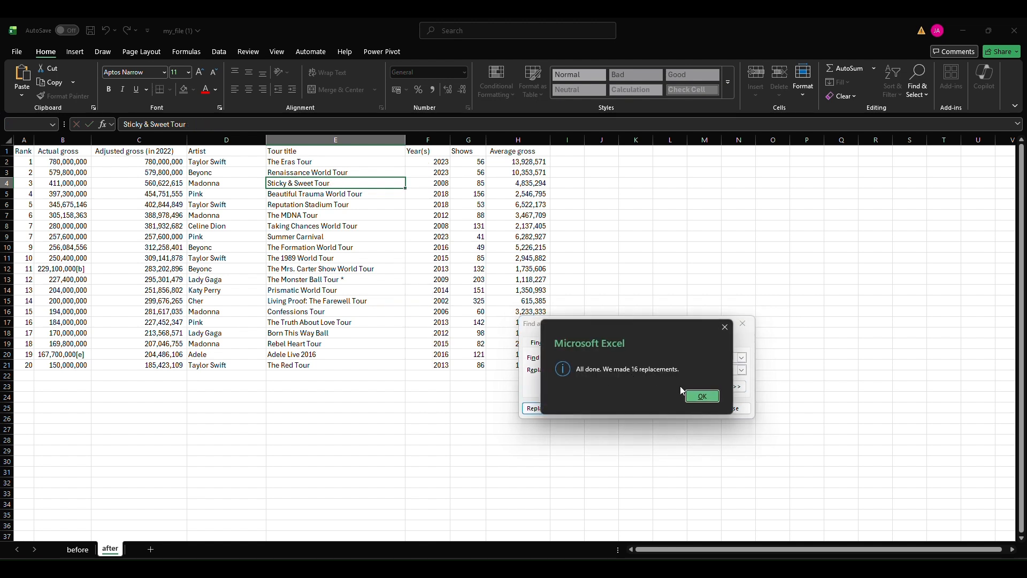
{"action": "left_click", "coordinate": [702, 396]}
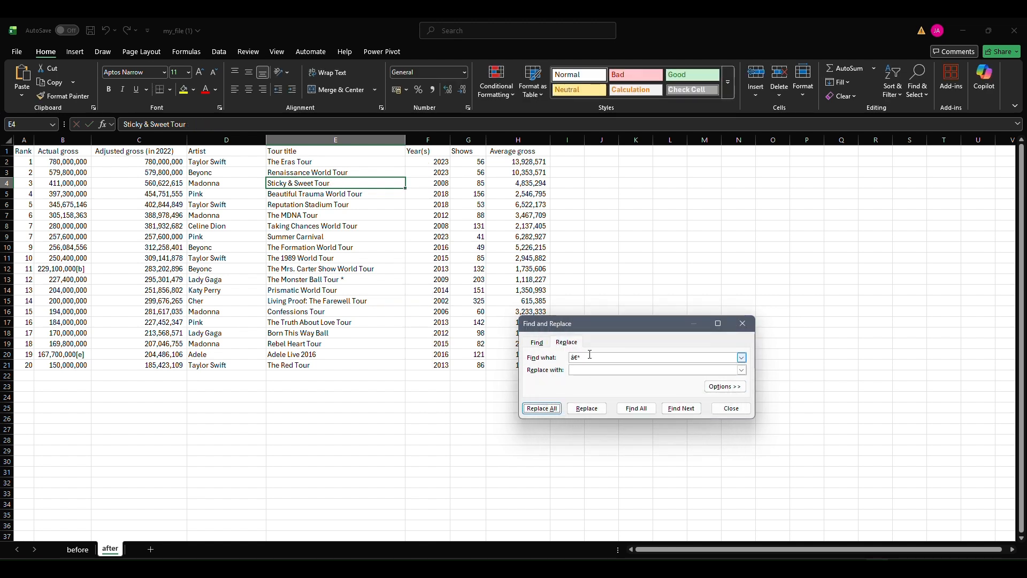
{"action": "left_click", "coordinate": [733, 408]}
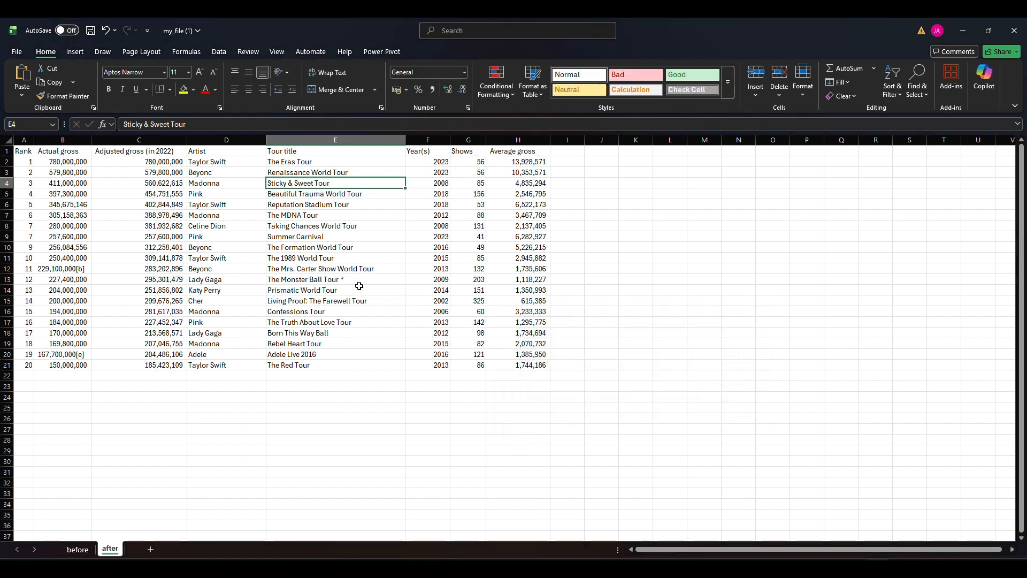
Try to replace "*" with nothing in the Tour title column, and undo the replacement
{"action": "left_click", "coordinate": [335, 139]}
{"action": "key", "text": "ctrl+h"}
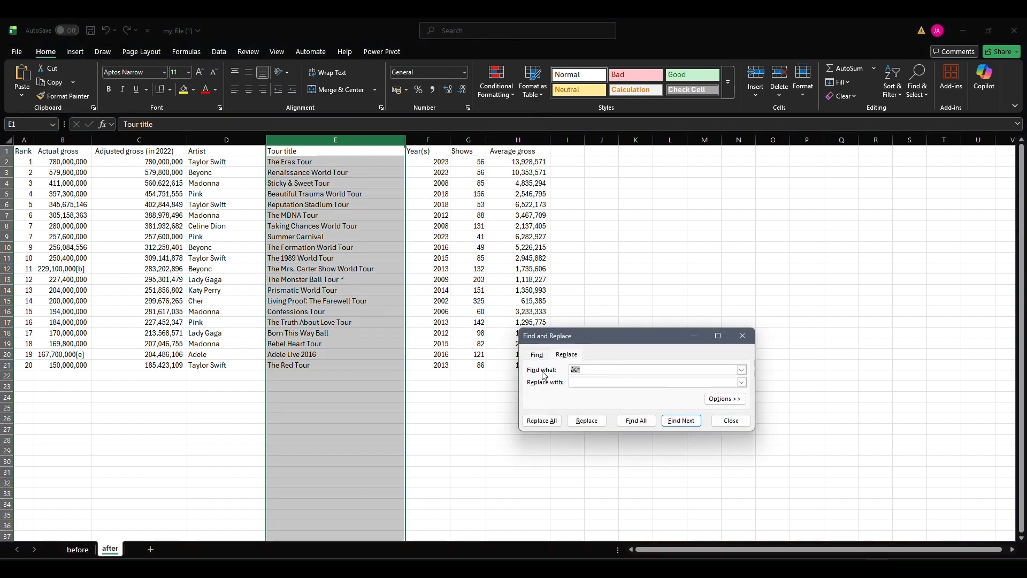
{"action": "left_click", "coordinate": [544, 420]}
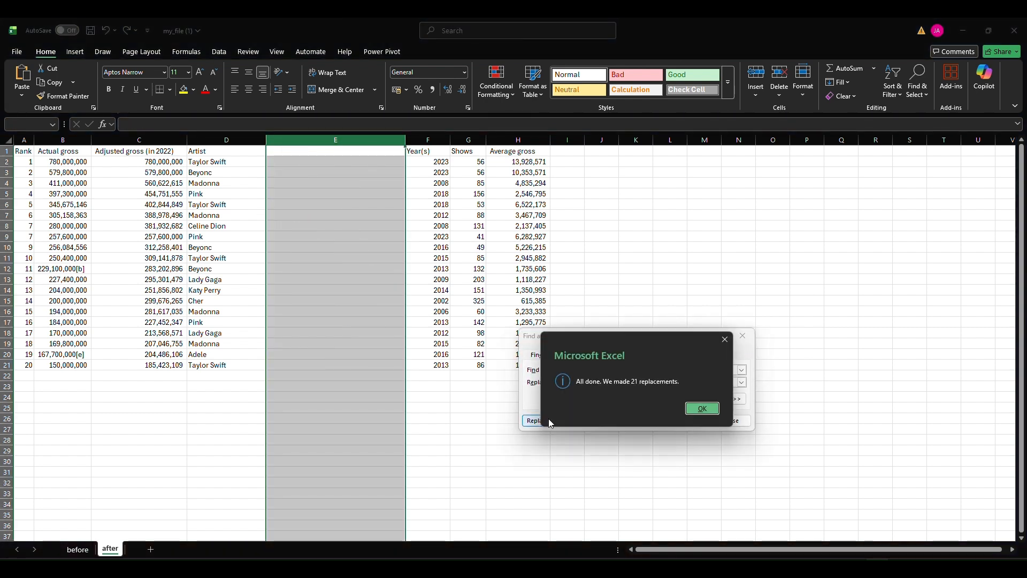
{"action": "left_click", "coordinate": [694, 409]}
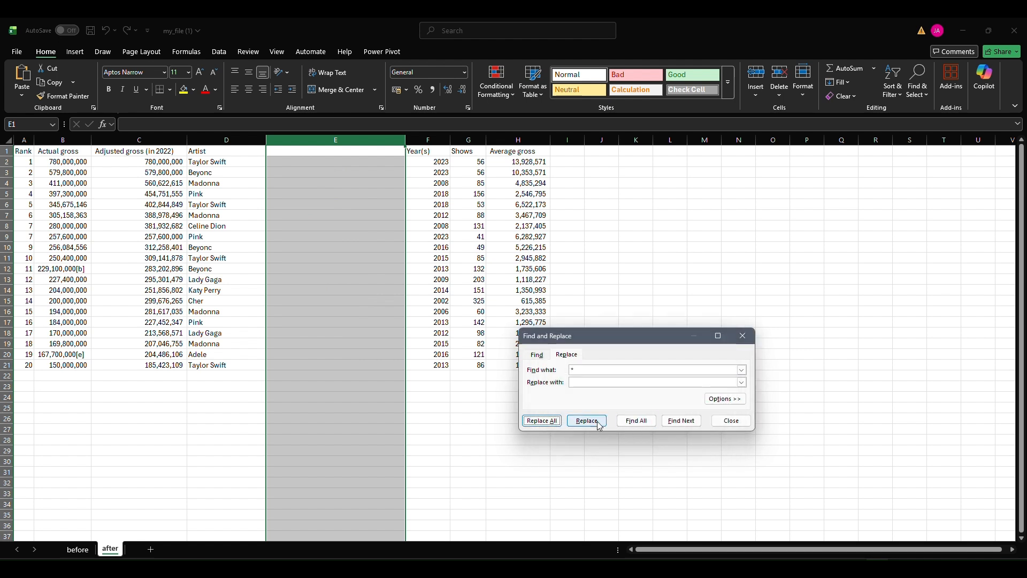
{"action": "left_click", "coordinate": [729, 421]}
{"action": "key", "text": "ctrl+z"}
Delete the trailing asterisk from "The Monster Ball Tour" in cell E13
{"action": "double_click", "coordinate": [351, 284]}
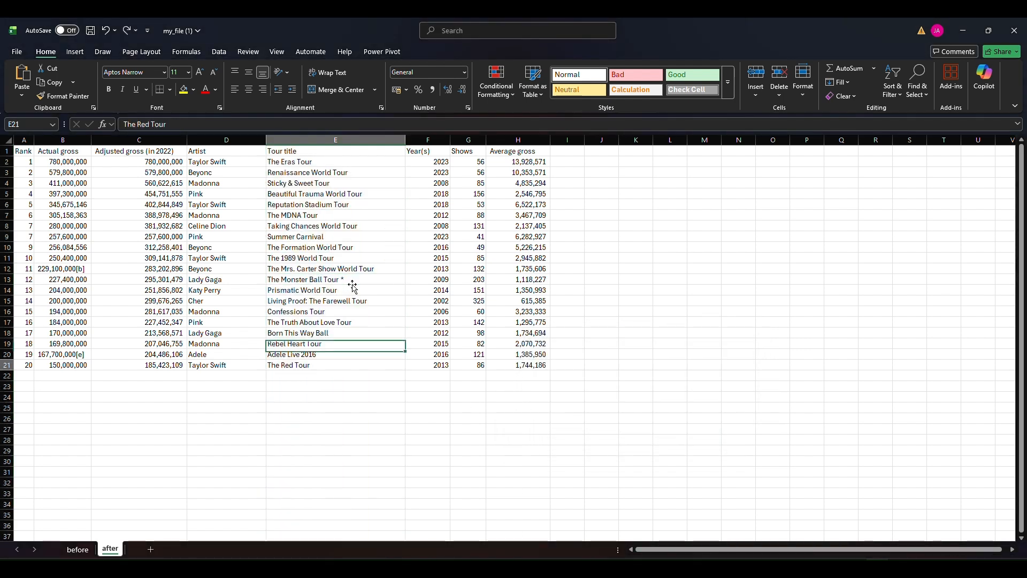
{"action": "double_click", "coordinate": [354, 280]}
{"action": "key", "text": "BackSpace"}
{"action": "key", "text": "Return"}
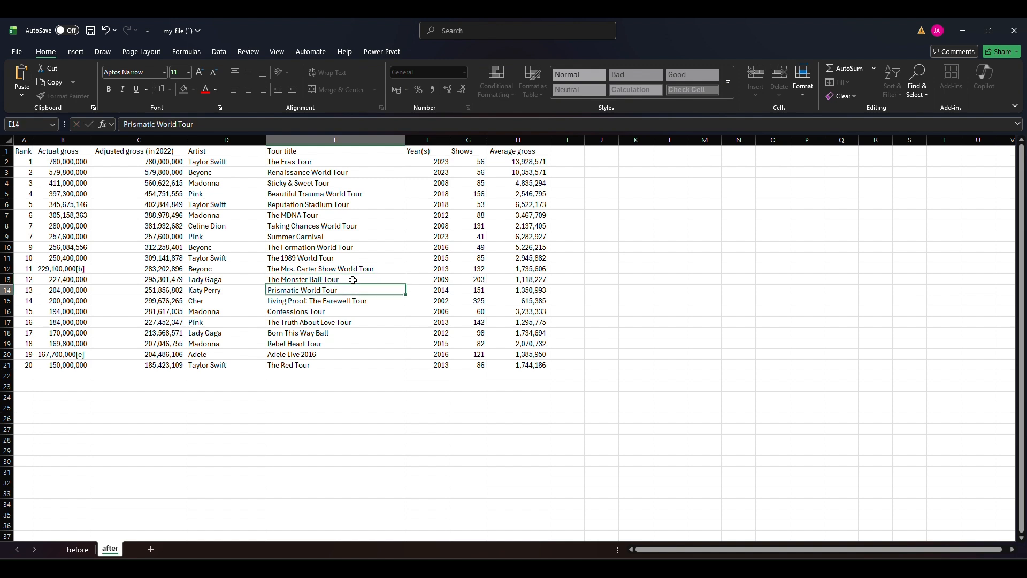
{"action": "left_click", "coordinate": [433, 142]}
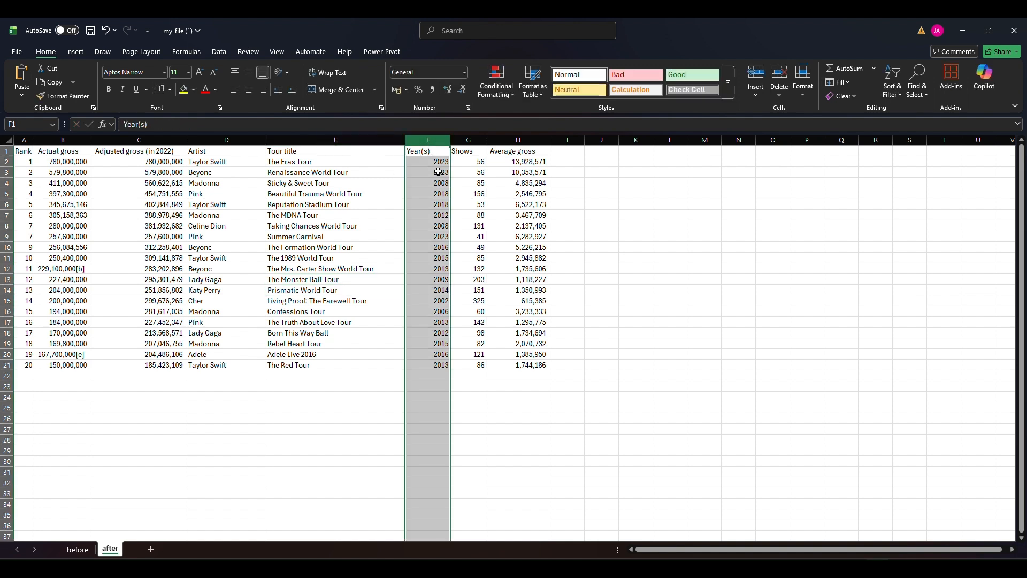
{"action": "left_click", "coordinate": [468, 140]}
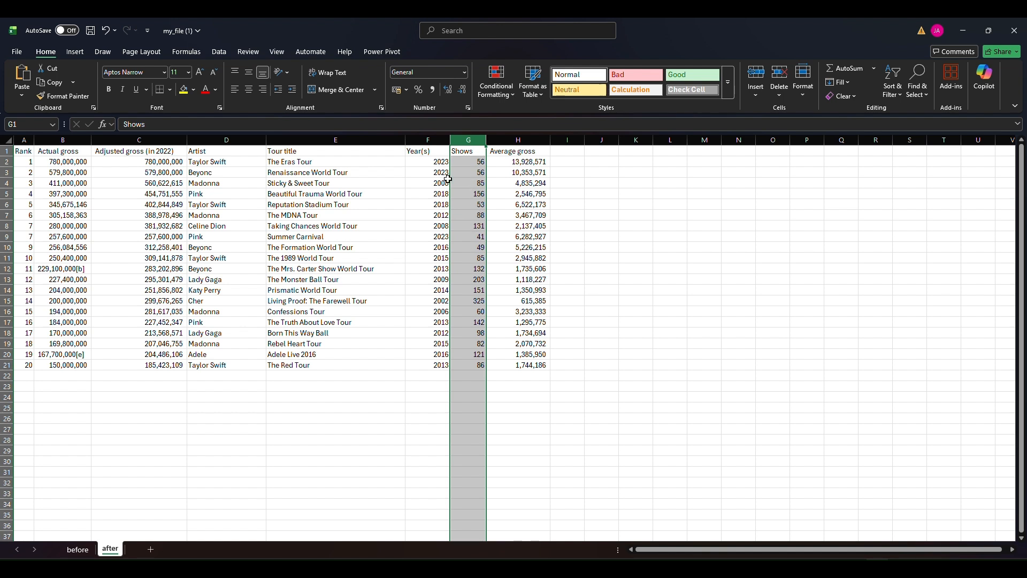
Insert a blank column before Actual gross and move the Artist column into it, right after Rank
{"action": "left_click", "coordinate": [52, 141]}
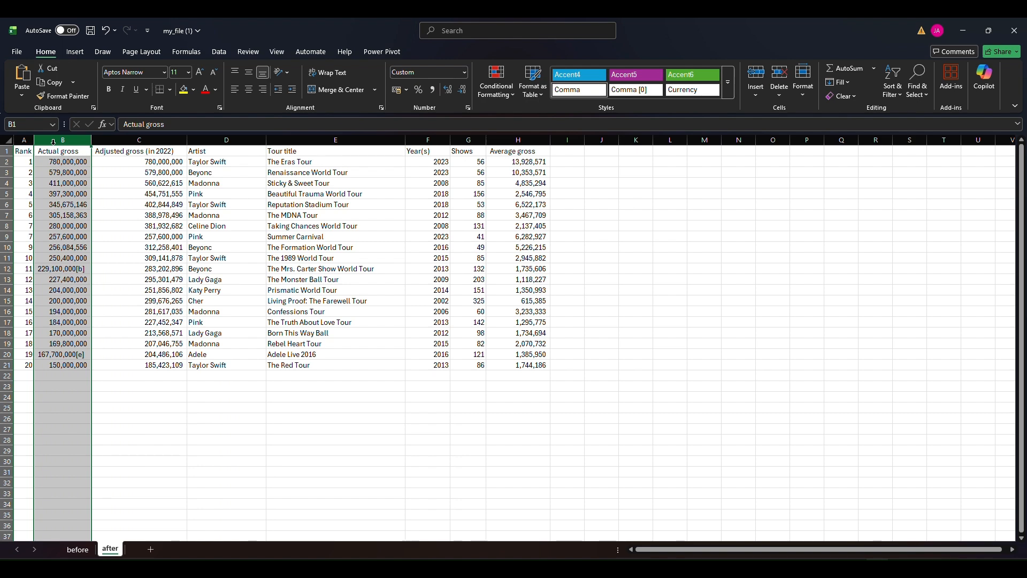
{"action": "key", "text": "ctrl+shift+plus"}
{"action": "left_click", "coordinate": [220, 140]}
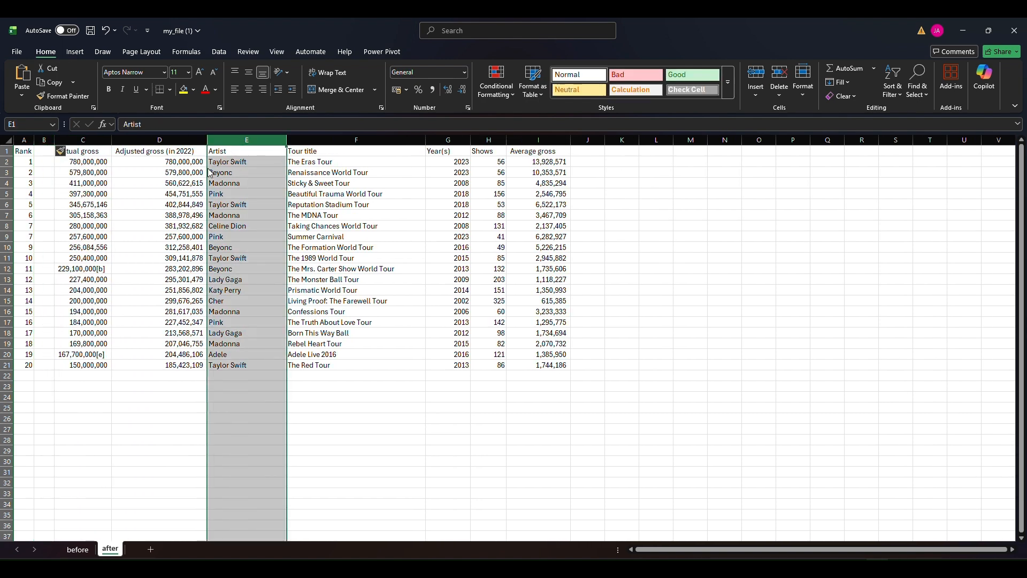
{"action": "left_click_drag", "start_coordinate": [209, 172], "coordinate": [56, 151]}
{"action": "left_click", "coordinate": [140, 182]}
Insert a blank column after Artist and move the Tour title column into it
{"action": "left_click", "coordinate": [340, 141]}
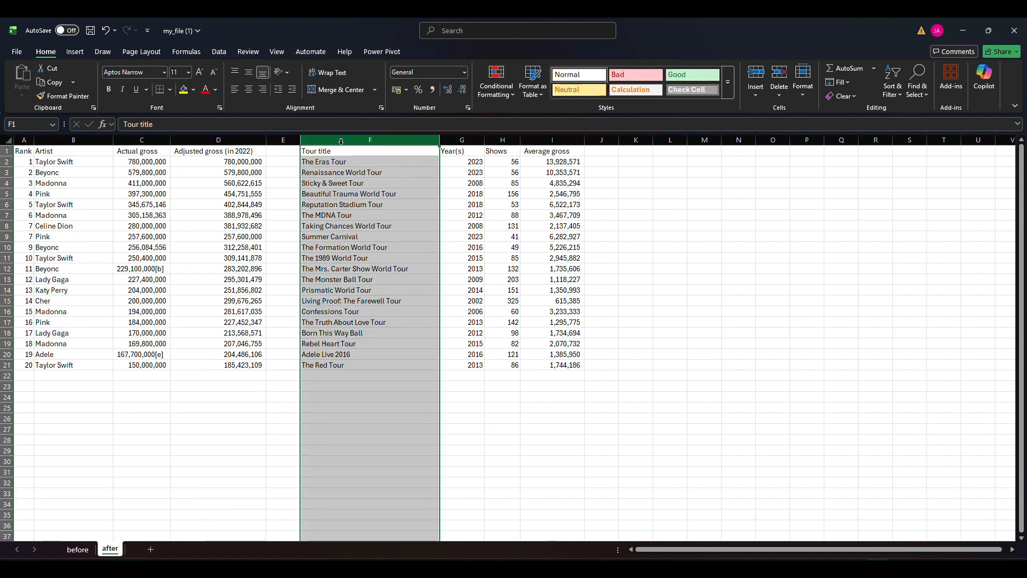
{"action": "left_click", "coordinate": [141, 140]}
{"action": "key", "text": "ctrl+shift+plus"}
{"action": "left_click", "coordinate": [437, 140]}
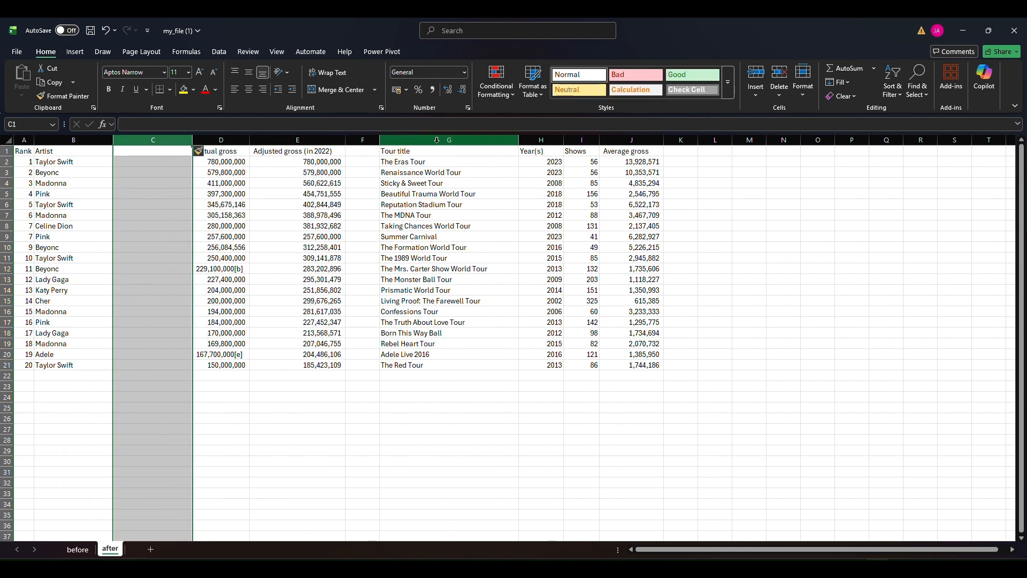
{"action": "left_click", "coordinate": [437, 140]}
{"action": "left_click_drag", "start_coordinate": [382, 210], "coordinate": [161, 209]}
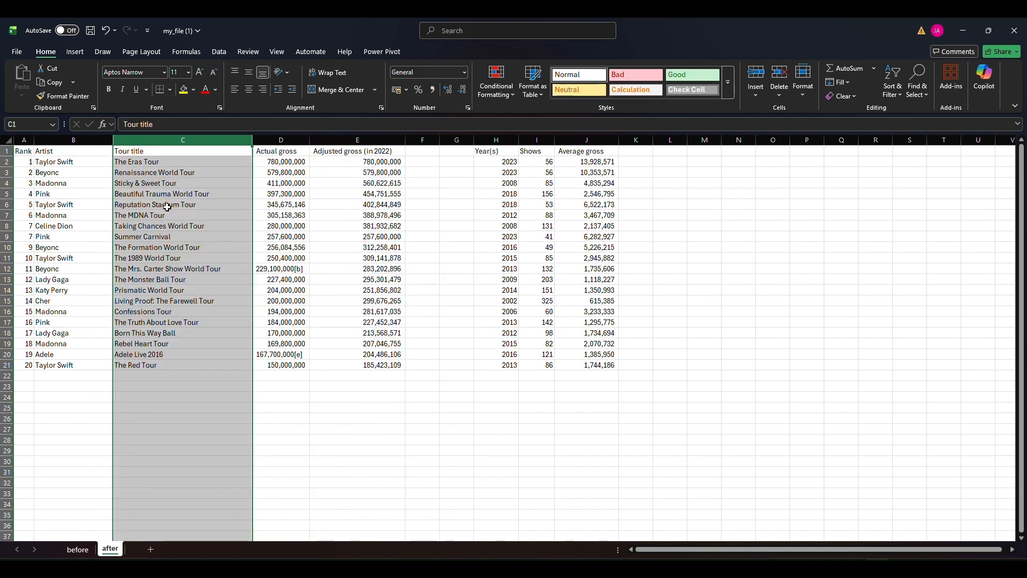
{"action": "left_click", "coordinate": [176, 172]}
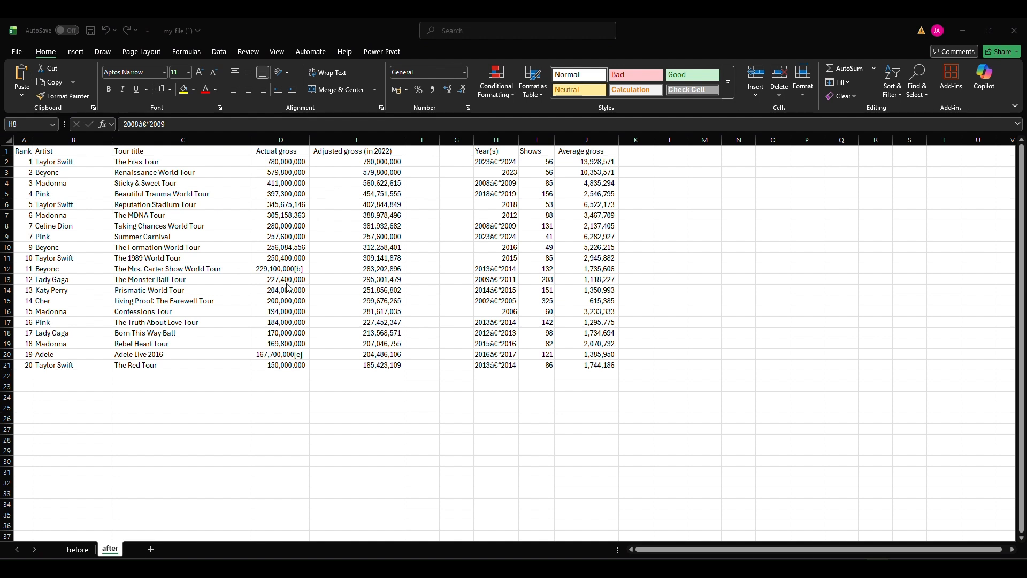
Replace "[*]" with nothing in the Actual gross column to strip the bracketed footnote marks
{"action": "left_click", "coordinate": [289, 150]}
{"action": "key", "text": "F2"}
{"action": "left_click", "coordinate": [289, 152]}
{"action": "key", "text": "ctrl+space"}
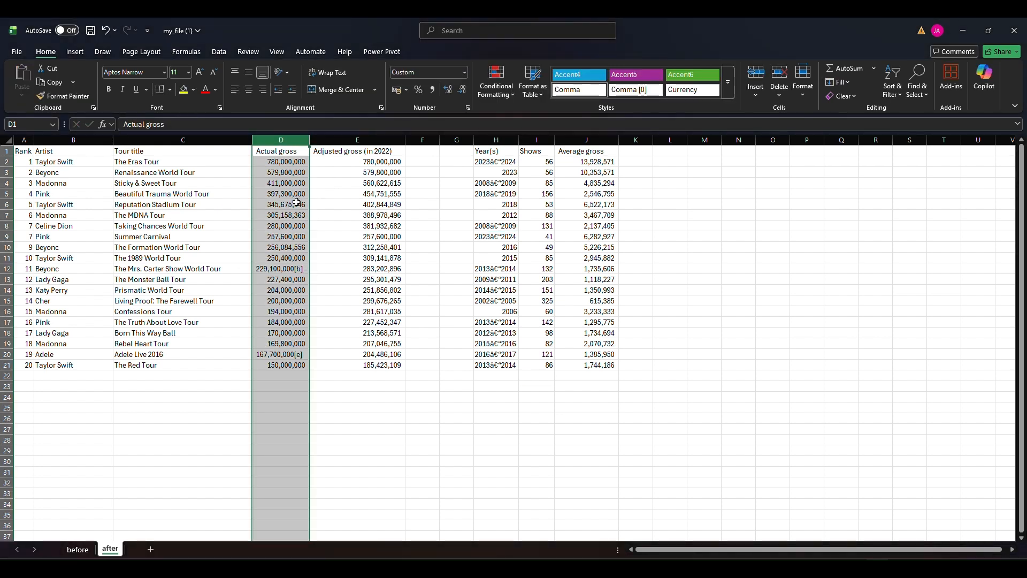
{"action": "key", "text": "ctrl+f"}
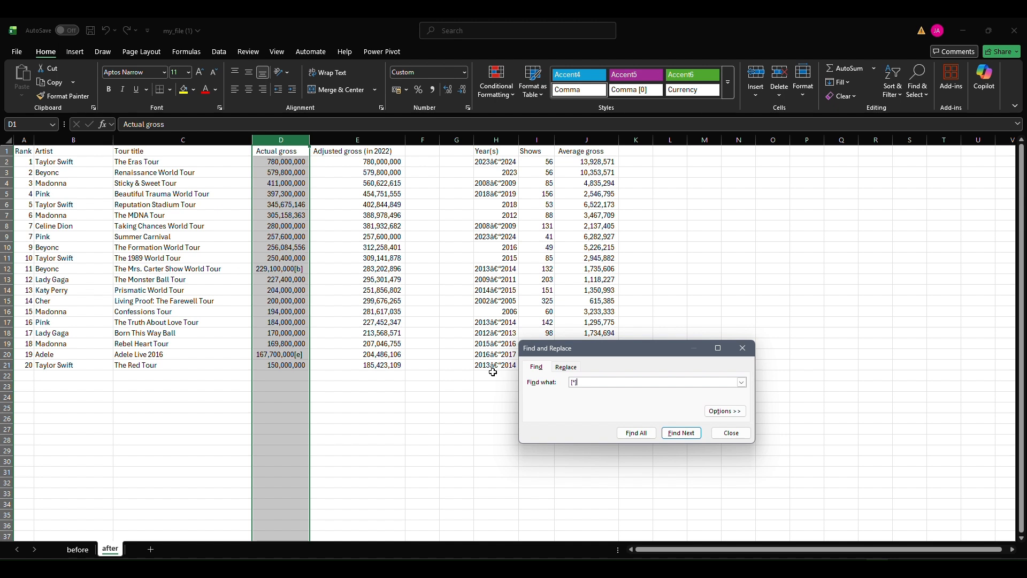
{"action": "left_click", "coordinate": [631, 433]}
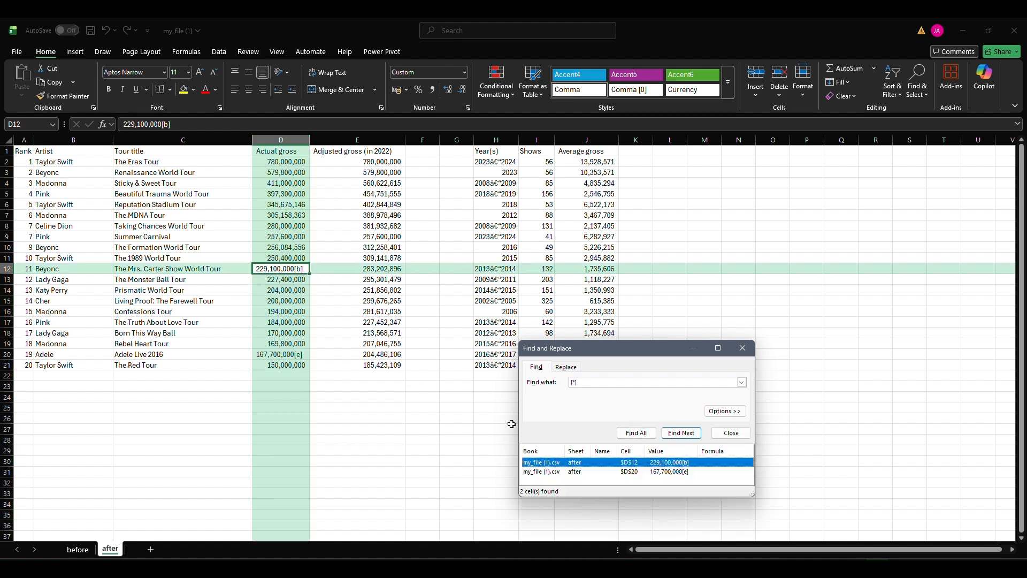
{"action": "left_click", "coordinate": [674, 434]}
{"action": "left_click", "coordinate": [571, 371]}
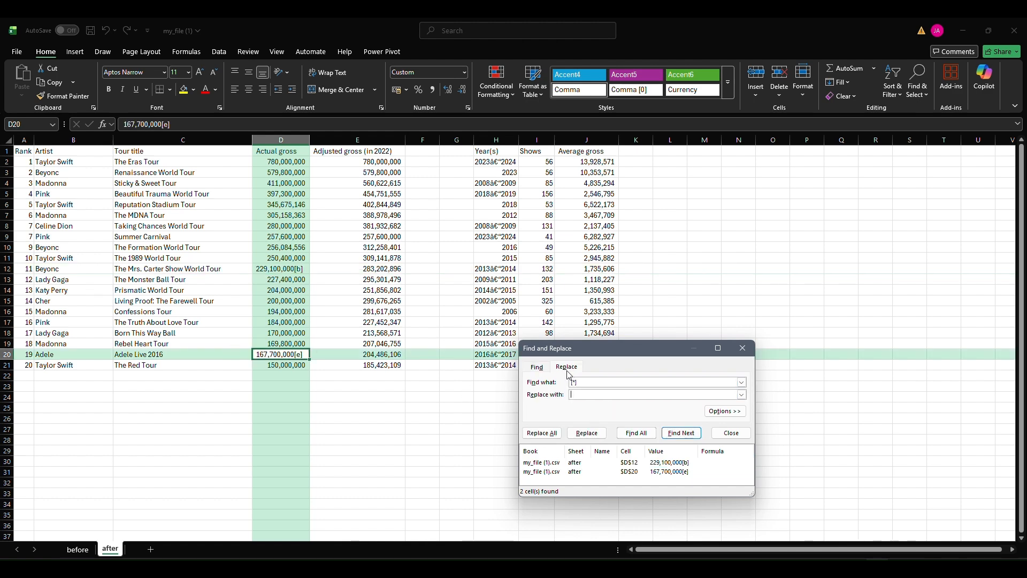
{"action": "left_click", "coordinate": [528, 434]}
{"action": "key", "text": "Return"}
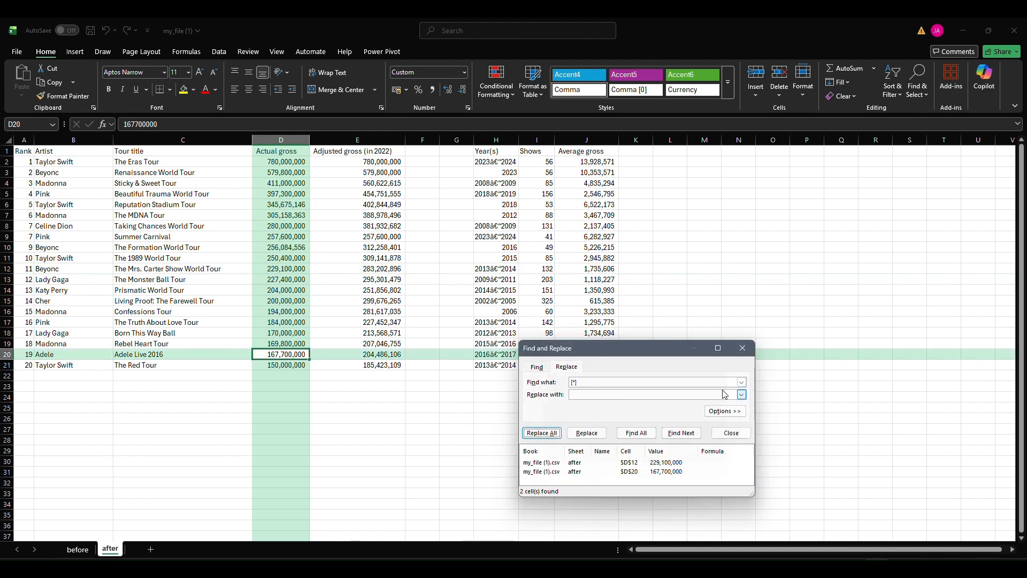
{"action": "left_click", "coordinate": [743, 348]}
Insert a blank column after Tour title and move the Year(s) column into it
{"action": "left_click_drag", "start_coordinate": [429, 135], "coordinate": [497, 140]}
{"action": "left_click", "coordinate": [284, 140]}
{"action": "key", "text": "ctrl+shift+equal"}
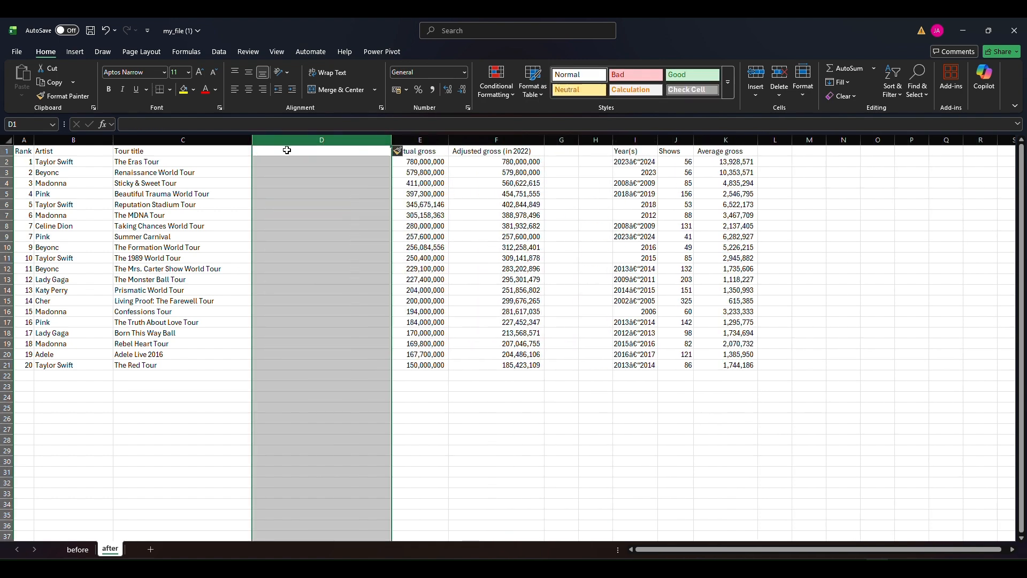
{"action": "left_click", "coordinate": [575, 141]}
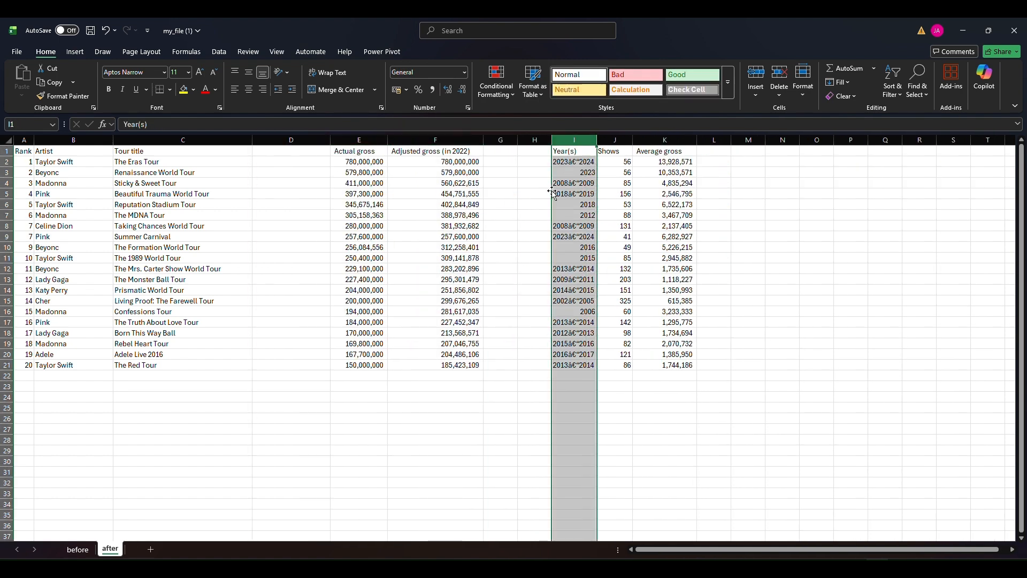
{"action": "left_click_drag", "start_coordinate": [552, 203], "coordinate": [298, 145]}
Insert a blank column after Year(s) and move the Shows column into it
{"action": "left_click", "coordinate": [570, 141]}
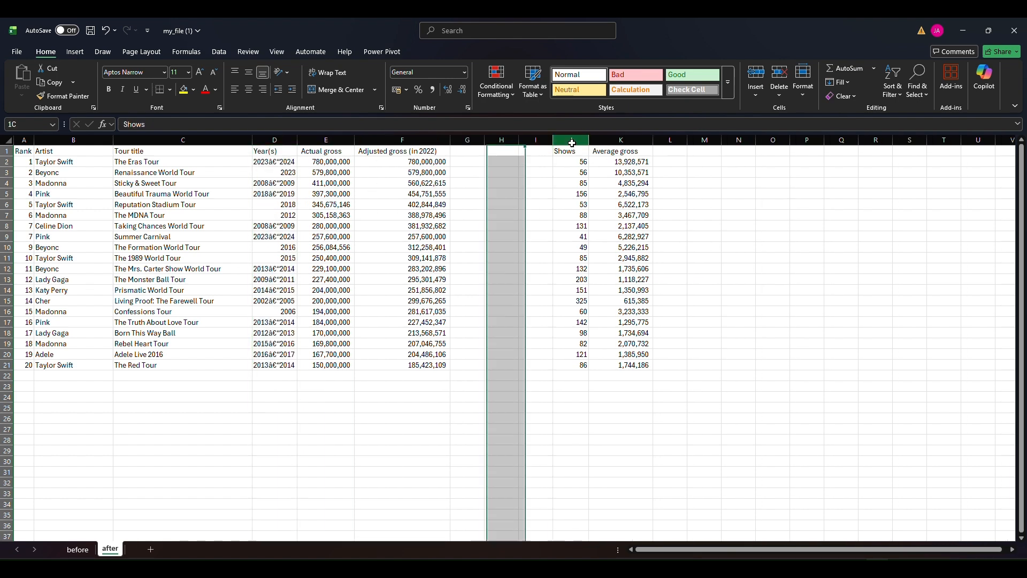
{"action": "left_click", "coordinate": [323, 137]}
{"action": "key", "text": "ctrl+shift+equal"}
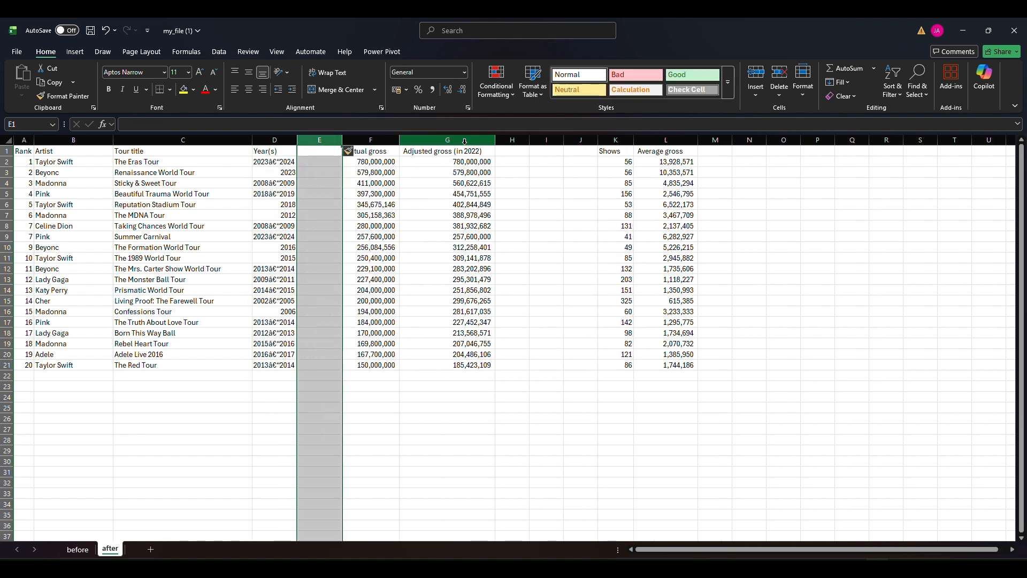
{"action": "left_click", "coordinate": [615, 141]}
{"action": "left_click_drag", "start_coordinate": [598, 183], "coordinate": [320, 189]}
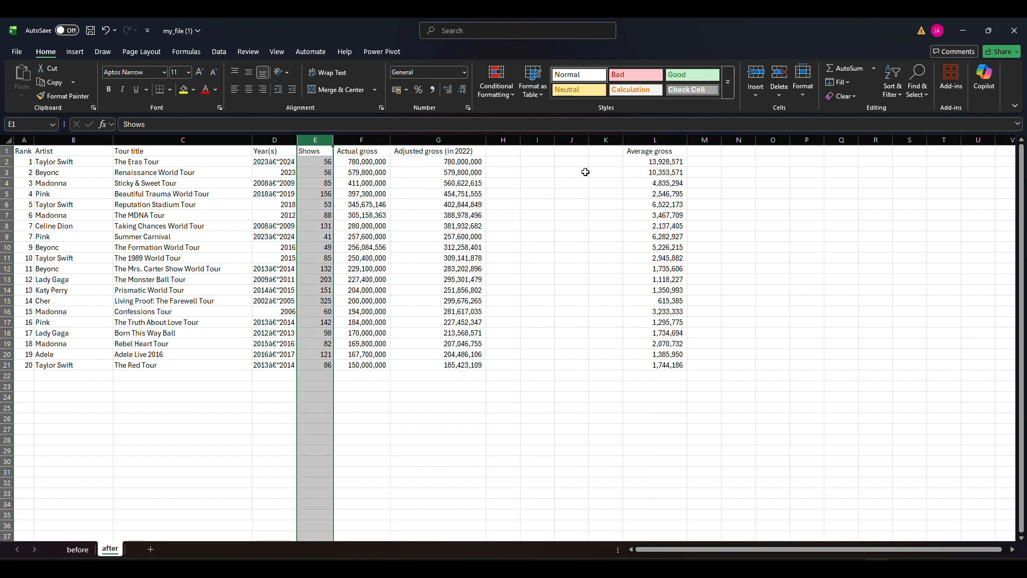
Move the Average gross column to column H, directly beside Adjusted gross (in 2022)
{"action": "left_click", "coordinate": [656, 141]}
{"action": "left_click_drag", "start_coordinate": [626, 211], "coordinate": [518, 202]}
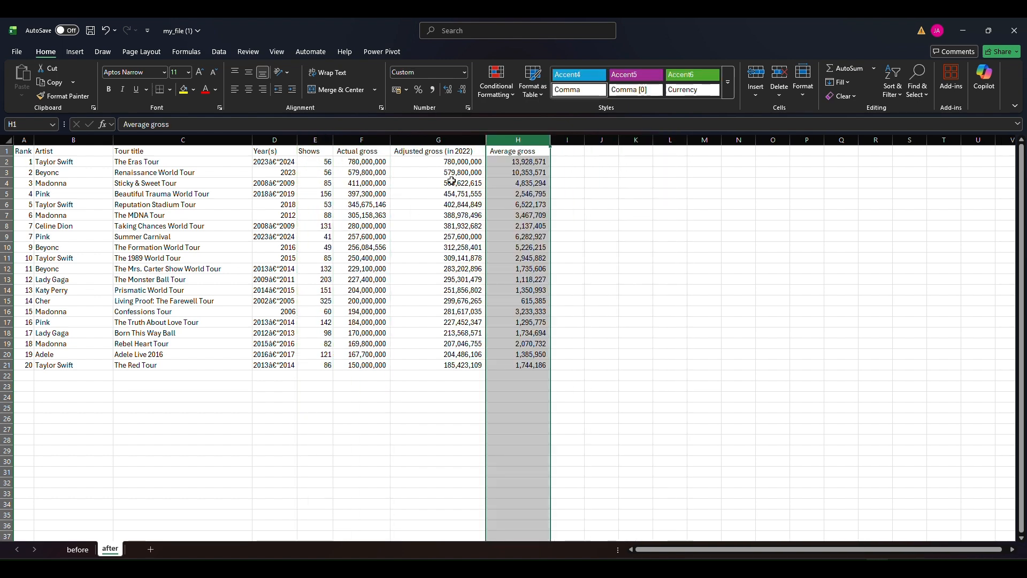
{"action": "left_click", "coordinate": [392, 214]}
Insert a blank column between Year(s) and Shows and head it "Year Range"
{"action": "left_click", "coordinate": [277, 141]}
{"action": "left_click", "coordinate": [320, 140]}
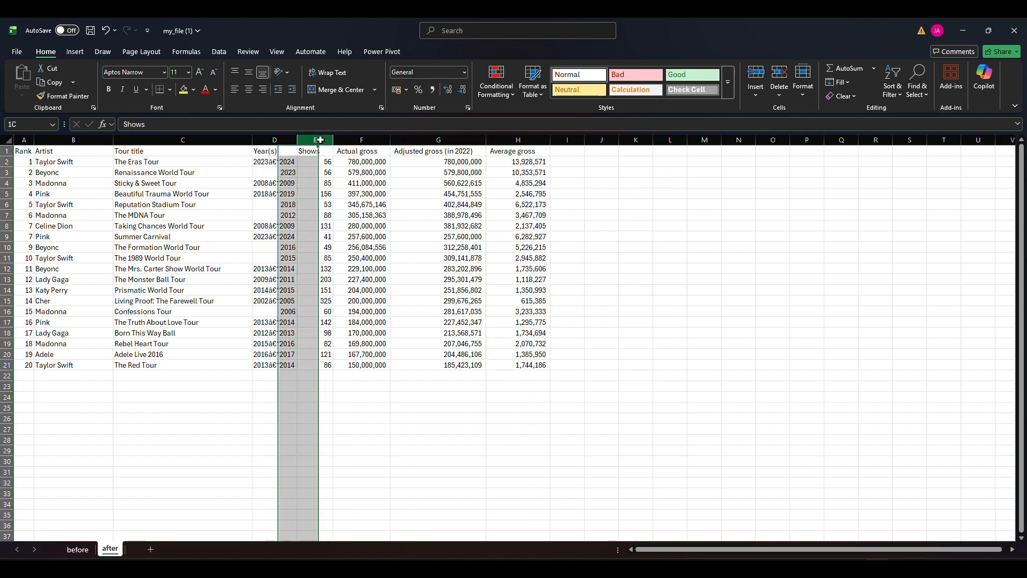
{"action": "key", "text": "ctrl+shift+plus"}
{"action": "left_click", "coordinate": [326, 151]}
{"action": "type", "text": "Year Range"}
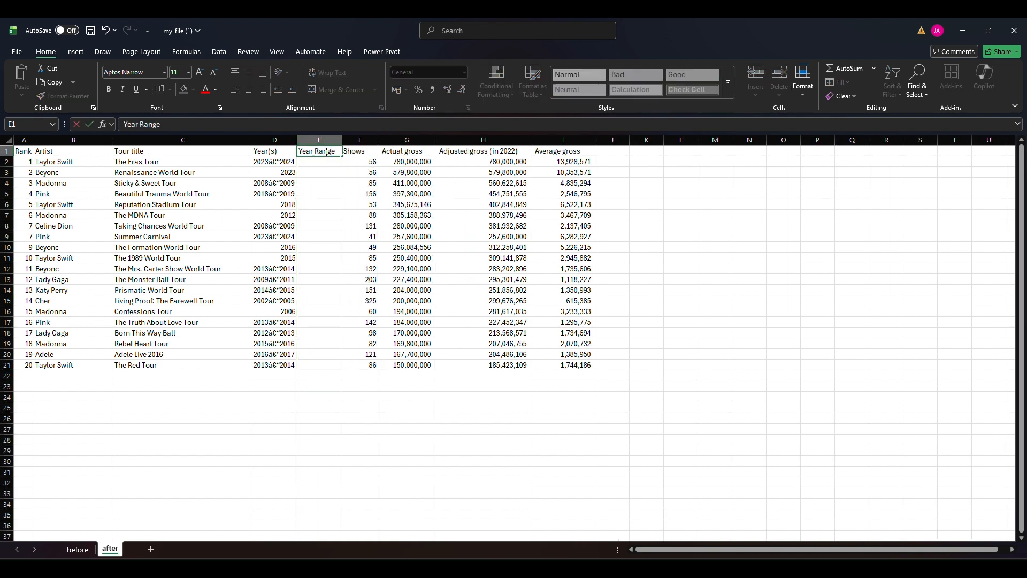
{"action": "key", "text": "Return"}
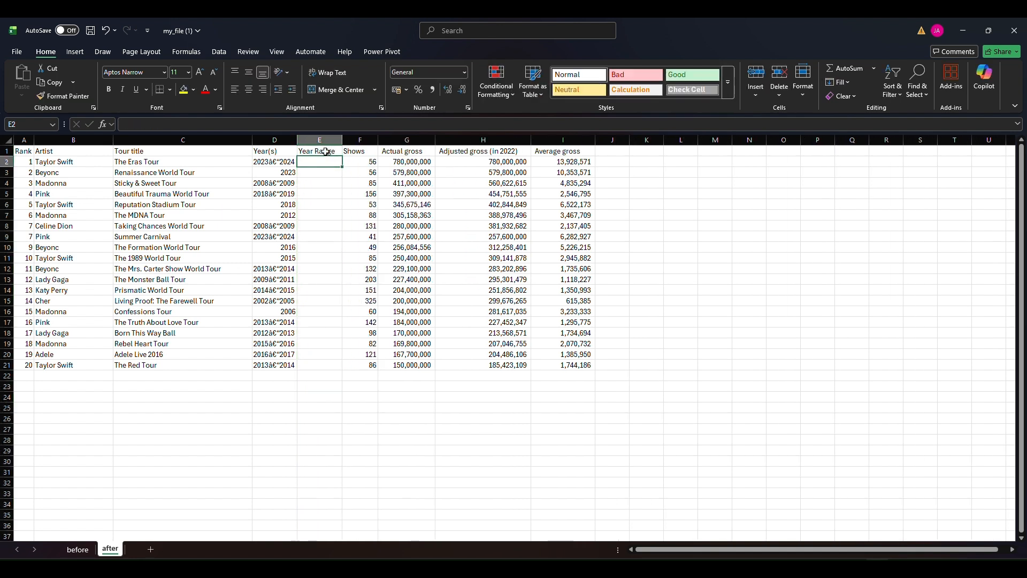
Enter =LEFT(D2,4) & "-" & RIGHT(D2, 4) in cell E2 and fill it down the Year Range column to row 21
{"action": "type", "text": "=LEFT("}
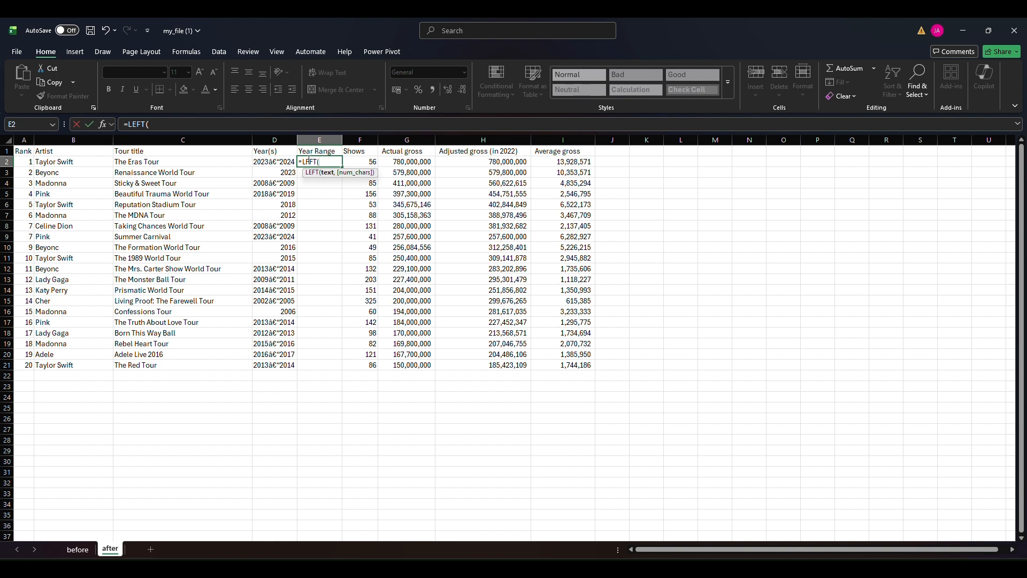
{"action": "left_click", "coordinate": [276, 162]}
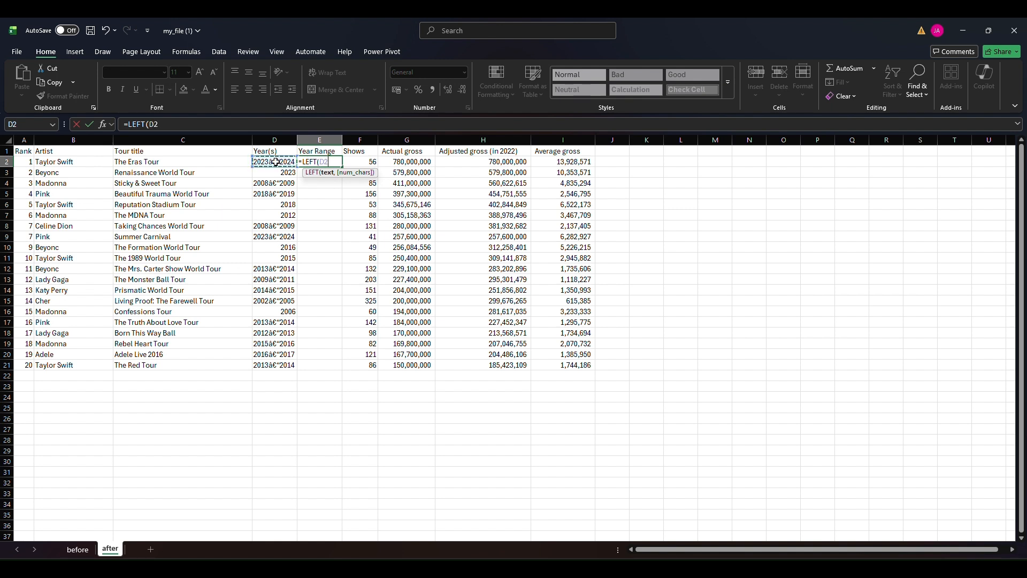
{"action": "type", "text": ",4)"}
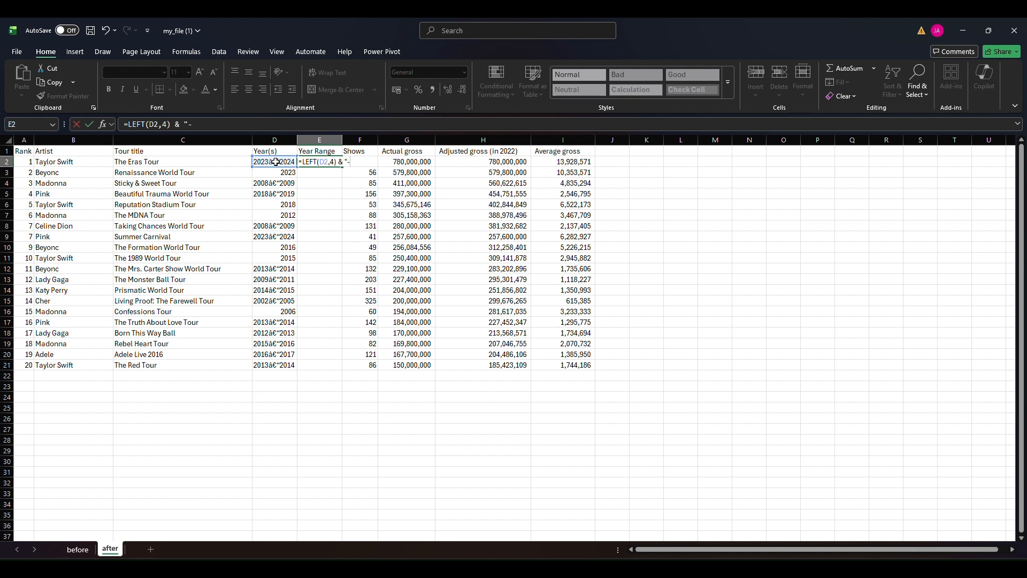
{"action": "type", "text": "& \"-\" & RIGHT("}
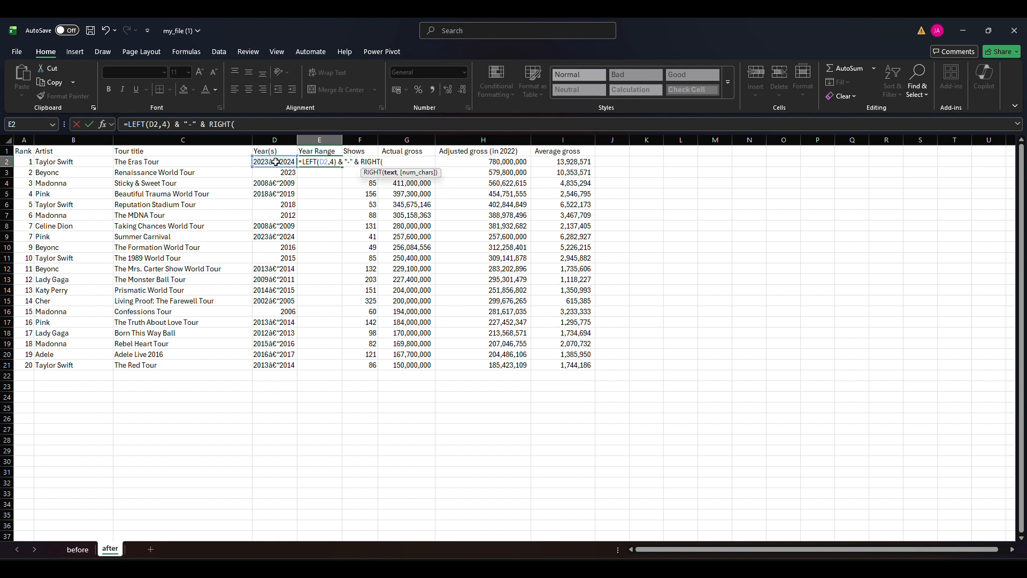
{"action": "type", "text": "D2, 4)"}
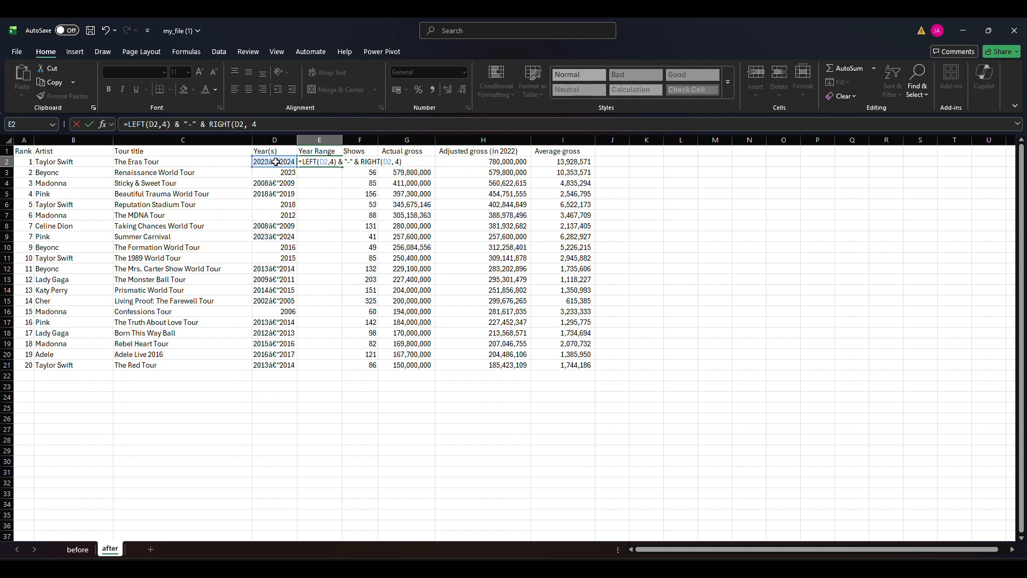
{"action": "key", "text": "ctrl+Return"}
{"action": "double_click", "coordinate": [341, 167]}
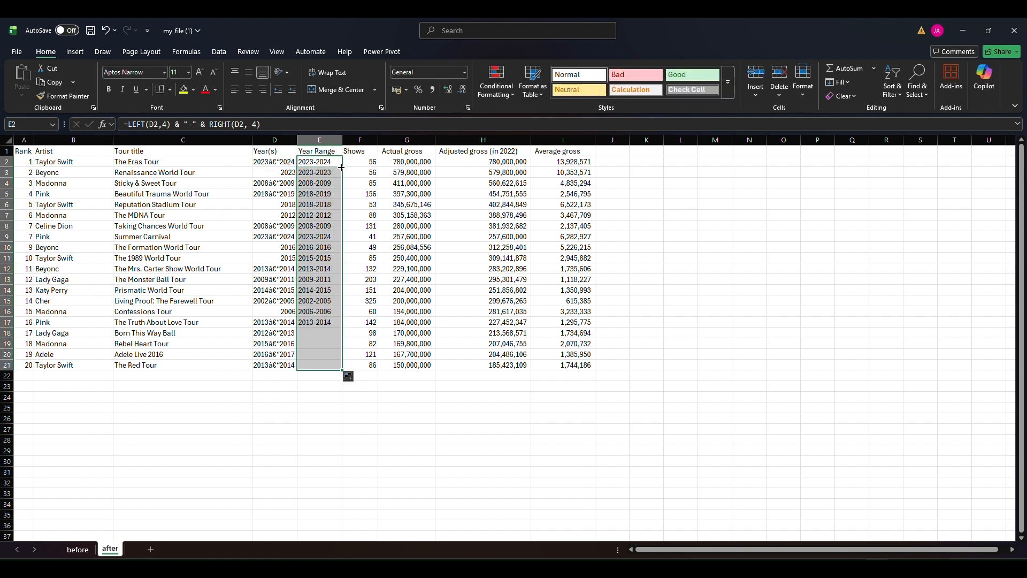
Copy the Year Range cells E1:E21 and paste them in place as values only
{"action": "left_click", "coordinate": [320, 258]}
{"action": "left_click_drag", "start_coordinate": [320, 151], "coordinate": [321, 366]}
{"action": "key", "text": "ctrl+c"}
{"action": "right_click", "coordinate": [332, 221]}
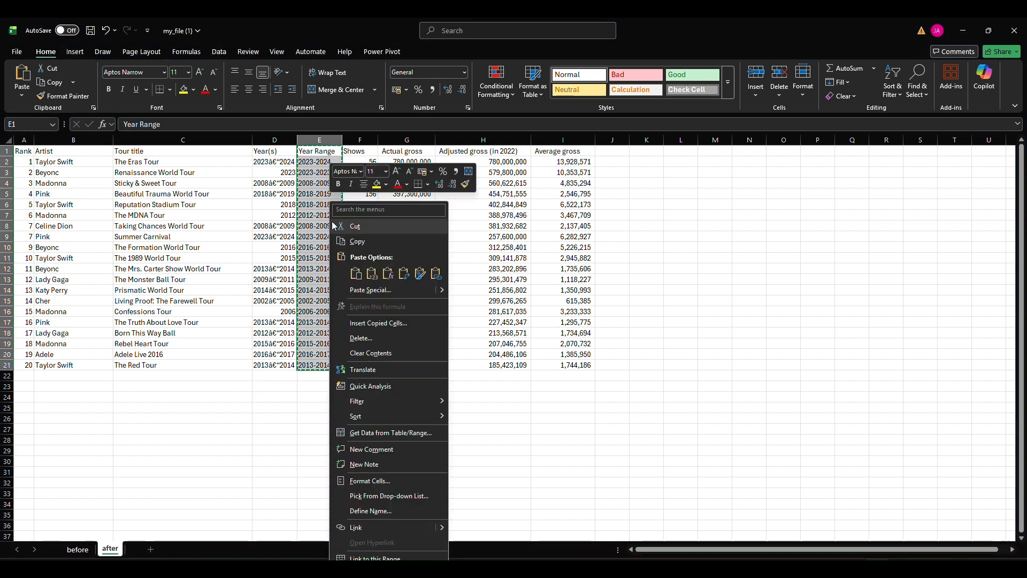
{"action": "left_click", "coordinate": [369, 290]}
{"action": "left_click", "coordinate": [277, 262]}
{"action": "left_click", "coordinate": [433, 384]}
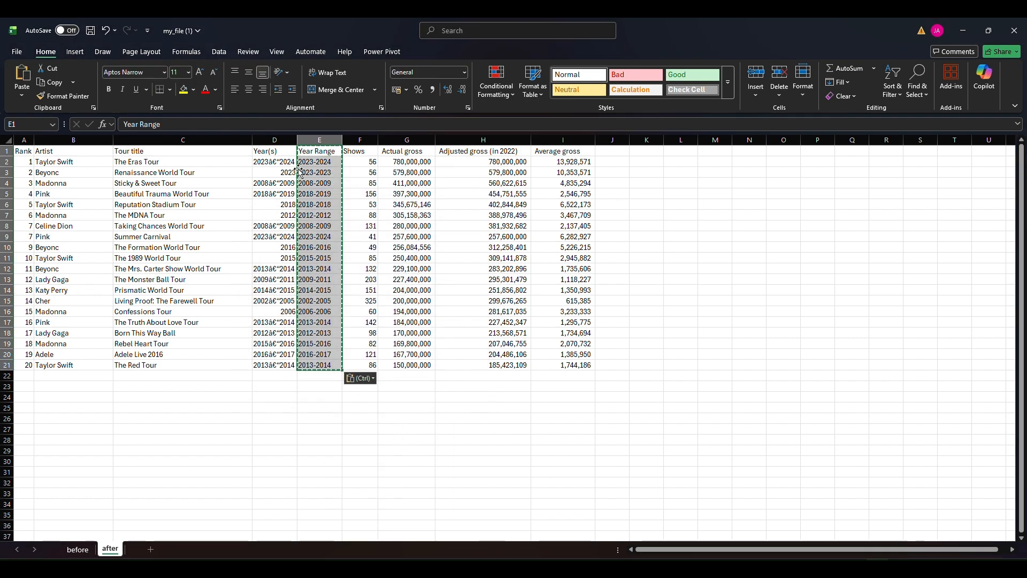
Clear the copy selection and delete the original Year(s) column
{"action": "left_click", "coordinate": [275, 139]}
{"action": "left_click", "coordinate": [322, 171]}
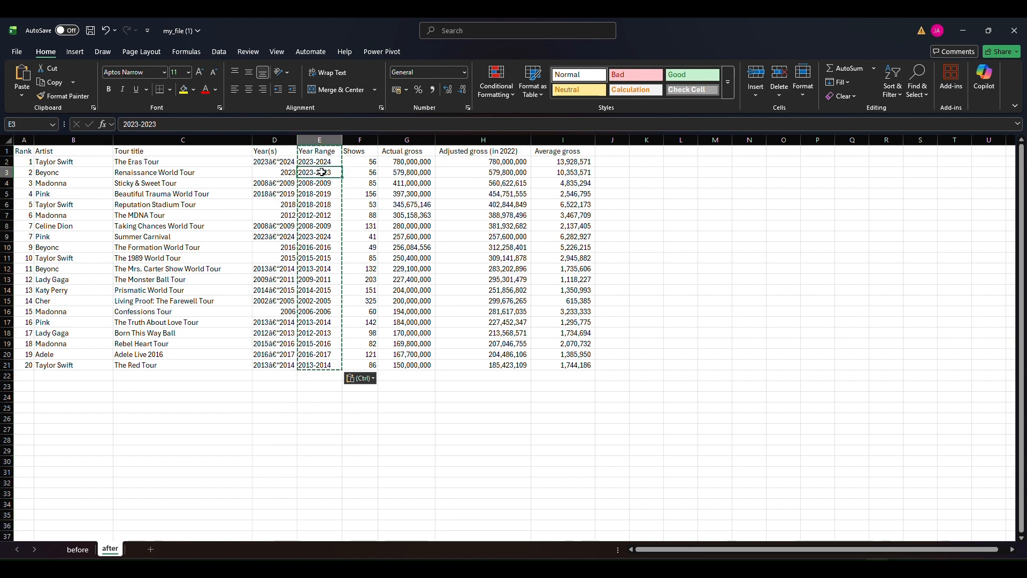
{"action": "key", "text": "Escape"}
{"action": "left_click", "coordinate": [281, 138]}
{"action": "key", "text": "ctrl+minus"}
{"action": "left_click", "coordinate": [271, 206]}
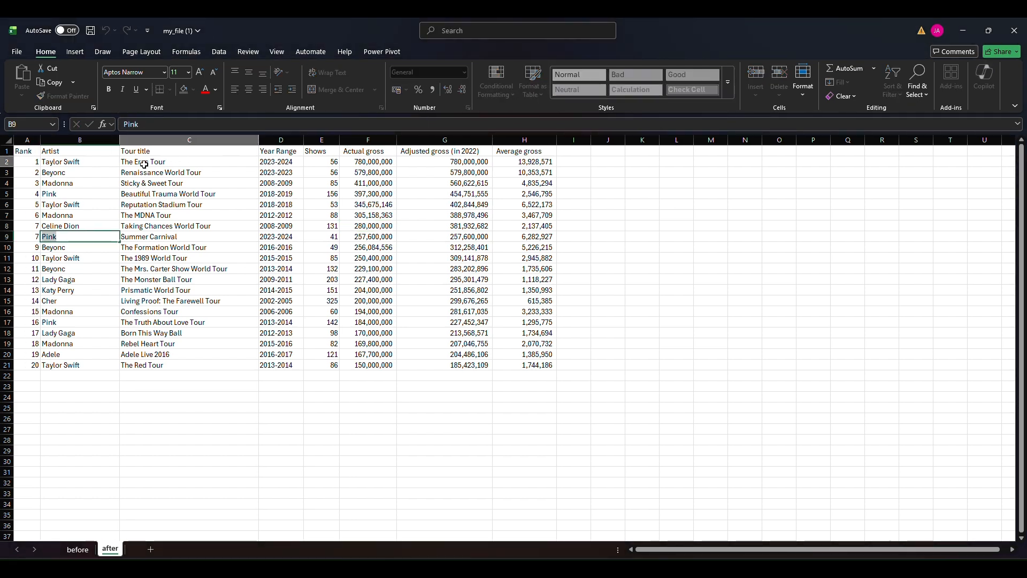
Give the header row A1:H1 a light green fill and make its text bold
{"action": "left_click_drag", "start_coordinate": [29, 151], "coordinate": [502, 152]}
{"action": "left_click", "coordinate": [193, 89]}
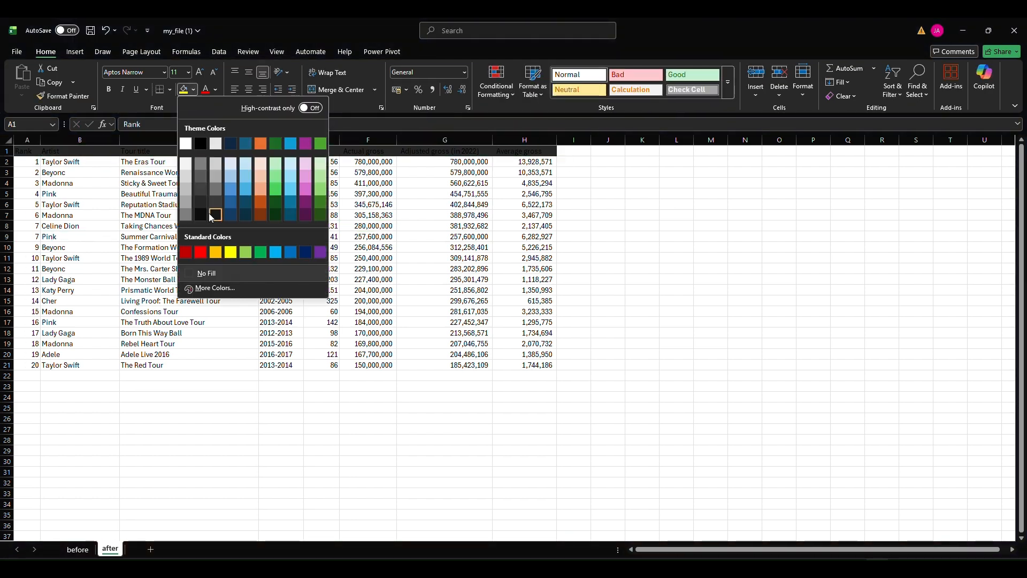
{"action": "left_click", "coordinate": [278, 169]}
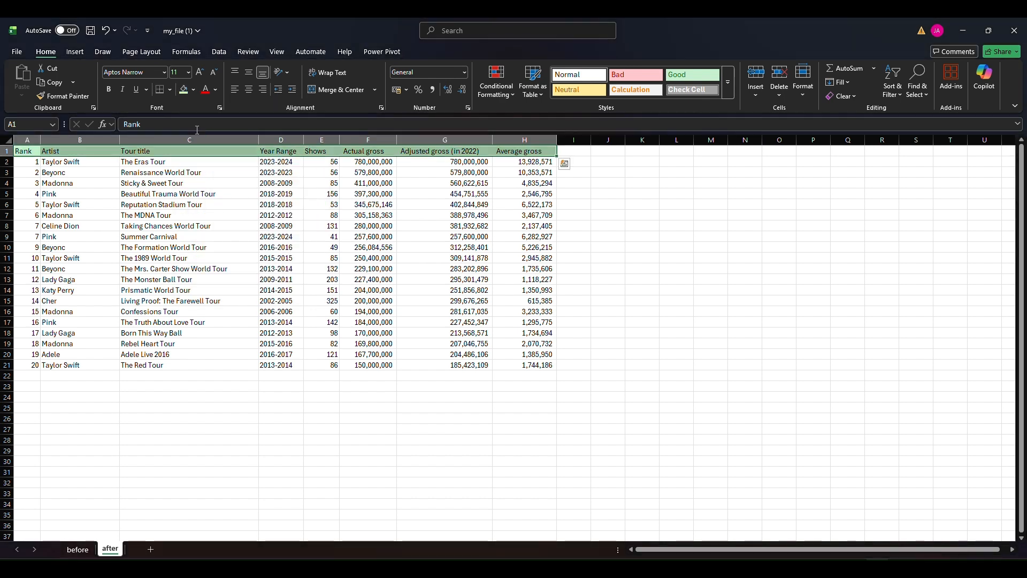
{"action": "left_click", "coordinate": [109, 90]}
{"action": "left_click", "coordinate": [294, 226]}
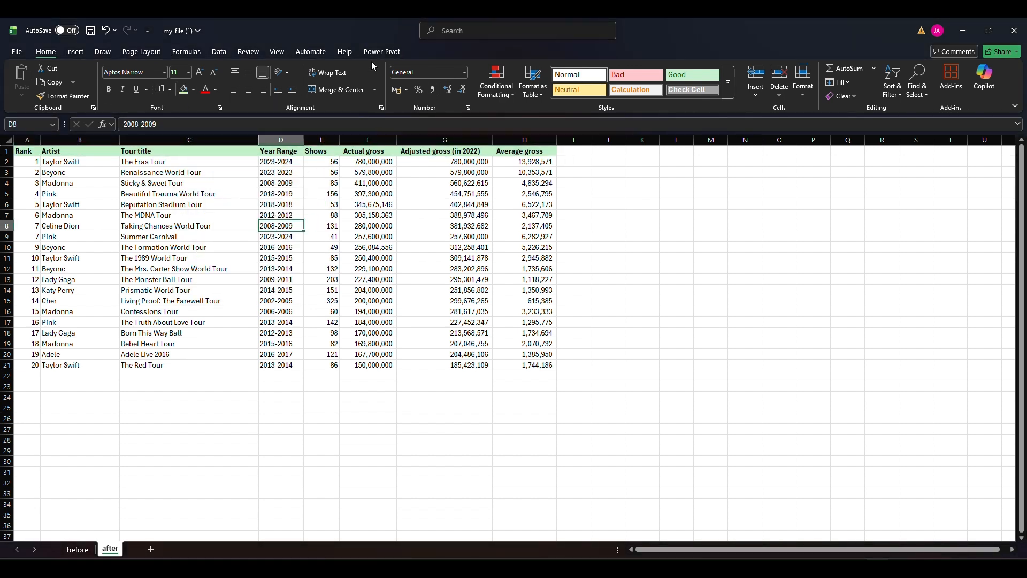
Convert the range A1:H21 into a table with headers
{"action": "left_click", "coordinate": [75, 52]}
{"action": "left_click", "coordinate": [103, 80]}
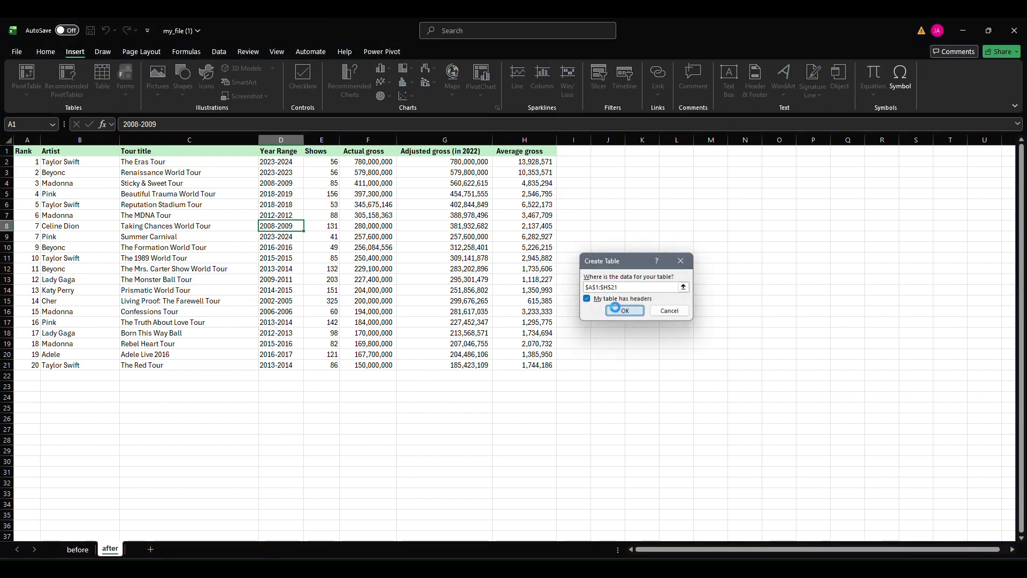
{"action": "left_click", "coordinate": [625, 311]}
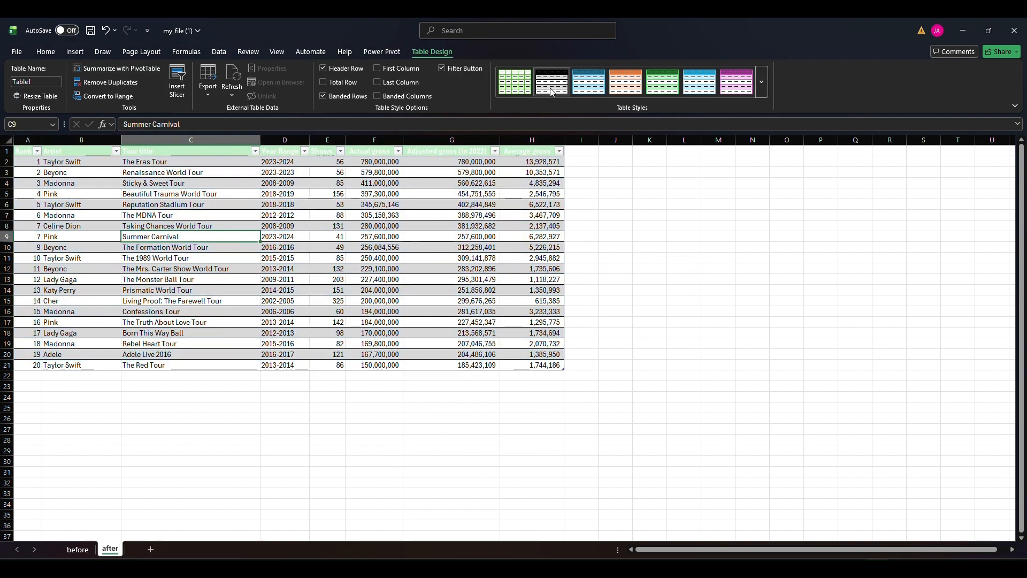
Apply a plain light table style without coloured banding so the header row's green fill and black text show
{"action": "left_click", "coordinate": [761, 85]}
{"action": "left_click", "coordinate": [515, 98]}
{"action": "left_click", "coordinate": [236, 226]}
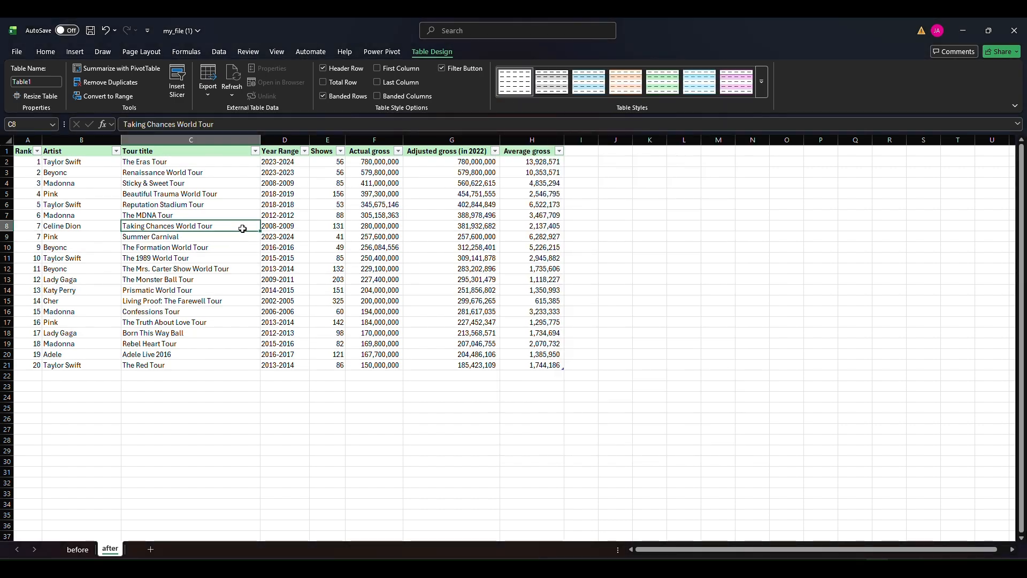
{"action": "left_click", "coordinate": [296, 227]}
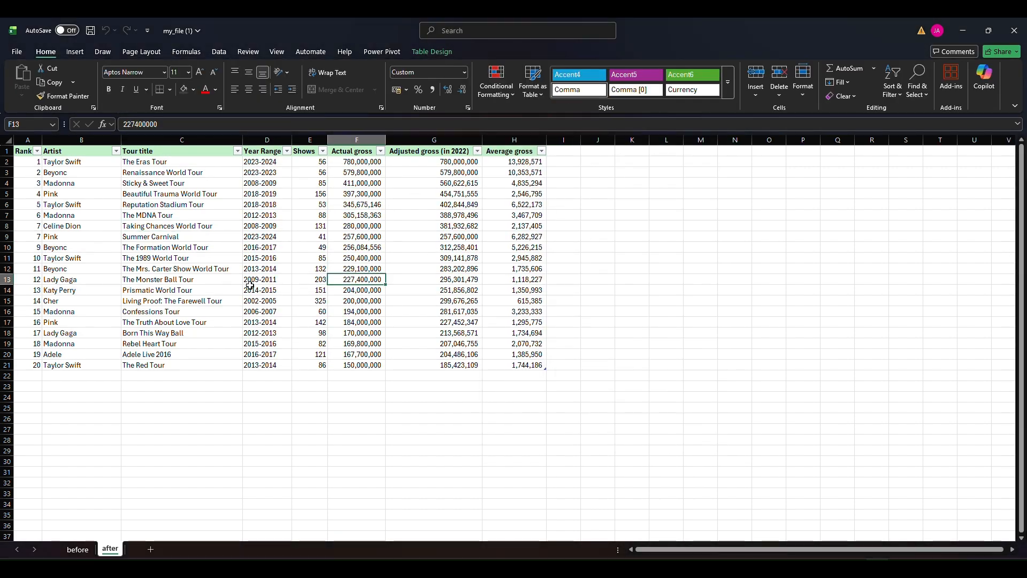
Add a new worksheet after the "after" sheet and rename it "Anaysis"
{"action": "left_click", "coordinate": [151, 553]}
{"action": "double_click", "coordinate": [141, 549]}
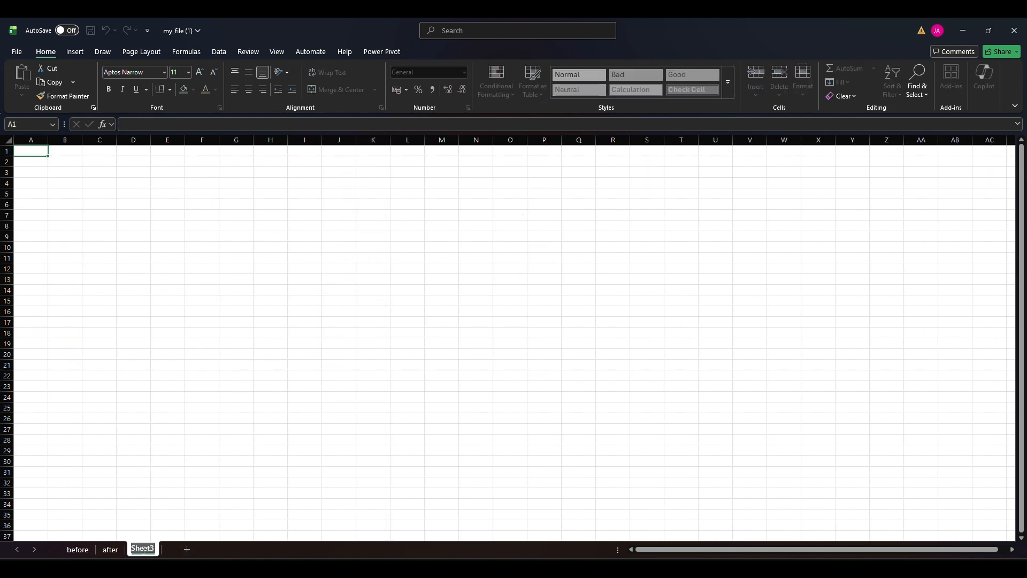
{"action": "type", "text": "Analysis"}
{"action": "key", "text": "Return"}
Create a PivotTable from Table1 on the existing Anaysis worksheet at cell B3
{"action": "left_click", "coordinate": [111, 549]}
{"action": "left_click", "coordinate": [140, 237]}
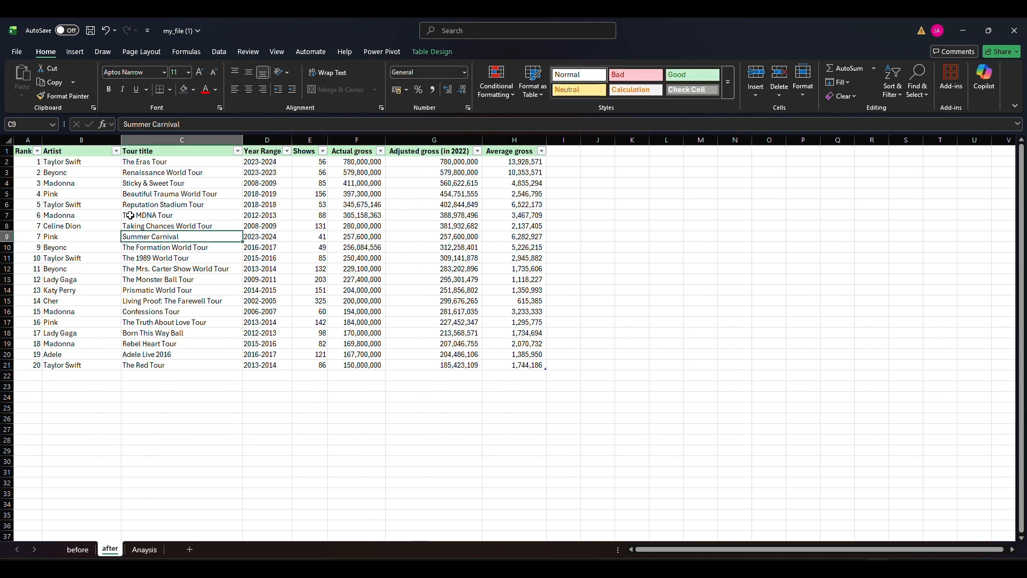
{"action": "left_click", "coordinate": [75, 52]}
{"action": "left_click", "coordinate": [23, 96]}
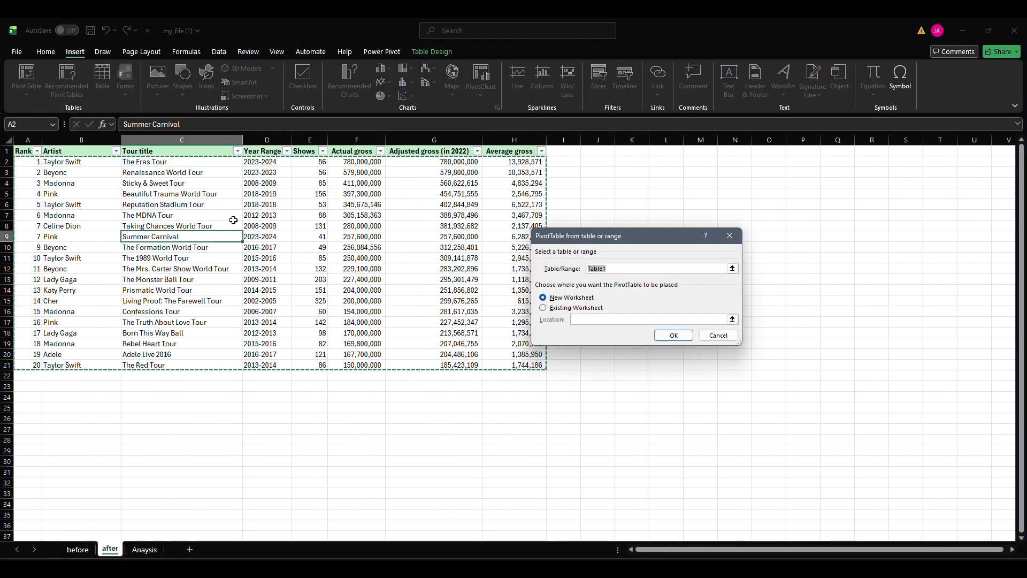
{"action": "left_click", "coordinate": [557, 309]}
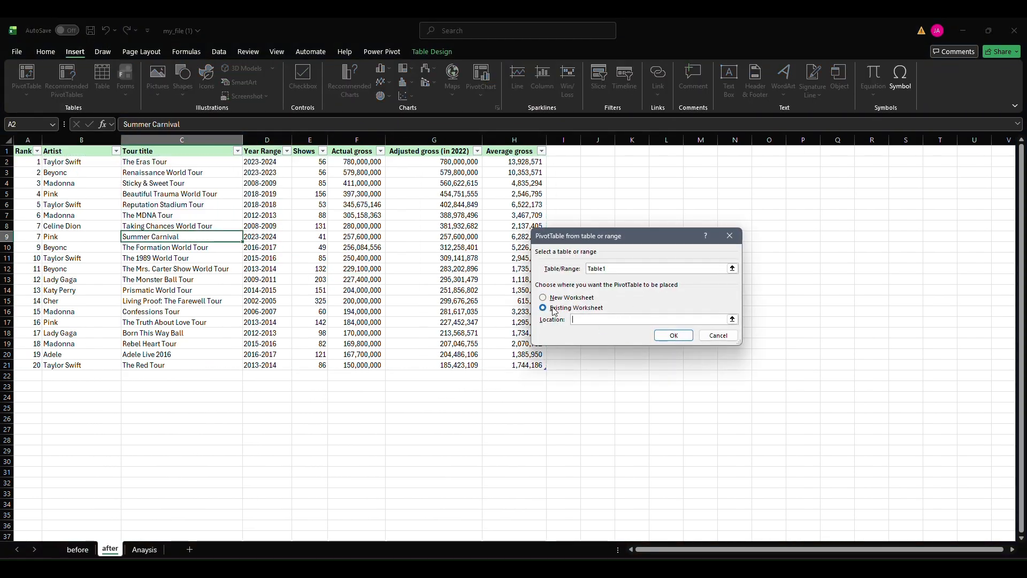
{"action": "left_click", "coordinate": [144, 550]}
{"action": "left_click", "coordinate": [62, 172]}
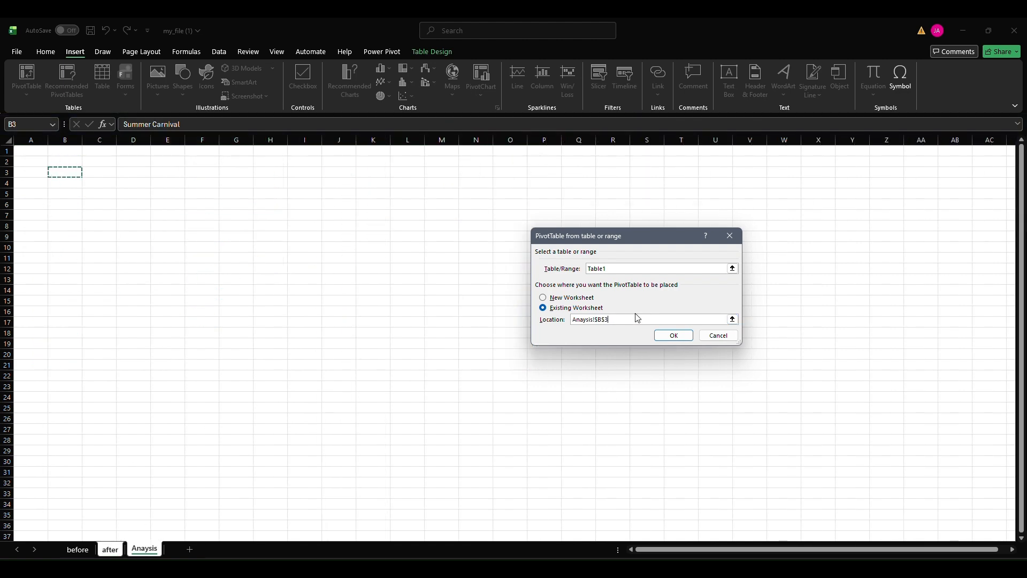
{"action": "left_click", "coordinate": [674, 335]}
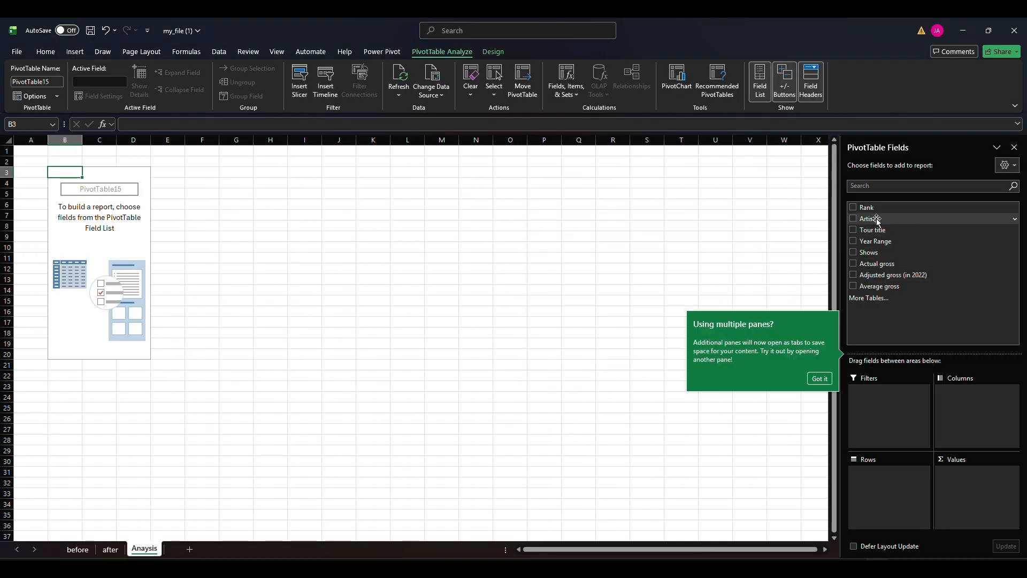
Set Artist as the PivotTable's row field and sum Average gross as its values
{"action": "left_click_drag", "start_coordinate": [868, 218], "coordinate": [876, 476]}
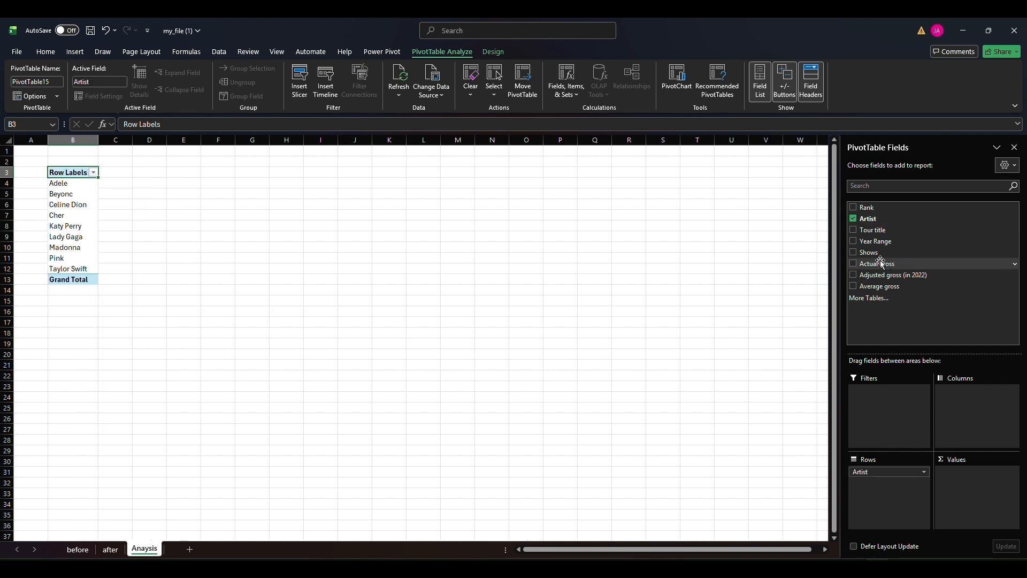
{"action": "left_click_drag", "start_coordinate": [878, 286], "coordinate": [972, 485]}
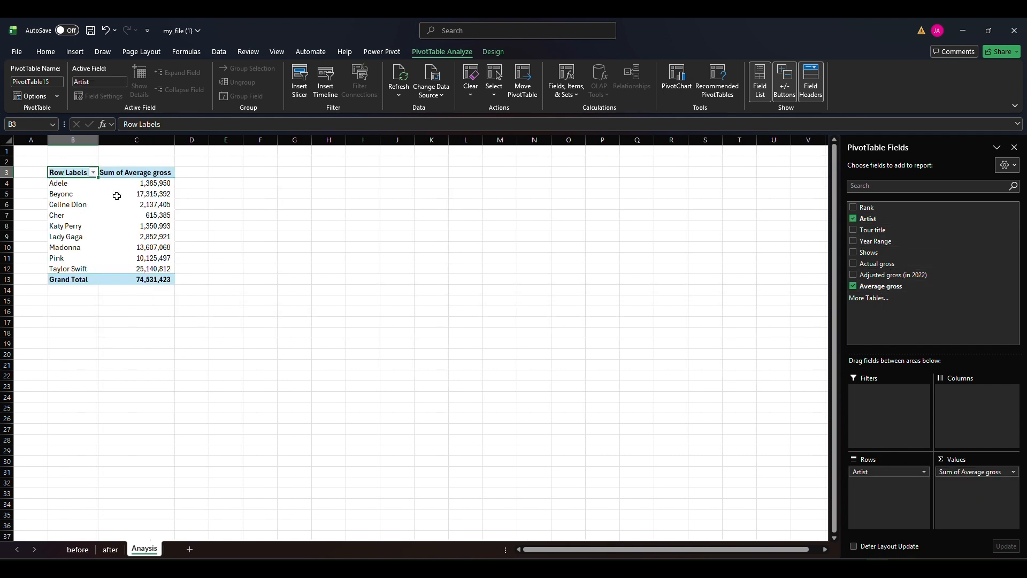
Insert a clustered bar PivotChart from the PivotTable and place it directly beside the table, starting at row 3
{"action": "left_click", "coordinate": [134, 194]}
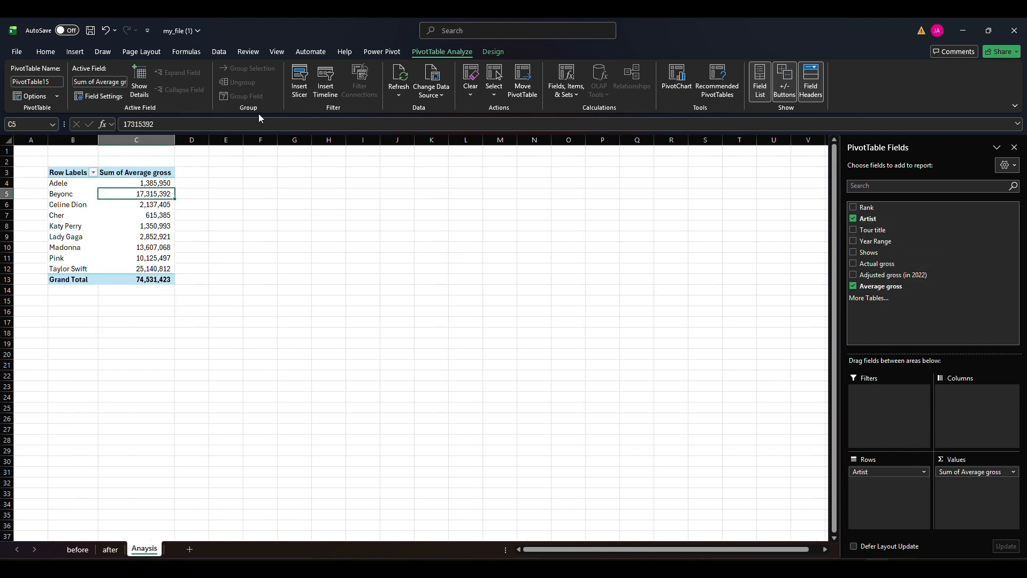
{"action": "left_click", "coordinate": [74, 51]}
{"action": "left_click", "coordinate": [349, 80]}
{"action": "left_click", "coordinate": [392, 220]}
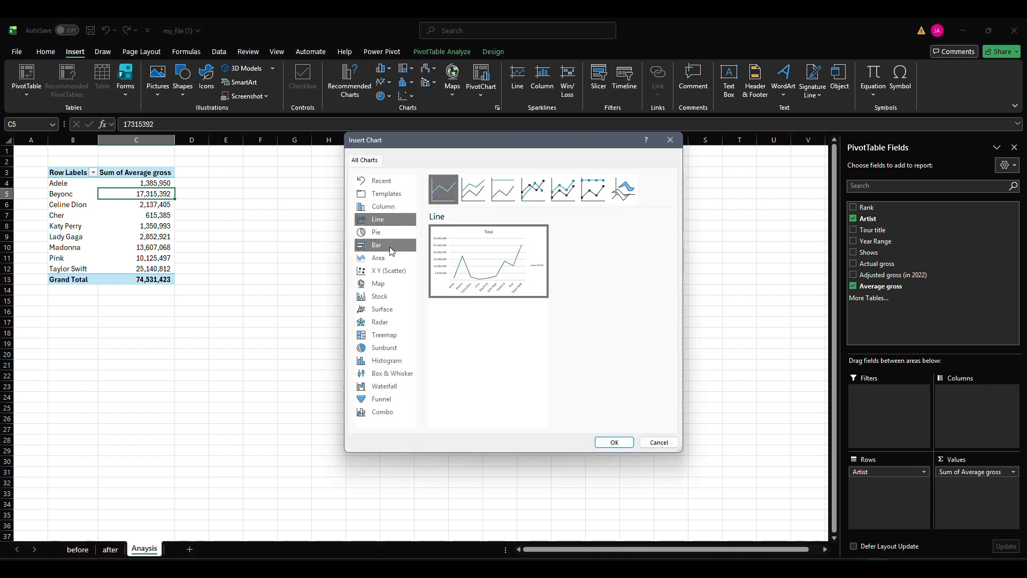
{"action": "left_click", "coordinate": [389, 270]}
{"action": "left_click", "coordinate": [388, 245]}
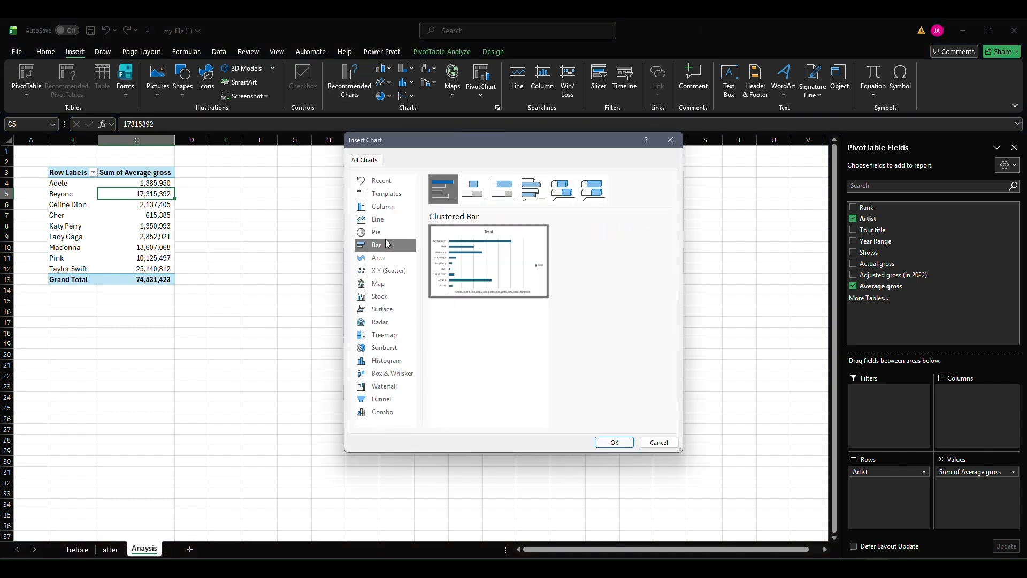
{"action": "left_click", "coordinate": [387, 233]}
{"action": "left_click", "coordinate": [390, 207]}
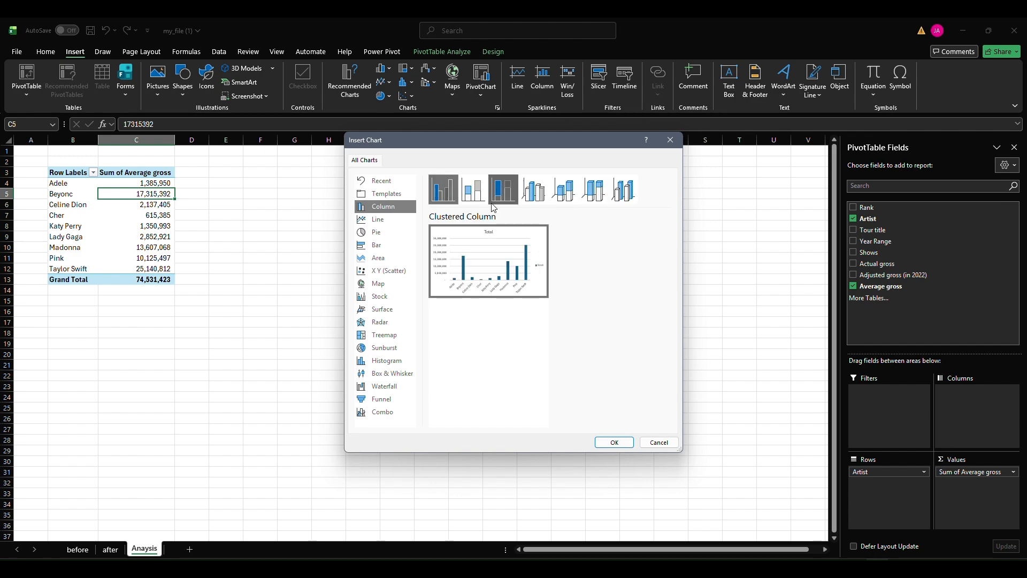
{"action": "left_click", "coordinate": [390, 245]}
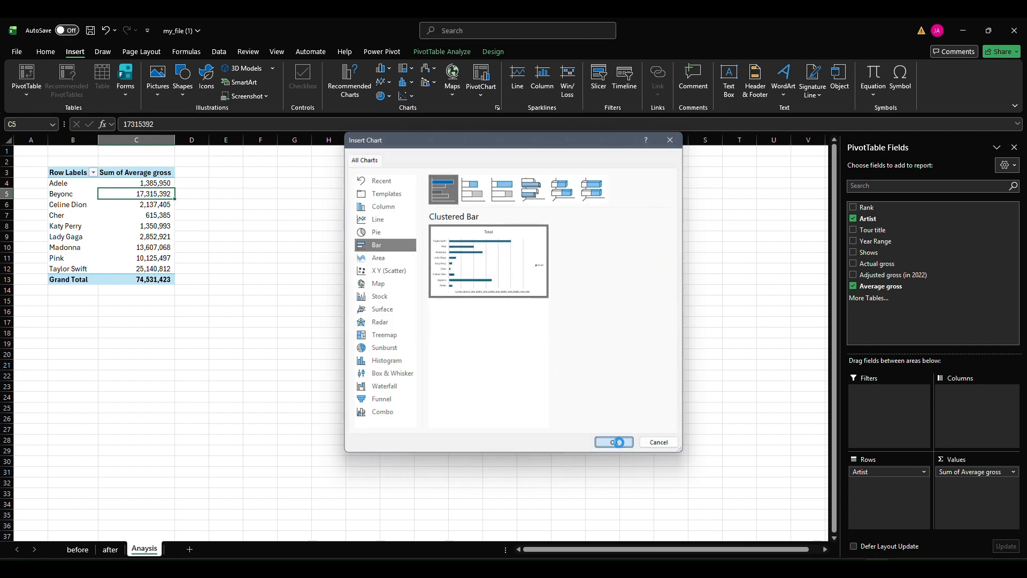
{"action": "left_click", "coordinate": [613, 442]}
{"action": "left_click_drag", "start_coordinate": [337, 266], "coordinate": [249, 176]}
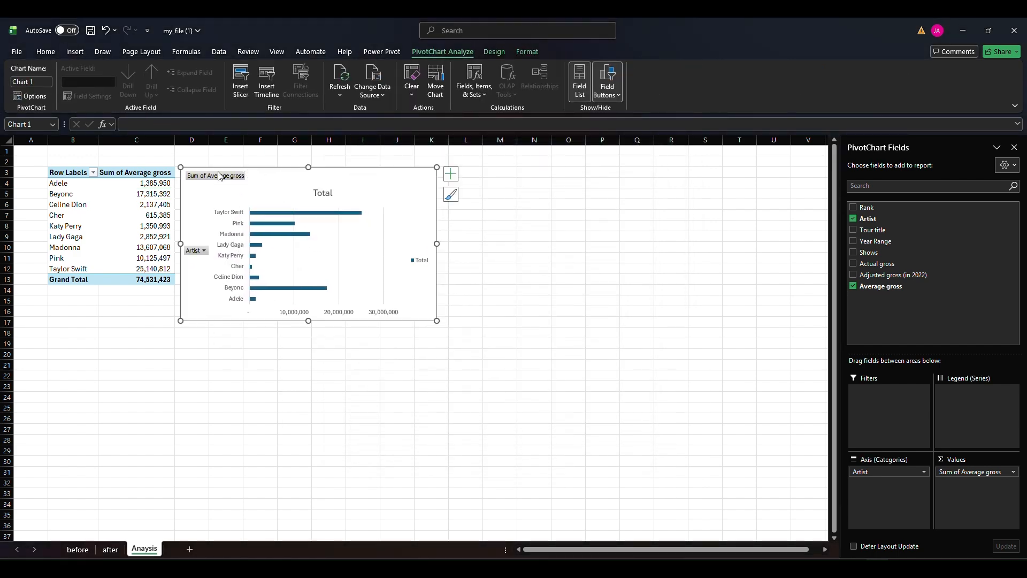
Remove all field buttons, the legend and the horizontal value axis from the bar chart
{"action": "right_click", "coordinate": [219, 175]}
{"action": "left_click", "coordinate": [261, 296]}
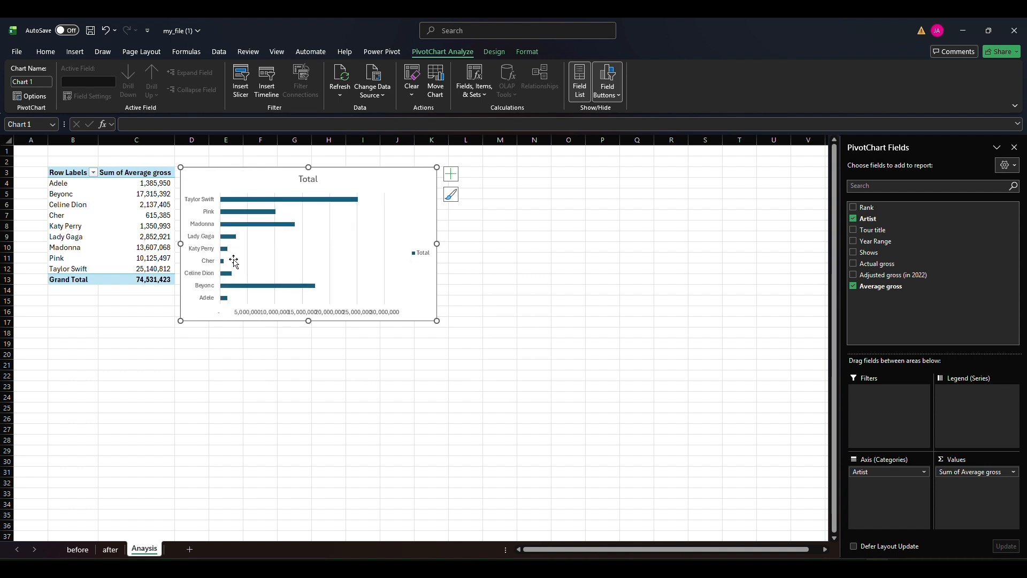
{"action": "right_click", "coordinate": [425, 254]}
{"action": "left_click", "coordinate": [449, 261]}
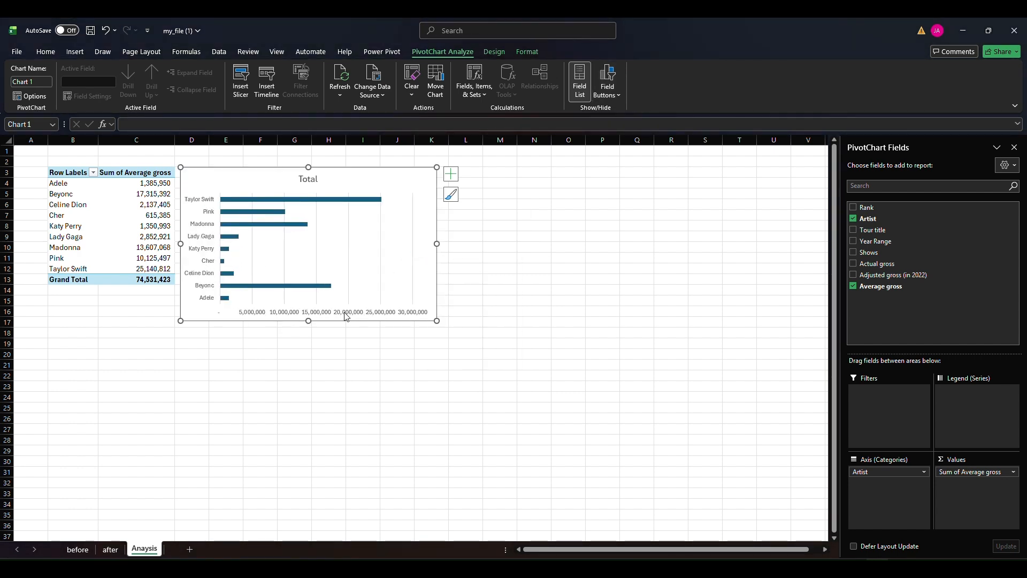
{"action": "right_click", "coordinate": [345, 316]}
{"action": "left_click", "coordinate": [379, 323]}
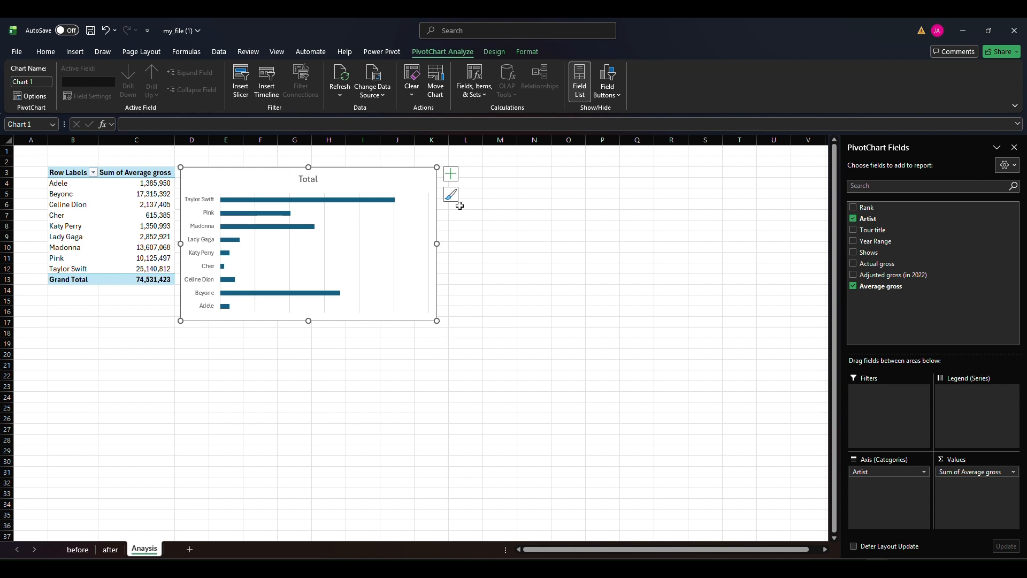
Sort the PivotTable's artists by Sum of Average gross from largest to smallest
{"action": "left_click", "coordinate": [156, 195]}
{"action": "right_click", "coordinate": [155, 196]}
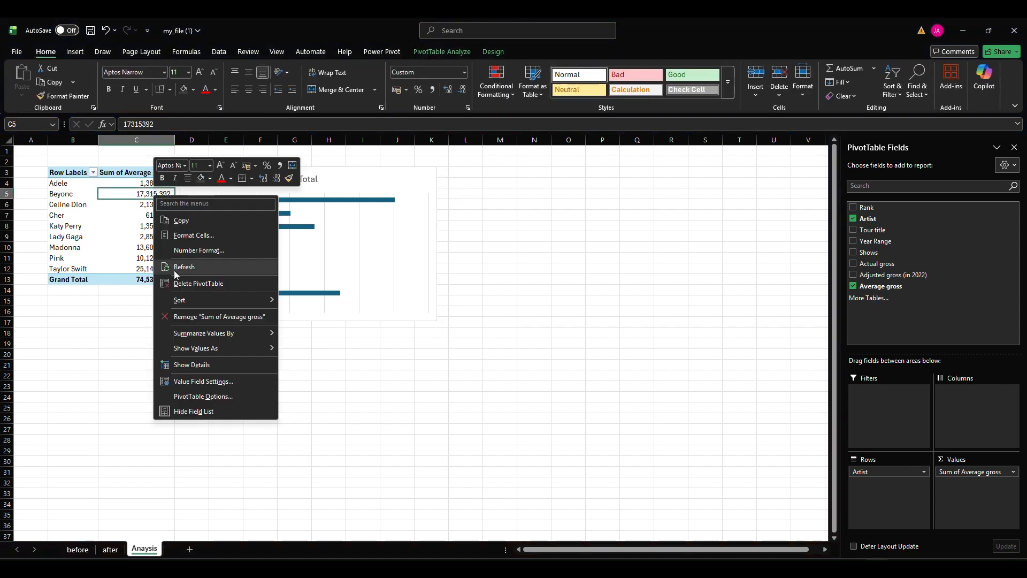
{"action": "mouse_move", "coordinate": [198, 298]}
{"action": "left_click", "coordinate": [334, 316]}
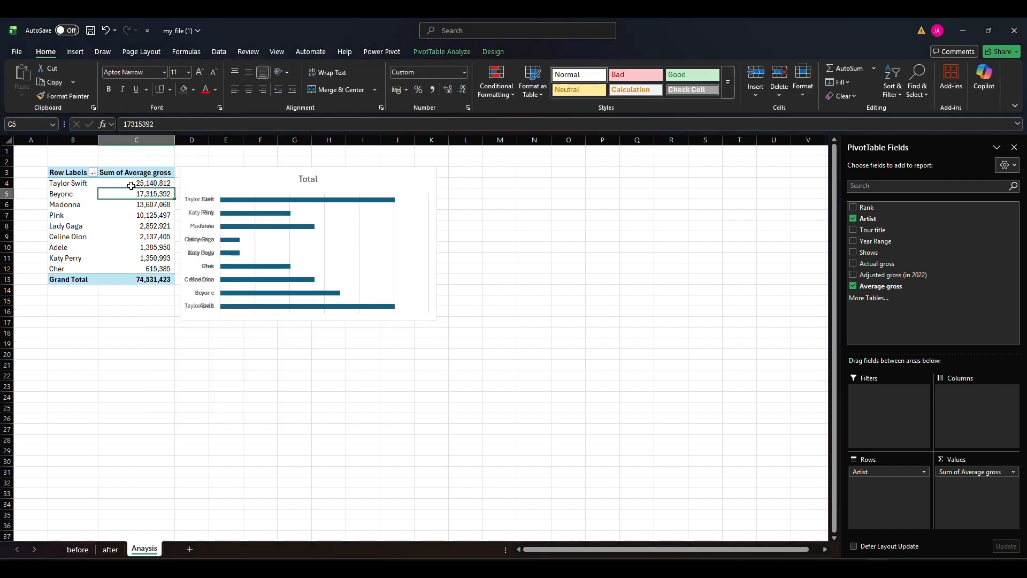
Sort the PivotTable by Sum of Average gross from smallest to largest
{"action": "right_click", "coordinate": [130, 174]}
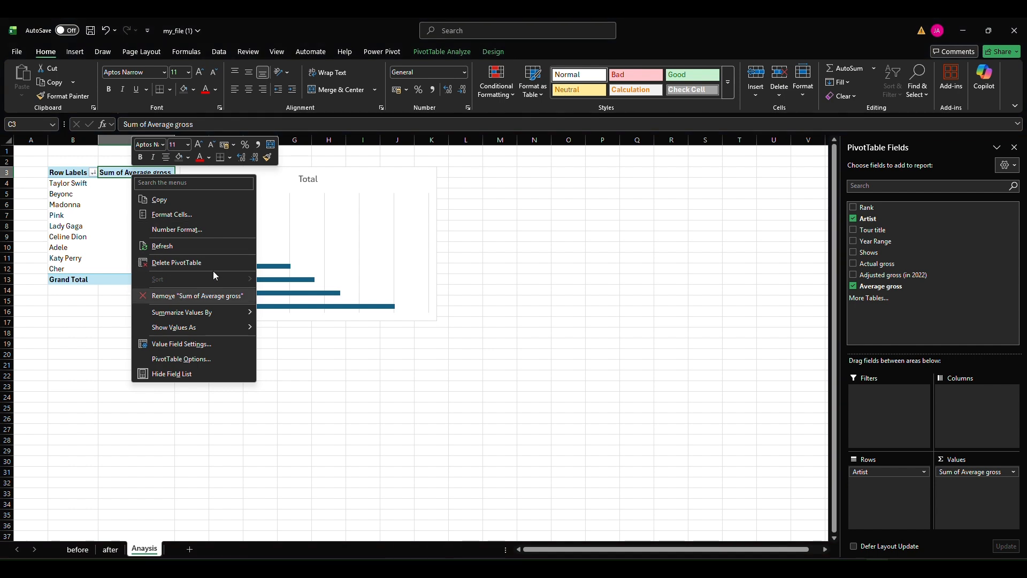
{"action": "key", "text": "Escape"}
{"action": "left_click", "coordinate": [146, 205]}
{"action": "right_click", "coordinate": [146, 205]}
{"action": "mouse_move", "coordinate": [184, 308]}
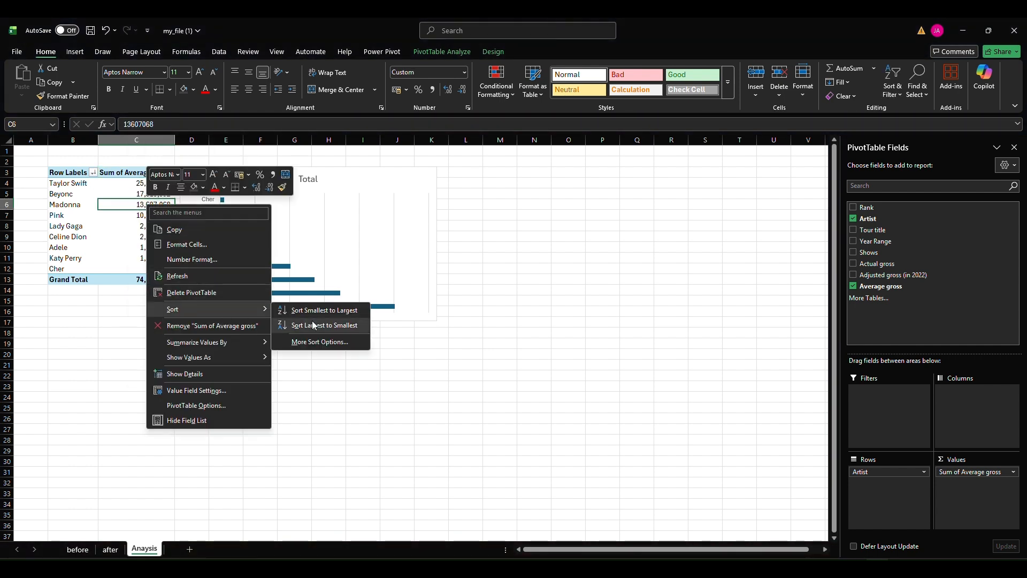
{"action": "left_click", "coordinate": [327, 317]}
{"action": "right_click", "coordinate": [172, 207]}
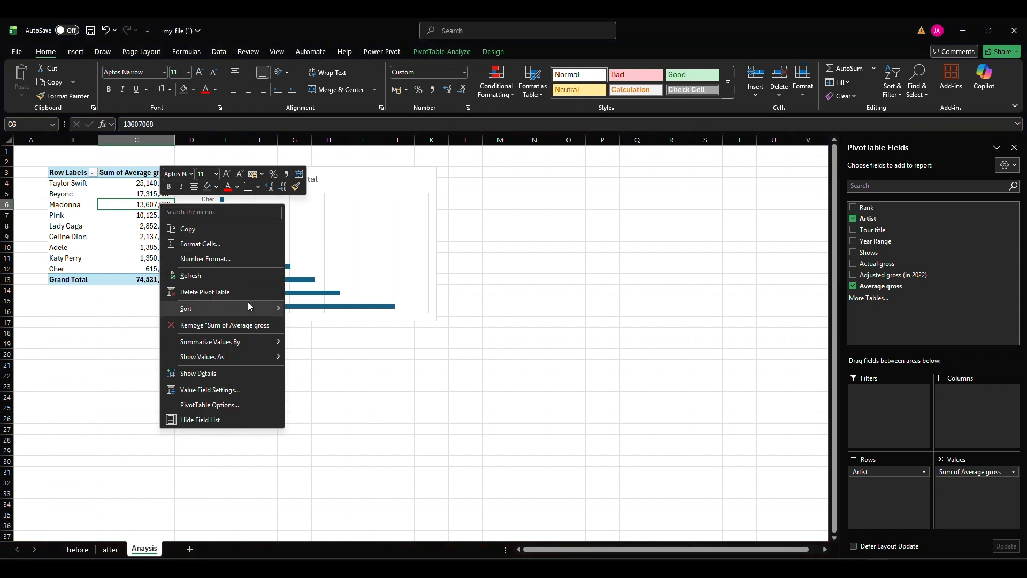
{"action": "mouse_move", "coordinate": [241, 309]}
{"action": "left_click", "coordinate": [327, 309]}
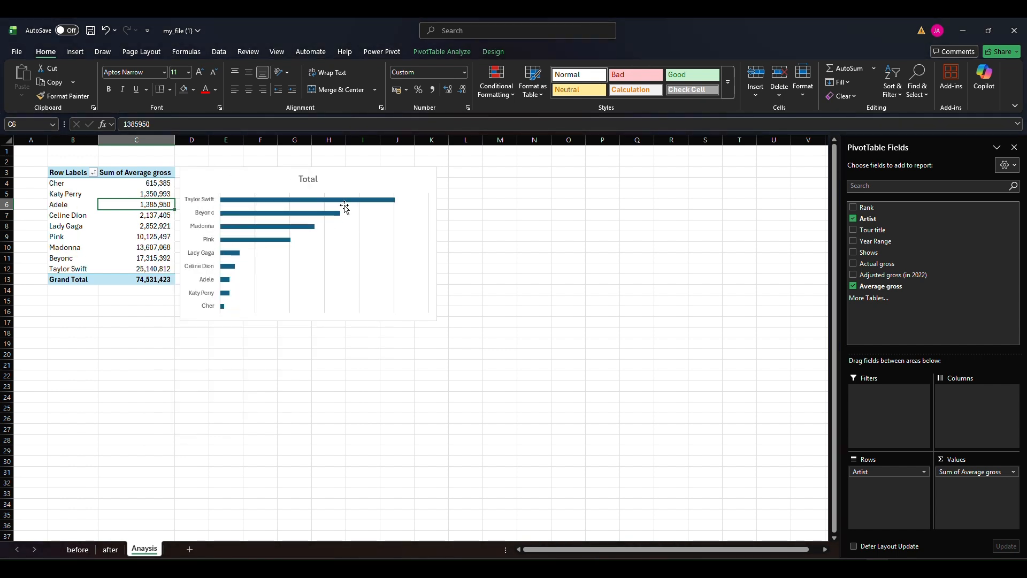
Change the bar chart's title to "Average gross by Artists"
{"action": "double_click", "coordinate": [308, 181]}
{"action": "double_click", "coordinate": [309, 181]}
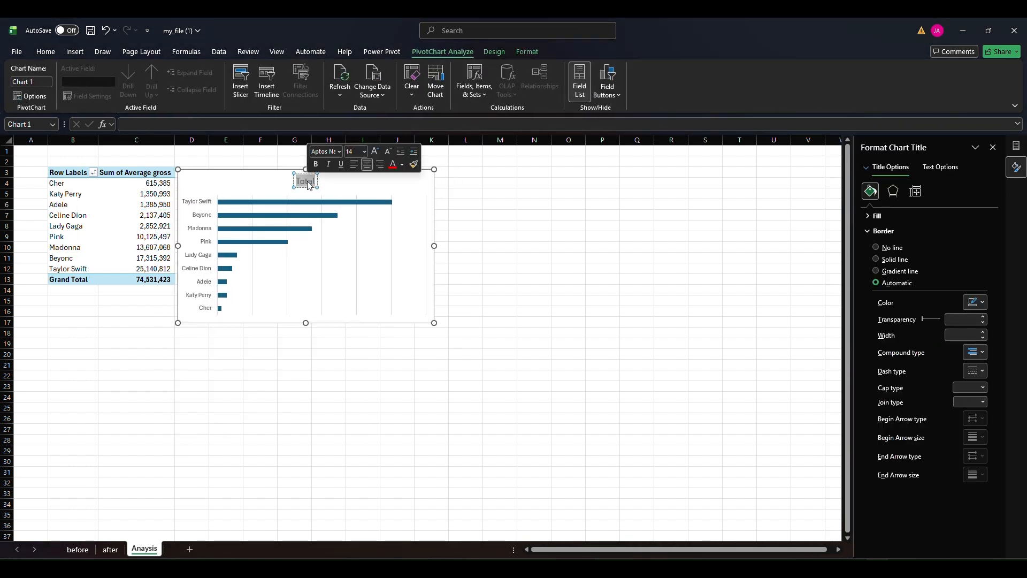
{"action": "type", "text": "Average gross by"}
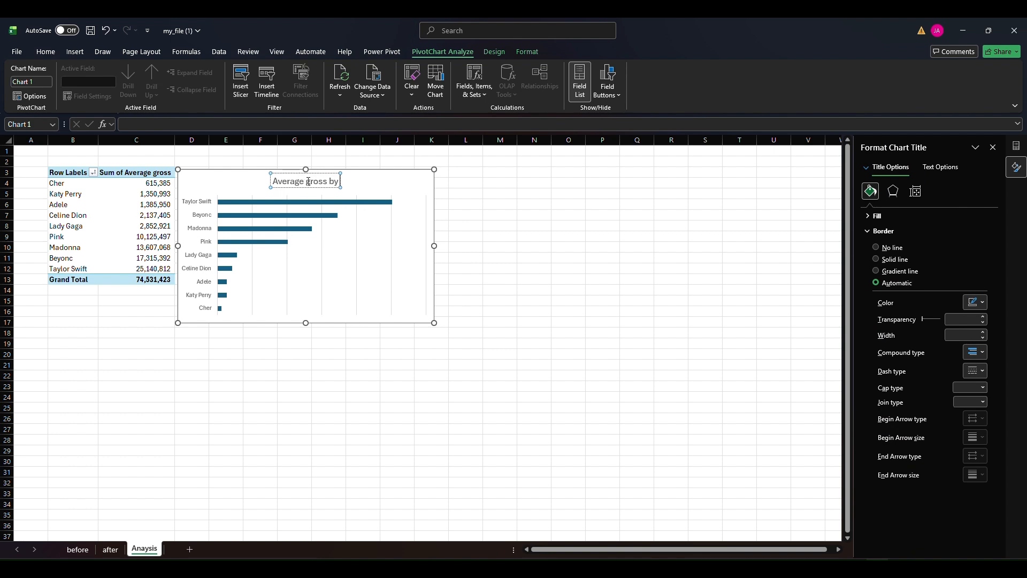
{"action": "type", "text": " Artists"}
{"action": "left_click", "coordinate": [511, 182]}
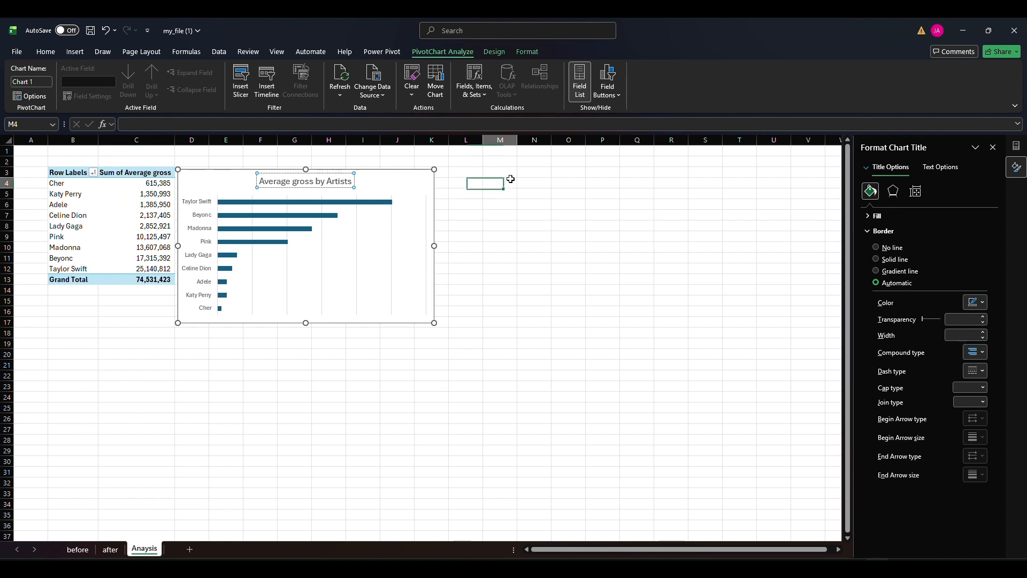
Add data labels to the chart's bars and shift the chart slightly upward on the sheet
{"action": "left_click", "coordinate": [371, 210]}
{"action": "left_click", "coordinate": [426, 174]}
{"action": "left_click", "coordinate": [448, 176]}
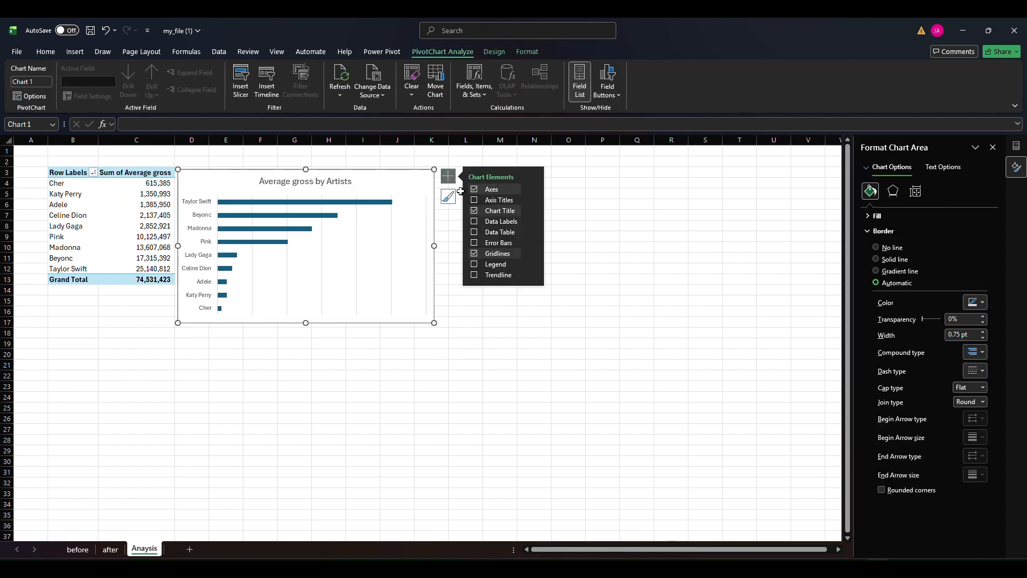
{"action": "left_click", "coordinate": [474, 222]}
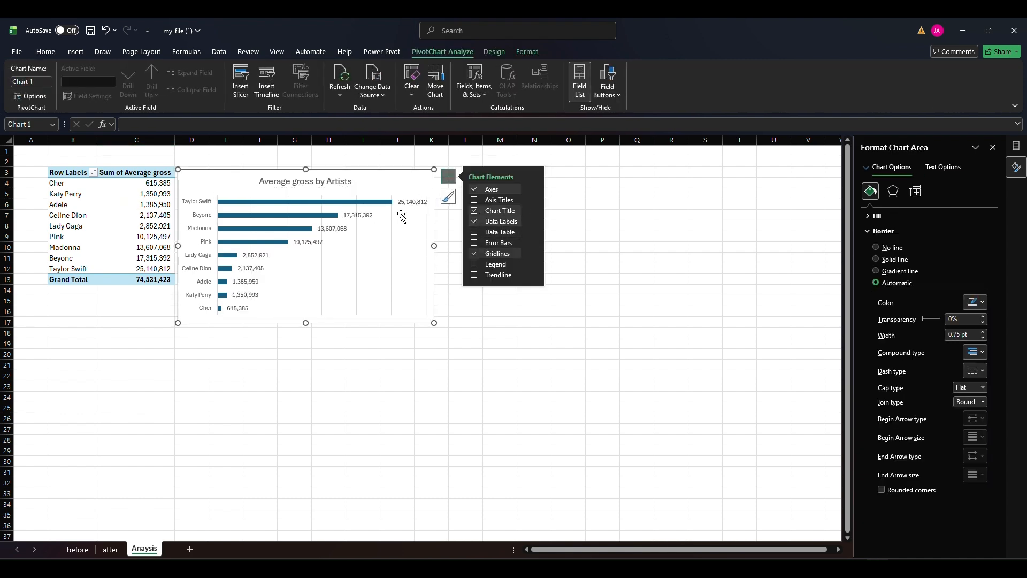
{"action": "left_click_drag", "start_coordinate": [339, 324], "coordinate": [340, 317]}
{"action": "left_click", "coordinate": [222, 356]}
Enter the heading "Average Gross by Artists" in cell B2 above the PivotTable
{"action": "left_click", "coordinate": [85, 160]}
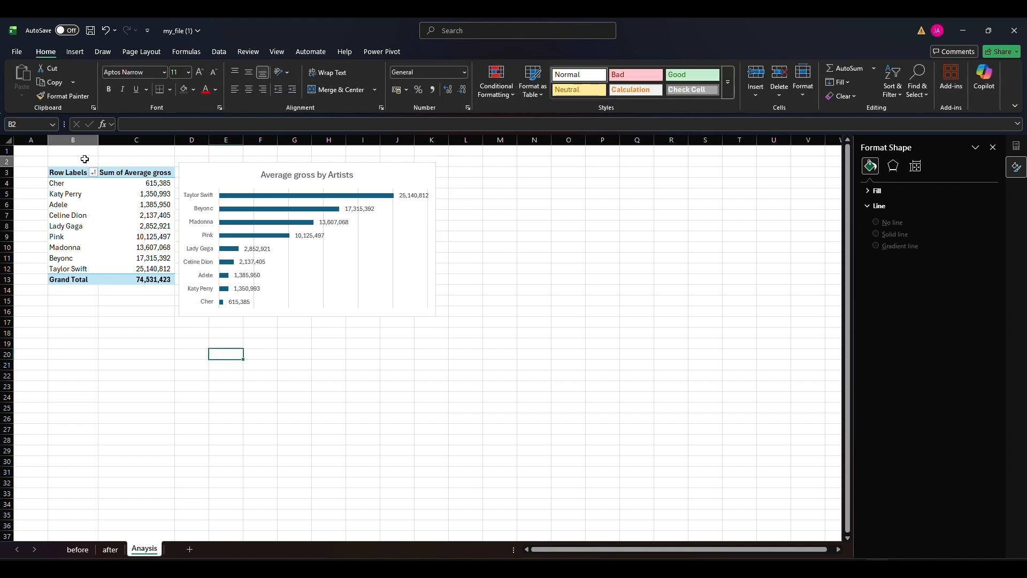
{"action": "type", "text": "Average Gross"}
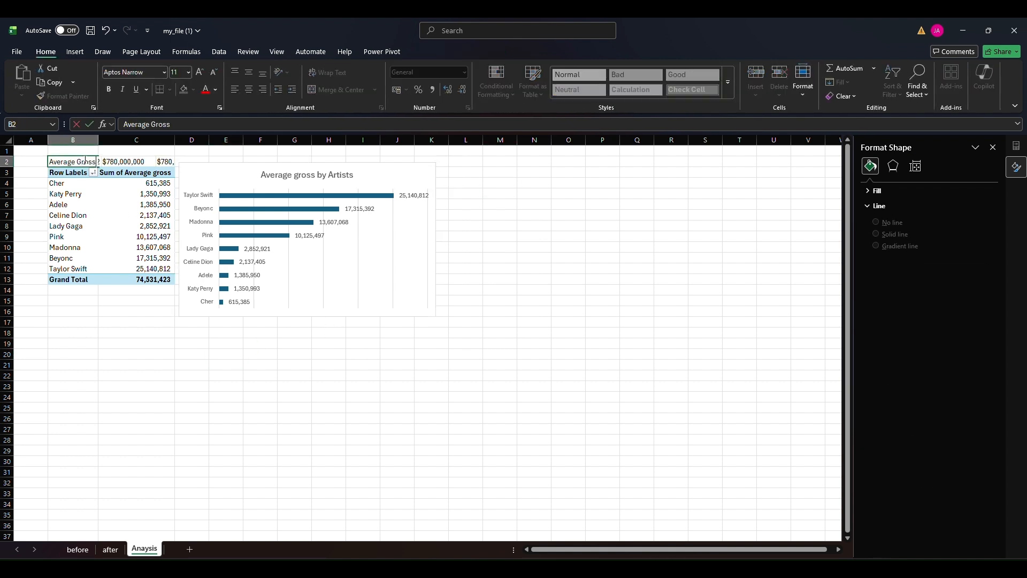
{"action": "type", "text": " by Artists"}
{"action": "key", "text": "Return"}
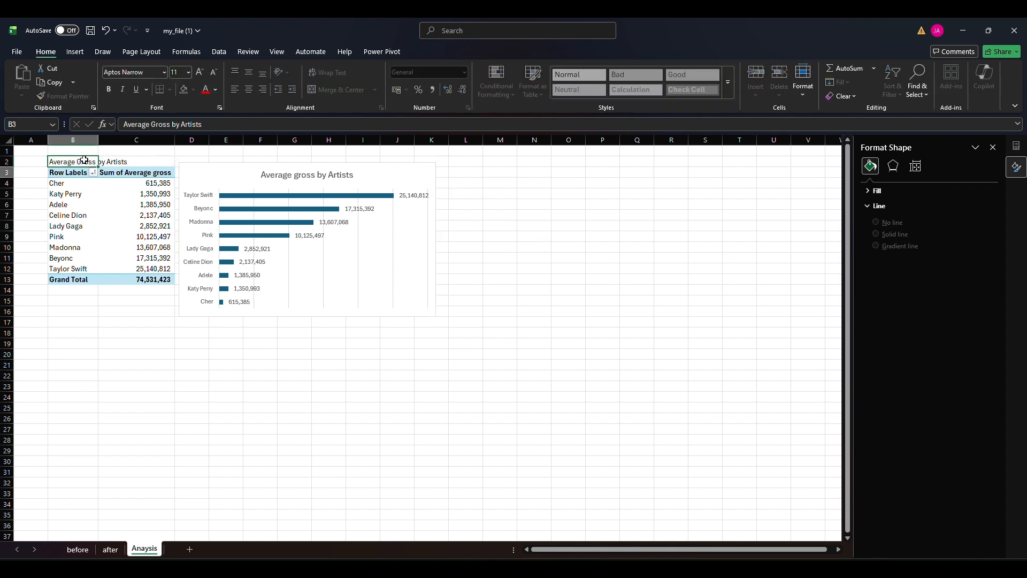
Give the heading cells B2:C2 a dark orange-red fill
{"action": "left_click_drag", "start_coordinate": [83, 160], "coordinate": [145, 161]}
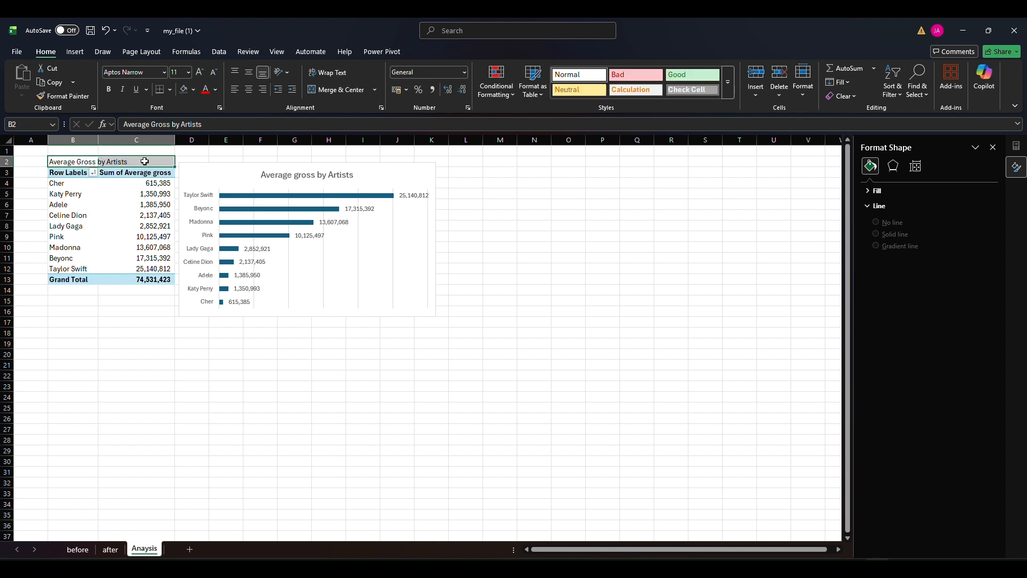
{"action": "left_click", "coordinate": [194, 90]}
{"action": "left_click", "coordinate": [261, 201]}
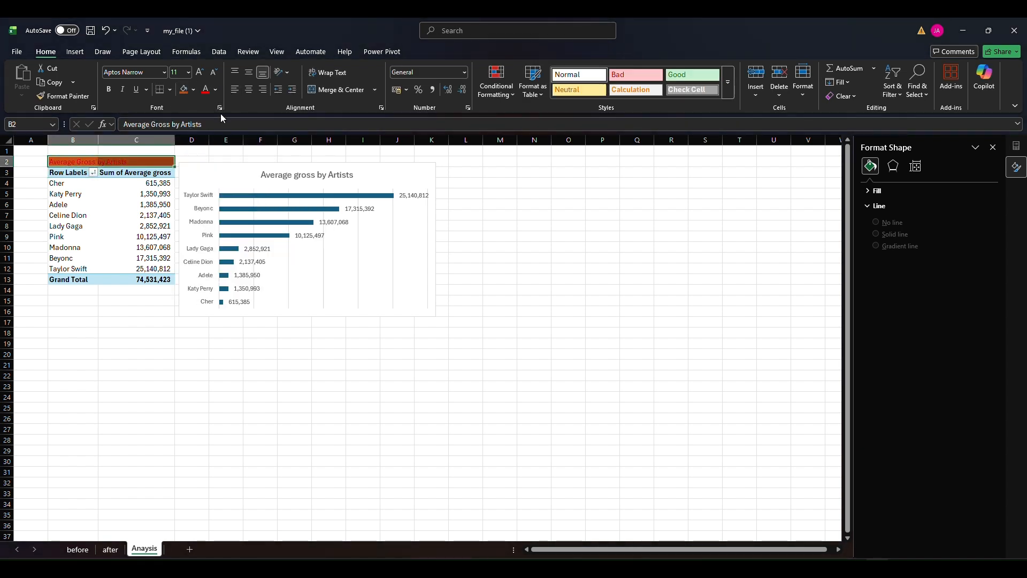
Make the "Average Gross by Artists" heading text white and bold
{"action": "left_click", "coordinate": [215, 90]}
{"action": "left_click", "coordinate": [210, 155]}
{"action": "left_click", "coordinate": [109, 89]}
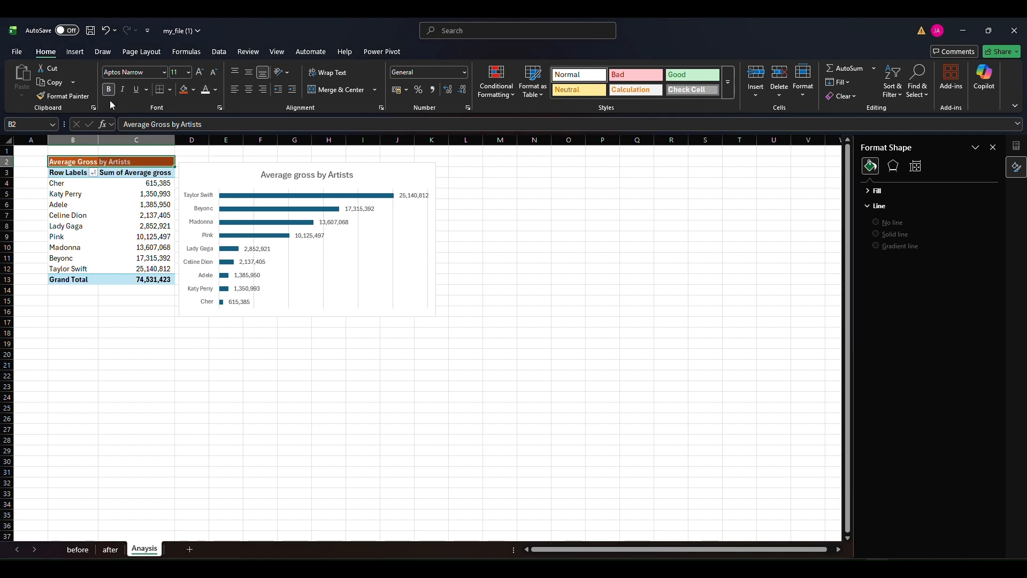
{"action": "left_click", "coordinate": [124, 225]}
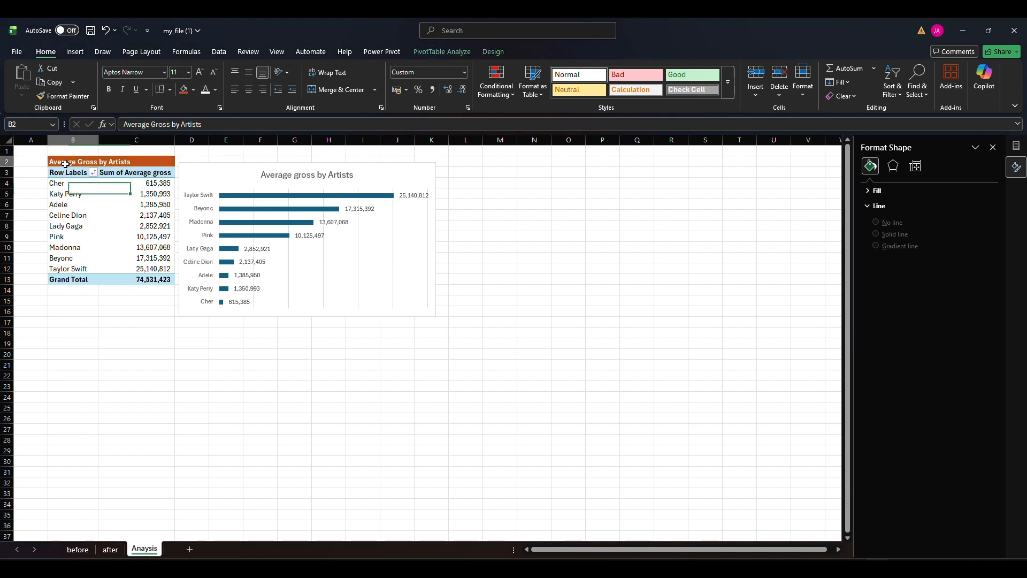
Copy the artist PivotTable in B3:C13 and paste the duplicate below it starting at cell B18
{"action": "left_click_drag", "start_coordinate": [65, 172], "coordinate": [142, 280]}
{"action": "key", "text": "ctrl+c"}
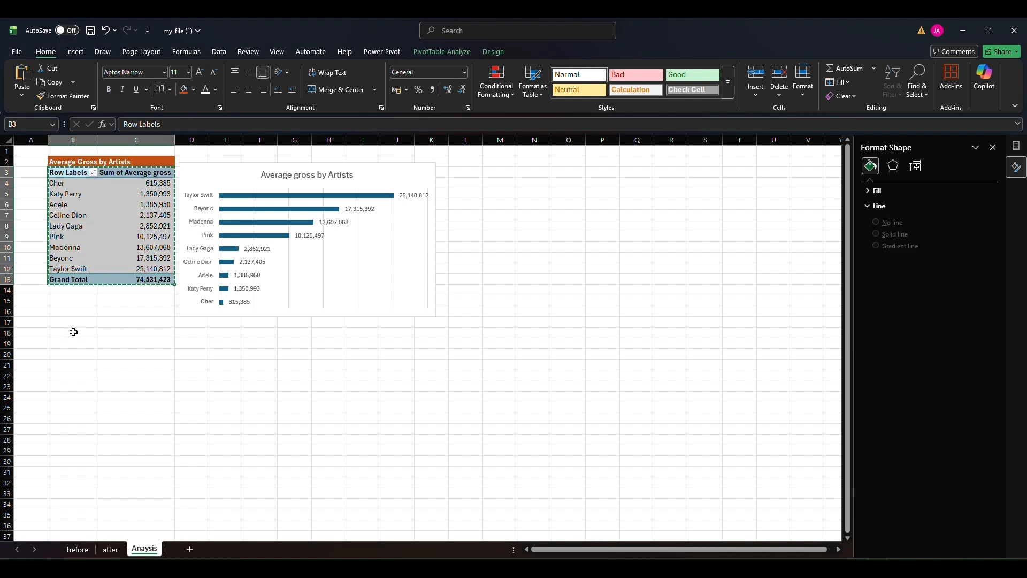
{"action": "left_click", "coordinate": [73, 331]}
{"action": "key", "text": "ctrl+v"}
{"action": "left_click", "coordinate": [75, 355]}
{"action": "key", "text": "Escape"}
{"action": "left_click", "coordinate": [94, 373]}
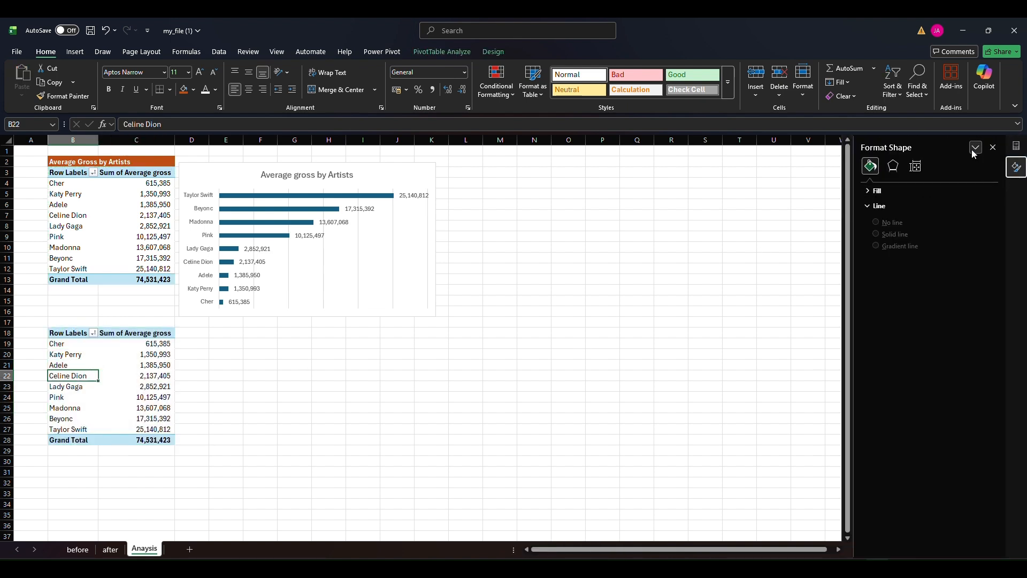
Replace Artist with Year Range as the row field of the copied PivotTable
{"action": "left_click", "coordinate": [993, 148]}
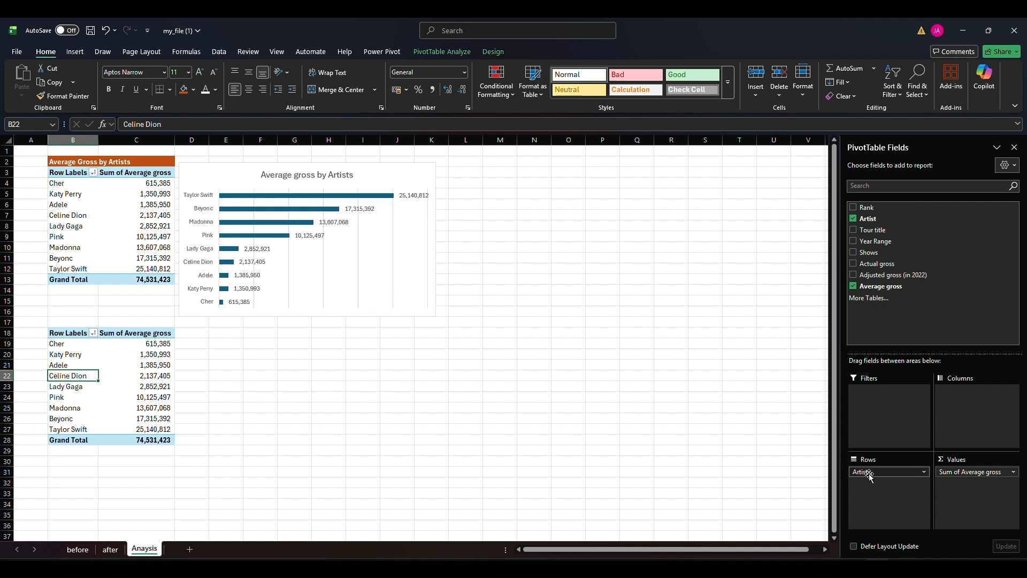
{"action": "left_click_drag", "start_coordinate": [883, 471], "coordinate": [674, 421]}
{"action": "left_click_drag", "start_coordinate": [872, 241], "coordinate": [877, 482]}
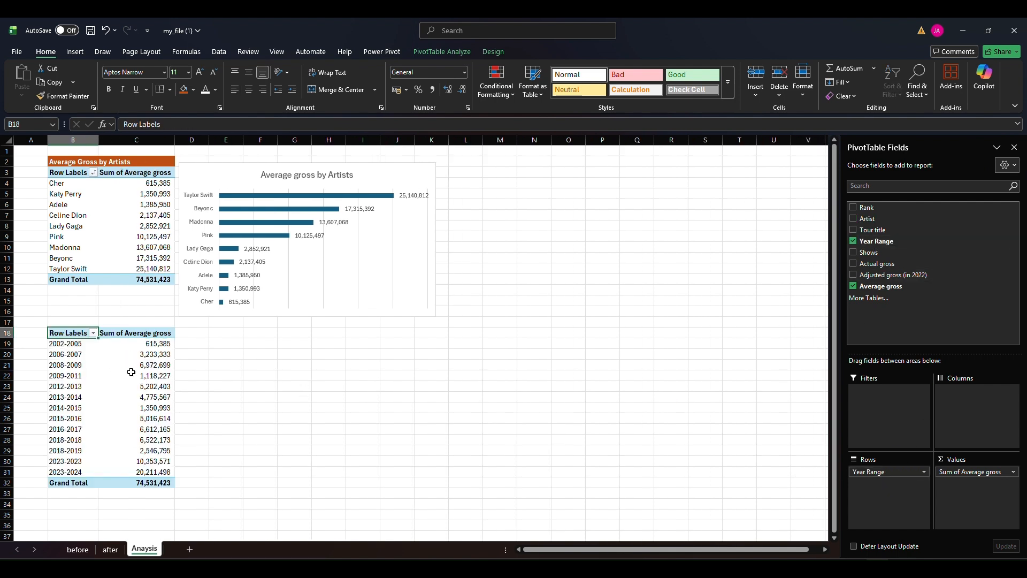
Insert a line PivotChart of average gross by year range and place it beside the second PivotTable
{"action": "left_click", "coordinate": [137, 397]}
{"action": "left_click", "coordinate": [75, 51]}
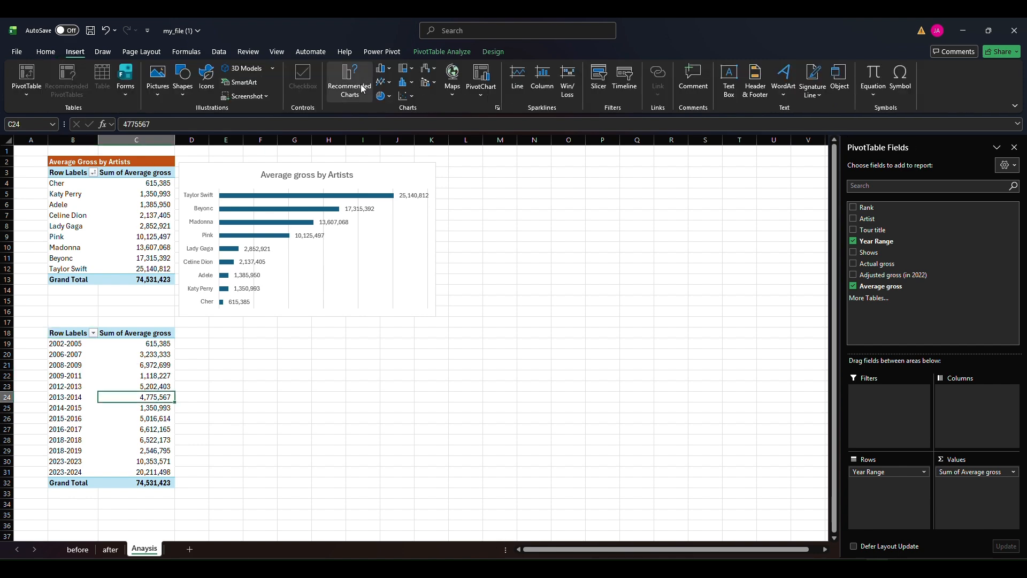
{"action": "left_click", "coordinate": [350, 80]}
{"action": "left_click", "coordinate": [378, 219]}
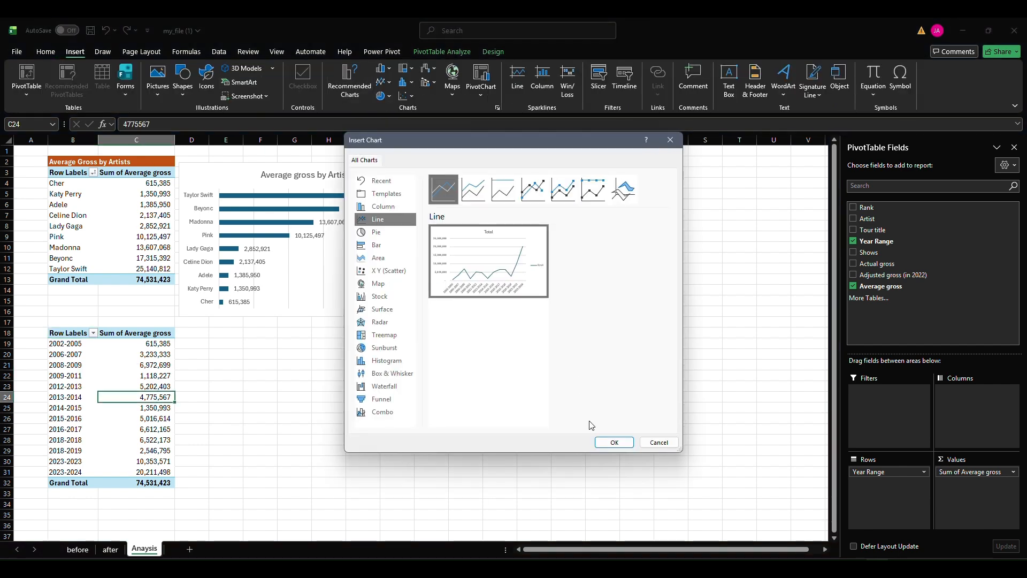
{"action": "left_click", "coordinate": [615, 442]}
{"action": "left_click_drag", "start_coordinate": [377, 272], "coordinate": [262, 341]}
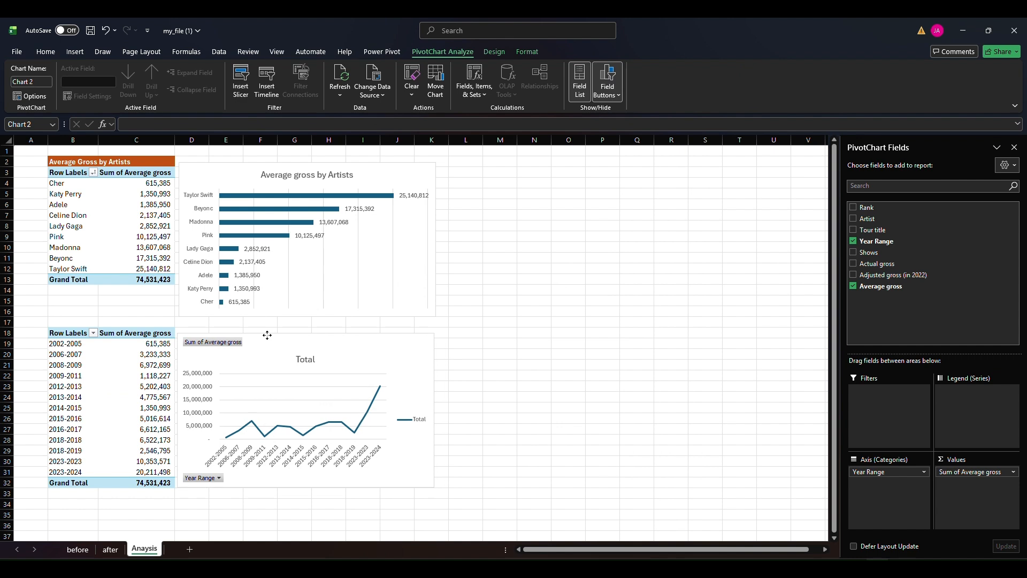
Hide all field buttons on the line chart and remove its legend and vertical value axis
{"action": "right_click", "coordinate": [216, 346]}
{"action": "left_click", "coordinate": [268, 464]}
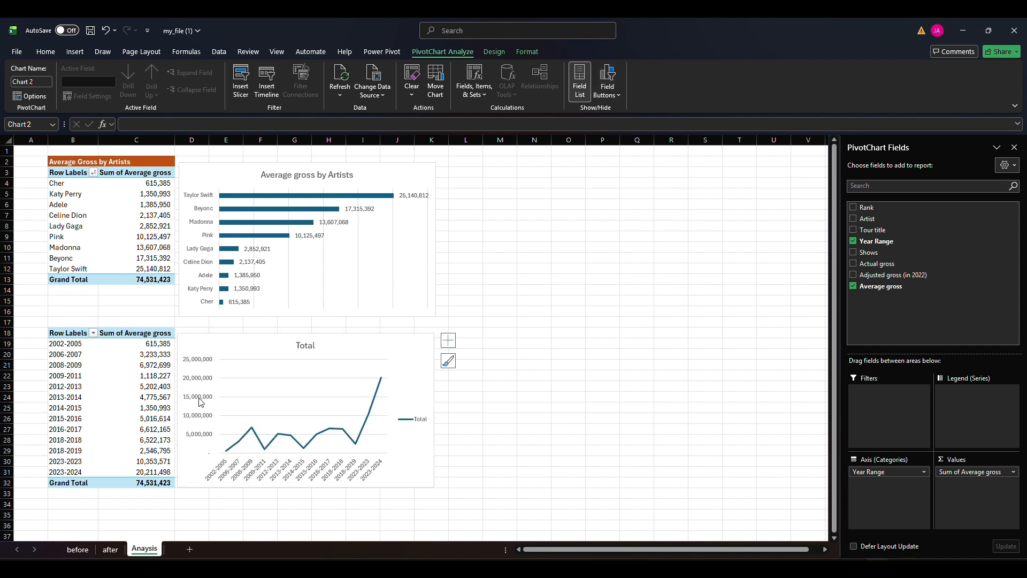
{"action": "left_click", "coordinate": [412, 419]}
{"action": "key", "text": "Delete"}
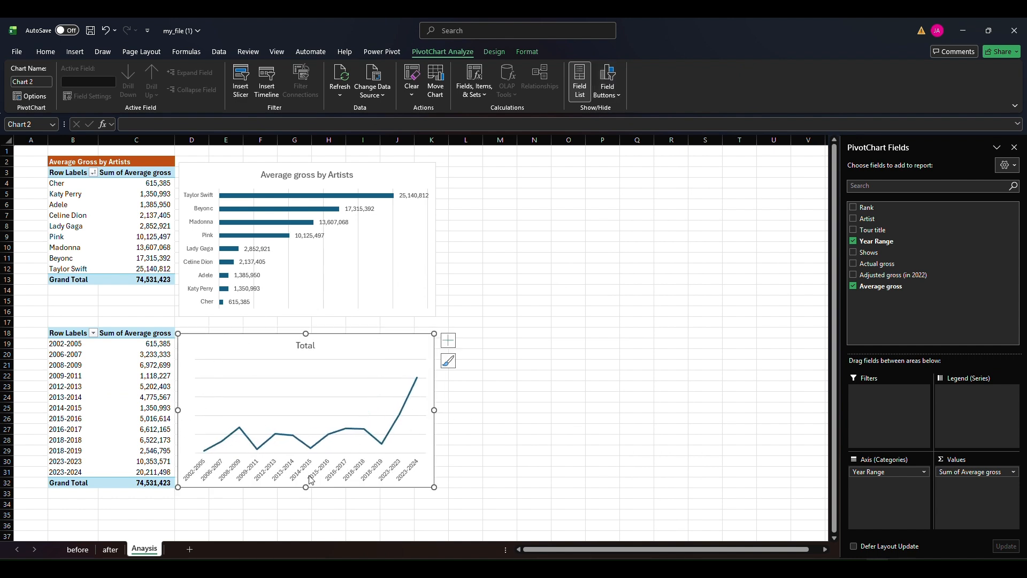
Change the line chart's title to "Average Gross Trend over years"
{"action": "double_click", "coordinate": [306, 347]}
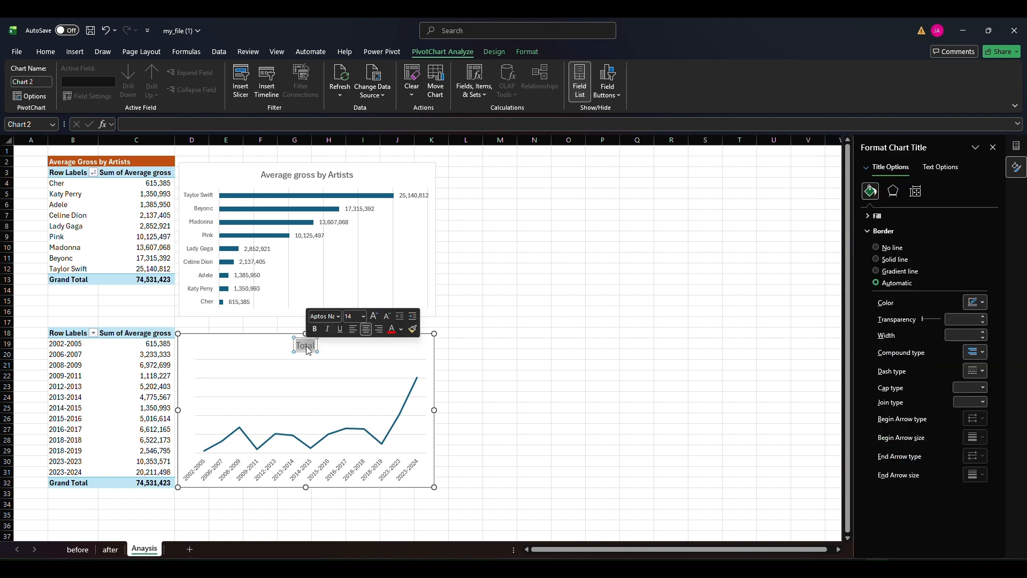
{"action": "type", "text": "Average Gro"}
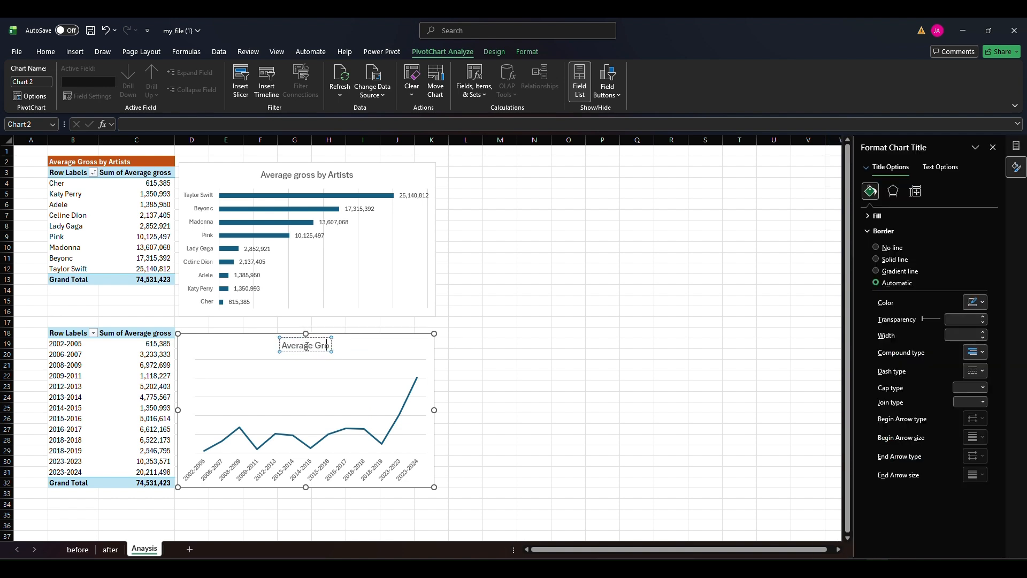
{"action": "type", "text": "ss Trend over years"}
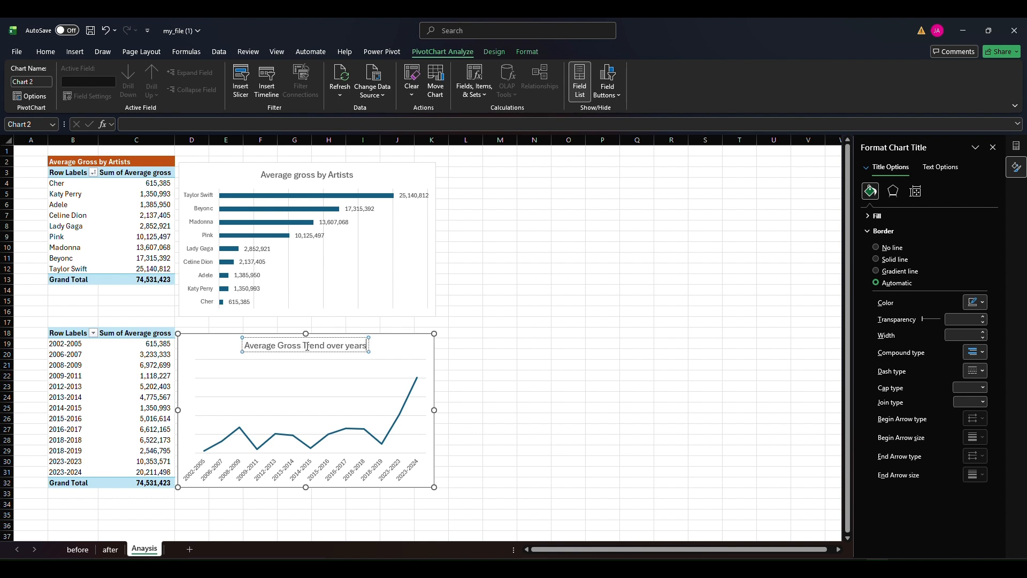
{"action": "key", "text": "Return"}
{"action": "key", "text": "BackSpace"}
{"action": "left_click", "coordinate": [409, 340]}
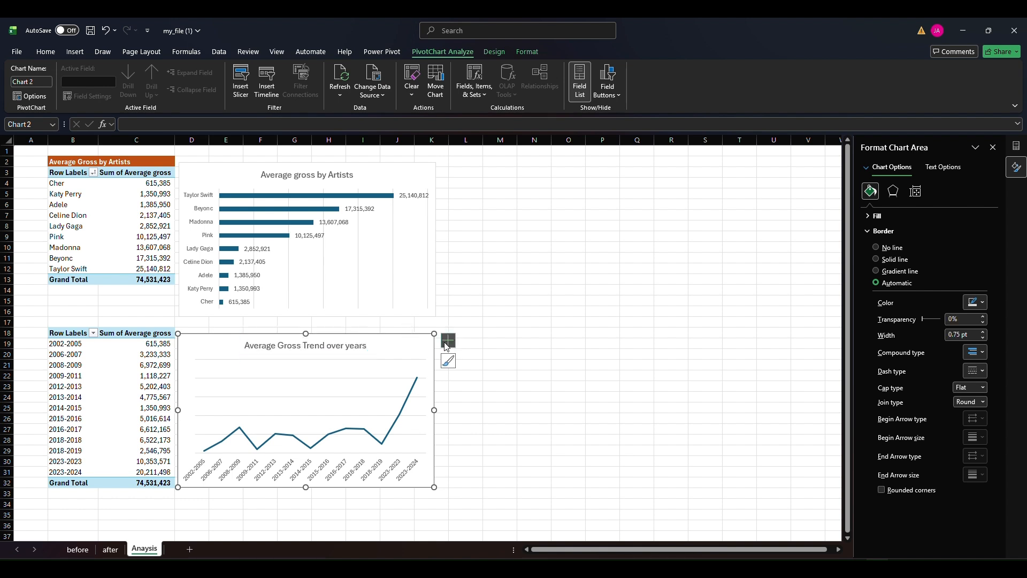
Add data labels to the line chart and widen the chart slightly
{"action": "left_click", "coordinate": [449, 340]}
{"action": "left_click", "coordinate": [474, 386]}
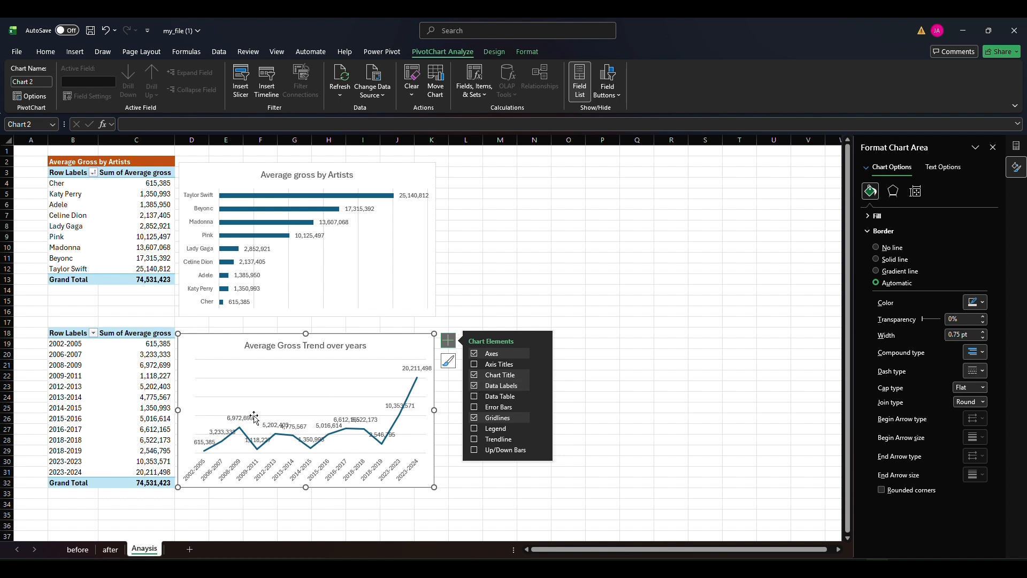
{"action": "left_click_drag", "start_coordinate": [435, 411], "coordinate": [452, 411]}
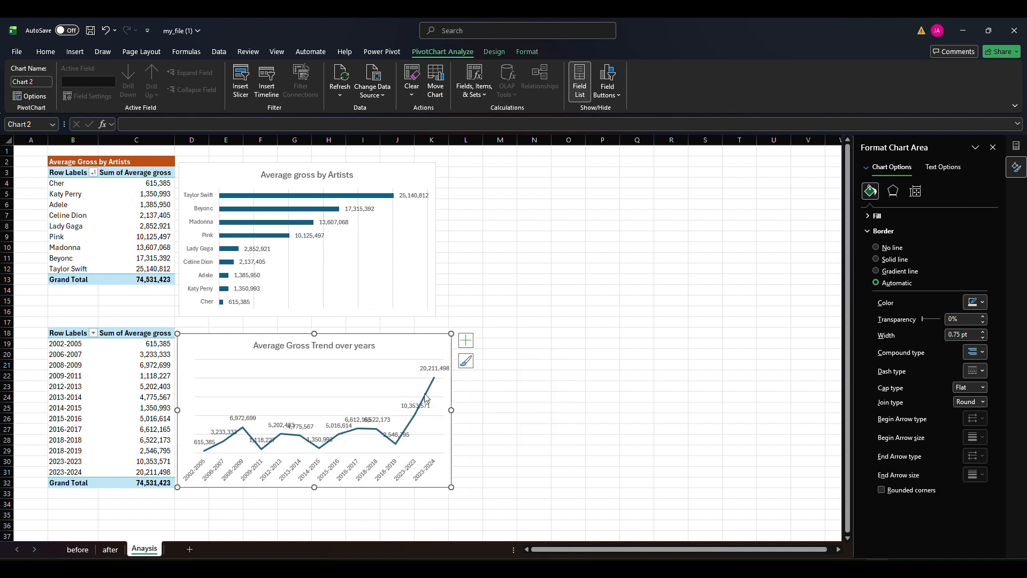
Format the line chart's data labels in millions with one decimal using the custom number code 0,,.0
{"action": "left_click", "coordinate": [436, 370]}
{"action": "left_click", "coordinate": [937, 191]}
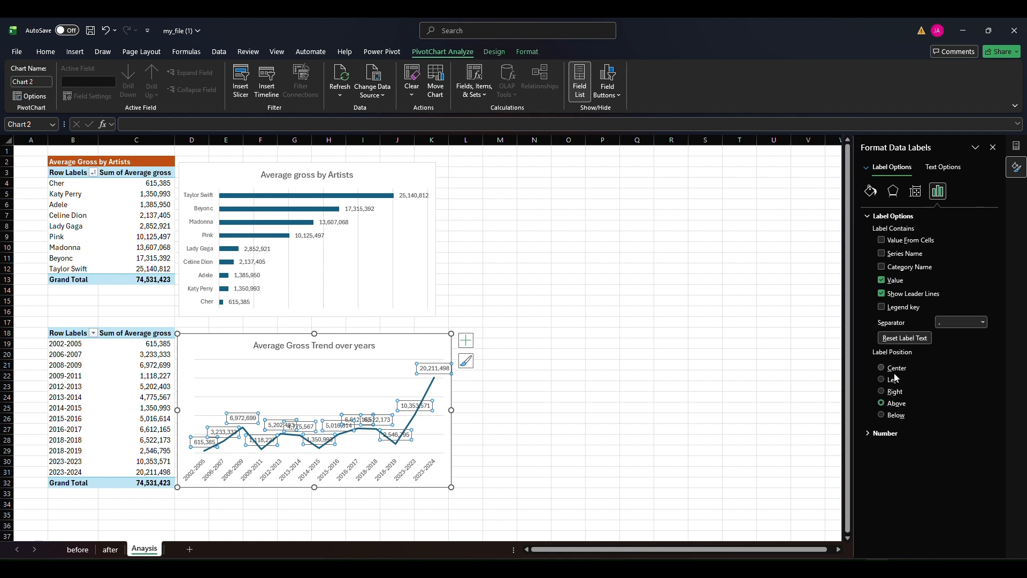
{"action": "left_click", "coordinate": [885, 433]}
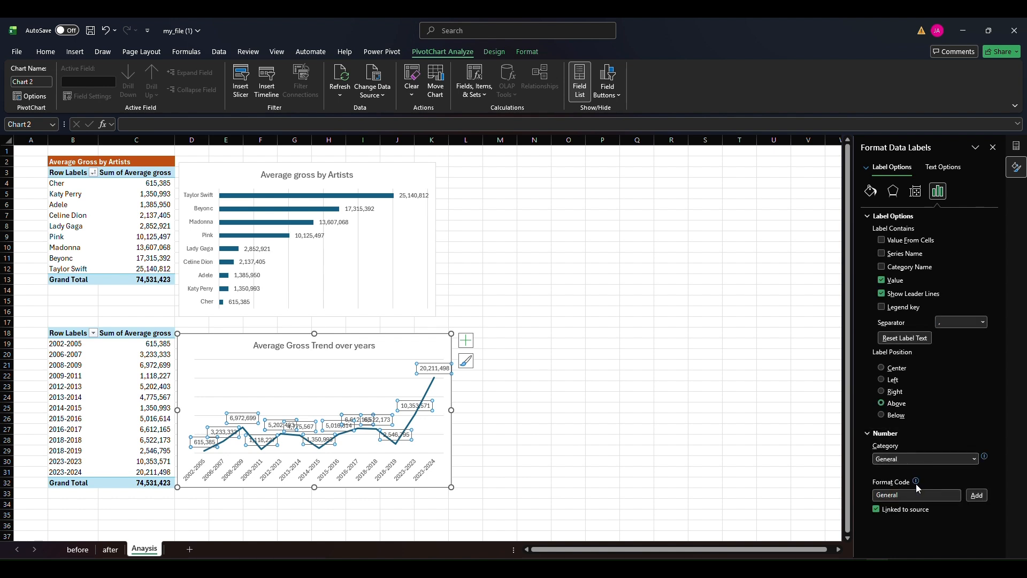
{"action": "left_click_drag", "start_coordinate": [918, 493], "coordinate": [856, 496]}
{"action": "key", "text": "BackSpace"}
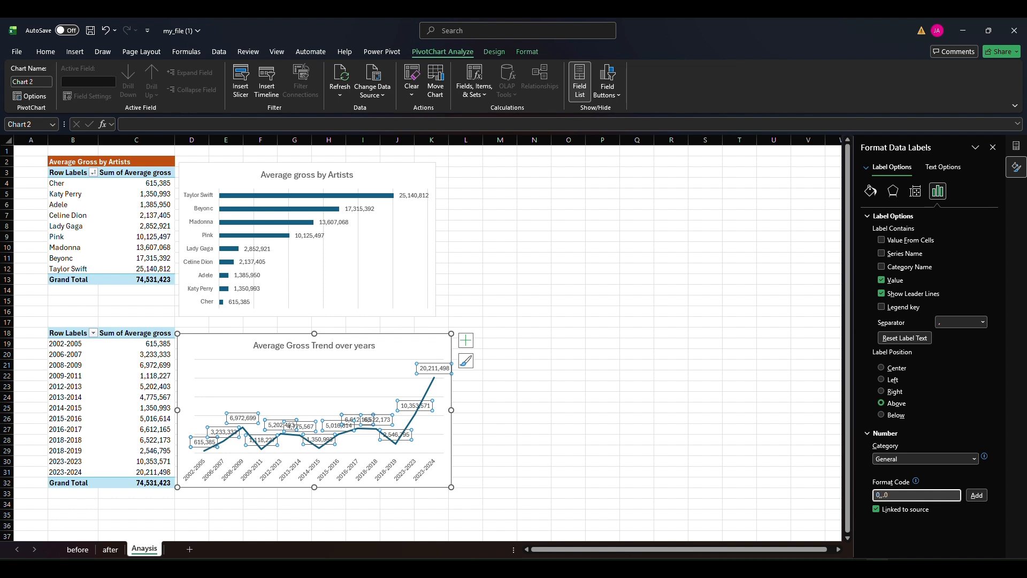
{"action": "type", "text": "0,,.0"}
{"action": "key", "text": "Return"}
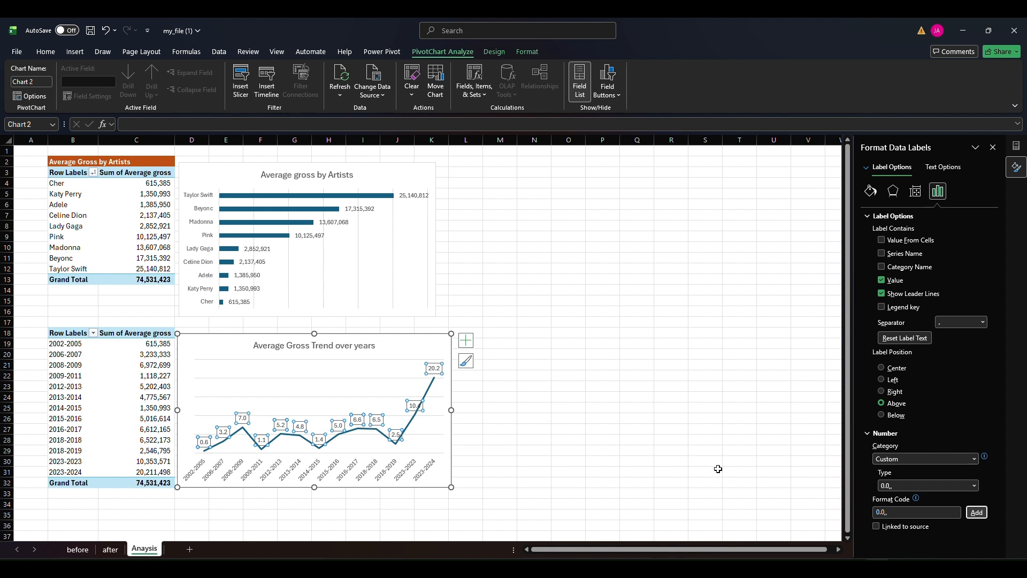
Extend the data labels' custom number code with an "M" suffix, as 0,,.0"M"
{"action": "left_click", "coordinate": [903, 485]}
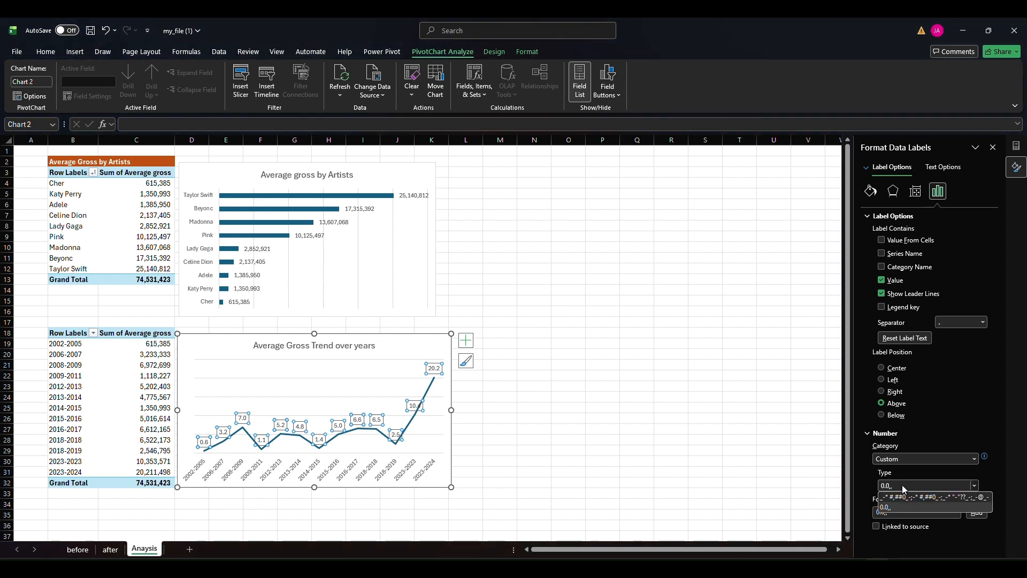
{"action": "left_click", "coordinate": [906, 506]}
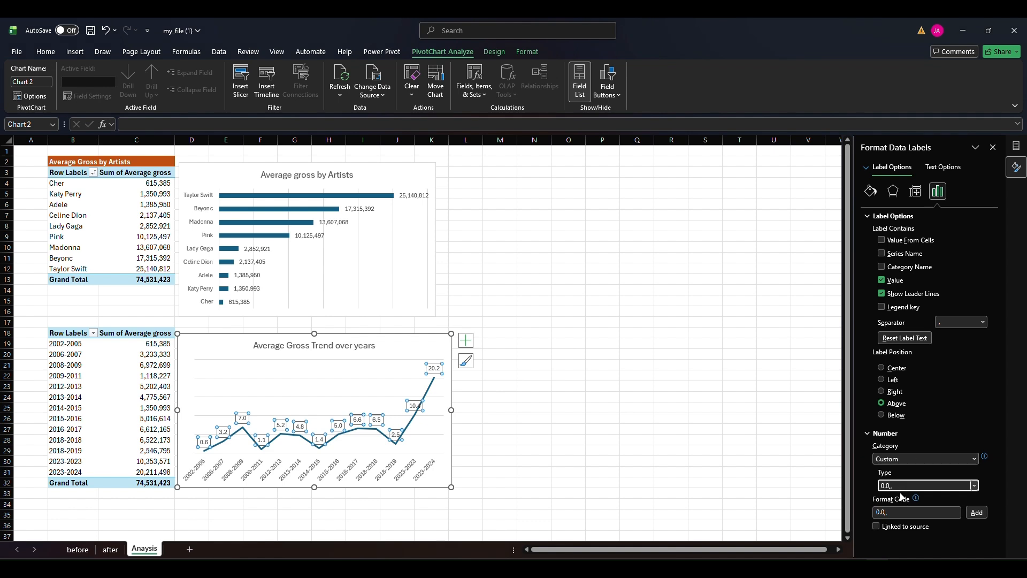
{"action": "left_click", "coordinate": [895, 512]}
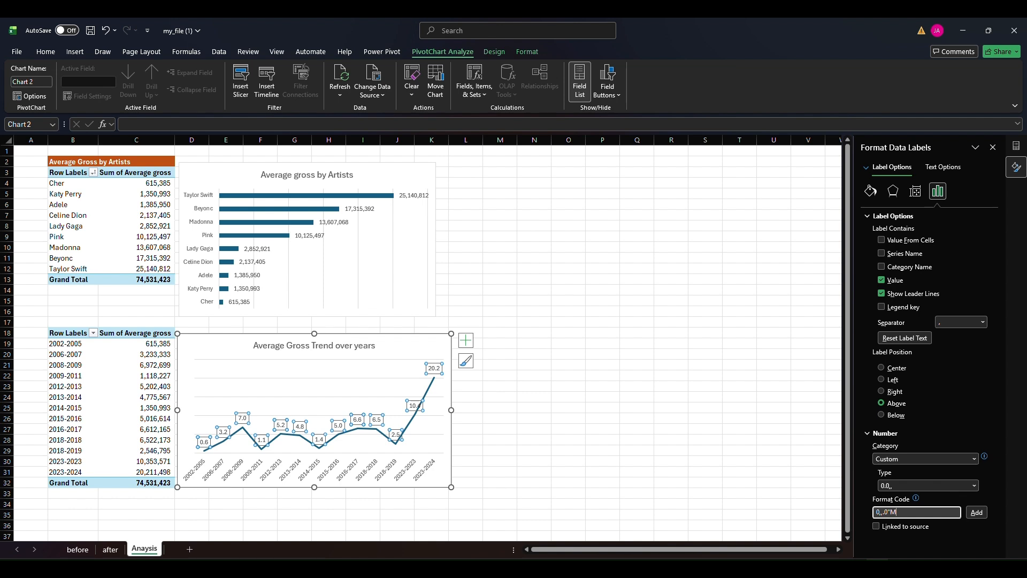
{"action": "left_click", "coordinate": [975, 513]}
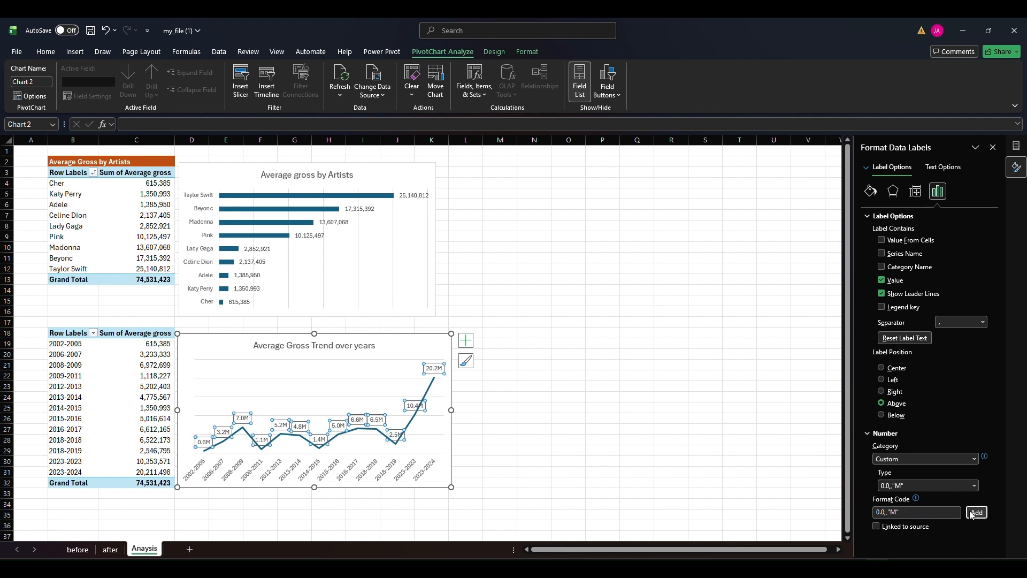
Enlarge the trend chart slightly and turn its data series into a smoothed line
{"action": "left_click_drag", "start_coordinate": [319, 335], "coordinate": [320, 333]}
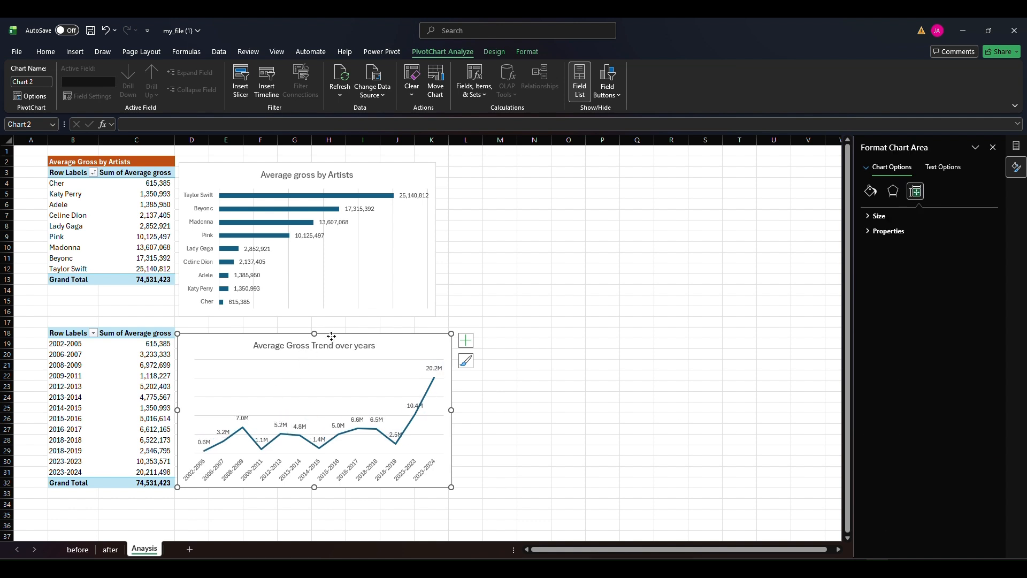
{"action": "left_click_drag", "start_coordinate": [453, 485], "coordinate": [465, 490]}
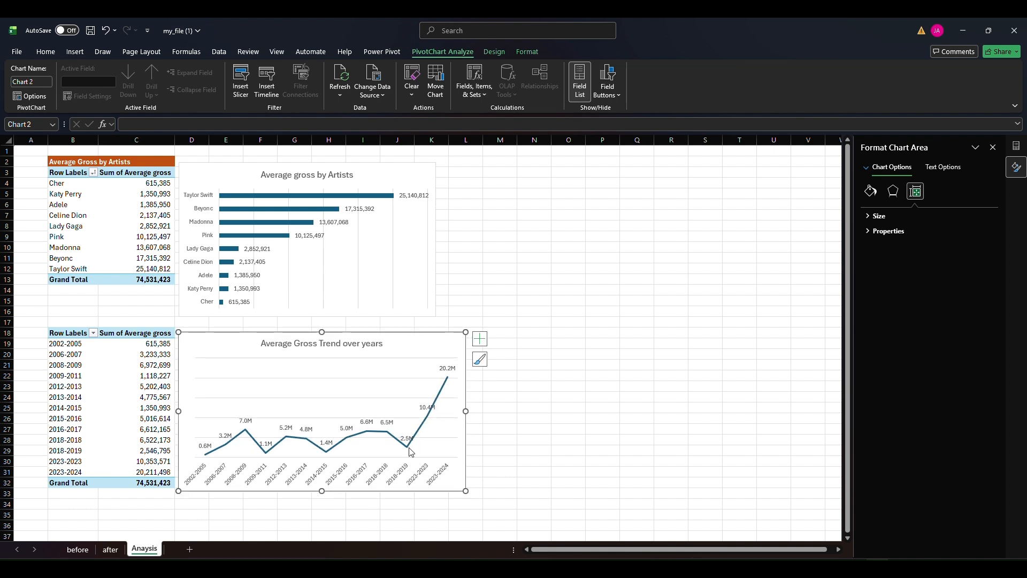
{"action": "left_click", "coordinate": [407, 448]}
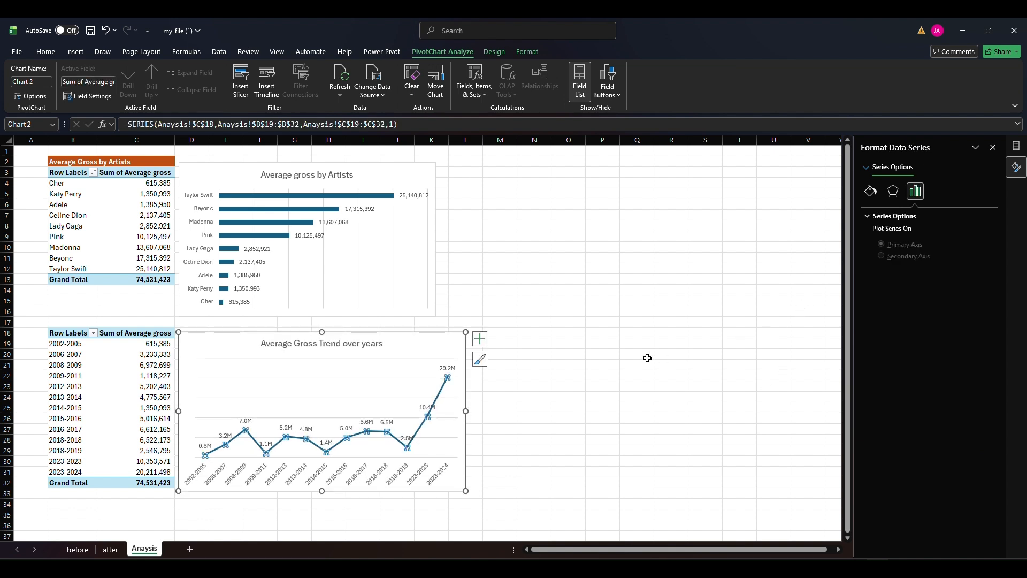
{"action": "left_click", "coordinate": [870, 191]}
{"action": "left_click", "coordinate": [882, 489]}
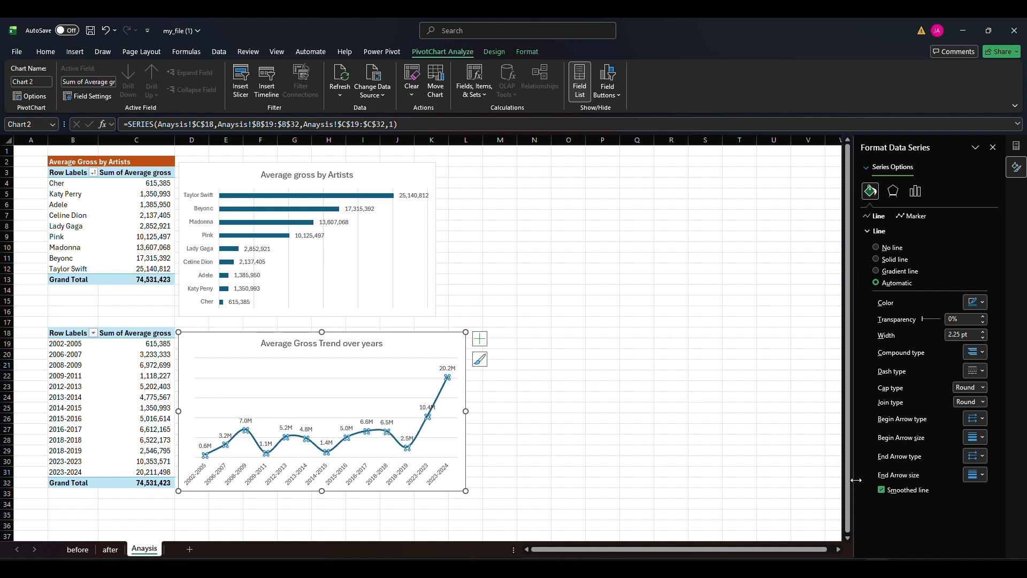
Give the trend line built-in circular markers of size 4
{"action": "left_click", "coordinate": [912, 217]}
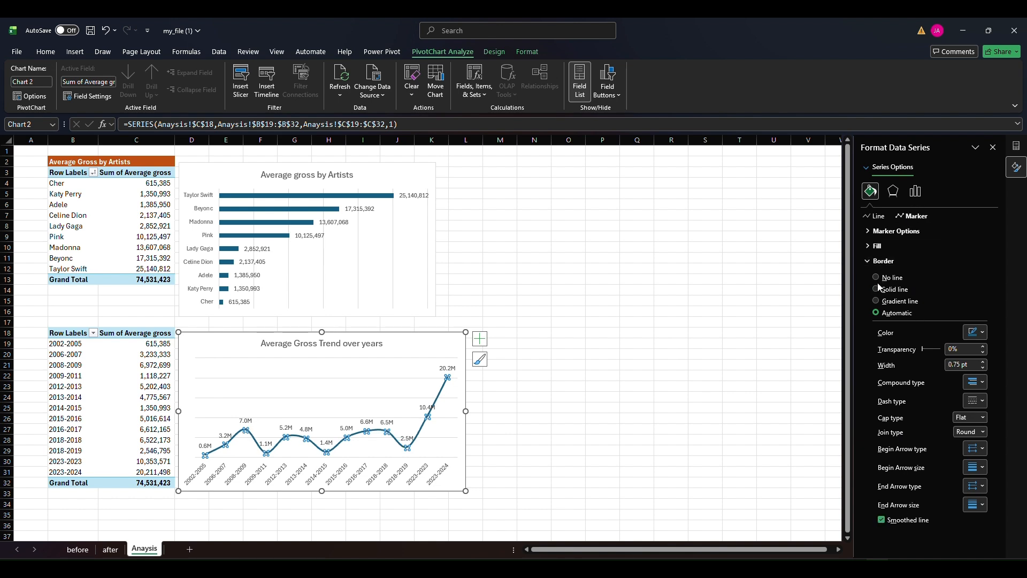
{"action": "left_click", "coordinate": [888, 230]}
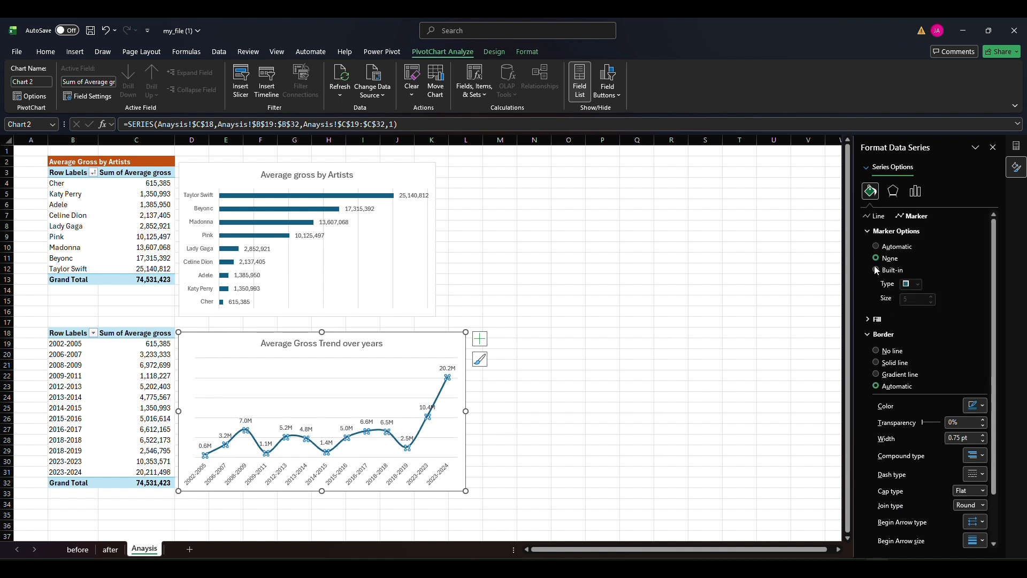
{"action": "left_click", "coordinate": [876, 248]}
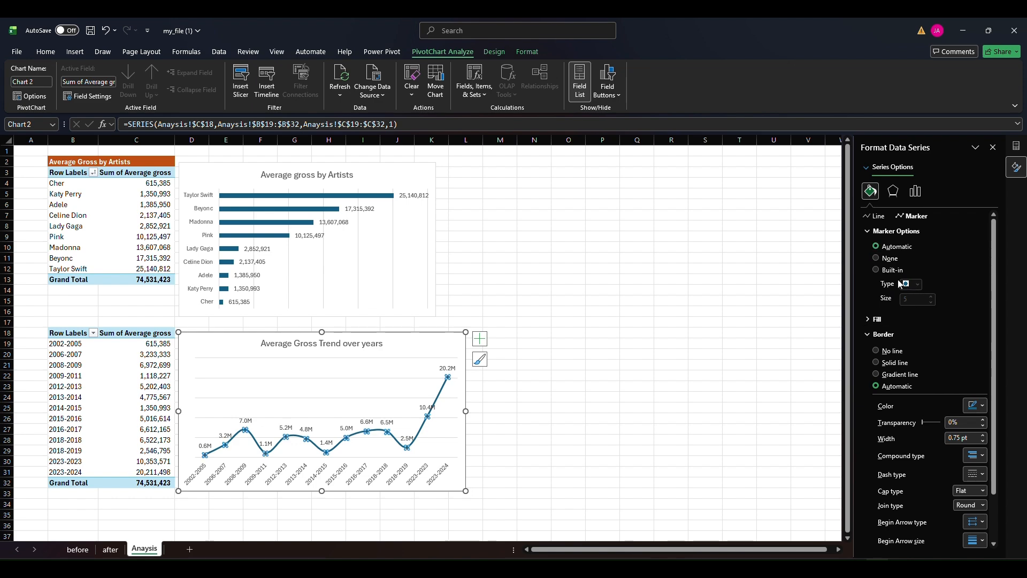
{"action": "left_click", "coordinate": [887, 271]}
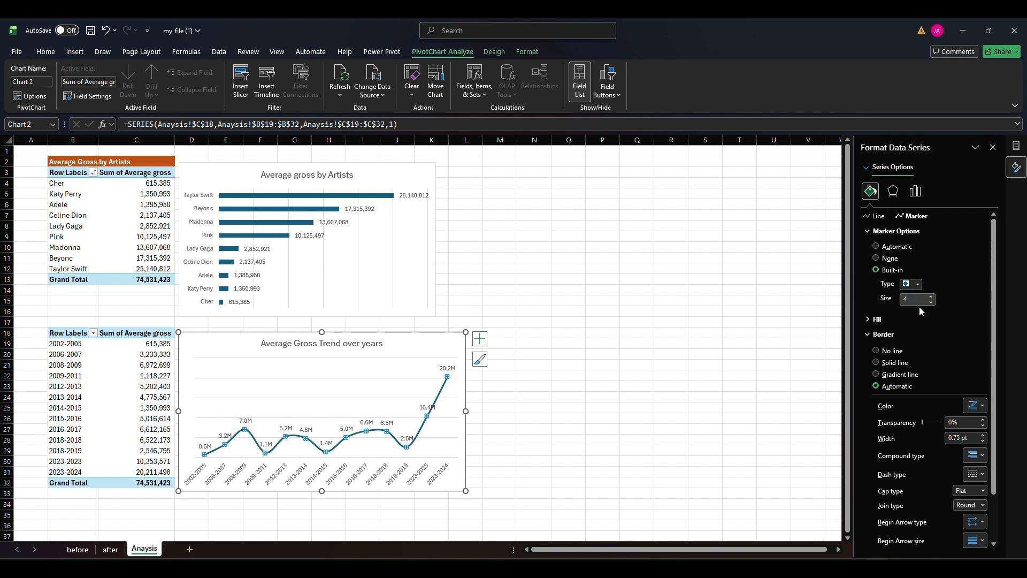
{"action": "left_click", "coordinate": [610, 311]}
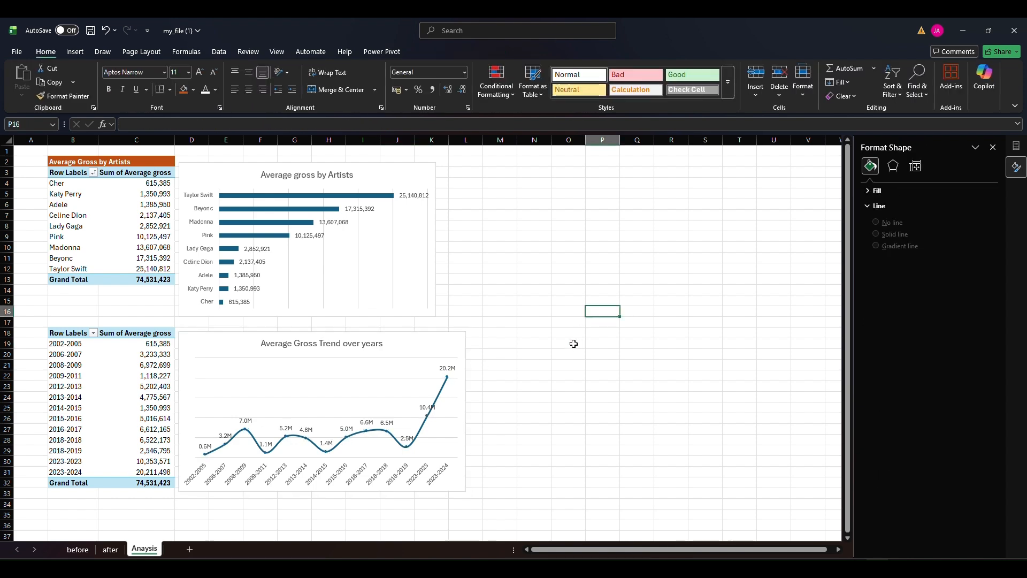
Increase the size of the trend line's built-in circular markers to 6
{"action": "left_click", "coordinate": [438, 381]}
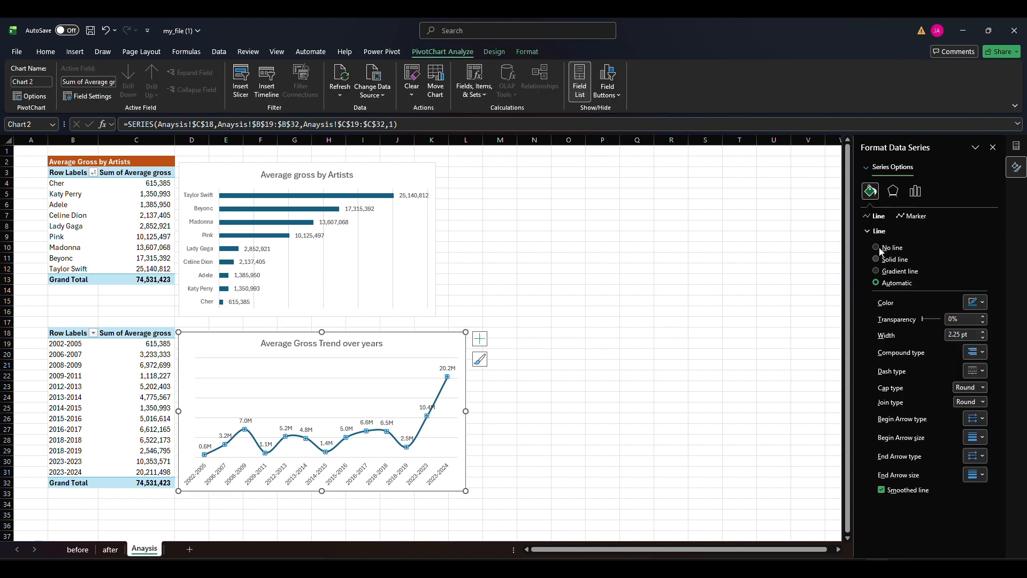
{"action": "left_click", "coordinate": [905, 220]}
{"action": "left_click", "coordinate": [889, 232]}
{"action": "left_click", "coordinate": [932, 298]}
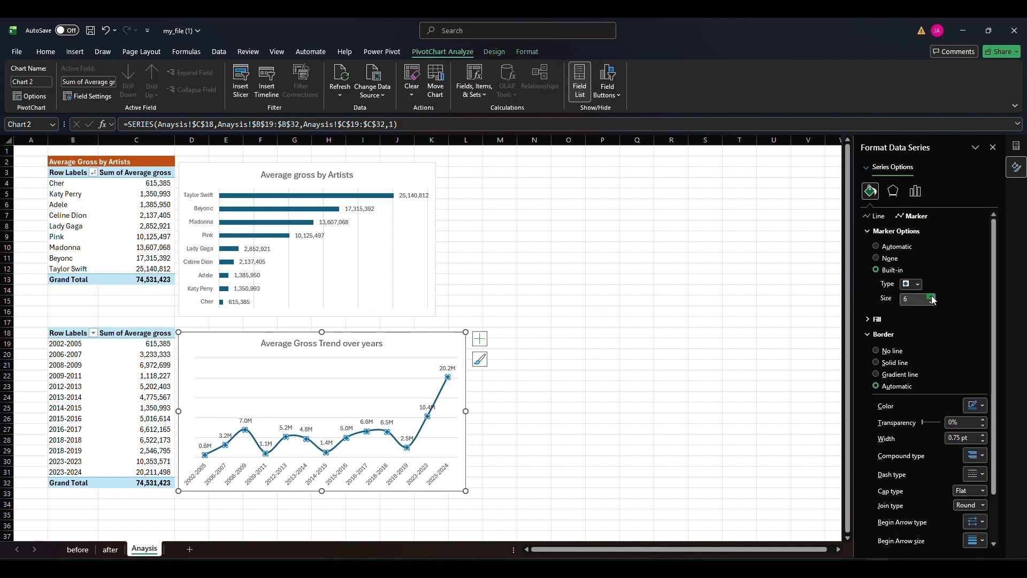
{"action": "left_click", "coordinate": [624, 310]}
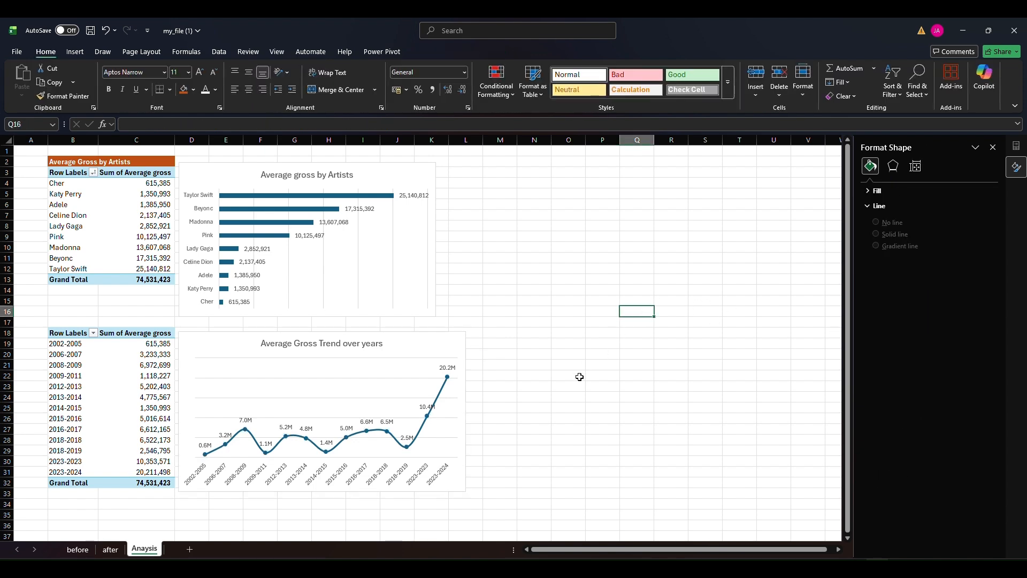
Shift the trend chart slightly and narrow it to roughly match the width of the bar chart above
{"action": "left_click", "coordinate": [406, 340]}
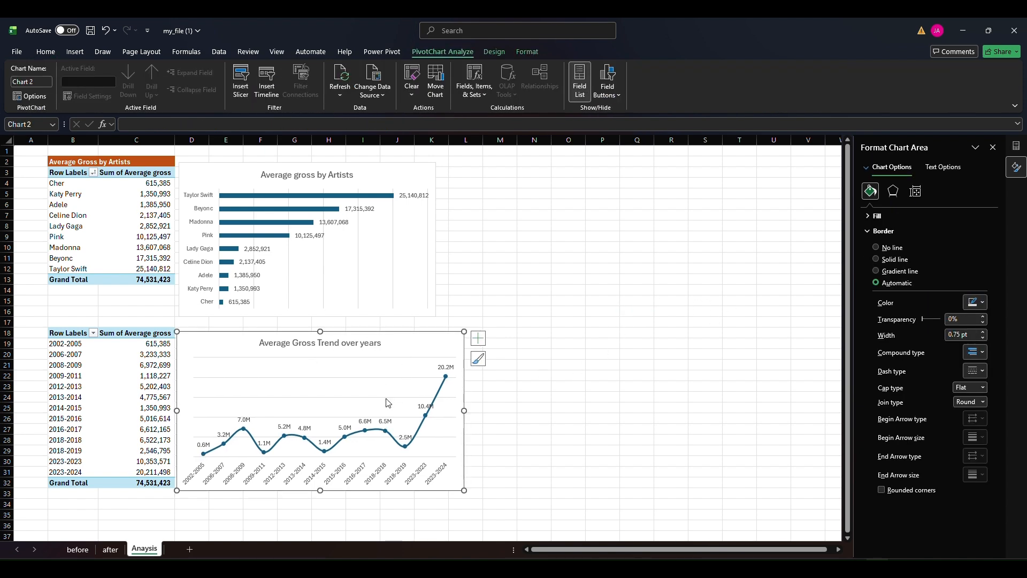
{"action": "left_click", "coordinate": [614, 379]}
{"action": "left_click", "coordinate": [442, 337]}
{"action": "left_click_drag", "start_coordinate": [470, 410], "coordinate": [440, 409]}
{"action": "left_click", "coordinate": [534, 386]}
Copy the year-range PivotTable, including its grand total, and paste it at cell B37
{"action": "scroll", "coordinate": [322, 282], "scroll_direction": "down", "scroll_amount": 4}
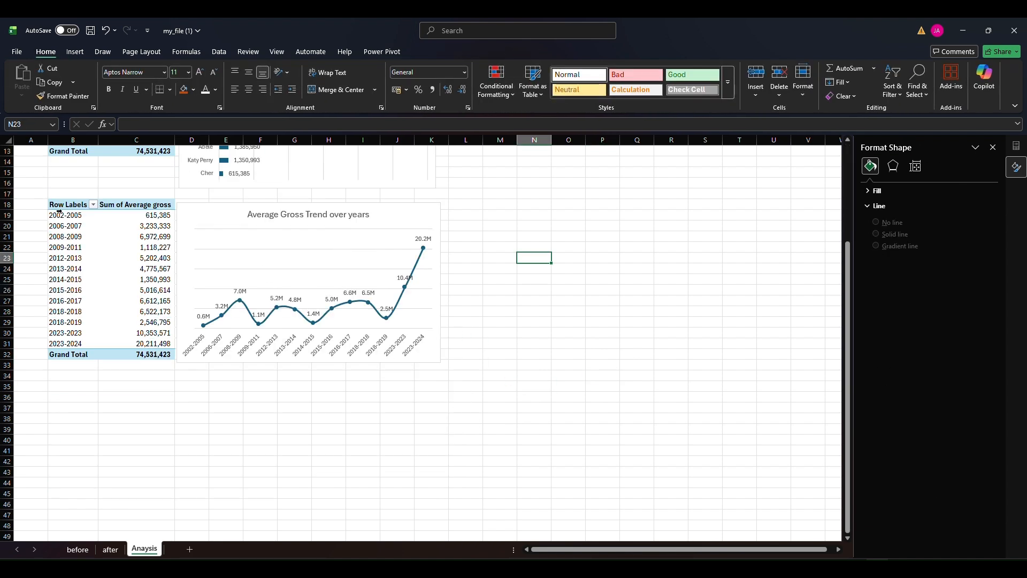
{"action": "left_click_drag", "start_coordinate": [59, 205], "coordinate": [147, 350]}
{"action": "key", "text": "ctrl+c"}
{"action": "left_click", "coordinate": [70, 411]}
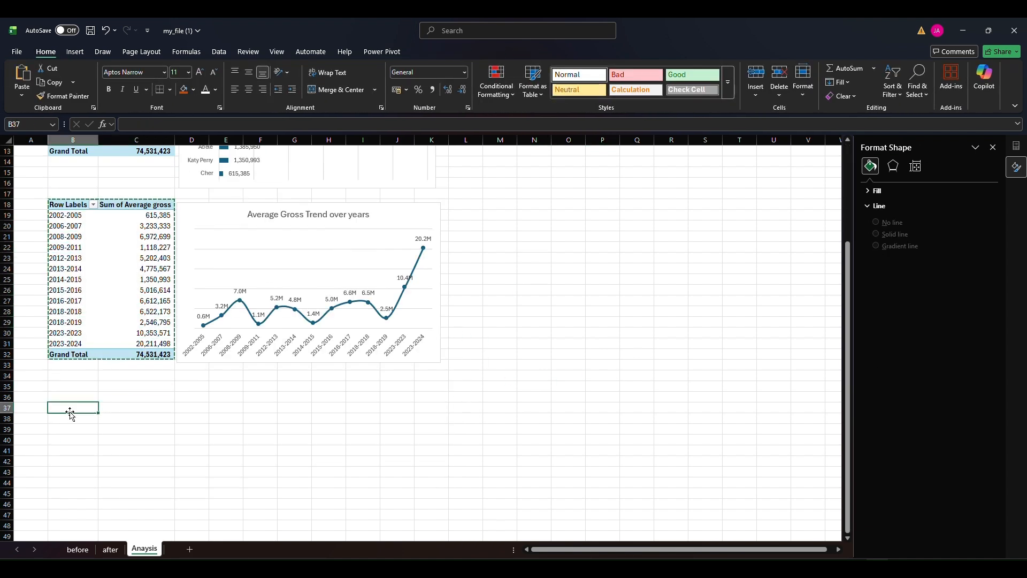
{"action": "key", "text": "ctrl+v"}
Remove Year Range from the rows of the pasted PivotTable, leaving only Average gross as a value
{"action": "left_click", "coordinate": [70, 428]}
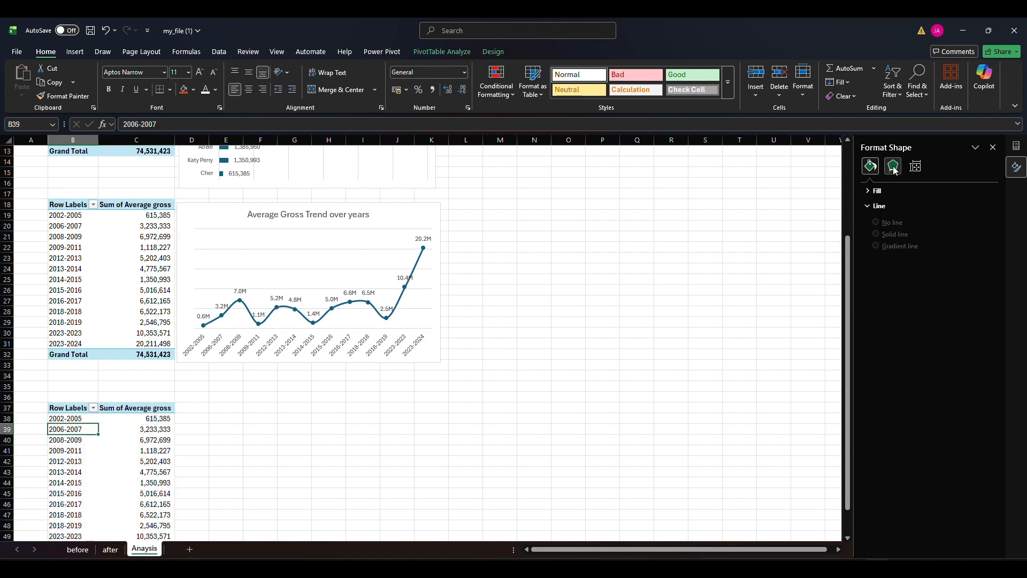
{"action": "left_click", "coordinate": [1017, 145]}
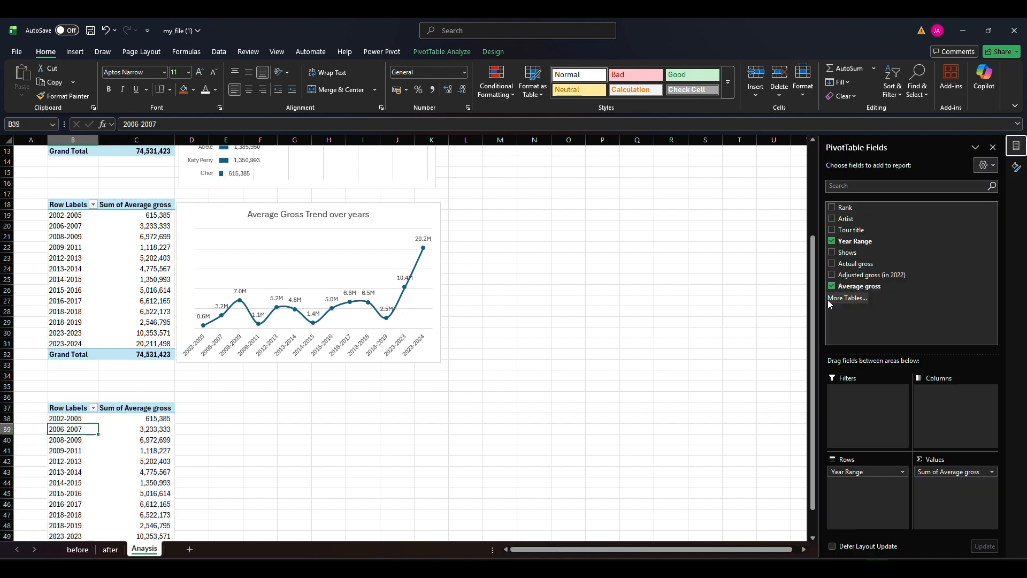
{"action": "left_click_drag", "start_coordinate": [849, 470], "coordinate": [901, 213]}
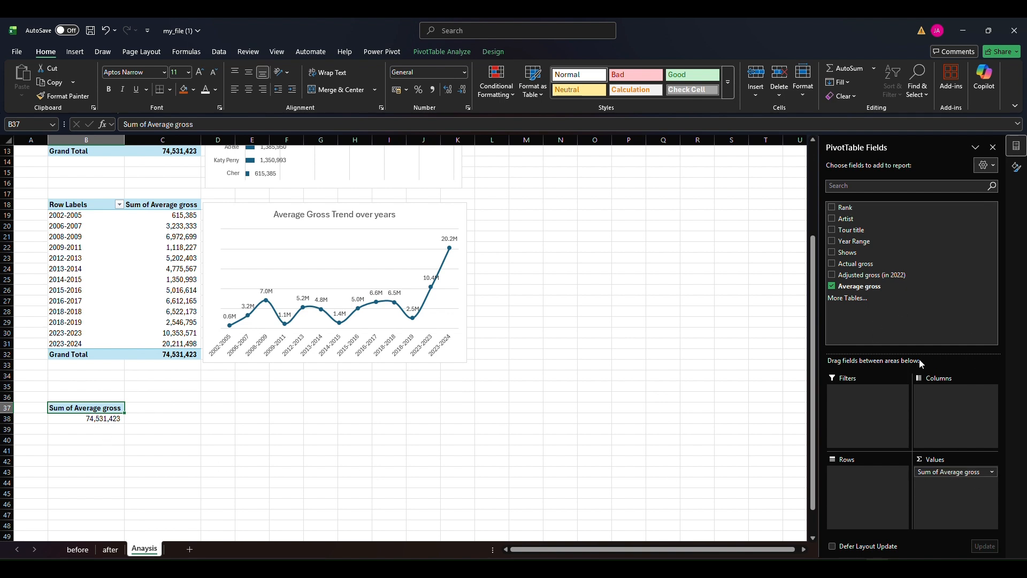
Check the fields on the after sheet, and add Shows as a second value in the copied PivotTable
{"action": "left_click", "coordinate": [110, 549]}
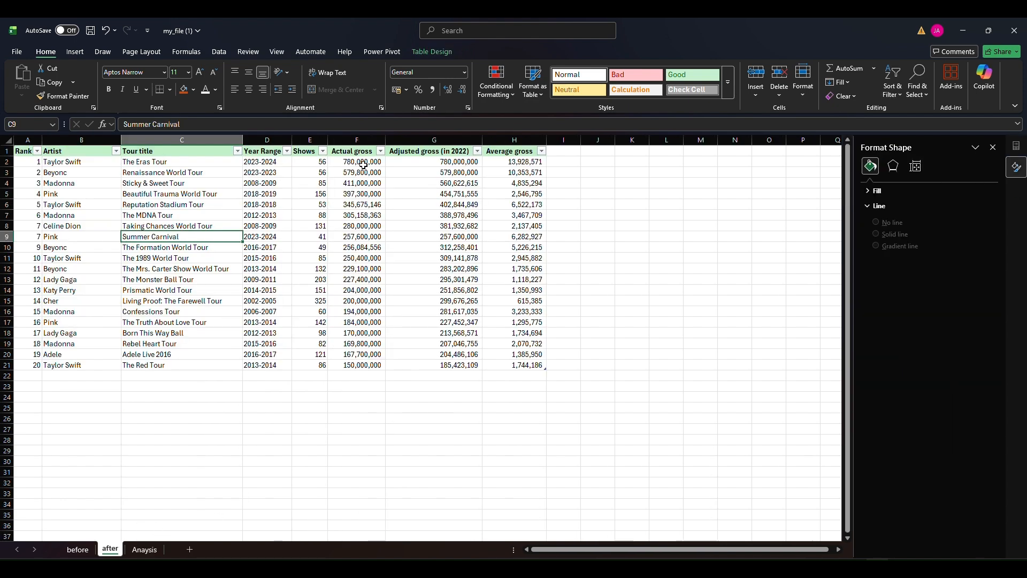
{"action": "left_click", "coordinate": [145, 549]}
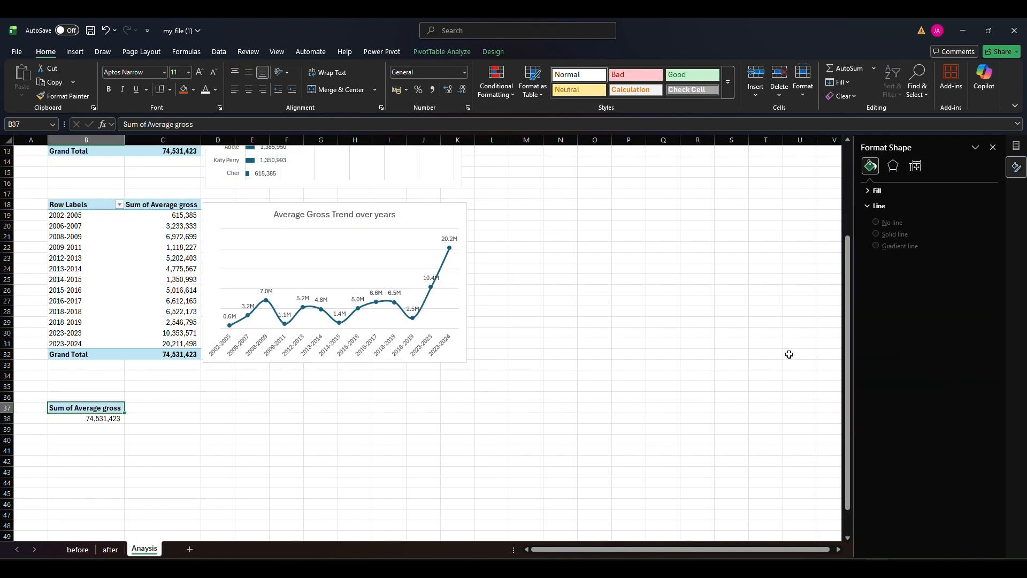
{"action": "left_click", "coordinate": [79, 423]}
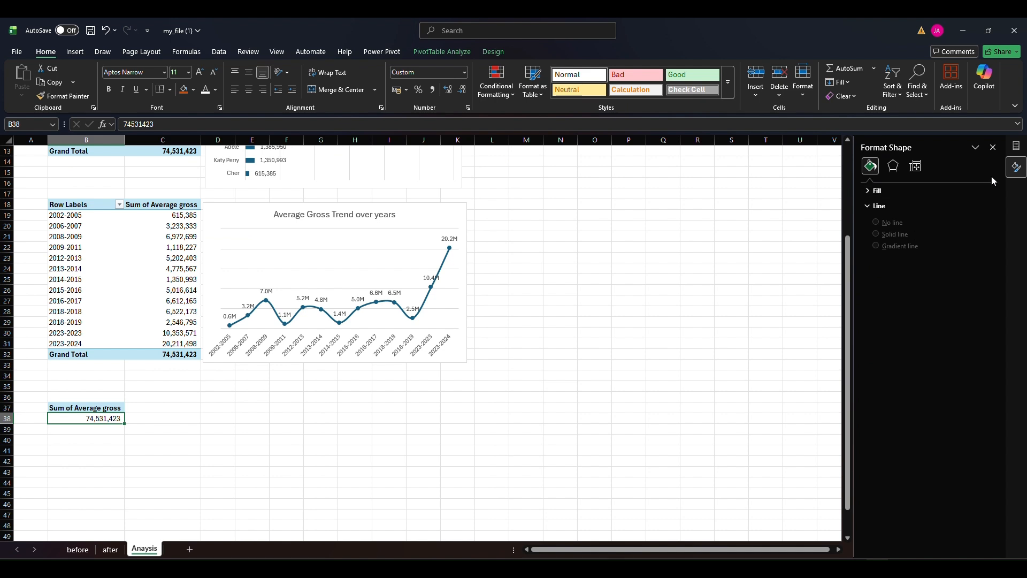
{"action": "left_click", "coordinate": [1017, 166]}
{"action": "left_click", "coordinate": [1016, 145]}
{"action": "left_click_drag", "start_coordinate": [851, 252], "coordinate": [945, 497]}
Change the summary calculation of the Shows value from sum to Average
{"action": "right_click", "coordinate": [158, 409]}
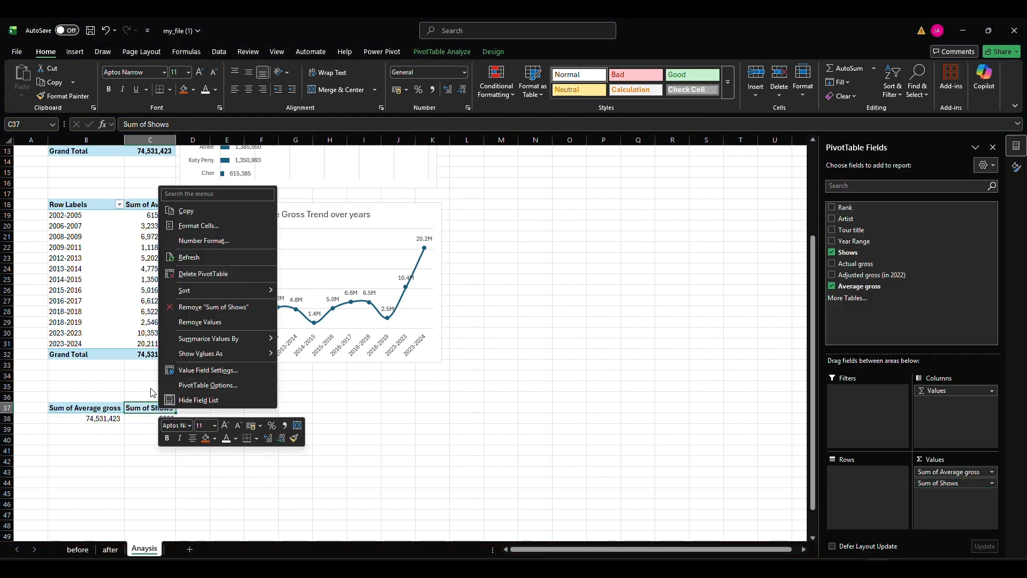
{"action": "double_click", "coordinate": [141, 409]}
{"action": "left_click", "coordinate": [583, 294]}
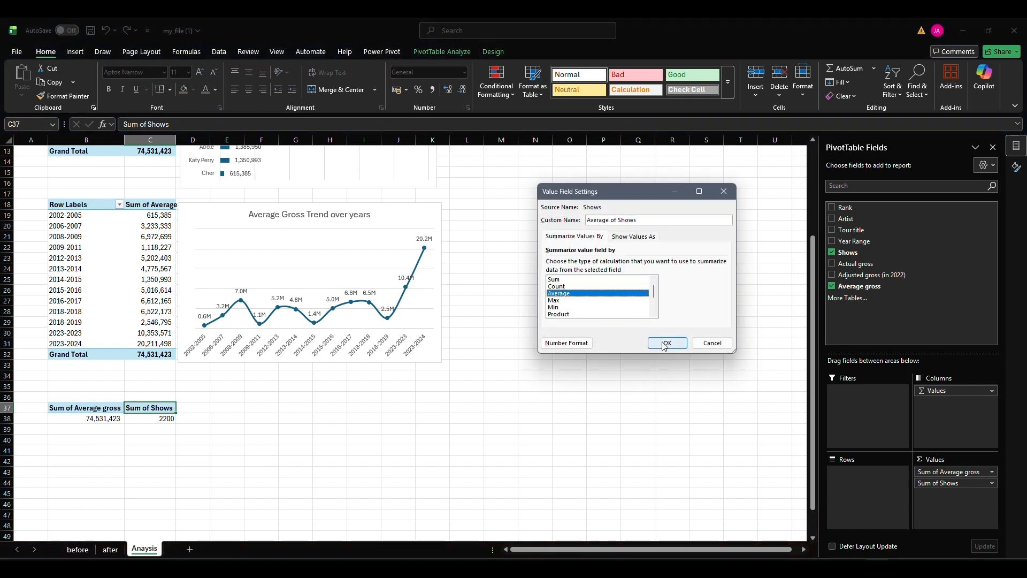
{"action": "left_click", "coordinate": [667, 343]}
{"action": "left_click", "coordinate": [175, 418]}
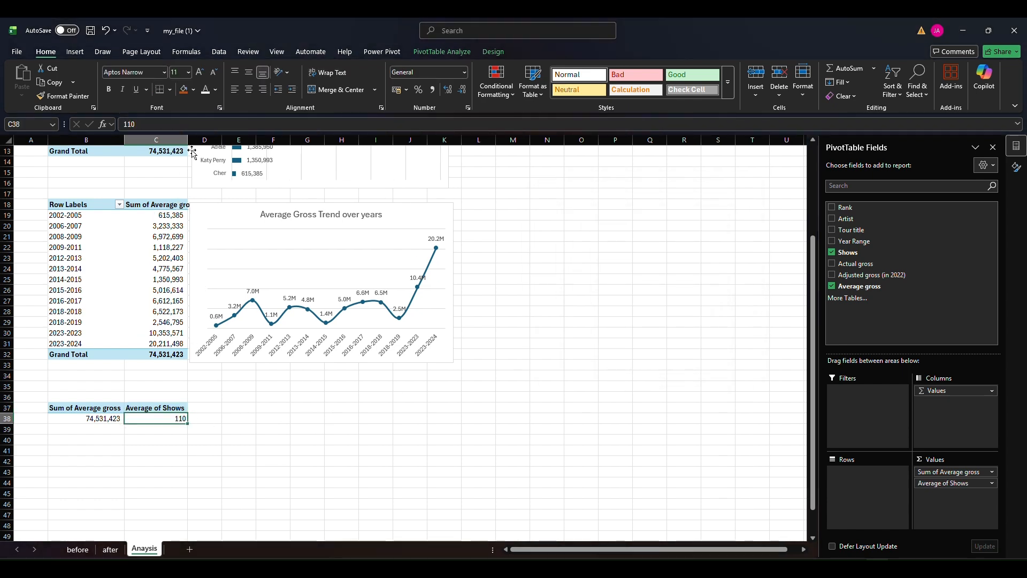
{"action": "left_click", "coordinate": [151, 364]}
Add a new worksheet and name it "dashoard"
{"action": "left_click", "coordinate": [189, 549]}
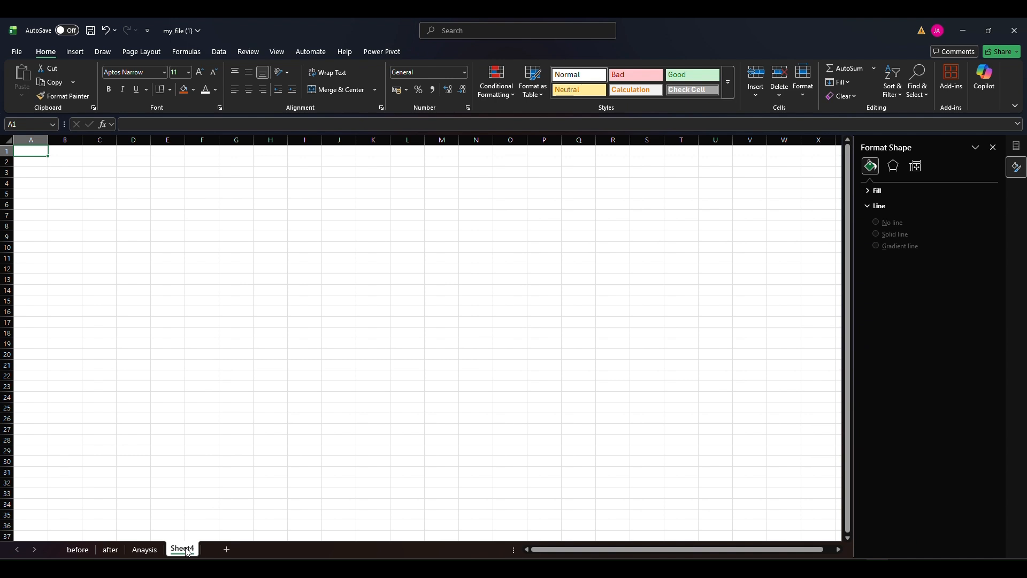
{"action": "double_click", "coordinate": [184, 549]}
{"action": "type", "text": "dashbard"}
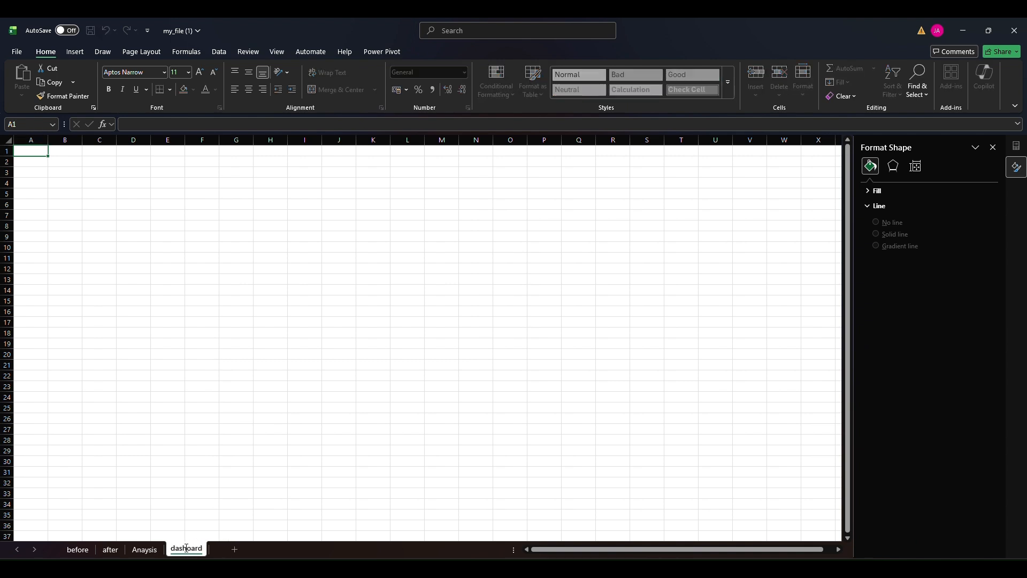
{"action": "key", "text": "Return"}
Close the Format Shape pane and turn off the gridlines on the dashoard sheet
{"action": "left_click", "coordinate": [457, 300]}
{"action": "left_click", "coordinate": [993, 148]}
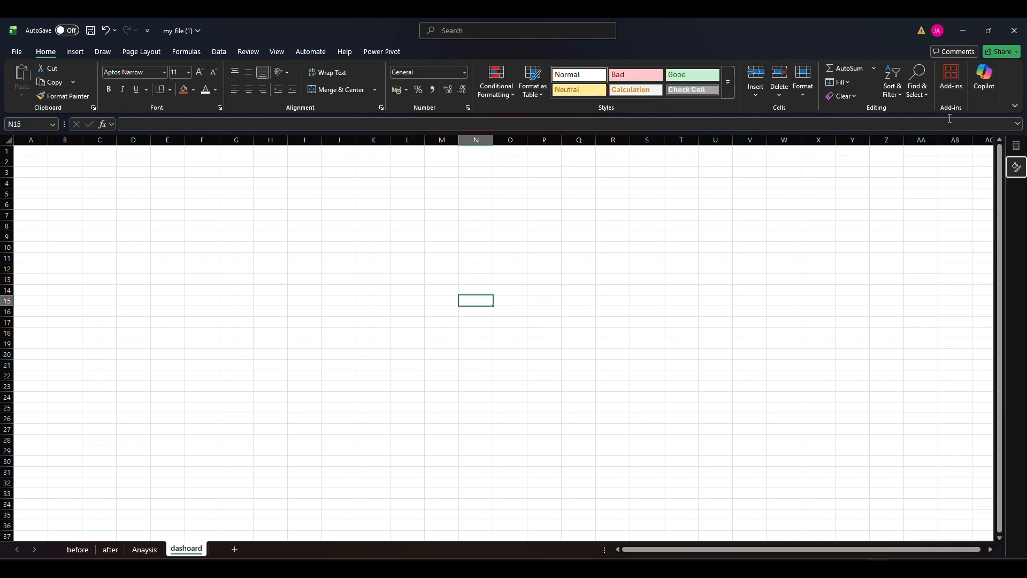
{"action": "left_click", "coordinate": [305, 311]}
{"action": "key", "text": "ctrl+a"}
{"action": "left_click", "coordinate": [396, 259]}
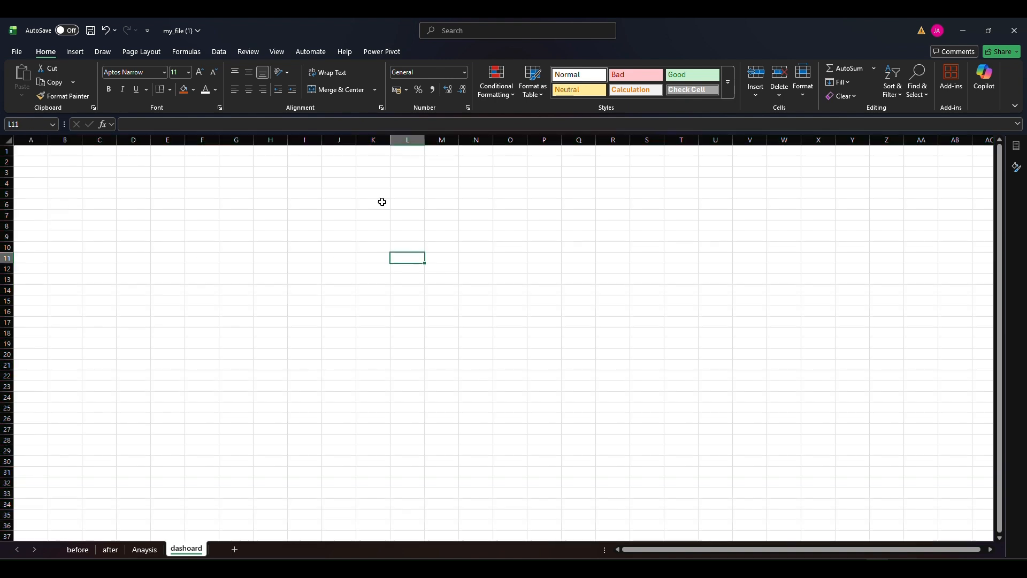
{"action": "left_click", "coordinate": [275, 52]}
{"action": "left_click", "coordinate": [343, 82]}
Fill all cells of the dashoard sheet with dark grey
{"action": "left_click", "coordinate": [282, 178]}
{"action": "key", "text": "ctrl+a"}
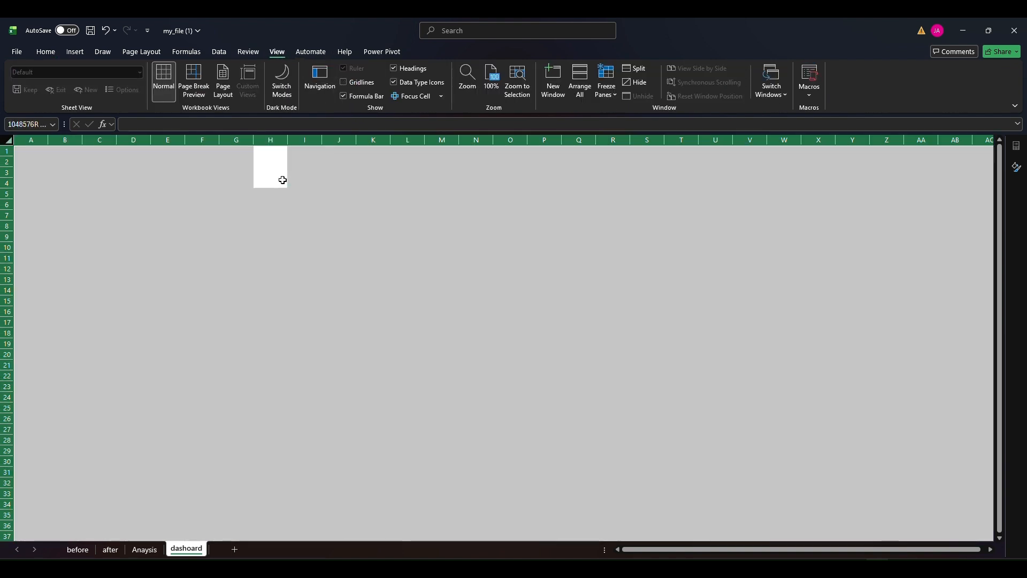
{"action": "left_click", "coordinate": [45, 52]}
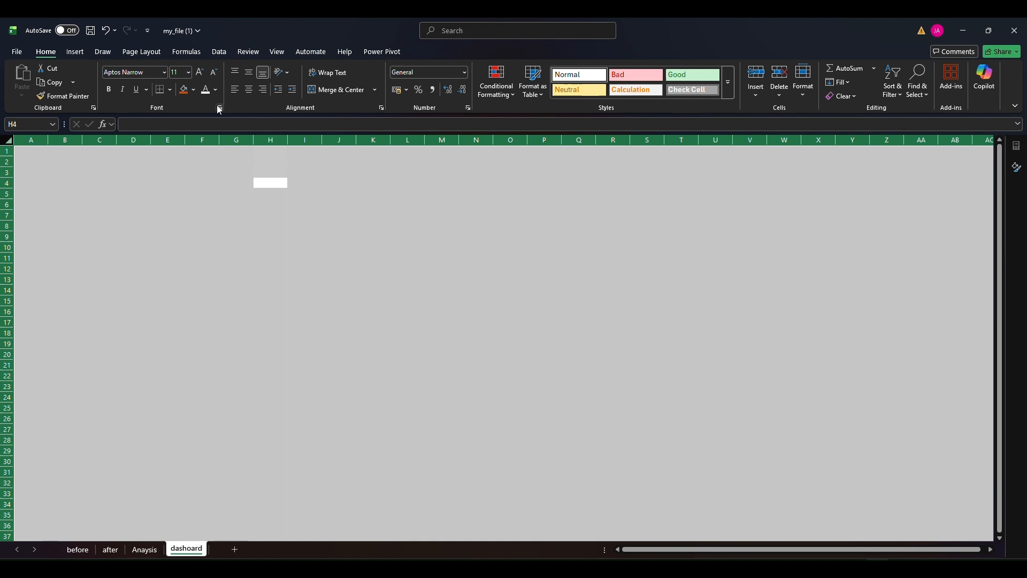
{"action": "left_click", "coordinate": [193, 90]}
{"action": "key", "text": "Escape"}
{"action": "left_click", "coordinate": [272, 227]}
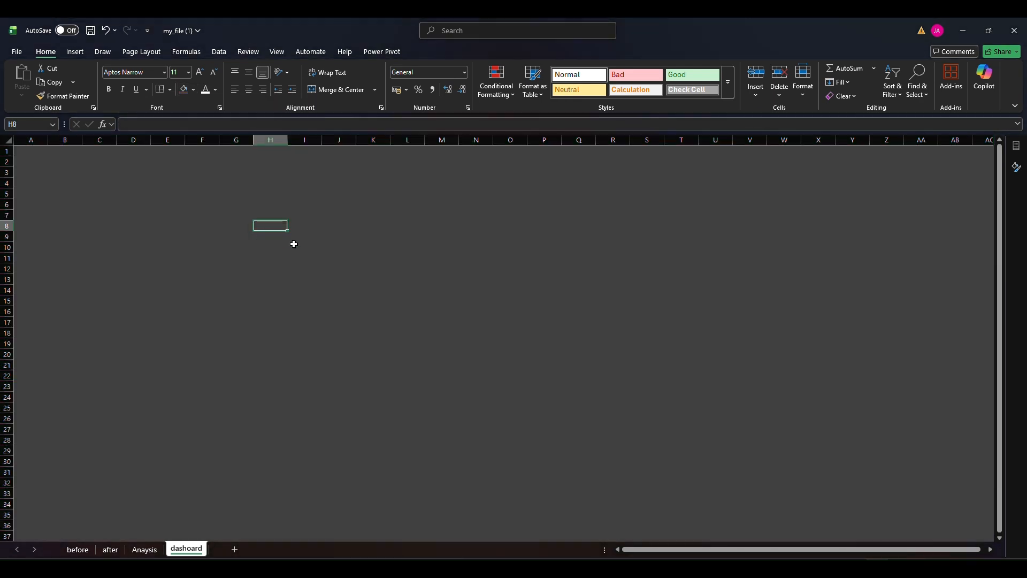
{"action": "left_click", "coordinate": [338, 247]}
Insert a rounded rectangle about 24.4 cm wide and 16.9 cm high in the middle of the dashoard sheet
{"action": "left_click", "coordinate": [74, 51]}
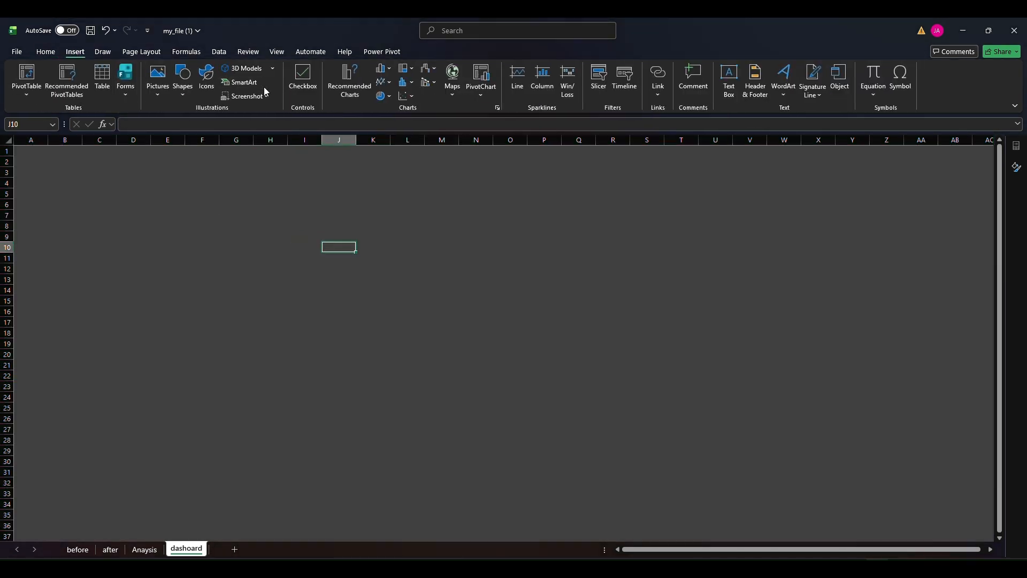
{"action": "left_click", "coordinate": [158, 80]}
{"action": "left_click", "coordinate": [183, 80]}
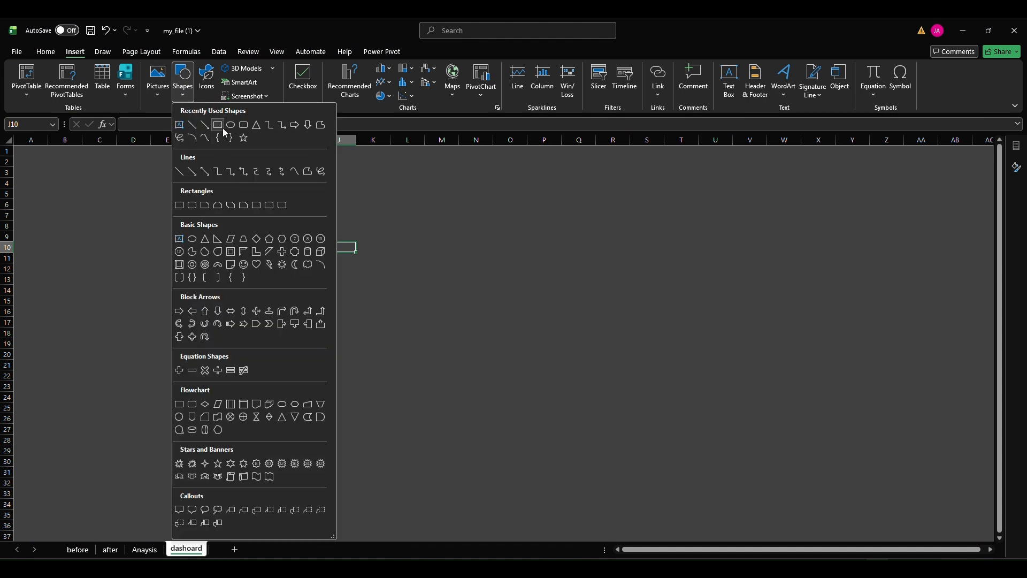
{"action": "left_click", "coordinate": [243, 125]}
{"action": "left_click_drag", "start_coordinate": [216, 168], "coordinate": [709, 506]}
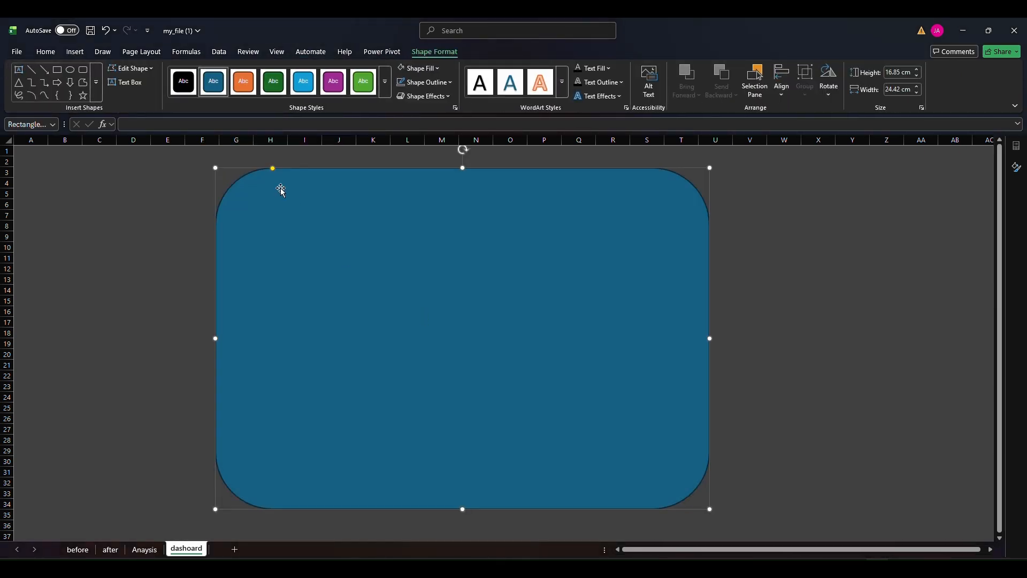
Reduce the rectangle's corner rounding to a minimum, narrow it to about 22.7 cm and reposition it
{"action": "left_click_drag", "start_coordinate": [273, 169], "coordinate": [221, 170]}
{"action": "left_click_drag", "start_coordinate": [442, 250], "coordinate": [452, 252]}
{"action": "left_click_drag", "start_coordinate": [718, 338], "coordinate": [685, 337]}
{"action": "left_click_drag", "start_coordinate": [489, 321], "coordinate": [505, 321]}
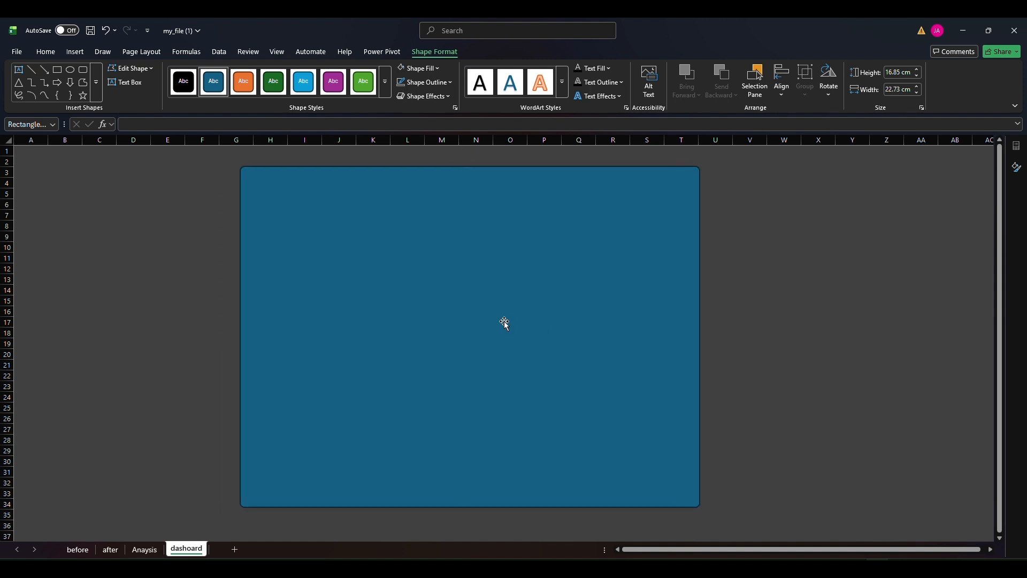
Remove the rectangle's outline and fill it with a near-black grey theme colour
{"action": "left_click", "coordinate": [426, 82]}
{"action": "left_click", "coordinate": [435, 284]}
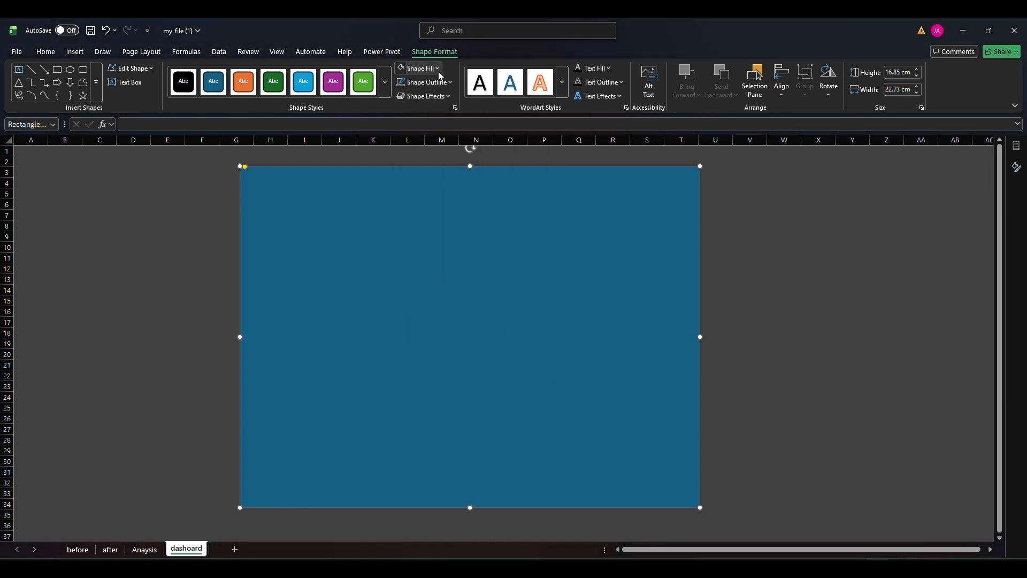
{"action": "left_click", "coordinate": [417, 69]}
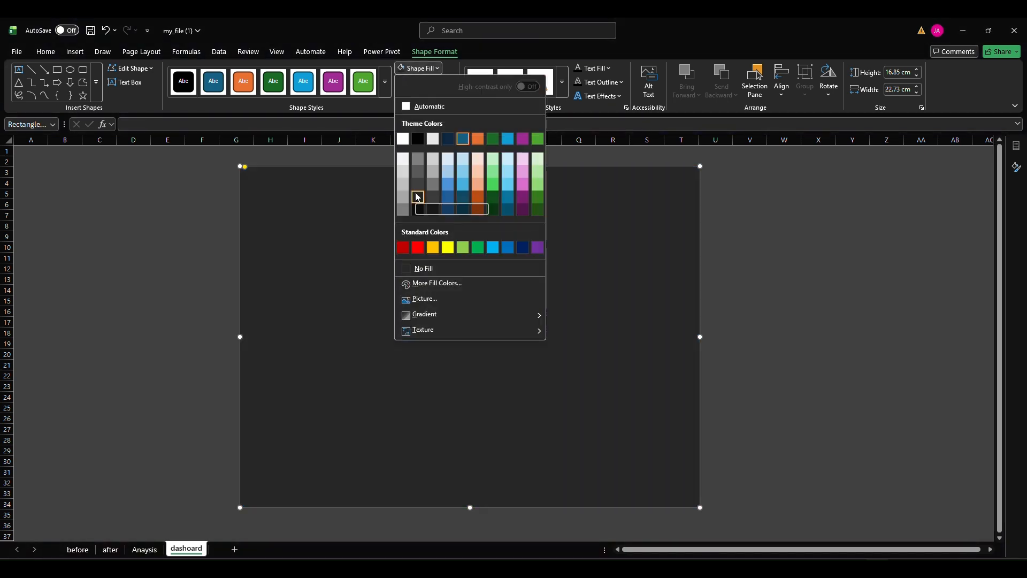
{"action": "left_click", "coordinate": [418, 198]}
{"action": "left_click", "coordinate": [163, 216]}
Freeze the panes at cell AC37 and slightly enlarge the dark background rectangle
{"action": "scroll", "coordinate": [901, 420], "scroll_direction": "down", "scroll_amount": 3}
{"action": "scroll", "coordinate": [878, 443], "scroll_direction": "up", "scroll_amount": 3}
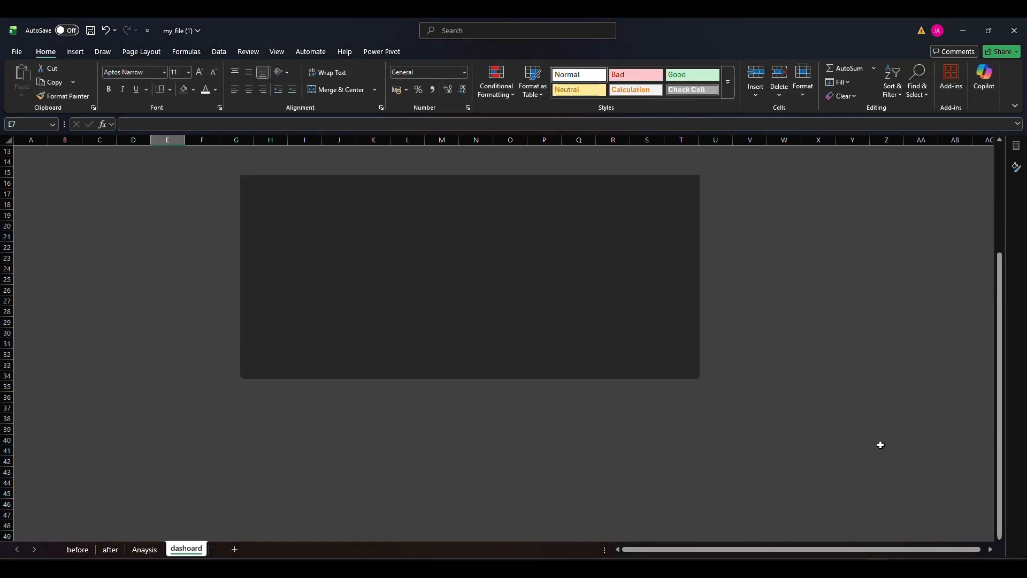
{"action": "left_click", "coordinate": [986, 536]}
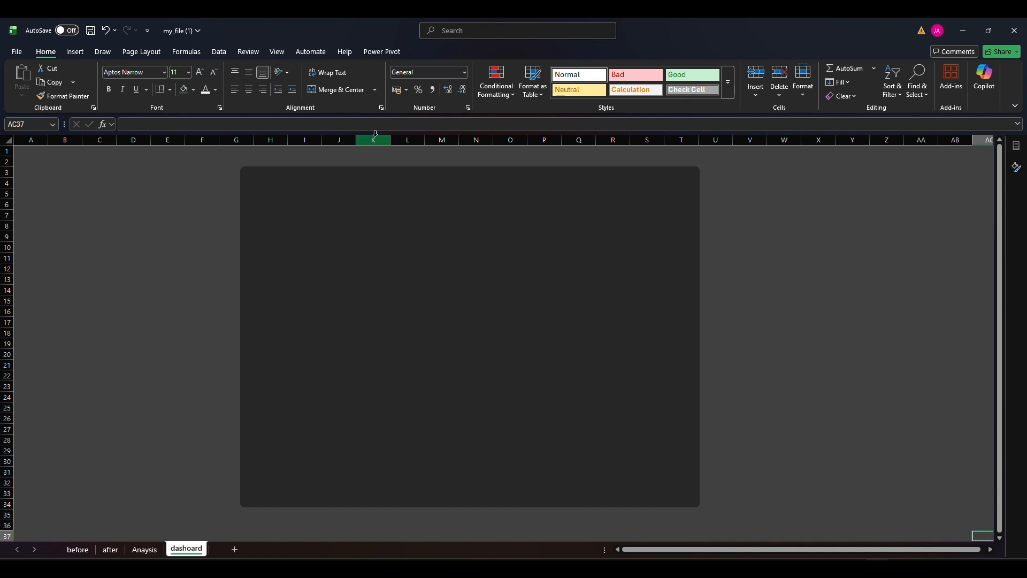
{"action": "left_click", "coordinate": [275, 52]}
{"action": "left_click", "coordinate": [602, 96]}
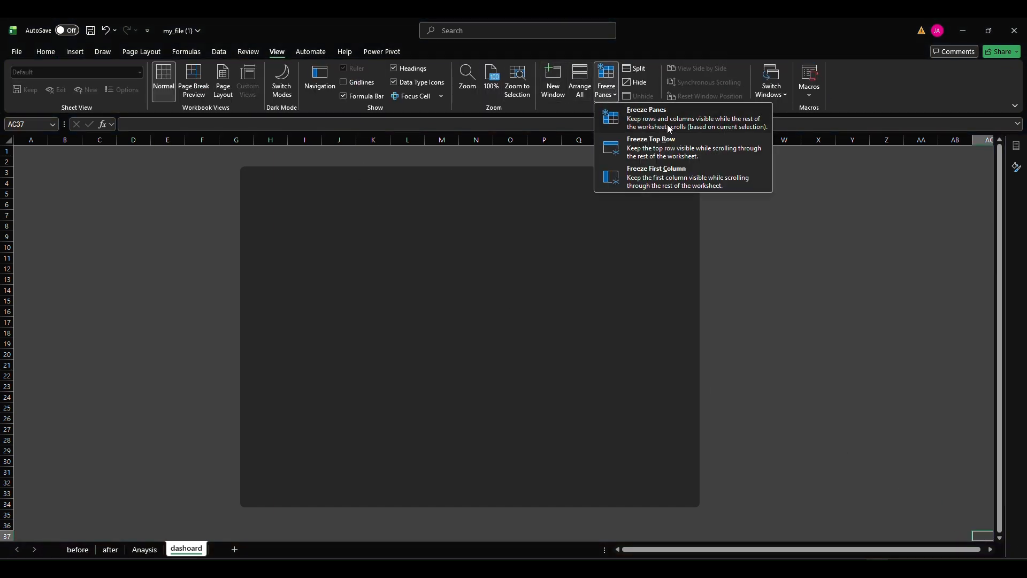
{"action": "left_click", "coordinate": [644, 111]}
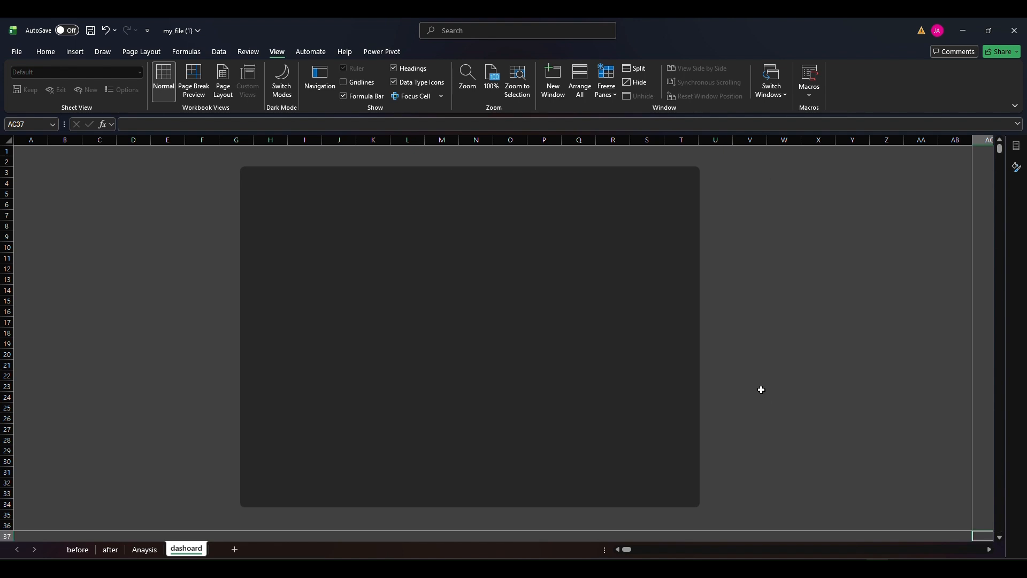
{"action": "left_click", "coordinate": [432, 190]}
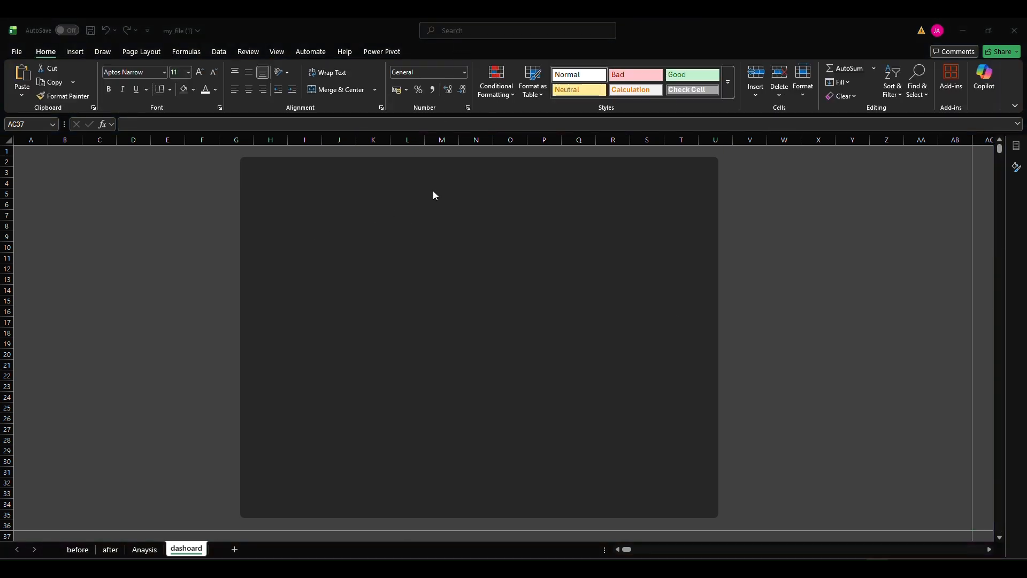
{"action": "left_click", "coordinate": [177, 224]}
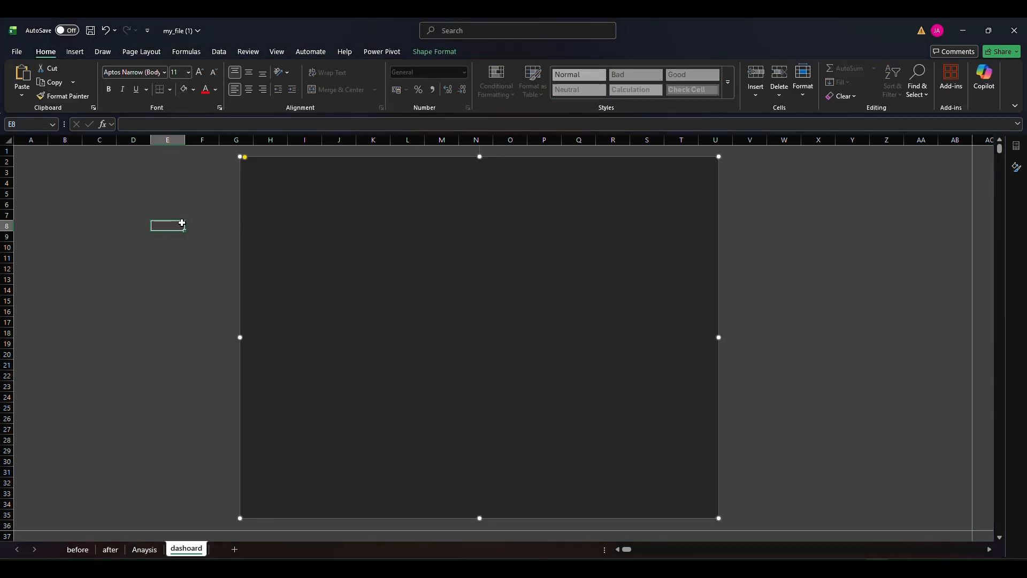
Insert a rounded rectangle about 21.1 cm wide in the upper part of the dark background shape
{"action": "left_click", "coordinate": [76, 52]}
{"action": "left_click", "coordinate": [182, 80]}
{"action": "left_click", "coordinate": [195, 184]}
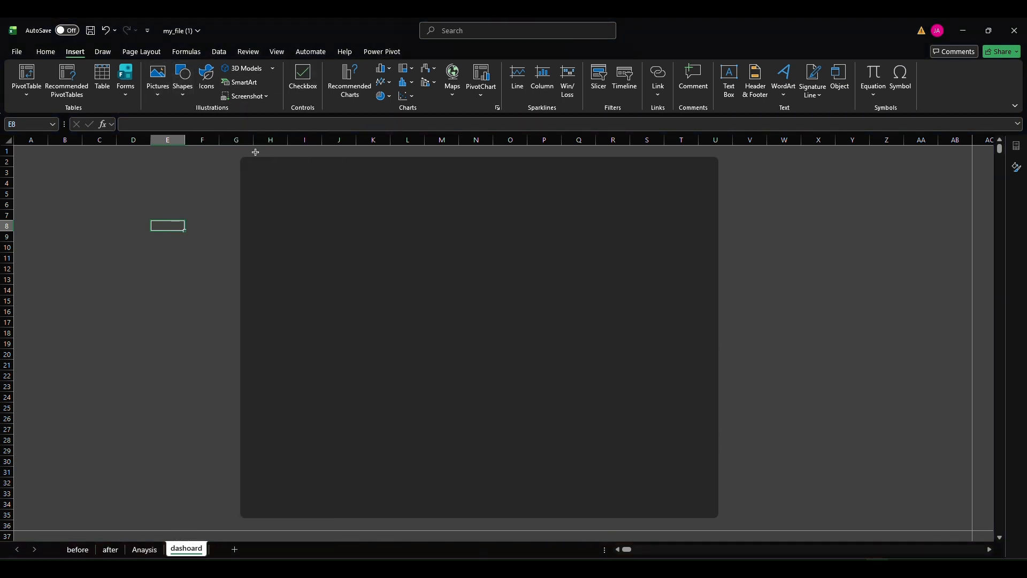
{"action": "left_click_drag", "start_coordinate": [269, 222], "coordinate": [693, 347]}
{"action": "left_click_drag", "start_coordinate": [288, 224], "coordinate": [362, 386]}
Duplicate the blue rectangle directly below itself and fit the two stacked panels inside the dark background
{"action": "left_click", "coordinate": [145, 550]}
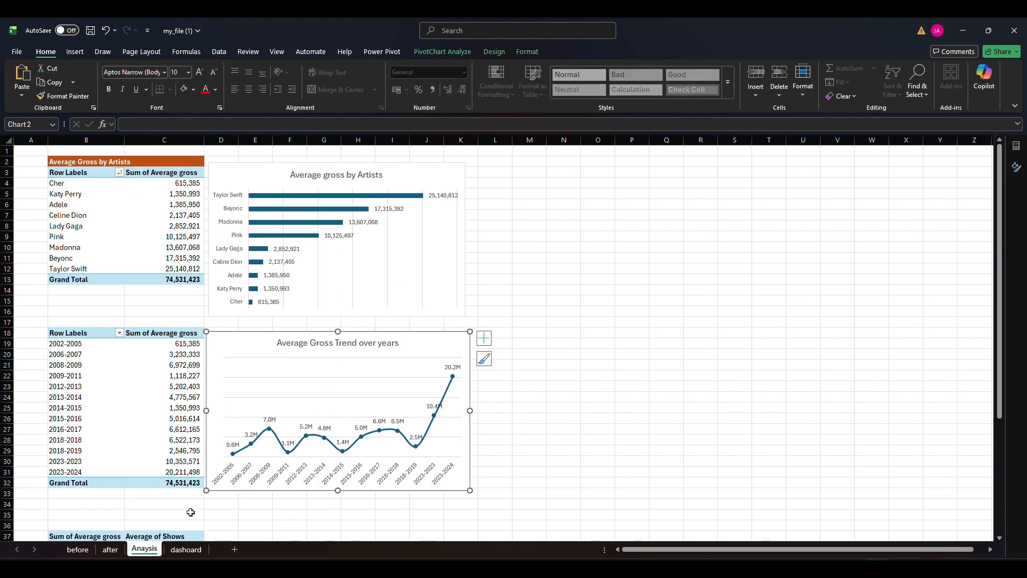
{"action": "left_click", "coordinate": [186, 550]}
{"action": "mouse_move", "coordinate": [476, 385]}
{"action": "left_mouse_down"}
{"action": "mouse_move", "coordinate": [478, 362]}
{"action": "mouse_move", "coordinate": [507, 389]}
{"action": "mouse_move", "coordinate": [480, 370]}
{"action": "left_mouse_up"}
{"action": "left_click", "coordinate": [465, 347]}
{"action": "left_click", "coordinate": [448, 274]}
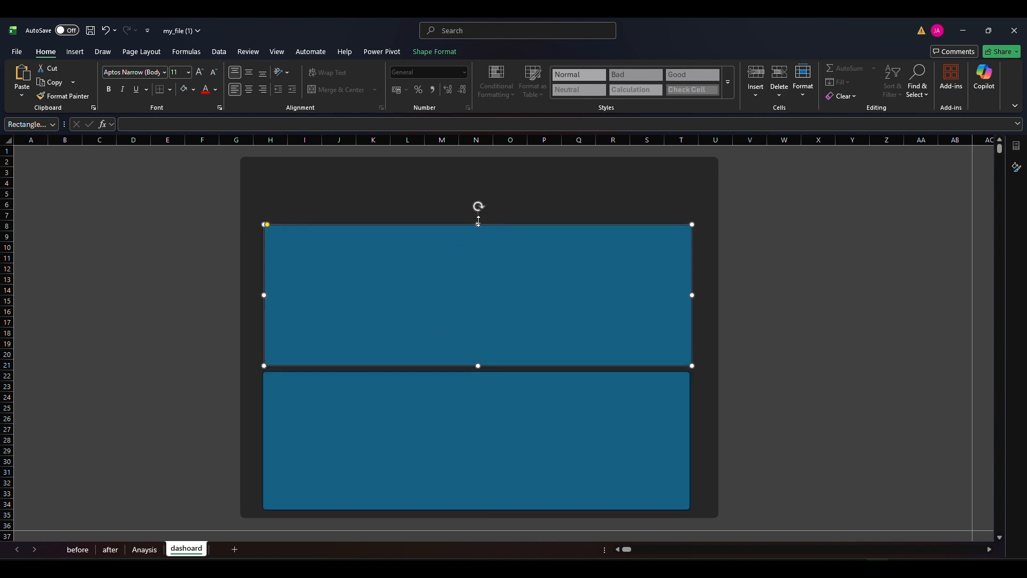
Remove the outlines of both stacked panels and fill them with a dark grey theme colour
{"action": "left_click", "coordinate": [418, 410], "text": "shift"}
{"action": "left_click", "coordinate": [434, 51]}
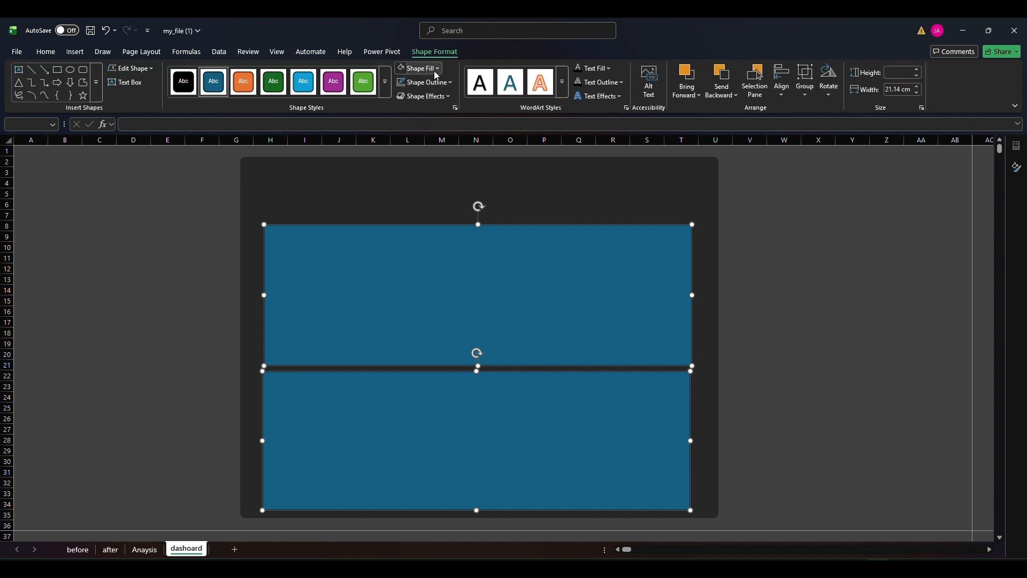
{"action": "left_click", "coordinate": [420, 68]}
{"action": "left_click", "coordinate": [425, 270]}
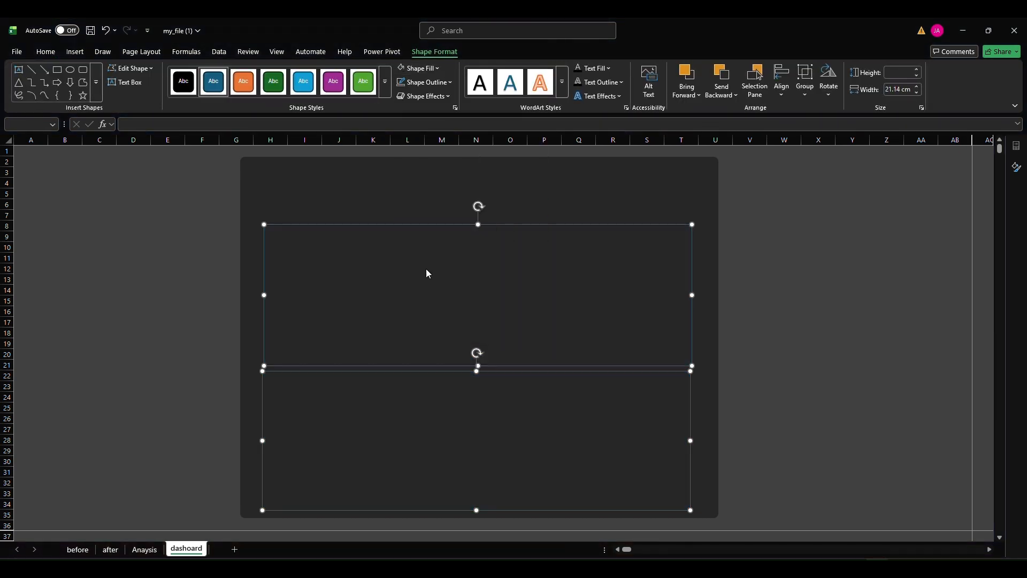
{"action": "left_click", "coordinate": [443, 83]}
{"action": "left_click", "coordinate": [426, 279]}
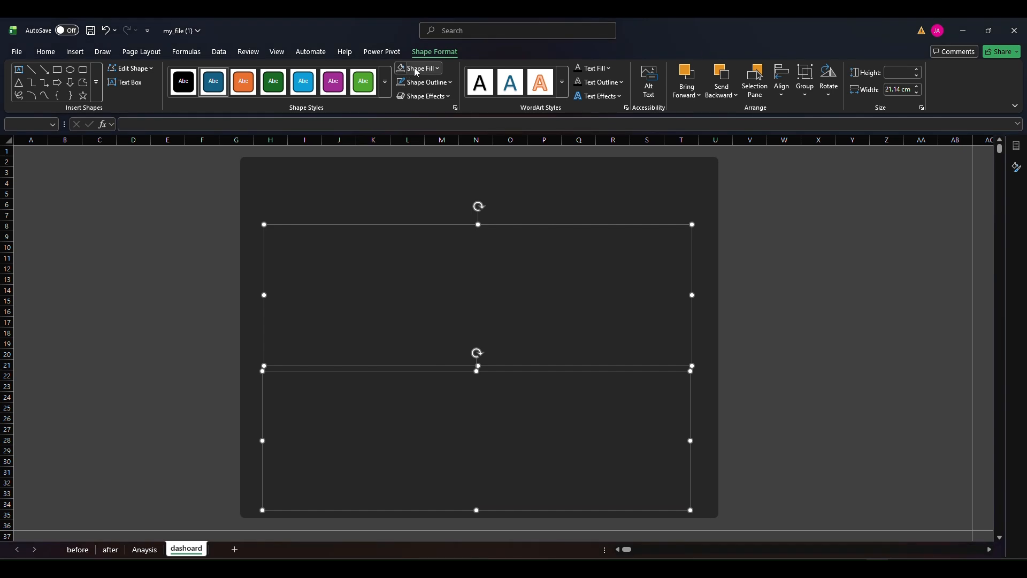
{"action": "left_click", "coordinate": [420, 68]}
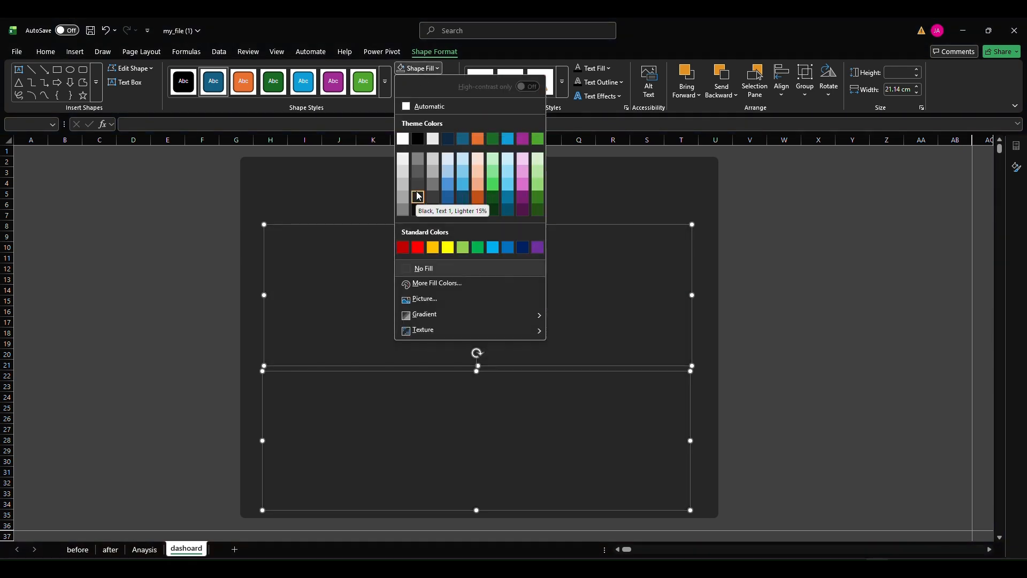
{"action": "left_click", "coordinate": [419, 187]}
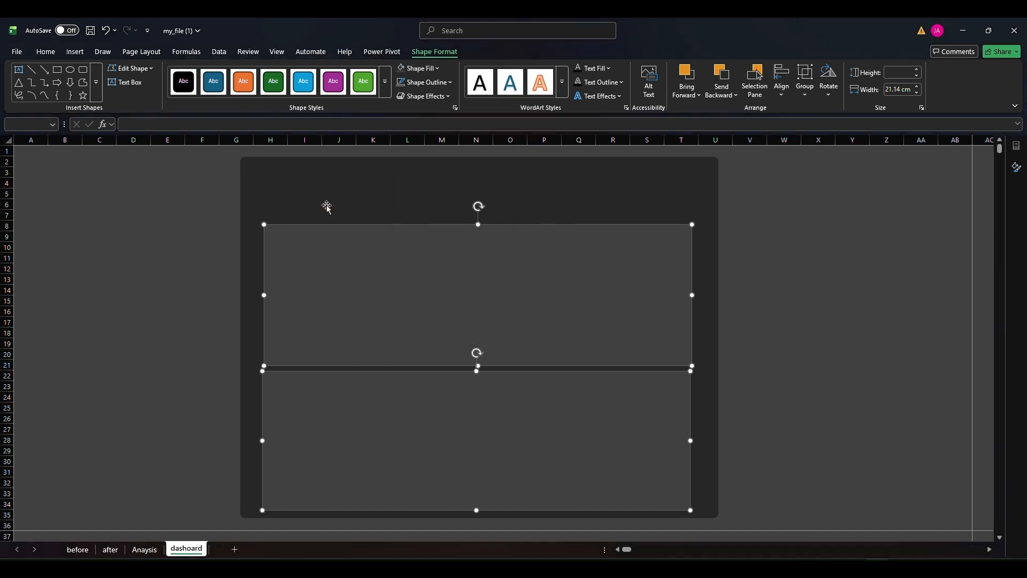
{"action": "left_click", "coordinate": [144, 257]}
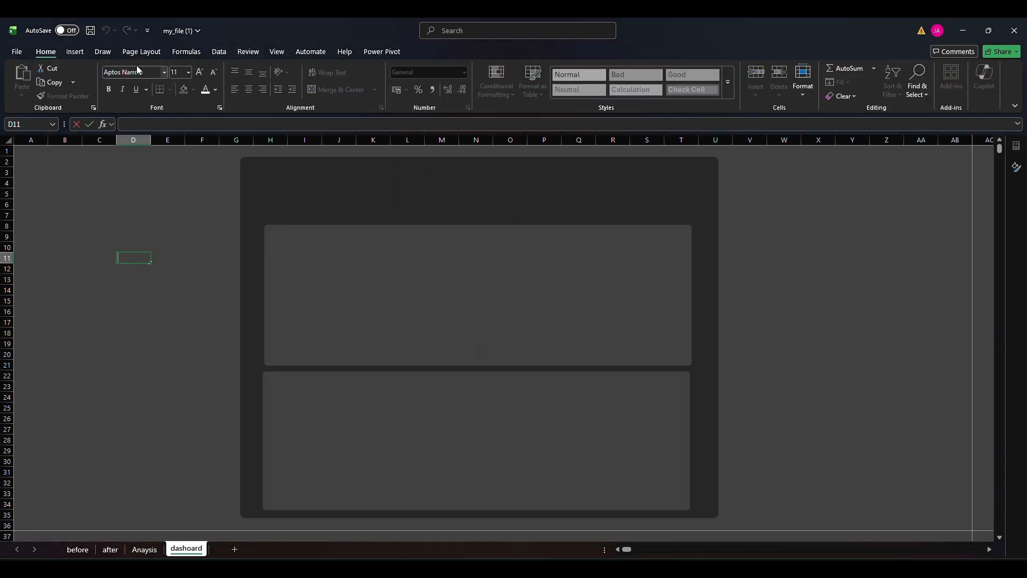
Draw a nearly horizontal line about 21.5 cm long above the upper panel with a 2¼ pt weight
{"action": "left_click", "coordinate": [77, 52]}
{"action": "left_click", "coordinate": [161, 225]}
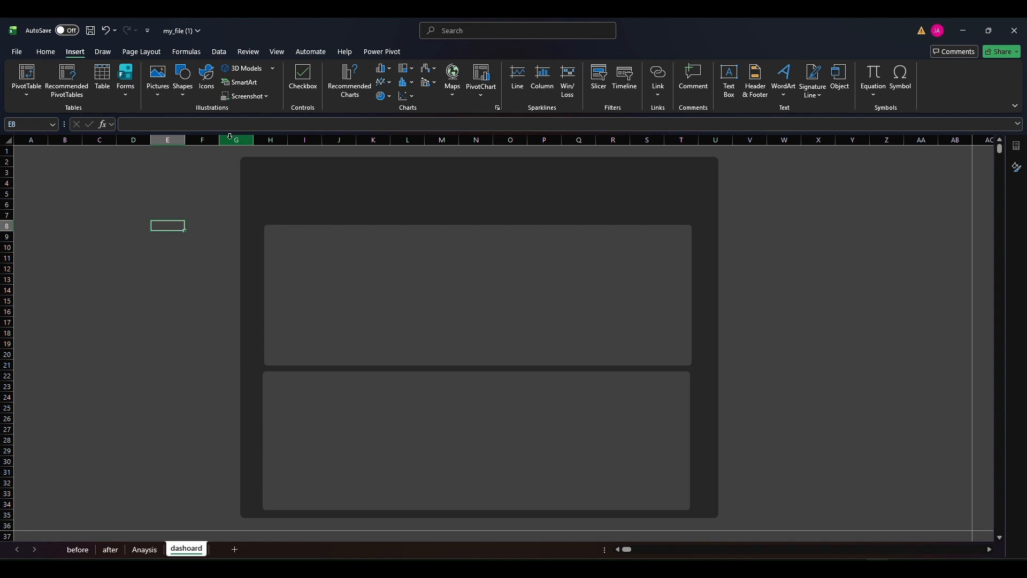
{"action": "left_click", "coordinate": [183, 79]}
{"action": "left_click", "coordinate": [197, 136]}
{"action": "left_click_drag", "start_coordinate": [519, 209], "coordinate": [691, 209]}
{"action": "left_click", "coordinate": [425, 82]}
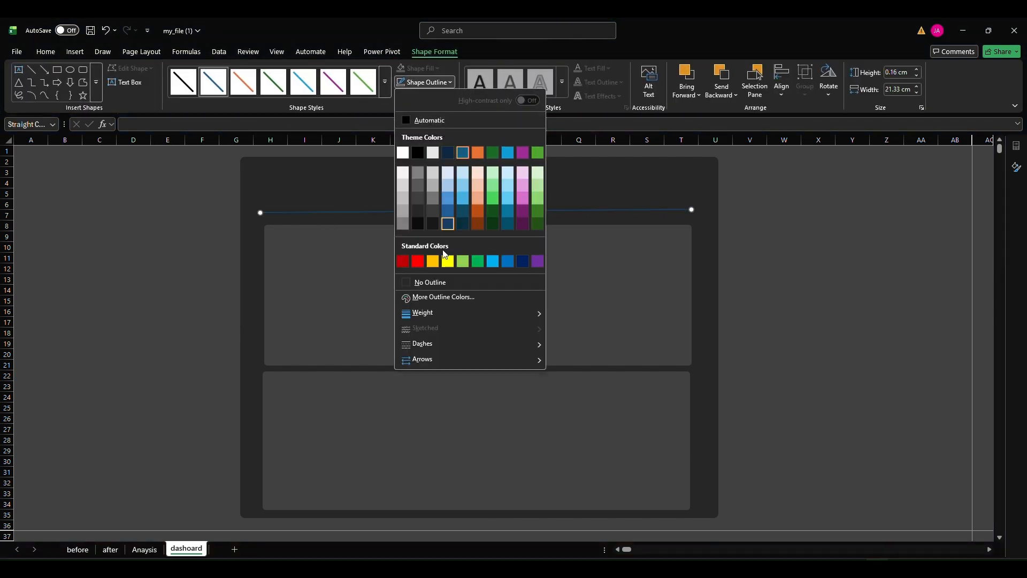
{"action": "mouse_move", "coordinate": [428, 313]}
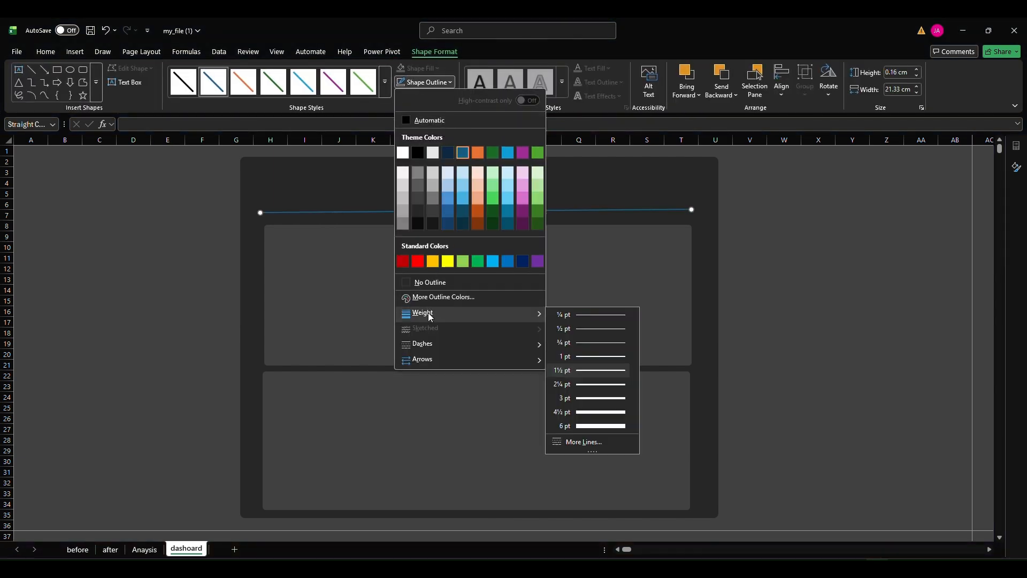
{"action": "left_click", "coordinate": [601, 390]}
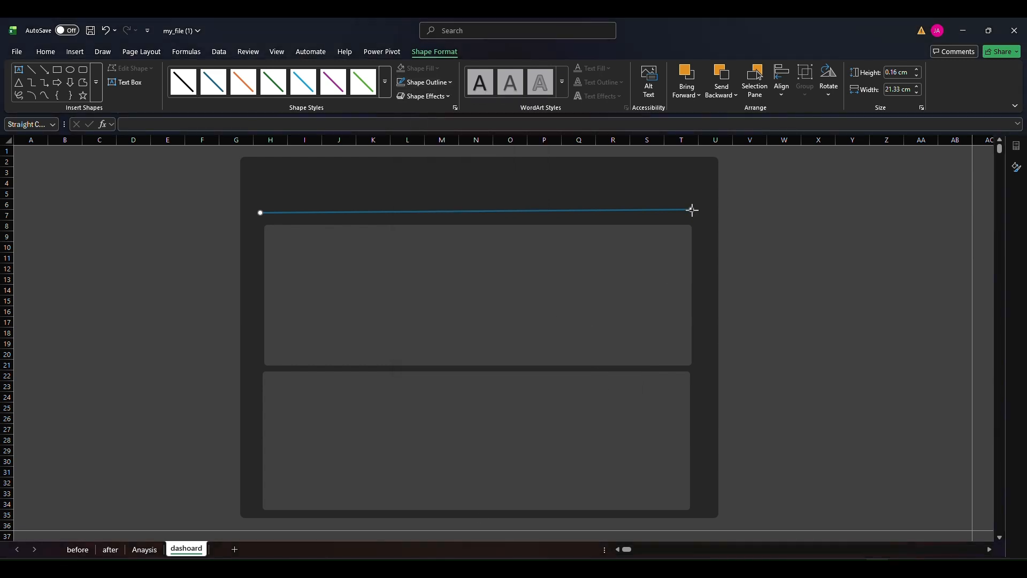
{"action": "left_click_drag", "start_coordinate": [692, 210], "coordinate": [695, 212]}
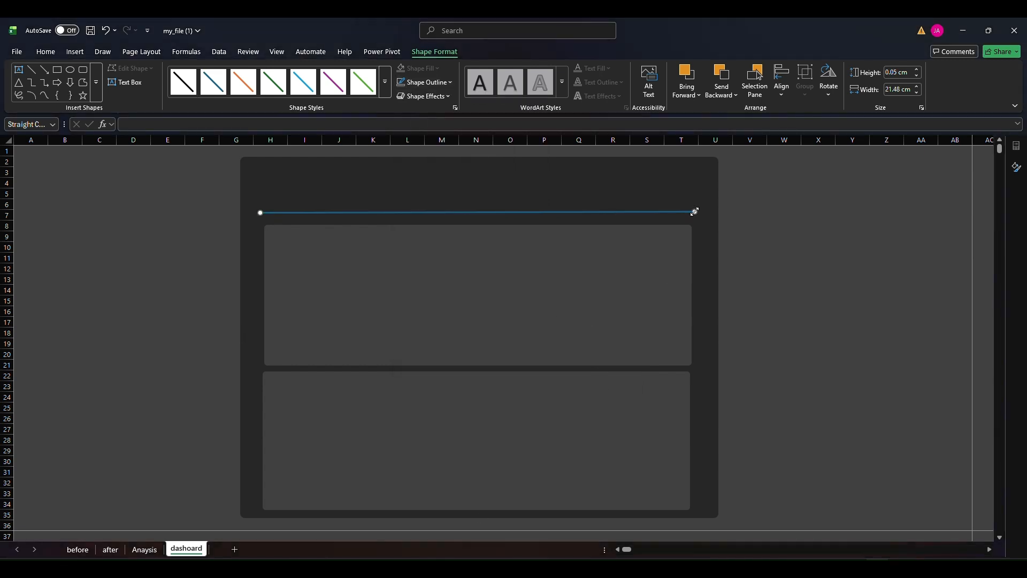
Recolour the line above the panels with a custom teal
{"action": "left_click", "coordinate": [425, 82]}
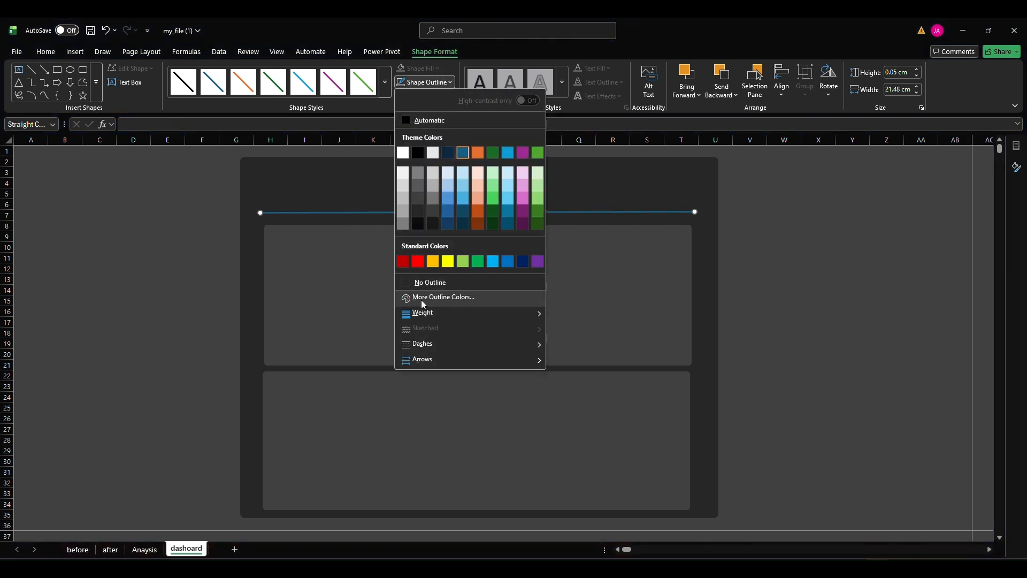
{"action": "left_click", "coordinate": [434, 297]}
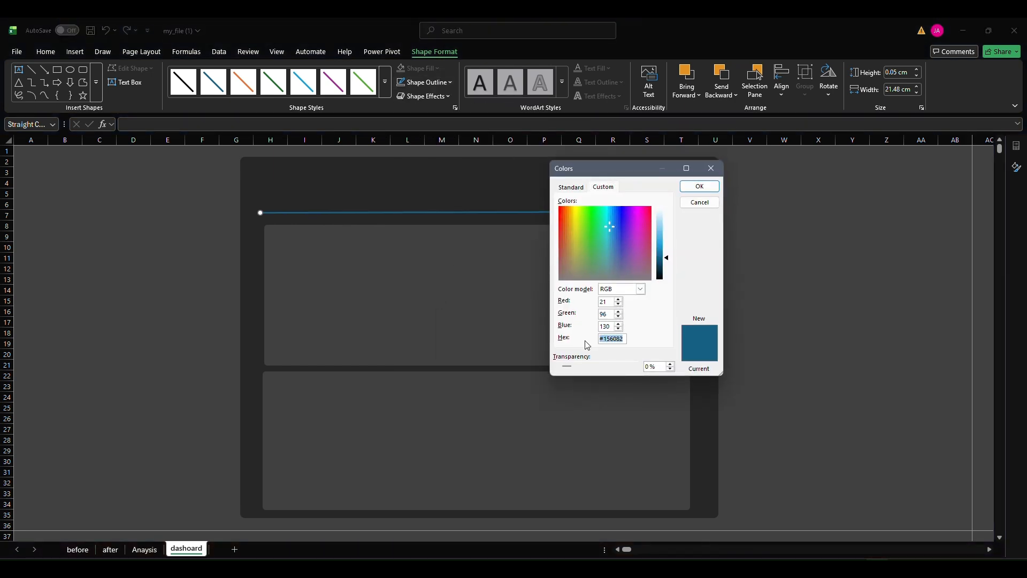
{"action": "left_click", "coordinate": [700, 186]}
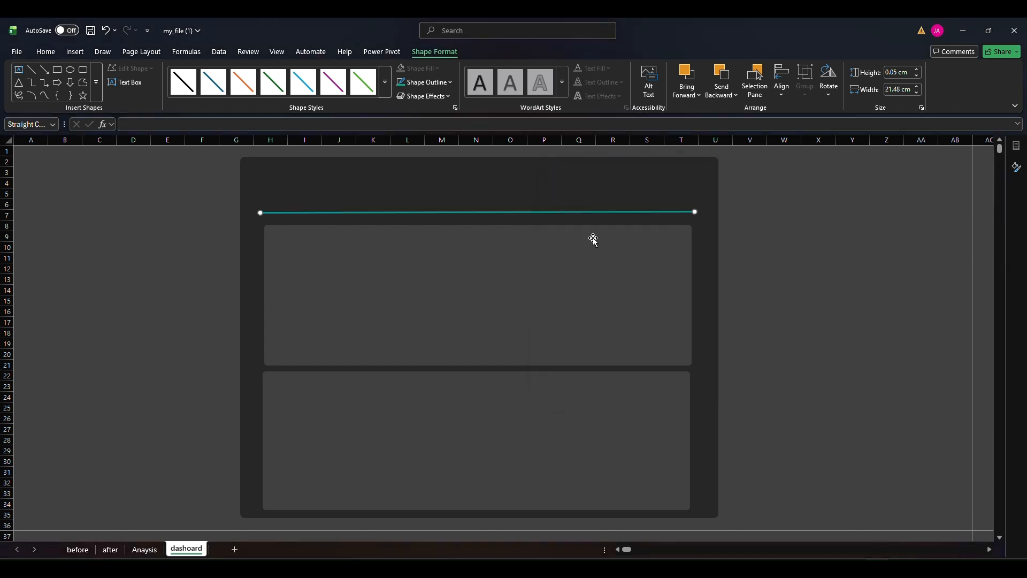
{"action": "left_click", "coordinate": [154, 233]}
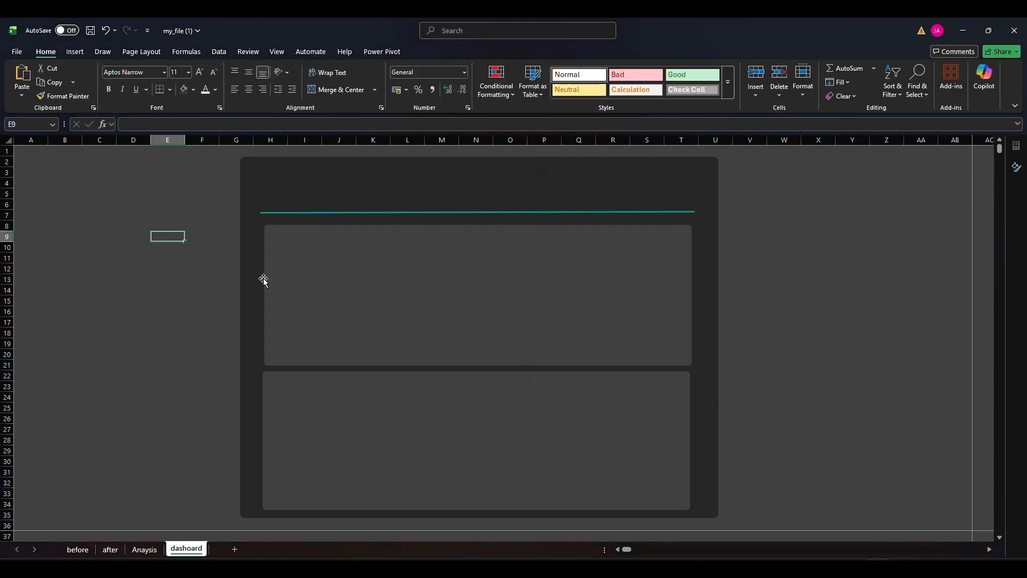
Shorten the upper panel to about 6.3 cm and the lower to about 6.1 cm, and move the upper one down towards it
{"action": "left_click", "coordinate": [407, 277]}
{"action": "left_click_drag", "start_coordinate": [479, 225], "coordinate": [479, 238]}
{"action": "left_click", "coordinate": [484, 393]}
{"action": "left_click_drag", "start_coordinate": [478, 371], "coordinate": [477, 386]}
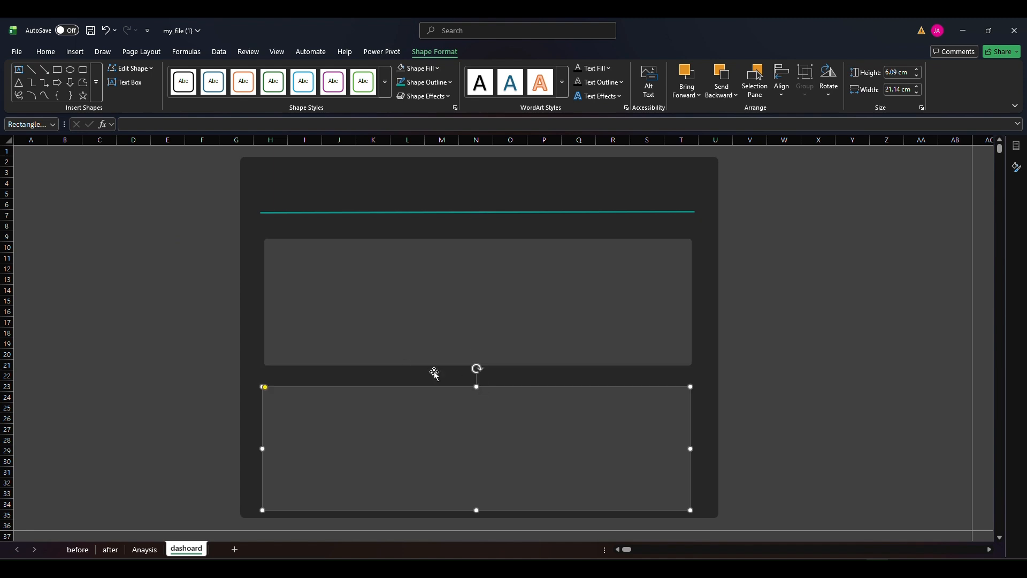
{"action": "left_click_drag", "start_coordinate": [396, 342], "coordinate": [399, 357]}
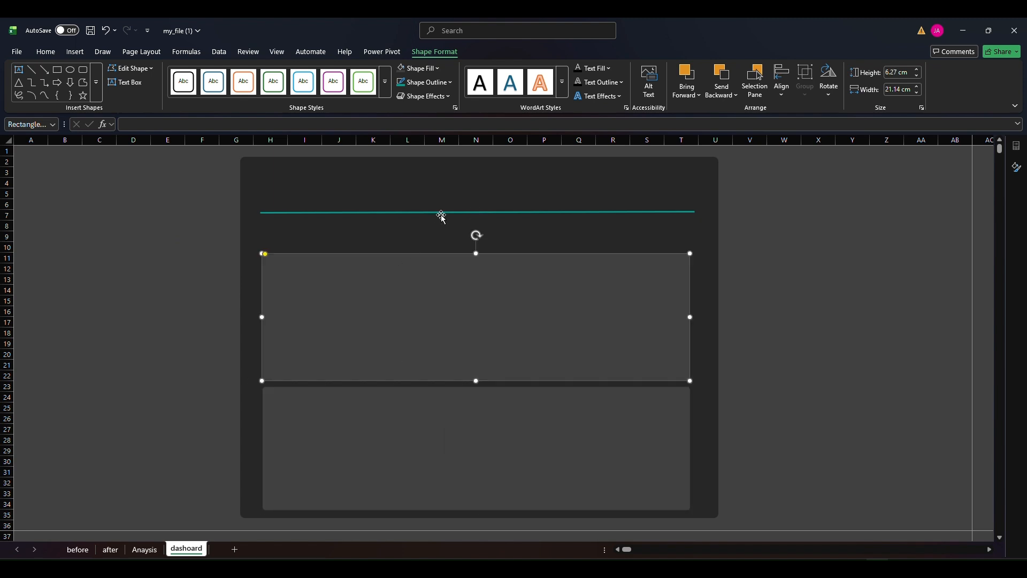
Move the teal line up to the boundary between rows 4 and 5
{"action": "left_click", "coordinate": [443, 213]}
{"action": "key", "text": "Down"}
{"action": "key", "text": "Down"}
{"action": "key", "text": "Down"}
{"action": "key", "text": "Down"}
{"action": "key", "text": "Down"}
{"action": "key", "text": "Down"}
{"action": "key", "text": "Down"}
{"action": "key", "text": "Down"}
{"action": "key", "text": "Down"}
{"action": "key", "text": "Up"}
{"action": "key", "text": "Up"}
{"action": "key", "text": "Up"}
{"action": "key", "text": "Up"}
{"action": "key", "text": "Up"}
{"action": "key", "text": "Up"}
{"action": "key", "text": "Up"}
{"action": "key", "text": "Up"}
{"action": "key", "text": "Up"}
{"action": "key", "text": "Up"}
{"action": "key", "text": "Up"}
{"action": "key", "text": "Up"}
{"action": "key", "text": "Up"}
{"action": "key", "text": "Up"}
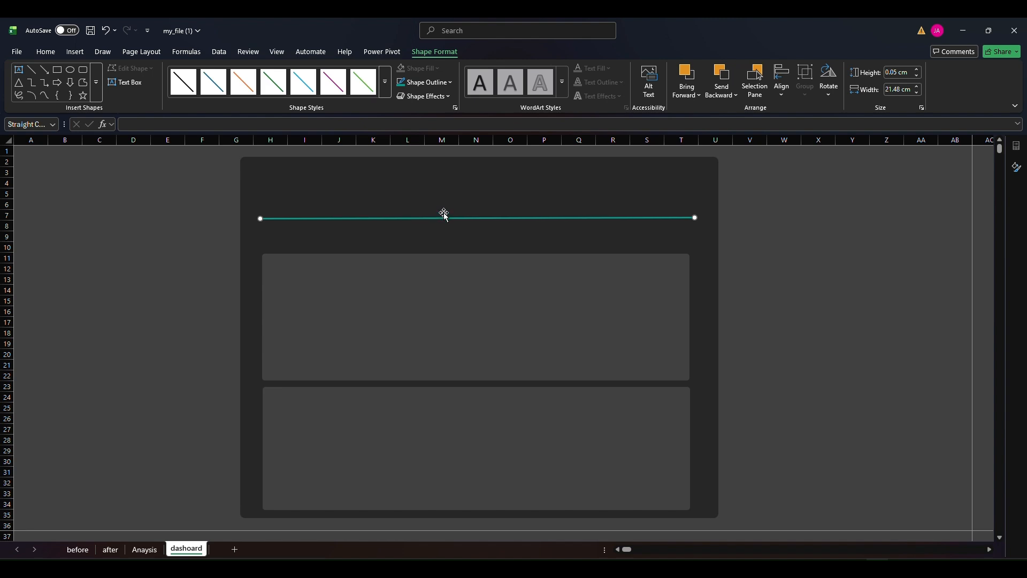
{"action": "key", "text": "Up"}
{"action": "key", "text": "Up"}
{"action": "key", "text": "Up"}
{"action": "key", "text": "Up"}
{"action": "key", "text": "Up"}
{"action": "key", "text": "Up"}
{"action": "key", "text": "Up"}
{"action": "key", "text": "Up"}
{"action": "key", "text": "Up"}
{"action": "key", "text": "Up"}
{"action": "key", "text": "Up"}
{"action": "key", "text": "Up"}
{"action": "key", "text": "Up"}
{"action": "key", "text": "Up"}
{"action": "key", "text": "Up"}
{"action": "key", "text": "Up"}
{"action": "key", "text": "Up"}
{"action": "key", "text": "Up"}
{"action": "key", "text": "Up"}
{"action": "key", "text": "Up"}
{"action": "key", "text": "Down"}
{"action": "key", "text": "Down"}
{"action": "key", "text": "Down"}
{"action": "key", "text": "Down"}
{"action": "key", "text": "Down"}
{"action": "key", "text": "Down"}
{"action": "key", "text": "Down"}
{"action": "key", "text": "Down"}
{"action": "key", "text": "Down"}
{"action": "key", "text": "Down"}
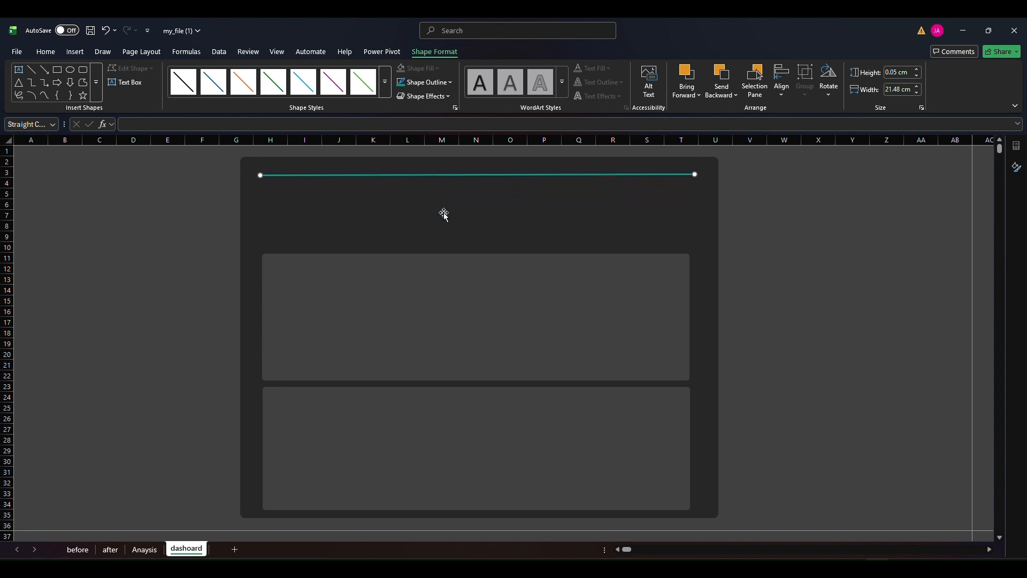
{"action": "key", "text": "Down"}
{"action": "key", "text": "Down"}
{"action": "key", "text": "Down"}
{"action": "key", "text": "Down"}
{"action": "key", "text": "Down"}
{"action": "key", "text": "Down"}
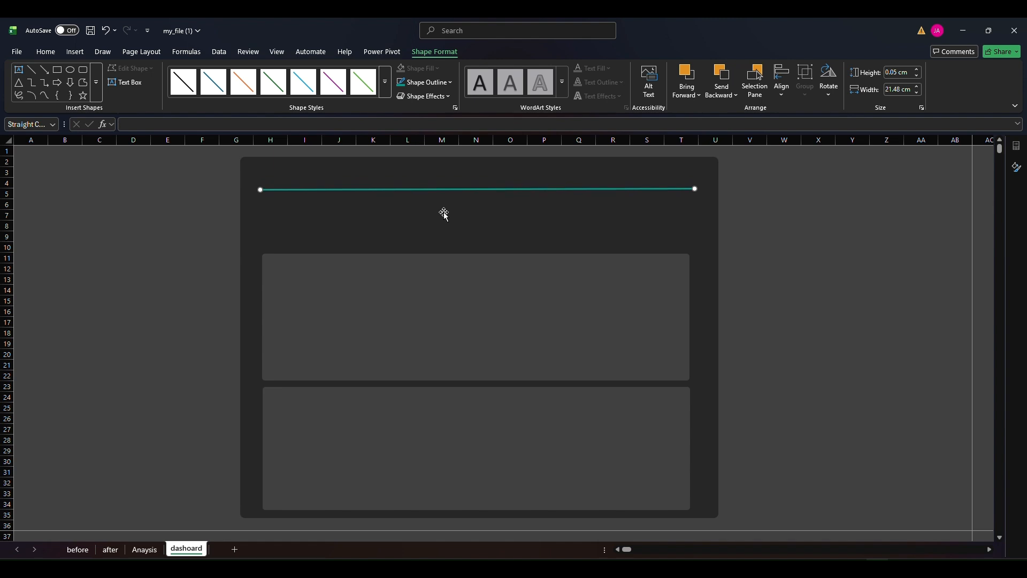
Copy the teal line to just above the upper panel and between the two panels, and nudge the upper panel up for clearance
{"action": "left_click_drag", "start_coordinate": [470, 191], "coordinate": [469, 386]}
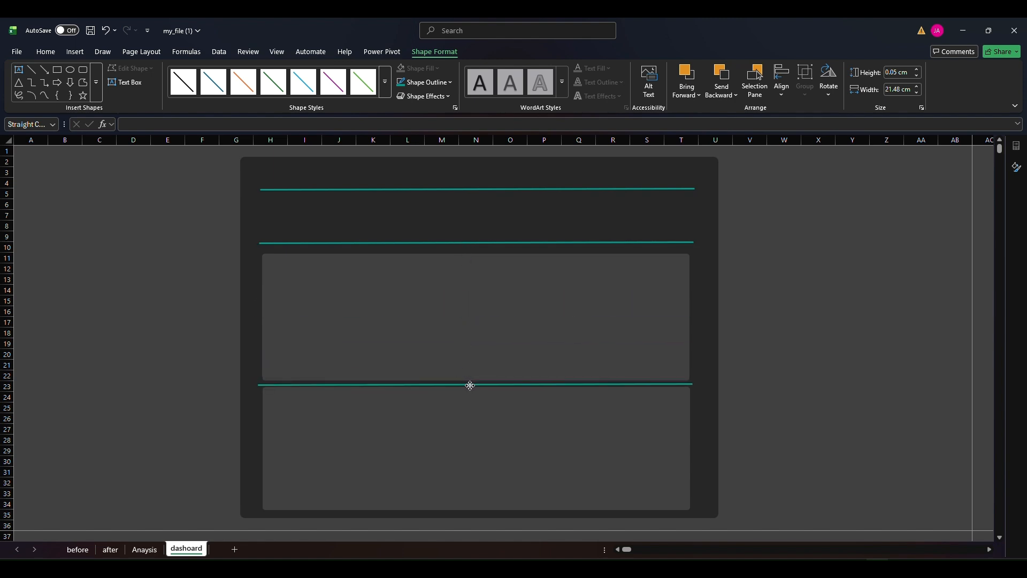
{"action": "left_click", "coordinate": [127, 335]}
{"action": "left_click", "coordinate": [381, 314]}
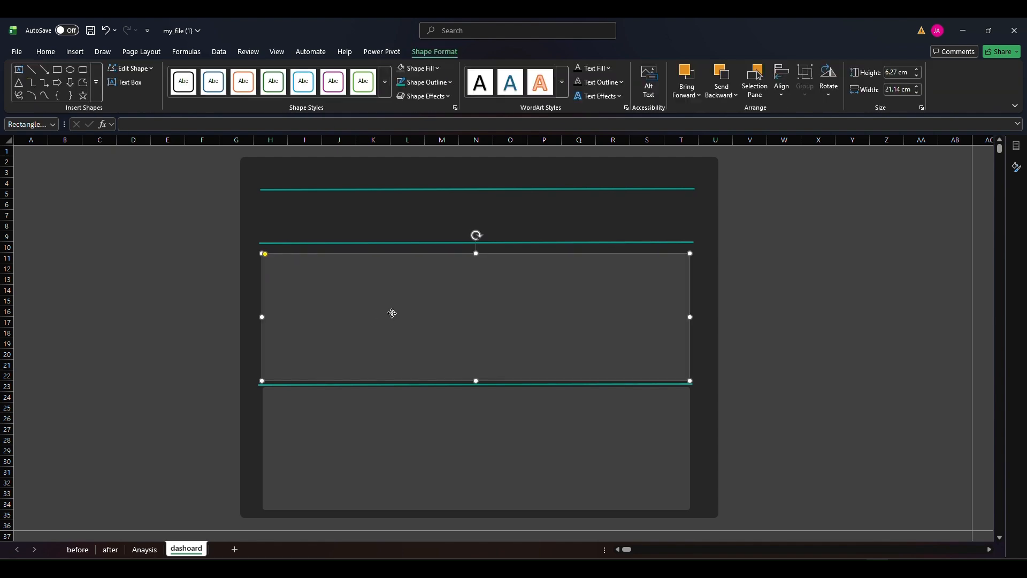
{"action": "left_click_drag", "start_coordinate": [391, 315], "coordinate": [391, 313]}
{"action": "left_click", "coordinate": [168, 301]}
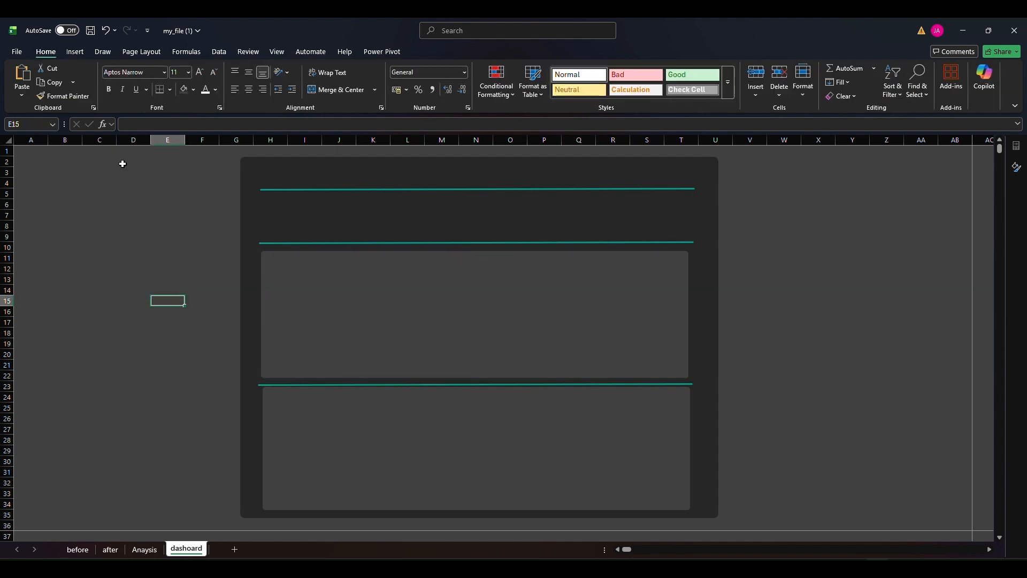
Insert a rounded rectangle about 7.8 cm wide and 2 cm high between the upper two teal lines, with reduced corner rounding
{"action": "left_click", "coordinate": [72, 52]}
{"action": "left_click", "coordinate": [183, 75]}
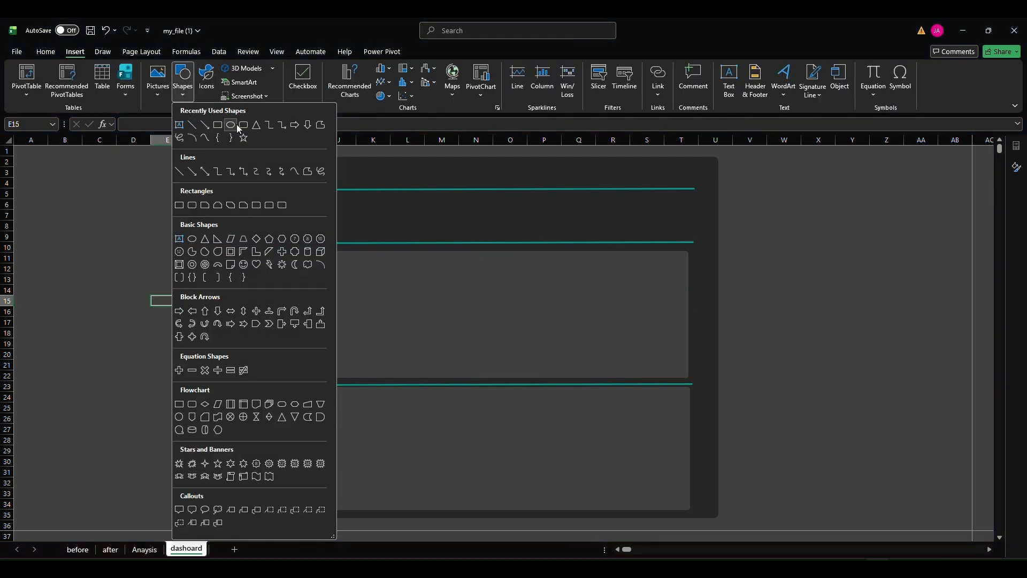
{"action": "left_click", "coordinate": [201, 122]}
{"action": "left_click_drag", "start_coordinate": [283, 198], "coordinate": [441, 234]}
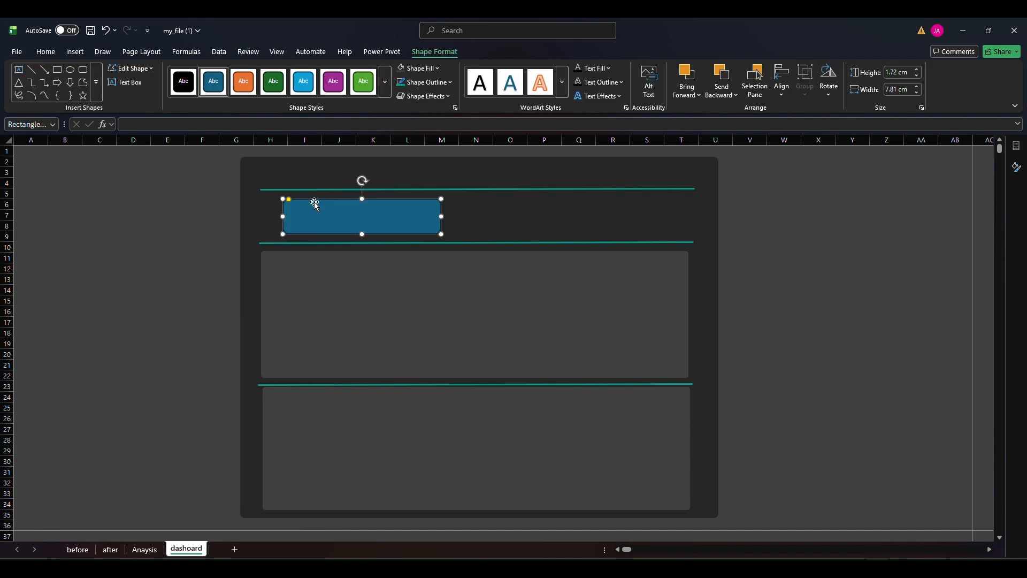
{"action": "left_click_drag", "start_coordinate": [361, 197], "coordinate": [363, 192]}
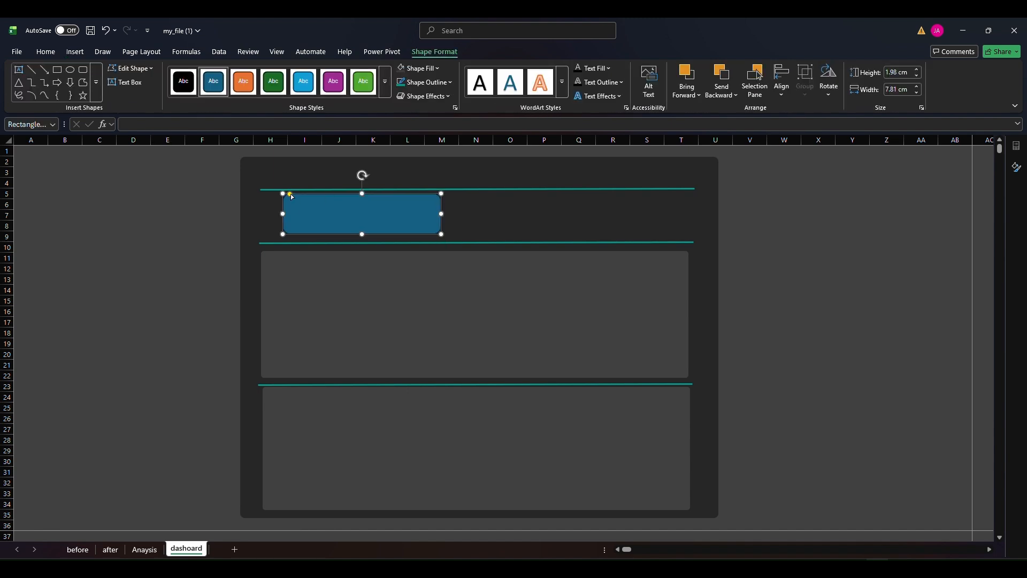
{"action": "left_click_drag", "start_coordinate": [290, 194], "coordinate": [287, 194]}
{"action": "left_click_drag", "start_coordinate": [328, 213], "coordinate": [325, 214]}
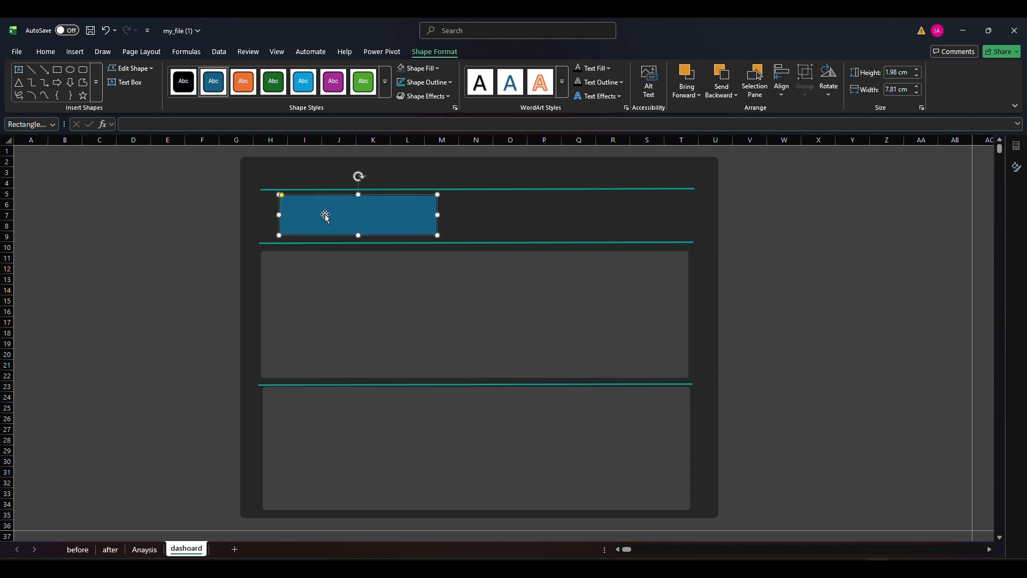
Check the average gross and shows figures on the Anaysis sheet and duplicate the small dashoard rectangle at the other end of its band
{"action": "left_click", "coordinate": [144, 549]}
{"action": "scroll", "coordinate": [101, 441], "scroll_direction": "down", "scroll_amount": 5}
{"action": "left_click", "coordinate": [101, 386]}
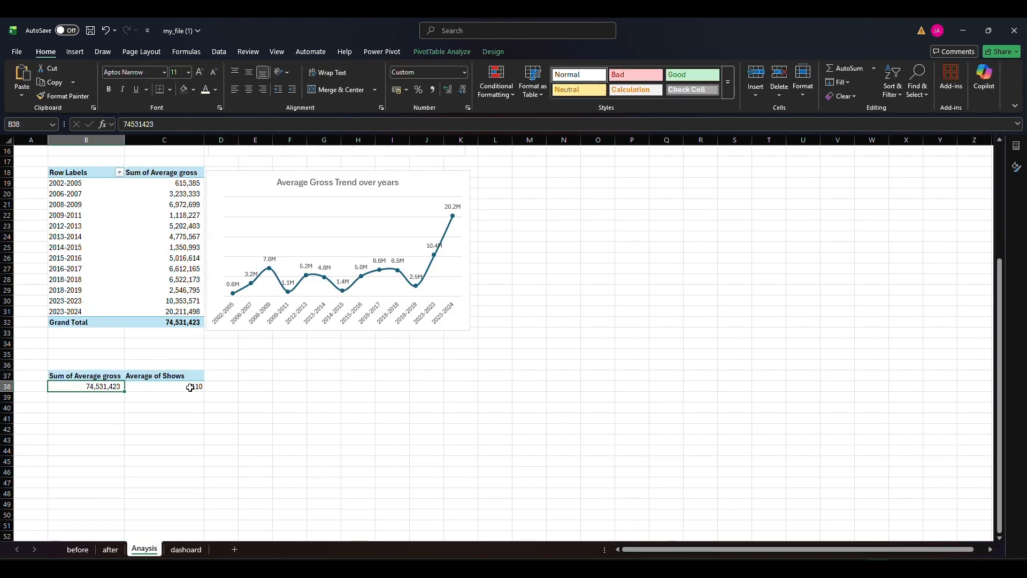
{"action": "left_click", "coordinate": [191, 387]}
{"action": "left_click", "coordinate": [186, 550]}
{"action": "left_click_drag", "start_coordinate": [390, 217], "coordinate": [366, 215]}
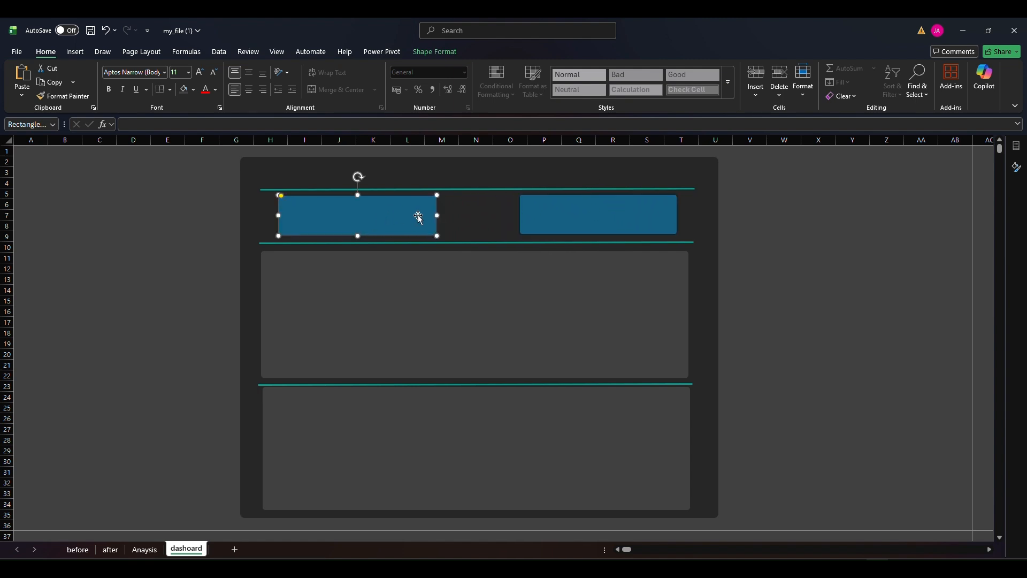
Fill both small blue rectangles between the upper teal lines with Black, Text 1, Lighter 25% and remove their outlines
{"action": "left_click", "coordinate": [556, 215], "text": "ctrl"}
{"action": "left_click_drag", "start_coordinate": [425, 42], "coordinate": [425, 43]}
{"action": "left_click", "coordinate": [427, 50]}
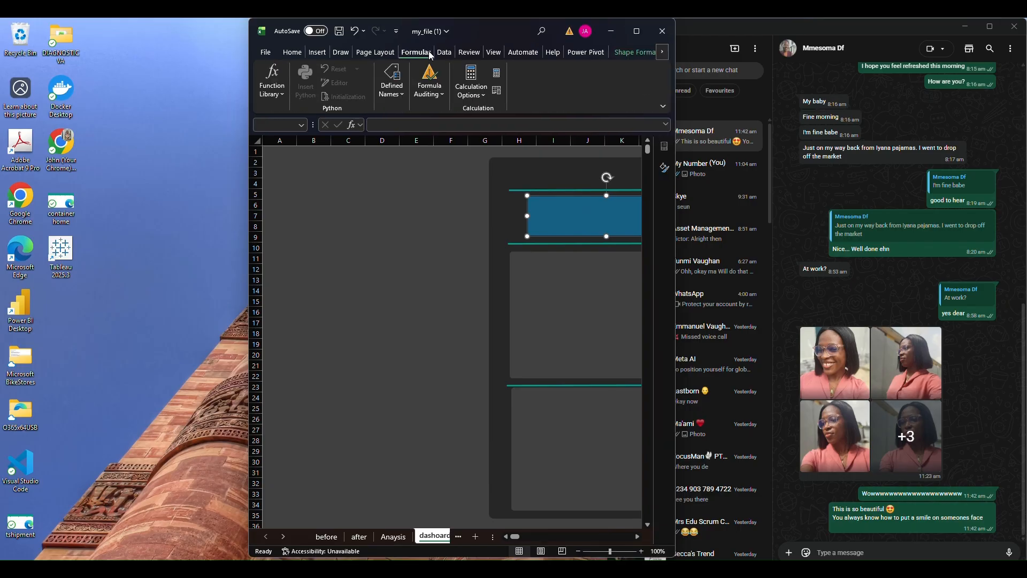
{"action": "left_click", "coordinate": [636, 30]}
{"action": "left_click", "coordinate": [430, 52]}
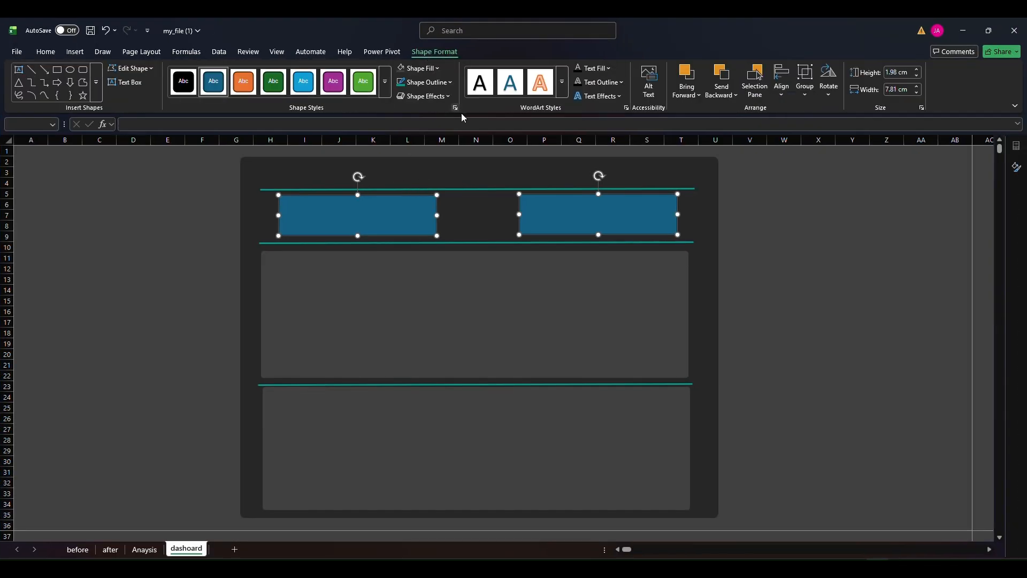
{"action": "left_click", "coordinate": [435, 70]}
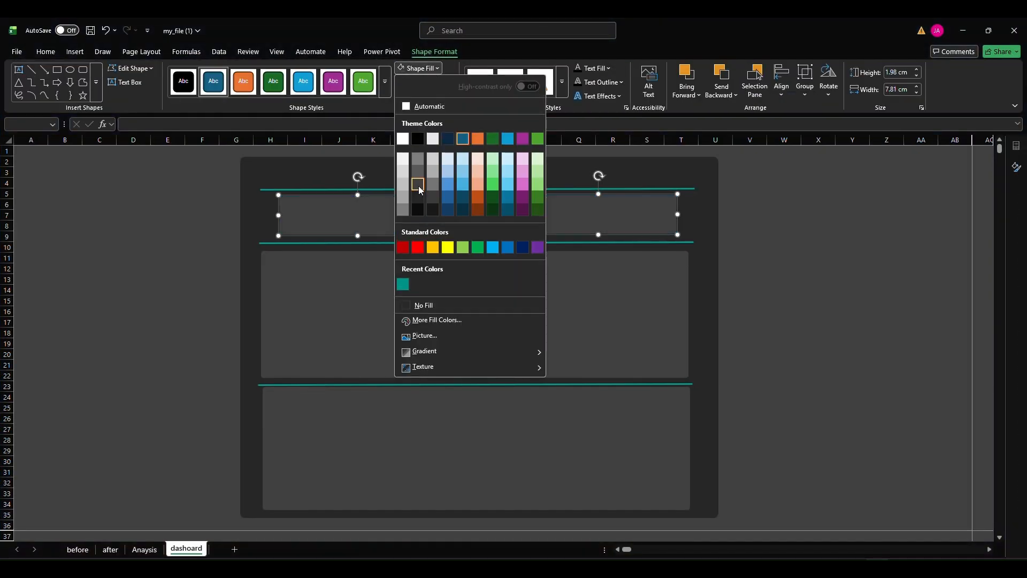
{"action": "left_click", "coordinate": [428, 305]}
{"action": "left_click", "coordinate": [428, 81]}
{"action": "left_click", "coordinate": [429, 319]}
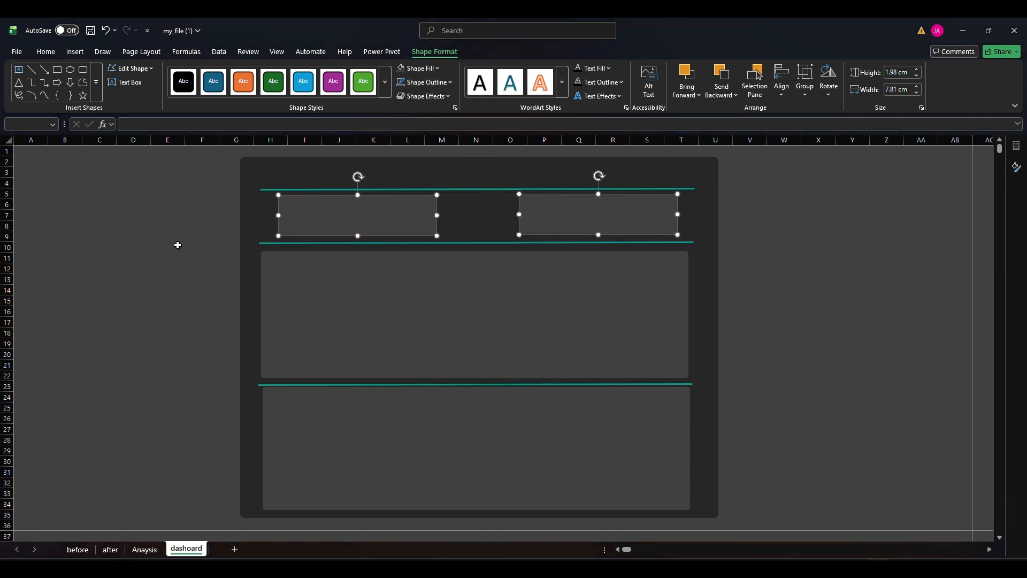
{"action": "left_click", "coordinate": [121, 246]}
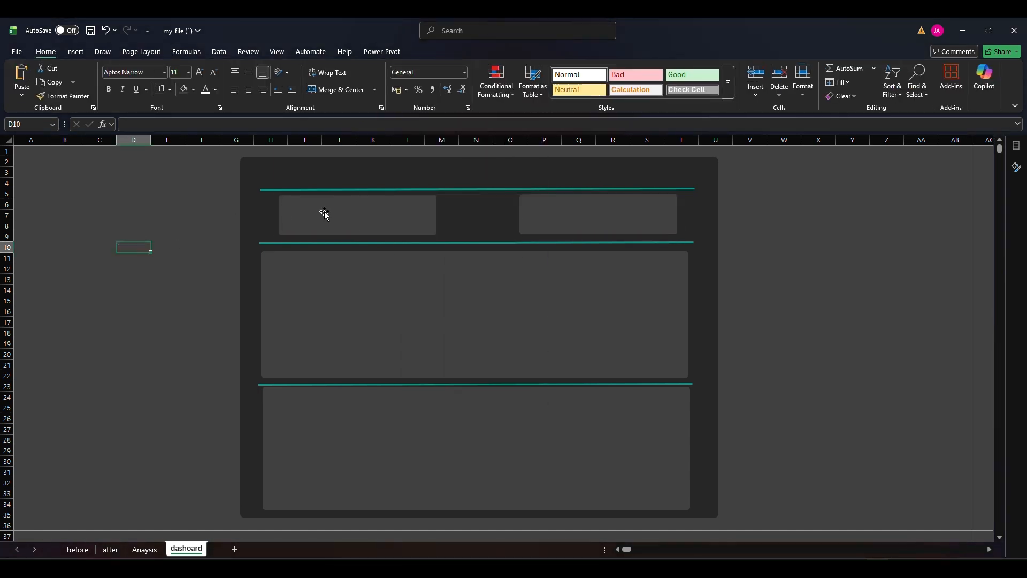
Narrow the first card to about 6.4 cm at the band's start and arrange the second and a copied third card, also narrowed, beside it
{"action": "left_click_drag", "start_coordinate": [325, 213], "coordinate": [319, 212]}
{"action": "left_click_drag", "start_coordinate": [423, 220], "coordinate": [394, 216]}
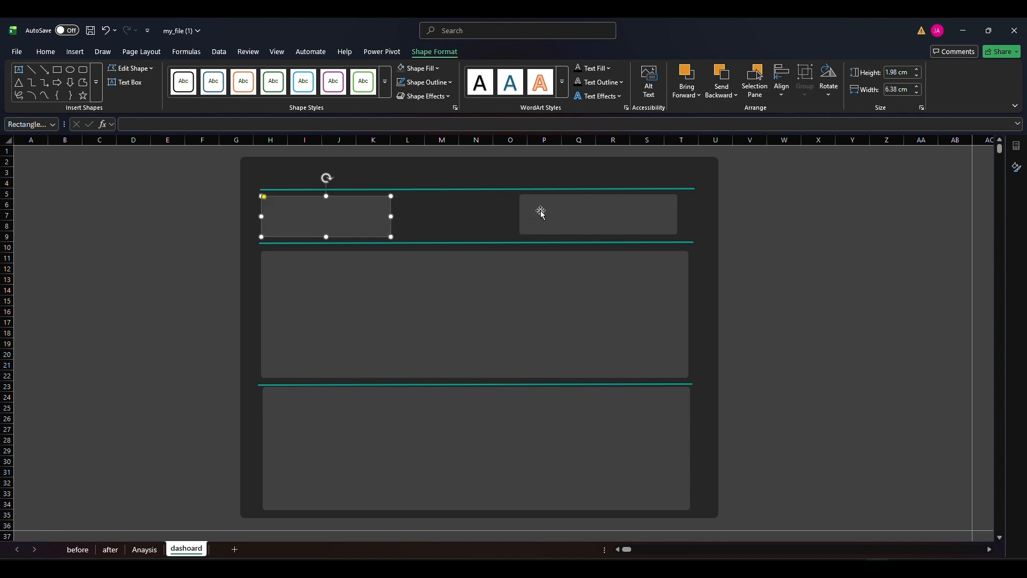
{"action": "left_click_drag", "start_coordinate": [538, 211], "coordinate": [422, 213]}
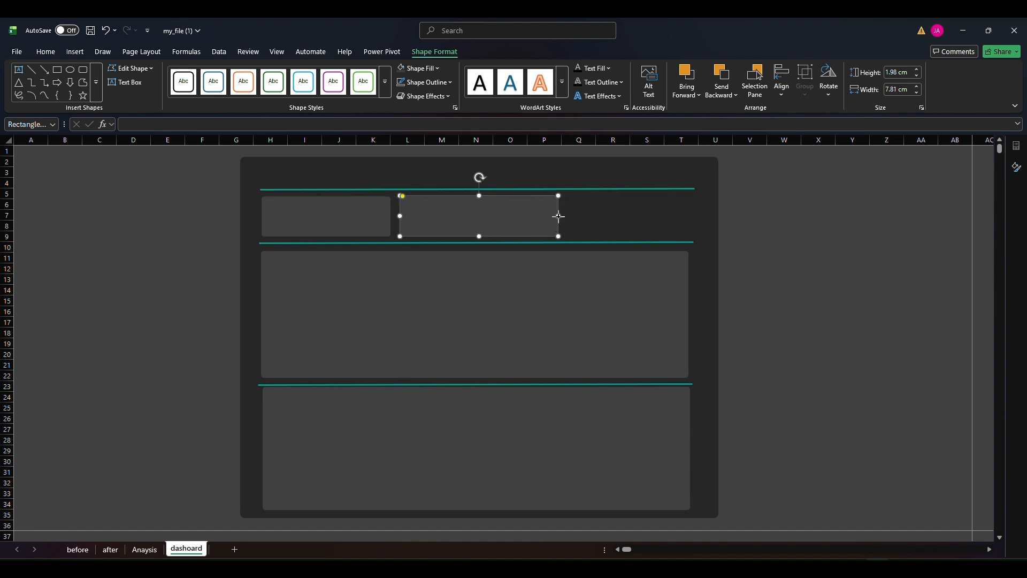
{"action": "left_click_drag", "start_coordinate": [559, 216], "coordinate": [636, 220]}
{"action": "left_click_drag", "start_coordinate": [483, 219], "coordinate": [497, 218]}
{"action": "left_click", "coordinate": [133, 215]}
Insert a text box above the top teal line reading "GLOBAL ARTISTS REPORTS" and enlarge its text to 24 pt
{"action": "left_click", "coordinate": [75, 51]}
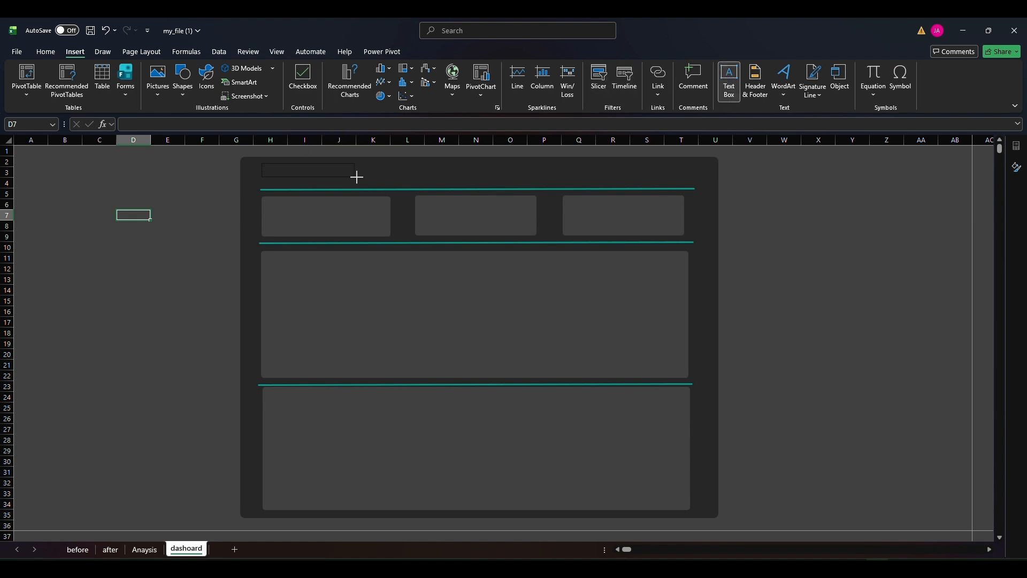
{"action": "left_click_drag", "start_coordinate": [357, 177], "coordinate": [457, 184]}
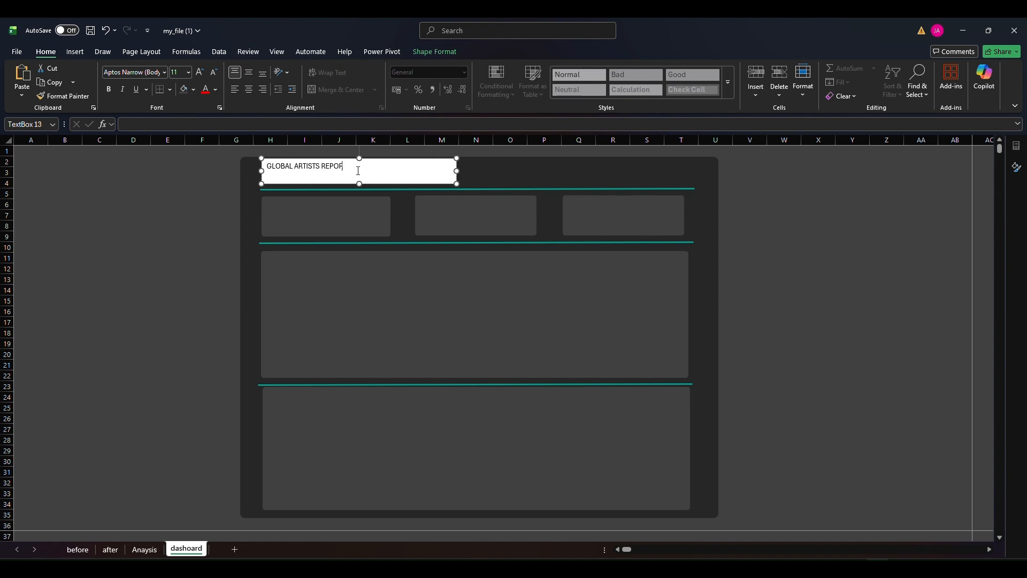
{"action": "triple_click", "coordinate": [349, 171]}
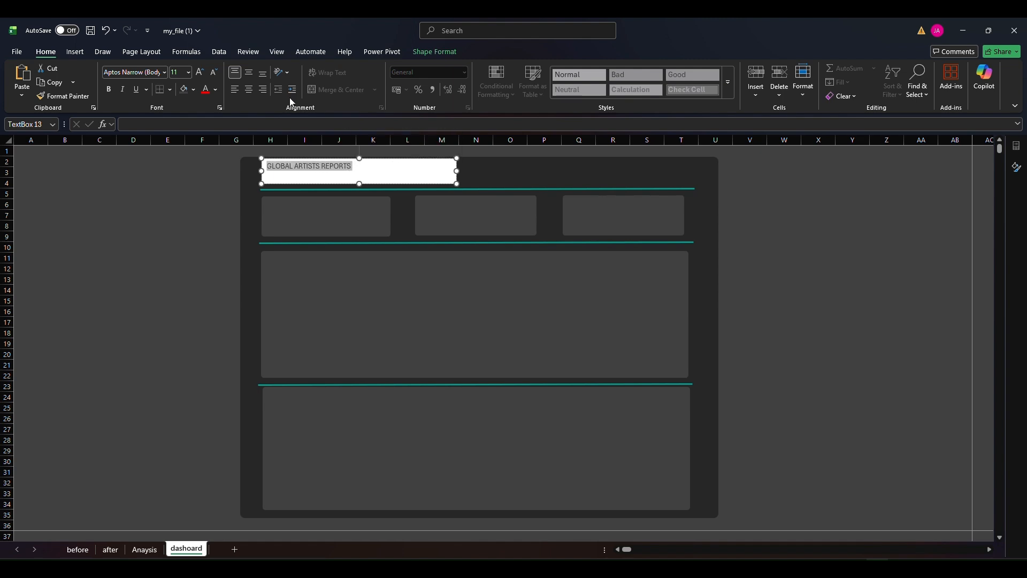
{"action": "left_click", "coordinate": [200, 74]}
{"action": "left_click", "coordinate": [201, 74]}
{"action": "left_click", "coordinate": [201, 74]}
{"action": "left_click", "coordinate": [201, 74]}
{"action": "left_click", "coordinate": [201, 74]}
{"action": "left_click", "coordinate": [201, 73]}
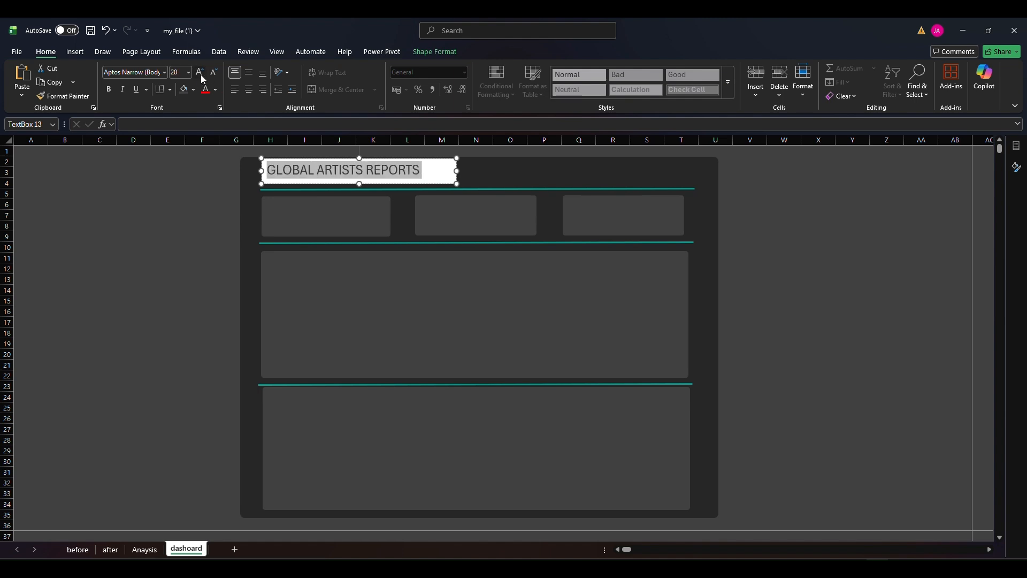
{"action": "left_click", "coordinate": [201, 73]}
Remove the title text box's fill, make its text bold and teal, and widen the box to about 10.7 cm
{"action": "left_click", "coordinate": [427, 53]}
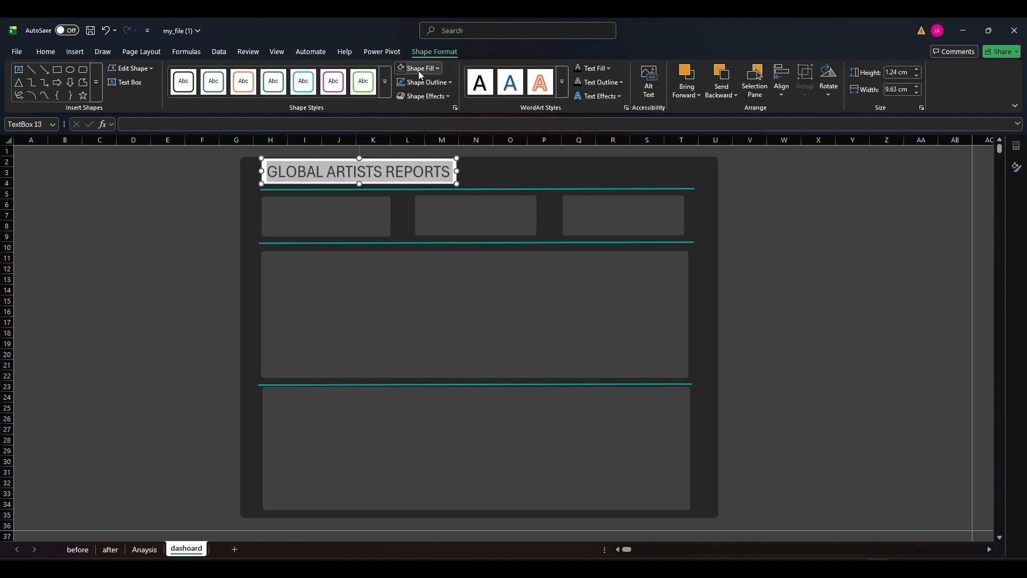
{"action": "left_click", "coordinate": [46, 52]}
{"action": "left_click", "coordinate": [216, 89]}
{"action": "left_click", "coordinate": [207, 306]}
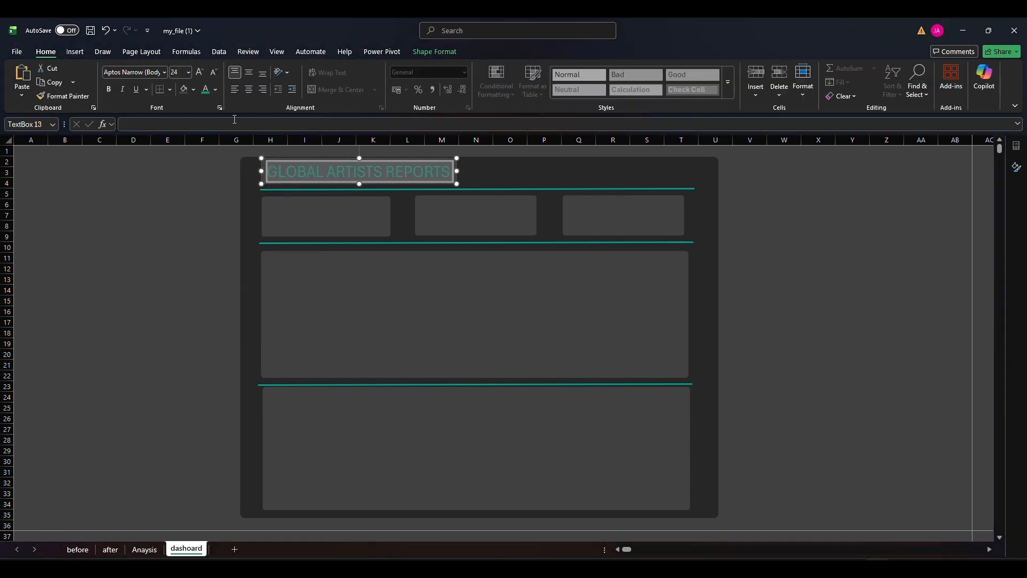
{"action": "left_click", "coordinate": [108, 90]}
{"action": "left_click_drag", "start_coordinate": [458, 170], "coordinate": [477, 170]}
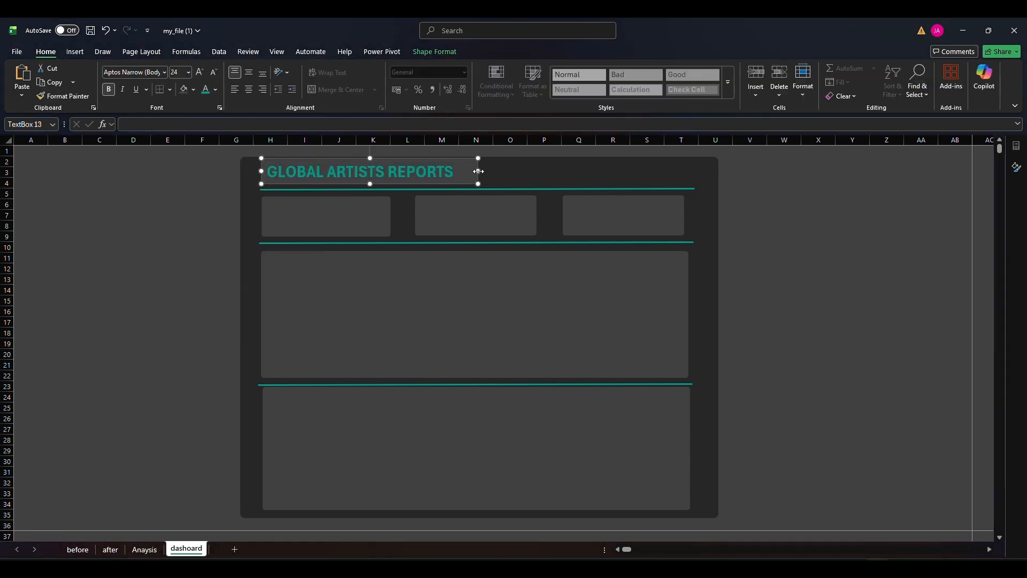
Nudge the title text box closer to the teal line beneath it and lower the upper edge of the bottom panel slightly
{"action": "left_click", "coordinate": [202, 204]}
{"action": "left_click", "coordinate": [313, 183]}
{"action": "left_click_drag", "start_coordinate": [327, 185], "coordinate": [325, 186]}
{"action": "left_click", "coordinate": [435, 51]}
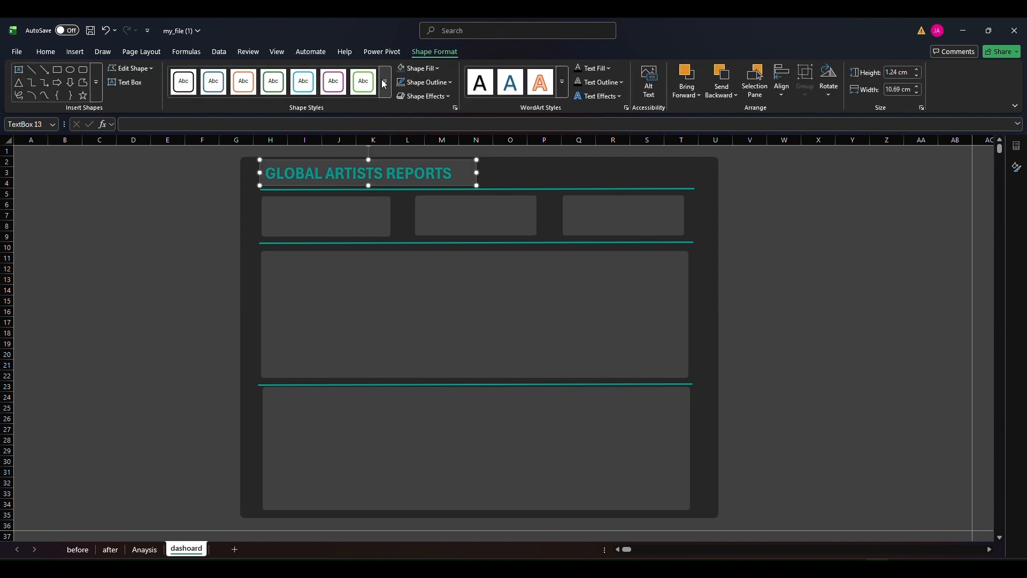
{"action": "left_click", "coordinate": [418, 68]}
{"action": "left_click", "coordinate": [93, 257]}
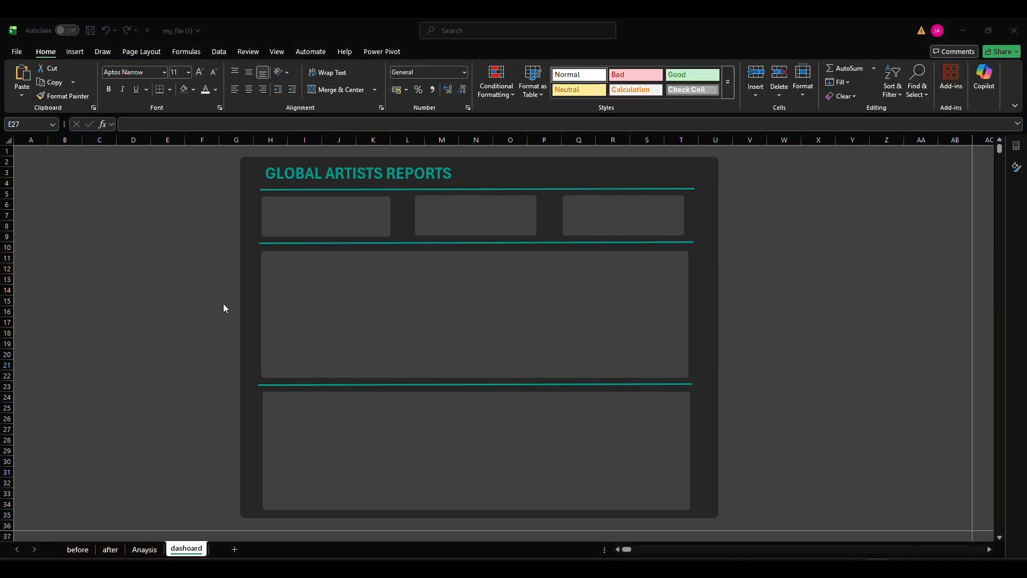
Copy the "Average Gross Trend over years" chart from the Anaysis sheet to the dashoard sheet and resize it to fit the upper panel
{"action": "left_click", "coordinate": [145, 550]}
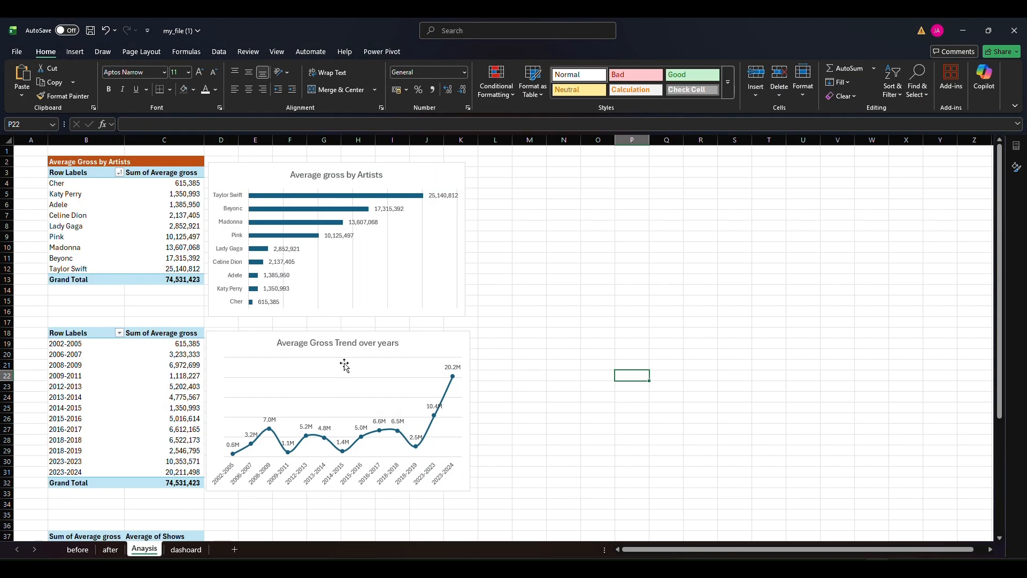
{"action": "left_click", "coordinate": [419, 332]}
{"action": "left_click", "coordinate": [186, 550]}
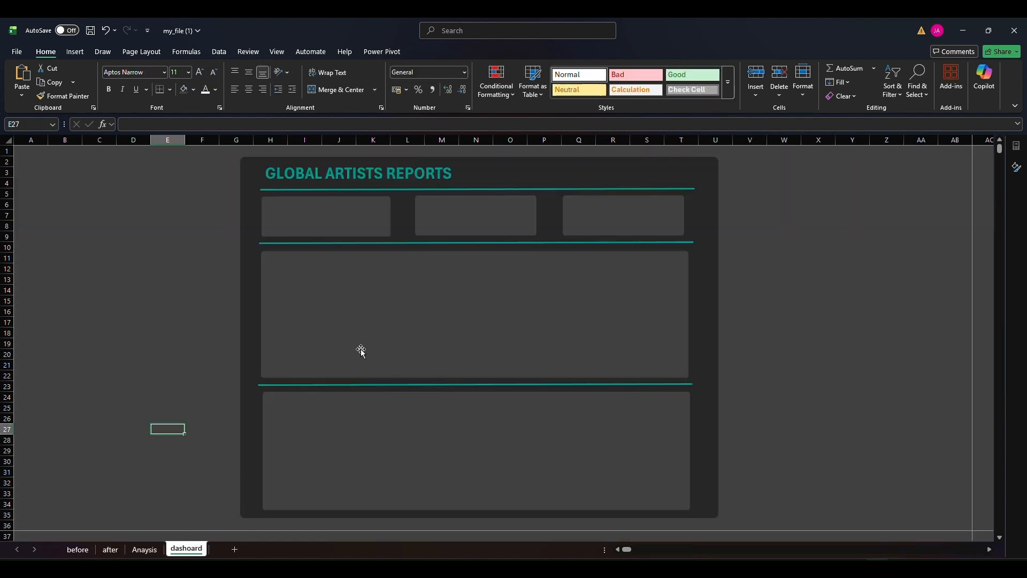
{"action": "key", "text": "ctrl+v"}
{"action": "left_click_drag", "start_coordinate": [302, 427], "coordinate": [431, 258]}
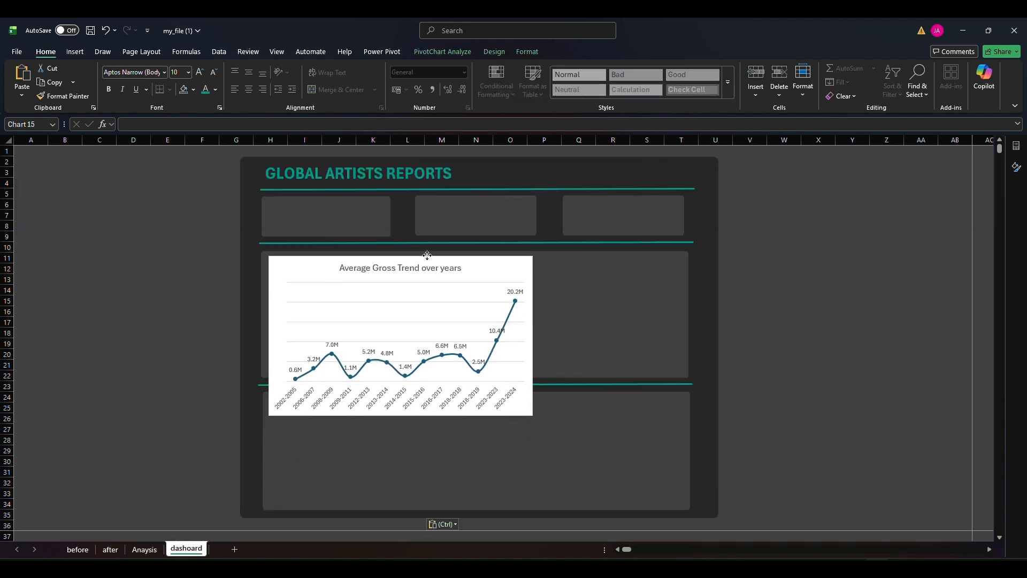
{"action": "left_click_drag", "start_coordinate": [532, 416], "coordinate": [680, 375]}
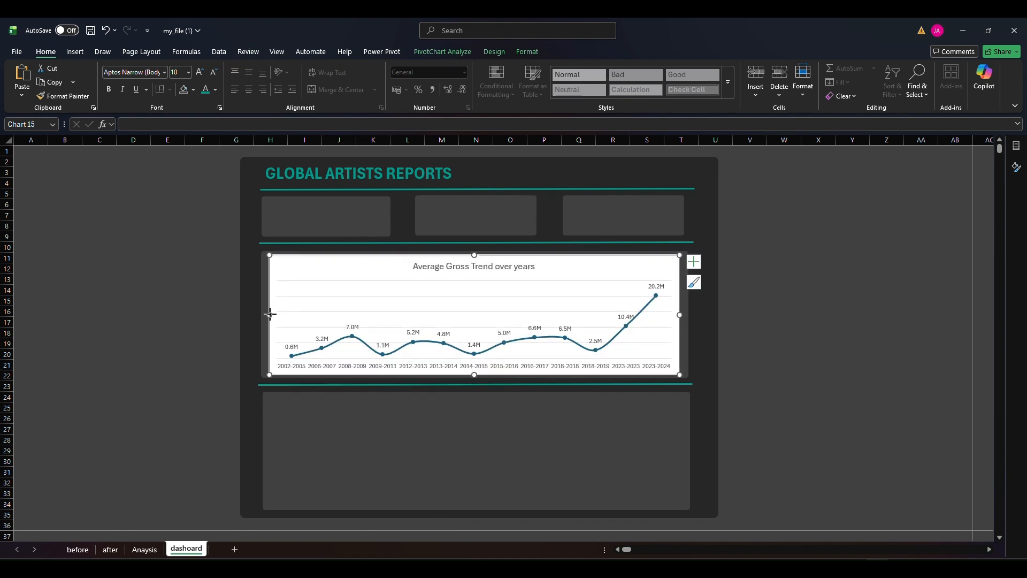
Delete the trend chart's gridlines and set its chart area to no fill and no border line
{"action": "left_click", "coordinate": [378, 317]}
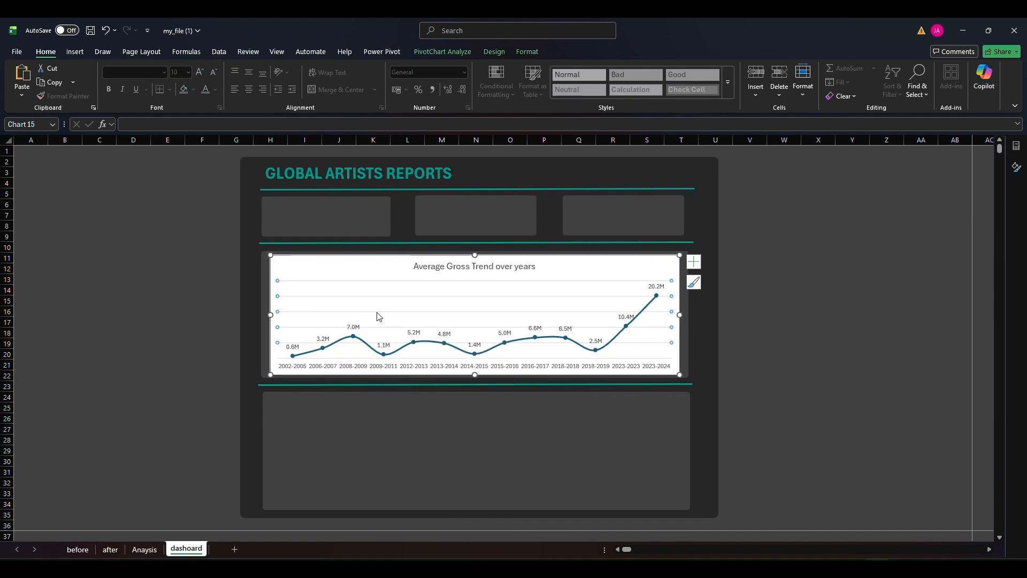
{"action": "key", "text": "Delete"}
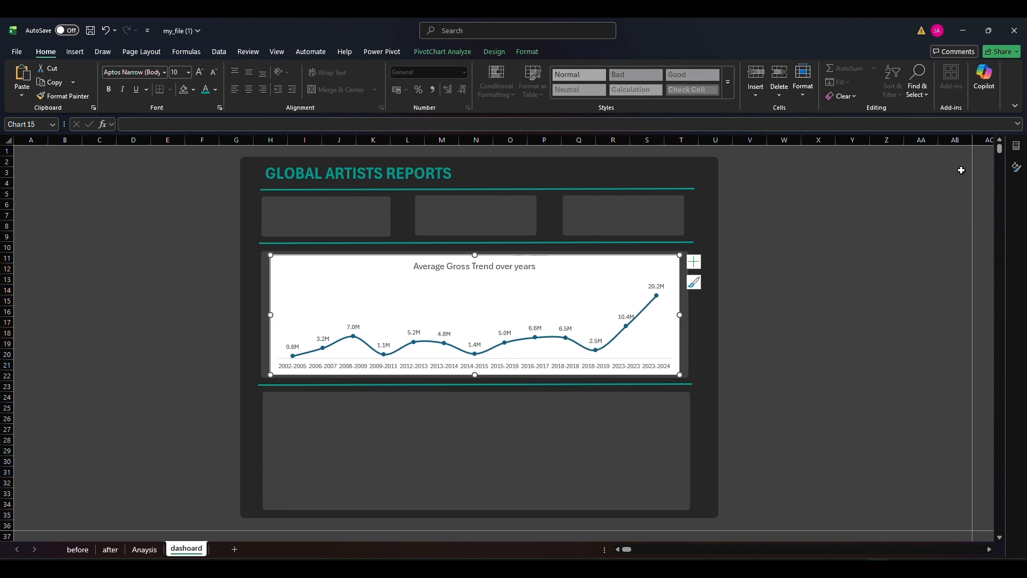
{"action": "left_click", "coordinate": [1016, 168]}
{"action": "left_click", "coordinate": [877, 233]}
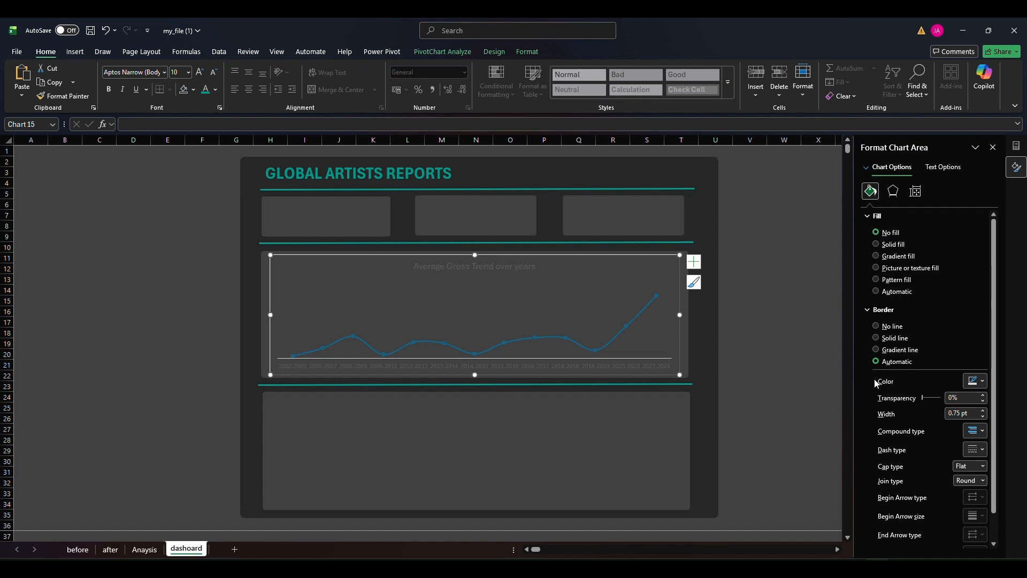
{"action": "left_click", "coordinate": [876, 326]}
{"action": "left_click_drag", "start_coordinate": [505, 258], "coordinate": [501, 258]}
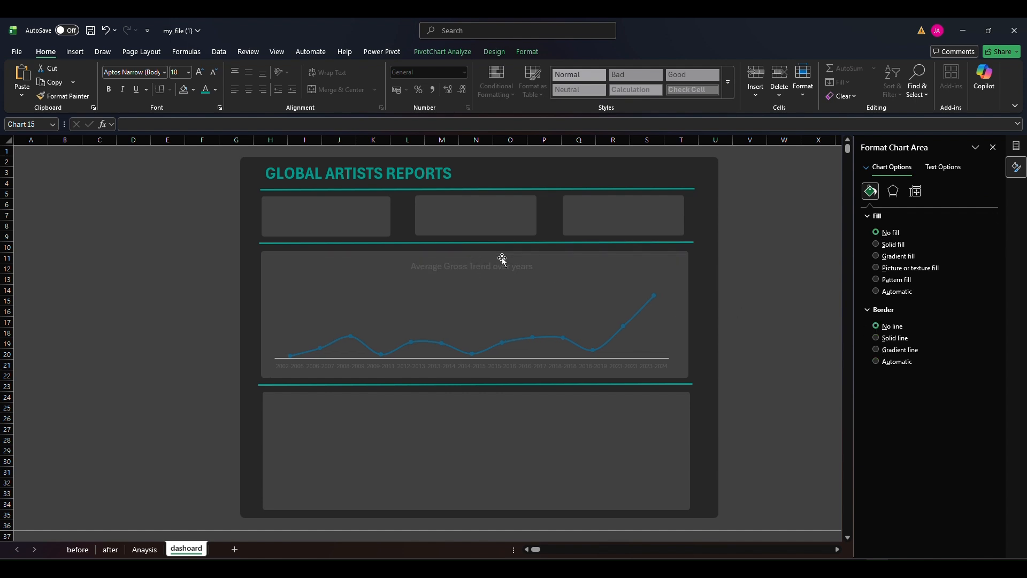
Colour the trend chart's data series line with the recent teal
{"action": "left_click", "coordinate": [626, 328]}
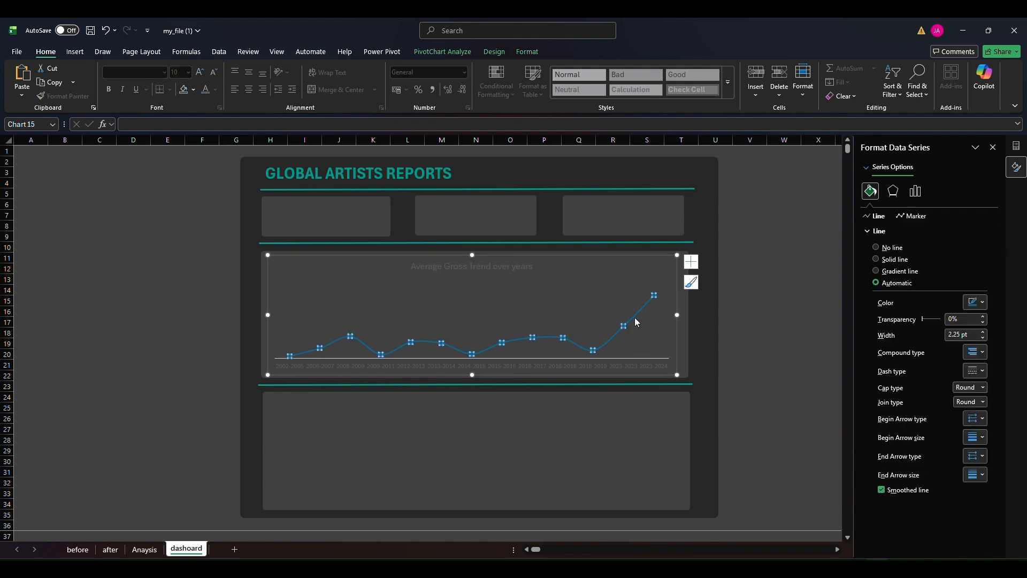
{"action": "left_click", "coordinate": [981, 302]}
{"action": "left_click", "coordinate": [883, 500]}
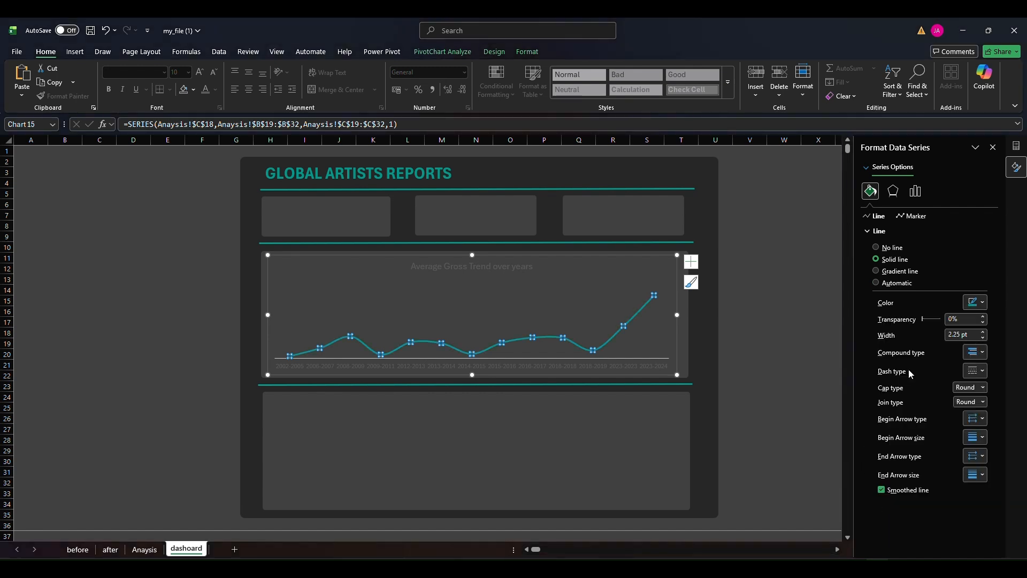
Set the trend line's markers to the built-in option and fill them with Black, Text 1, Lighter 25%
{"action": "left_click", "coordinate": [915, 216]}
{"action": "left_click", "coordinate": [891, 270]}
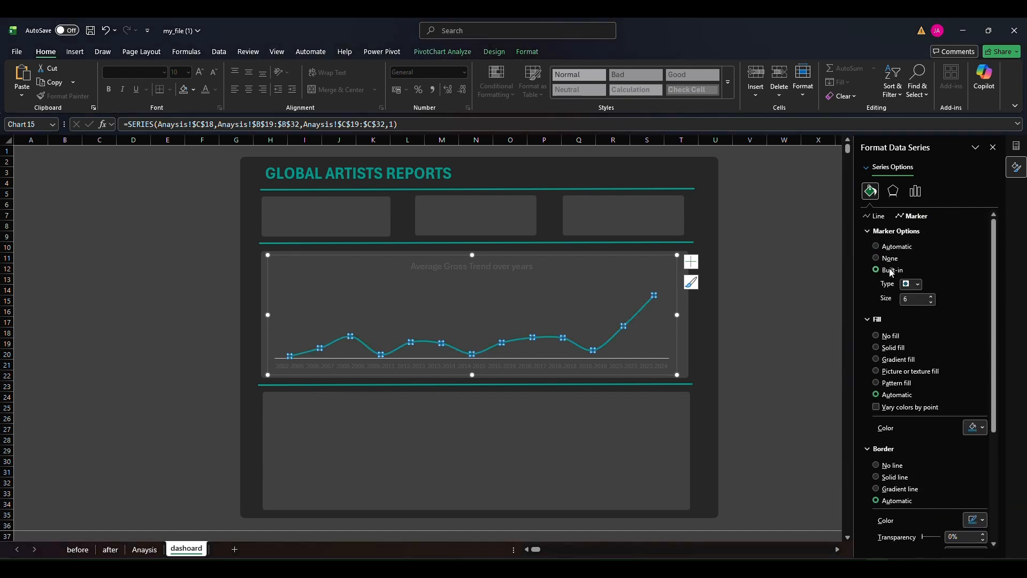
{"action": "left_click", "coordinate": [920, 285]}
{"action": "left_click", "coordinate": [930, 264]}
{"action": "left_click", "coordinate": [981, 428]}
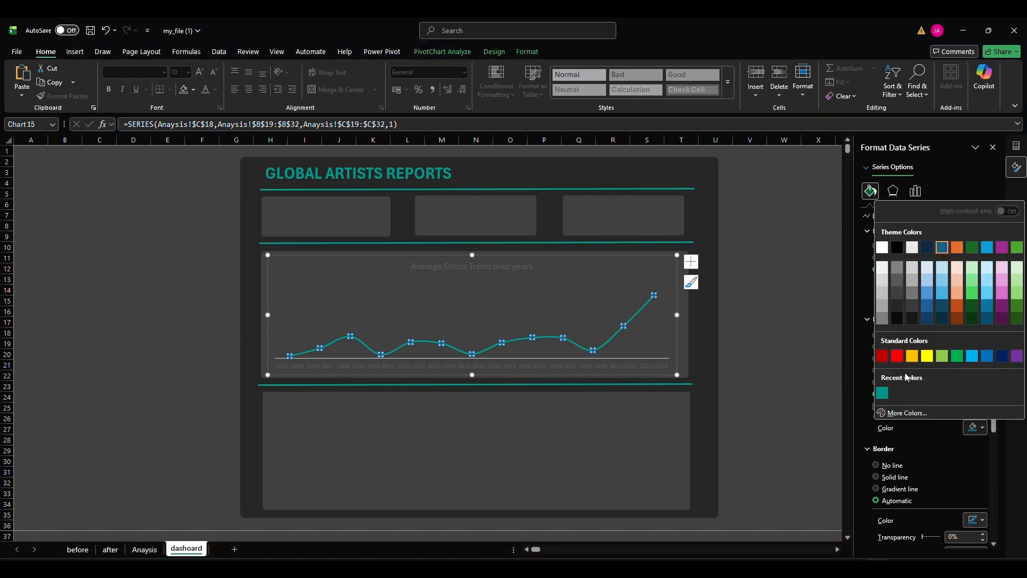
{"action": "left_click", "coordinate": [927, 294]}
{"action": "left_click", "coordinate": [749, 257]}
Make the trend chart's data labels white and bold
{"action": "left_click", "coordinate": [580, 345]}
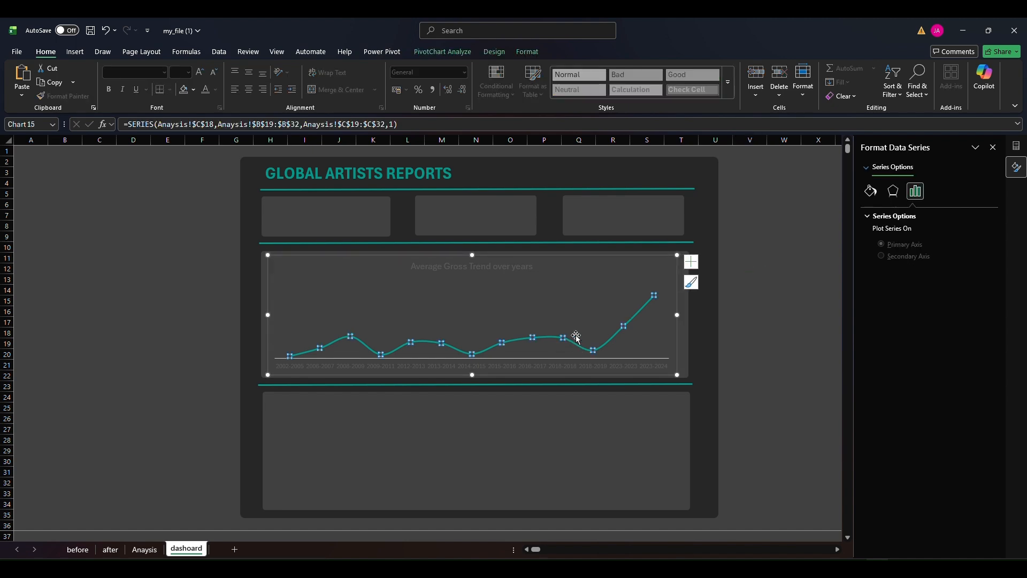
{"action": "left_click", "coordinate": [691, 261]}
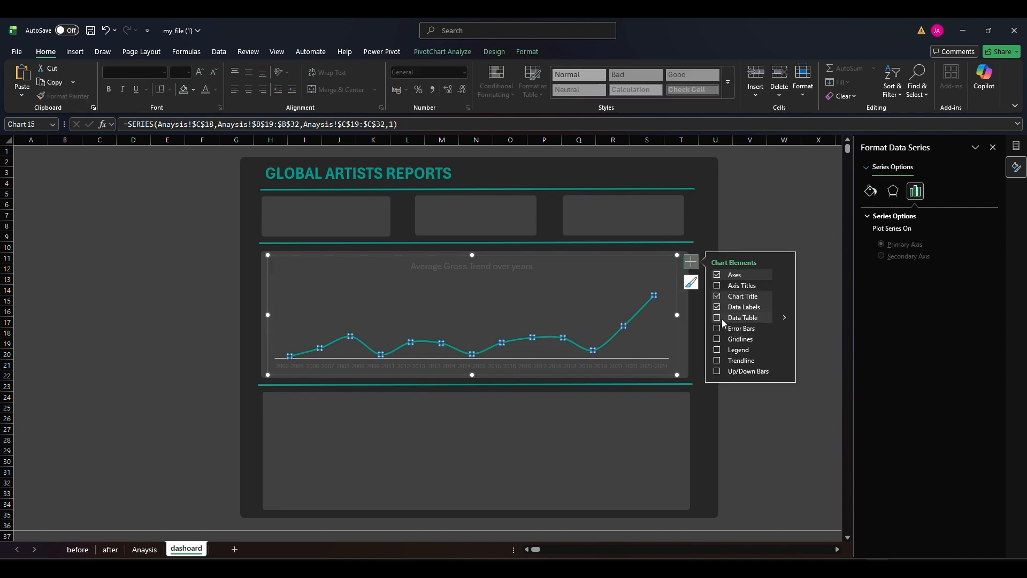
{"action": "left_click", "coordinate": [784, 307]}
{"action": "left_click", "coordinate": [819, 388]}
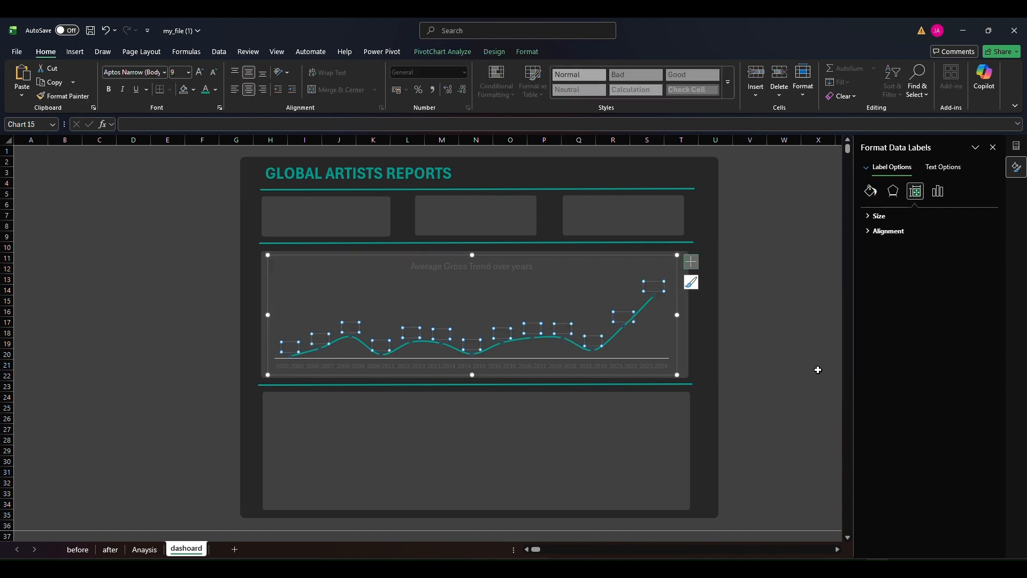
{"action": "left_click", "coordinate": [879, 216]}
{"action": "left_click", "coordinate": [879, 216]}
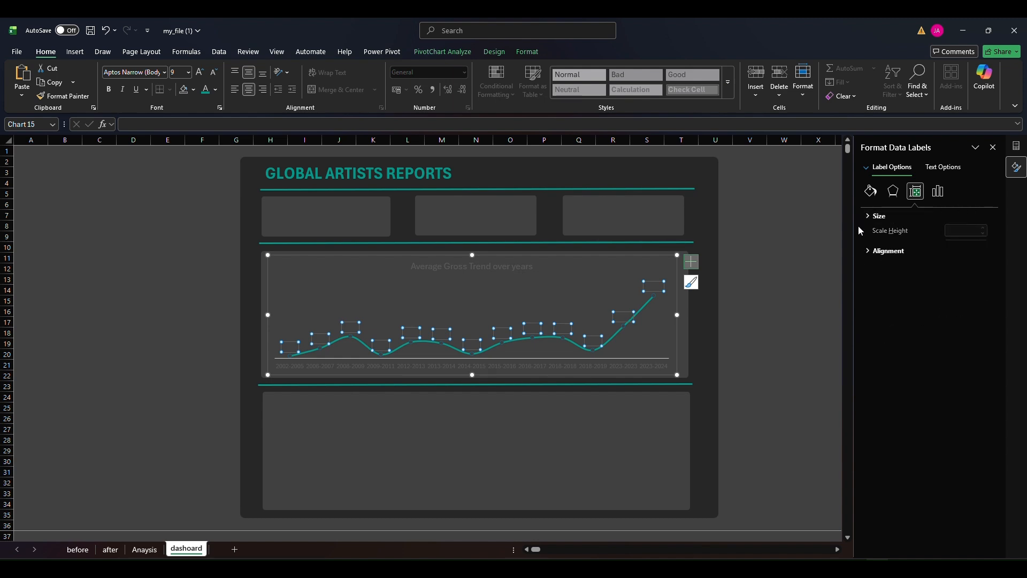
{"action": "left_click", "coordinate": [216, 90]}
{"action": "left_click", "coordinate": [208, 160]}
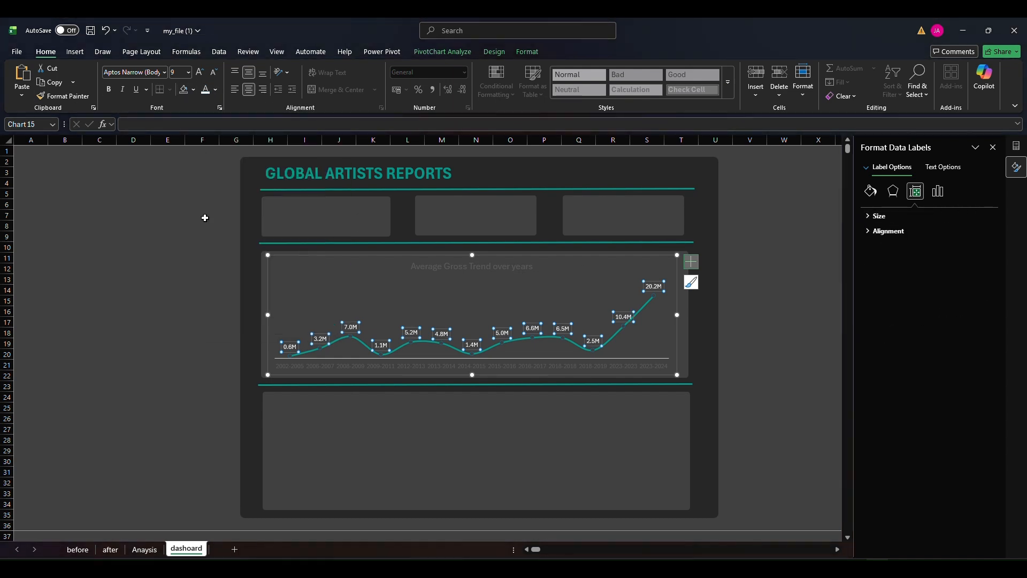
{"action": "key", "text": "Escape"}
{"action": "key", "text": "Escape"}
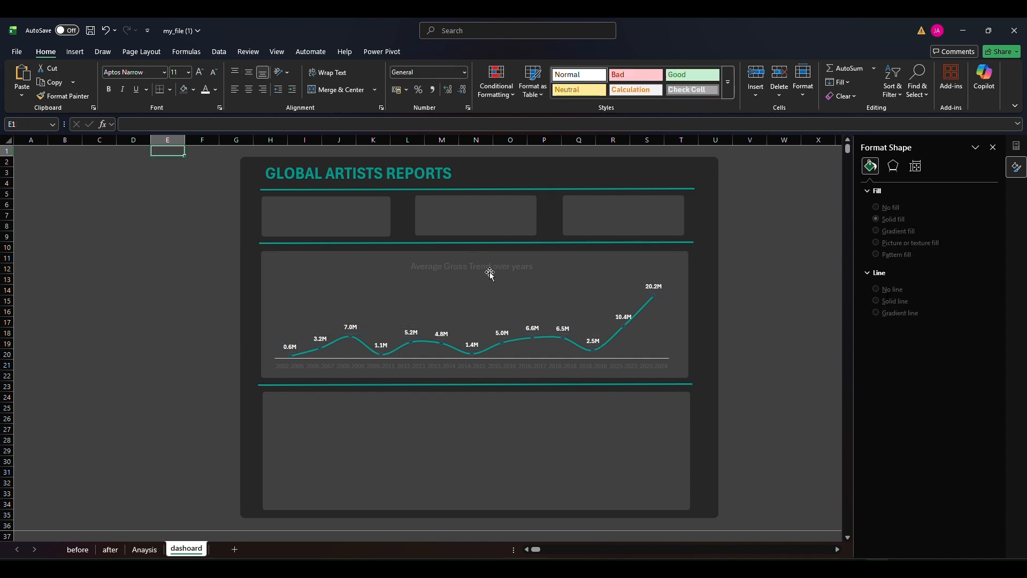
Make the trend chart's title text white
{"action": "left_click", "coordinate": [489, 272]}
{"action": "triple_click", "coordinate": [500, 271]}
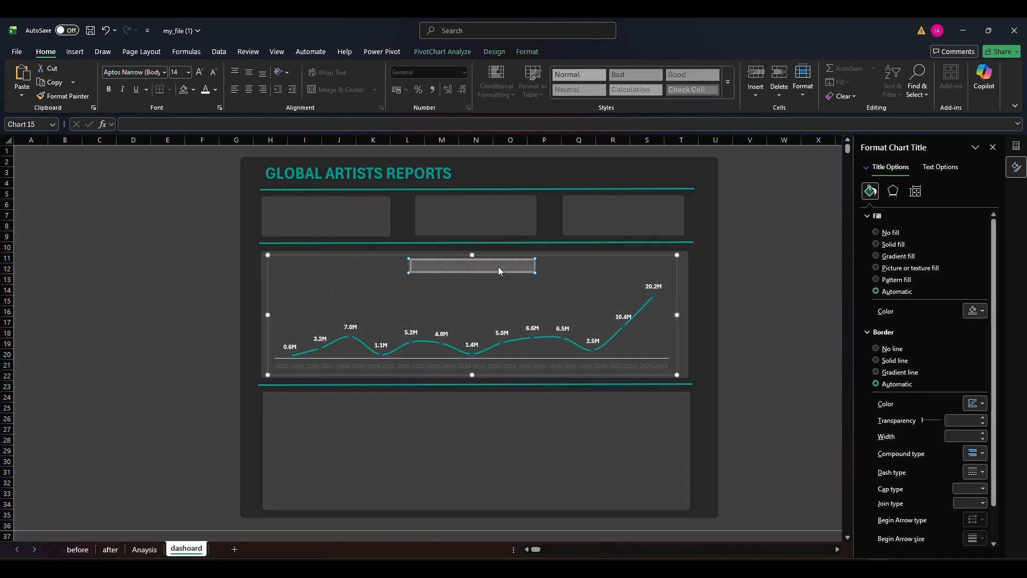
{"action": "left_click", "coordinate": [205, 89]}
{"action": "left_click", "coordinate": [166, 290]}
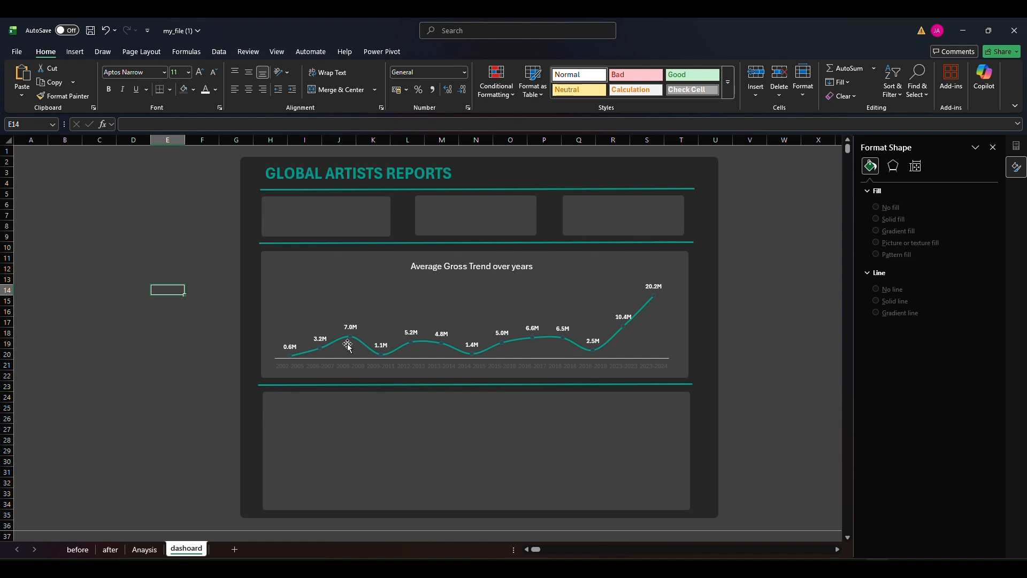
Try to fill the trend line's markers with a custom colour entered as a hex code
{"action": "left_click", "coordinate": [443, 347]}
{"action": "left_click", "coordinate": [870, 191]}
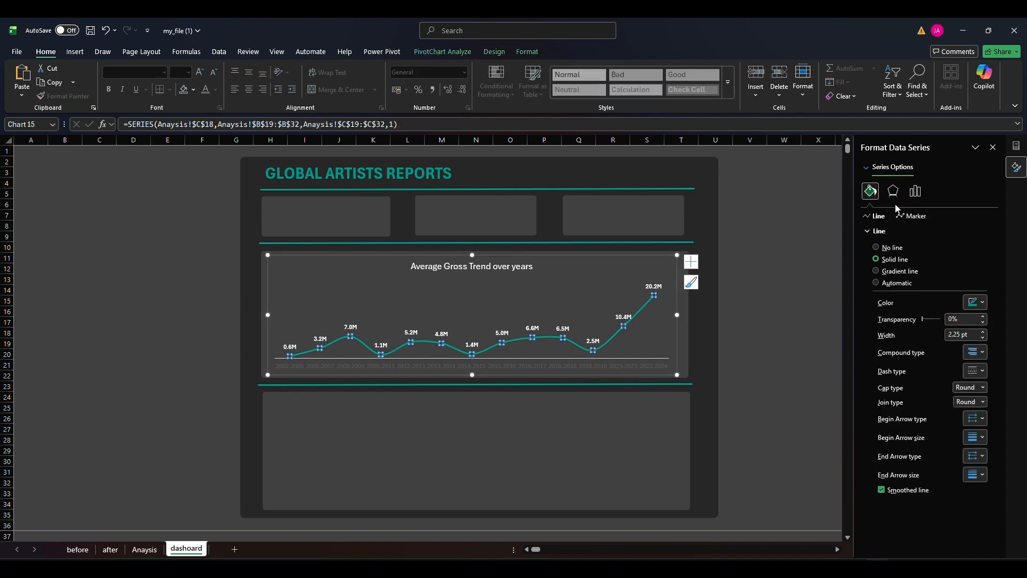
{"action": "left_click", "coordinate": [913, 216]}
{"action": "left_click", "coordinate": [897, 231]}
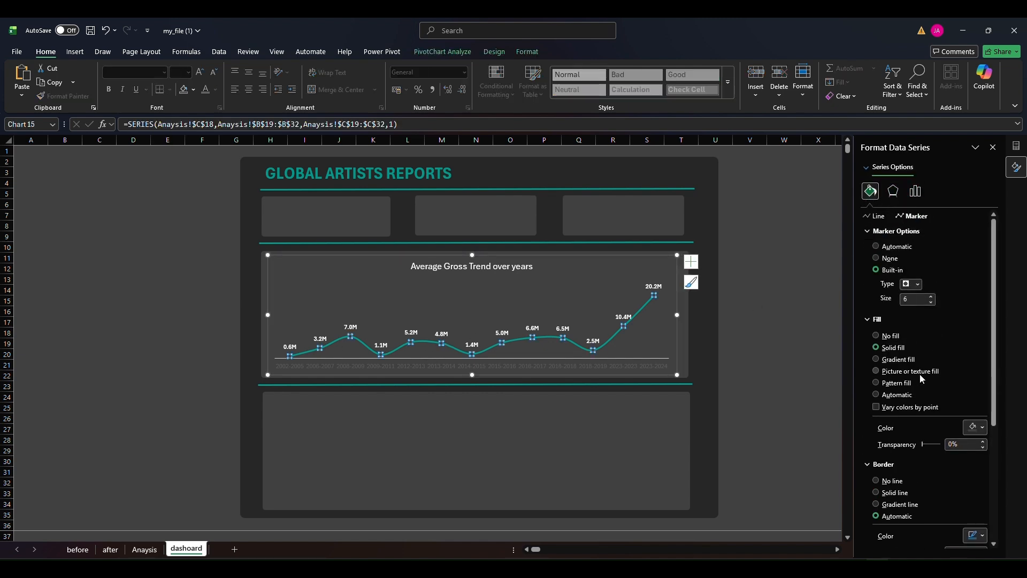
{"action": "left_click", "coordinate": [982, 429]}
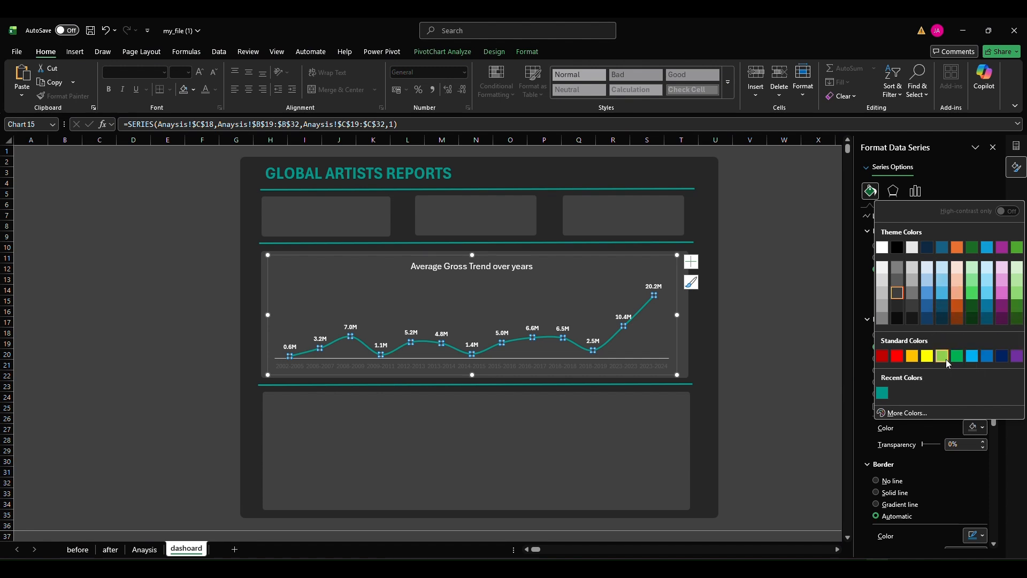
{"action": "left_click", "coordinate": [907, 412]}
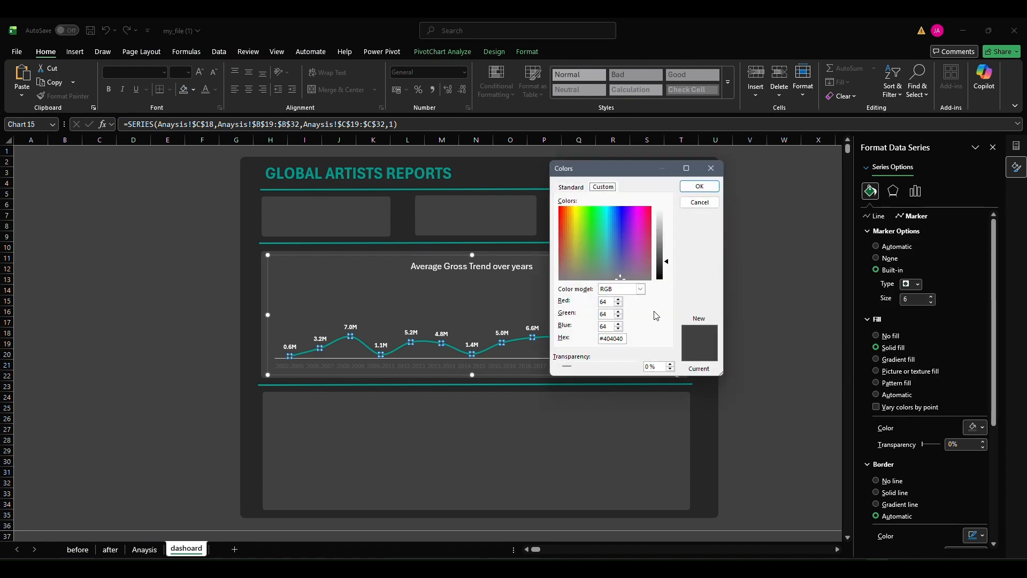
{"action": "double_click", "coordinate": [625, 341]}
{"action": "type", "text": "009"}
{"action": "key", "text": "Return"}
{"action": "left_click", "coordinate": [707, 297]}
{"action": "left_click", "coordinate": [701, 186]}
{"action": "left_click", "coordinate": [700, 186]}
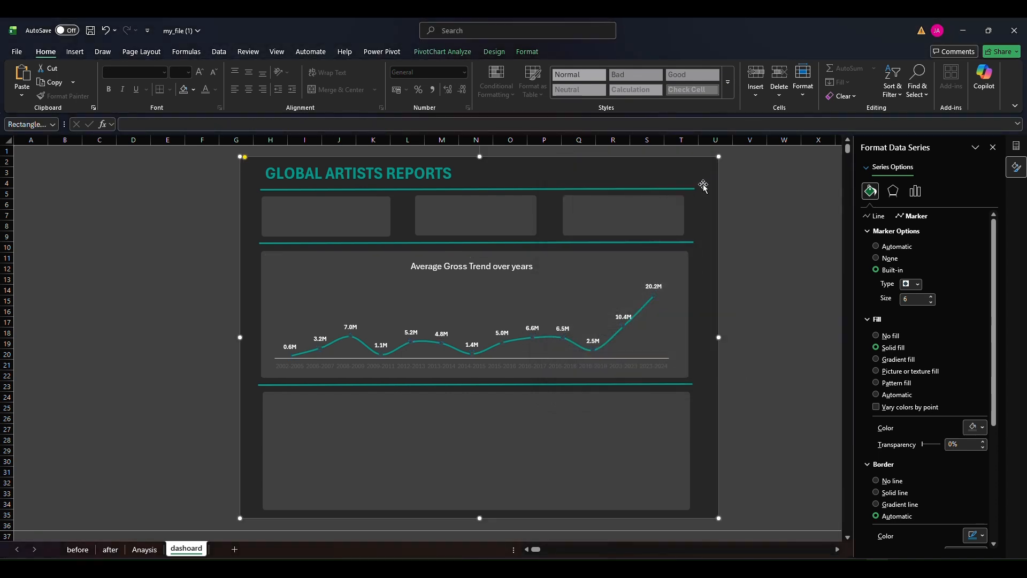
Fill the trend line's markers with white
{"action": "left_click", "coordinate": [532, 341]}
{"action": "left_click", "coordinate": [871, 191]}
{"action": "left_click", "coordinate": [913, 215]}
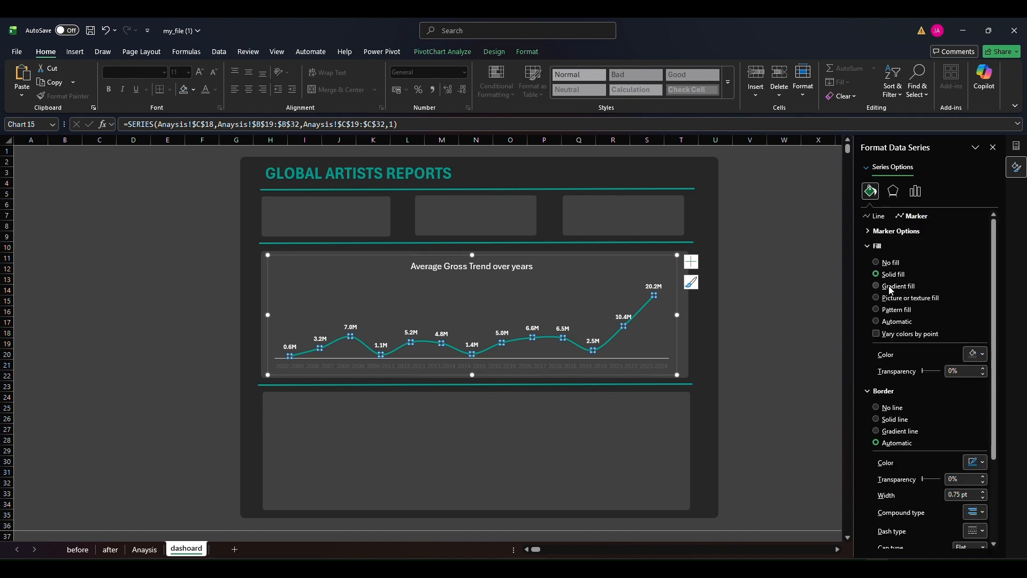
{"action": "left_click", "coordinate": [975, 353]}
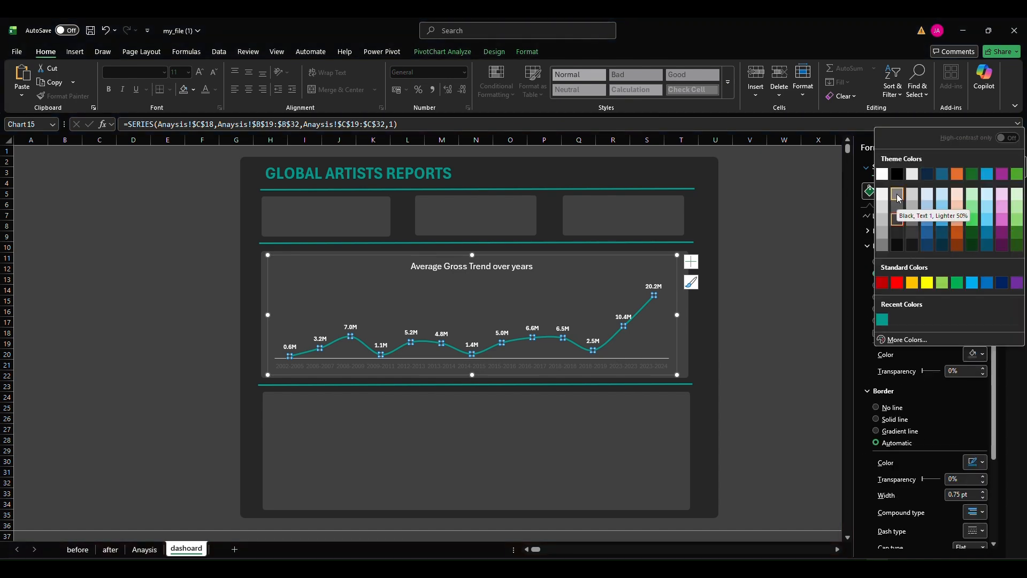
{"action": "left_click", "coordinate": [898, 198]}
{"action": "left_click", "coordinate": [762, 329]}
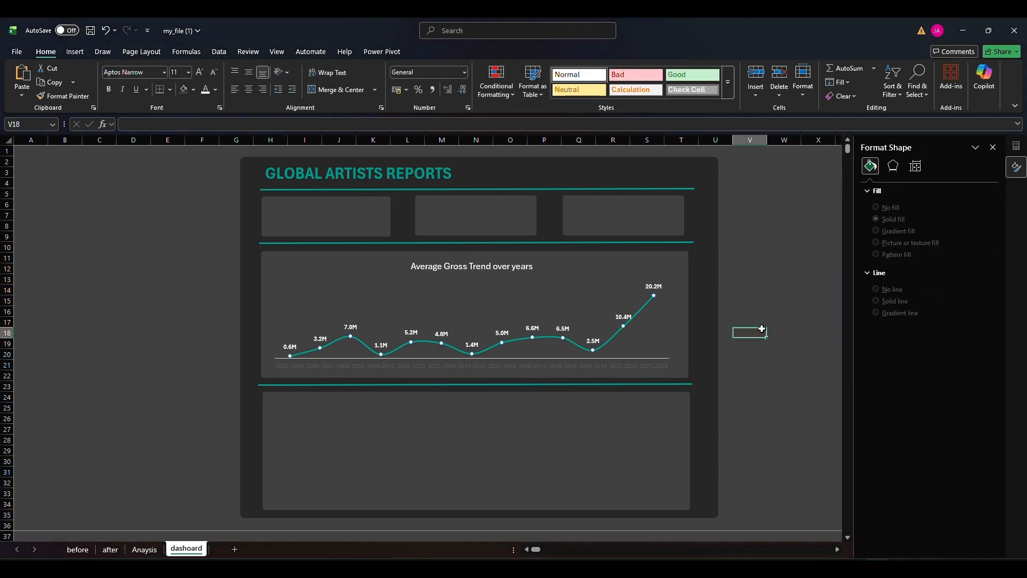
Move the trend chart's title to the chart's upper-left corner and make it bold in the recent teal
{"action": "left_click", "coordinate": [489, 270]}
{"action": "left_click_drag", "start_coordinate": [489, 271], "coordinate": [359, 271]}
{"action": "left_click", "coordinate": [358, 268]}
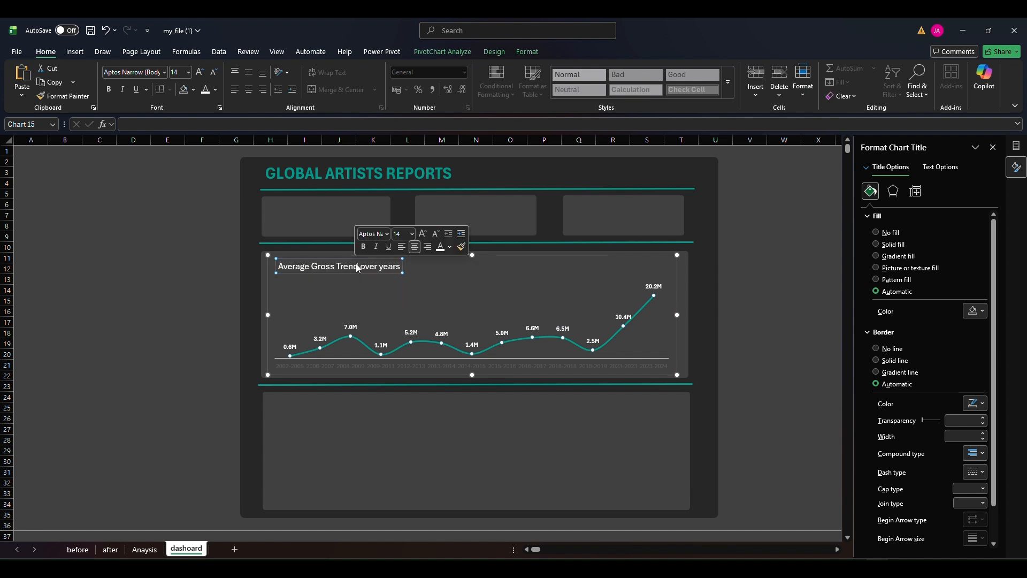
{"action": "triple_click", "coordinate": [357, 268]}
{"action": "left_click", "coordinate": [216, 90]}
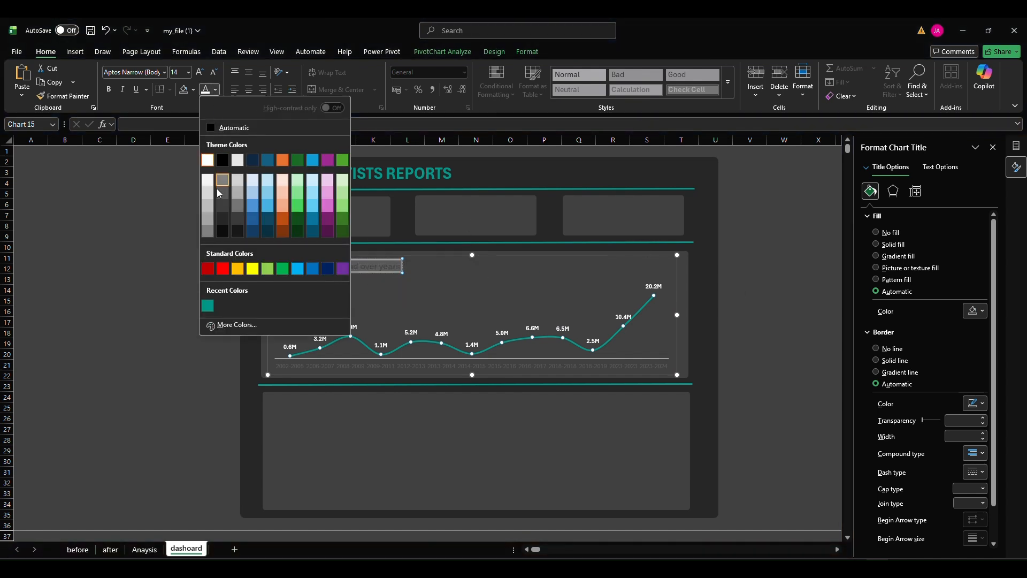
{"action": "left_click", "coordinate": [207, 306]}
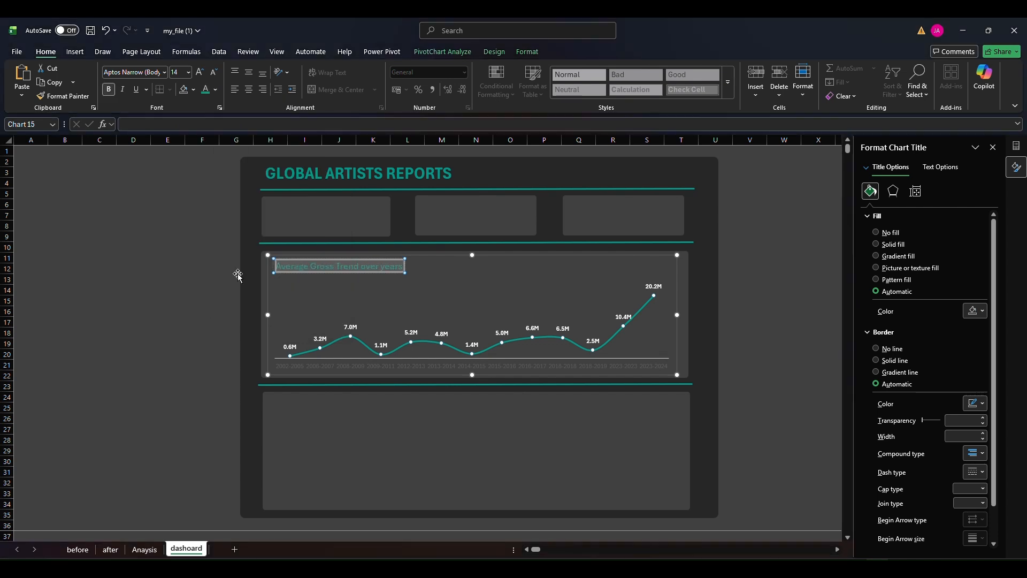
{"action": "left_click", "coordinate": [165, 271]}
Set the trend chart's horizontal axis type to Text axis and make its year labels white
{"action": "left_click", "coordinate": [463, 370]}
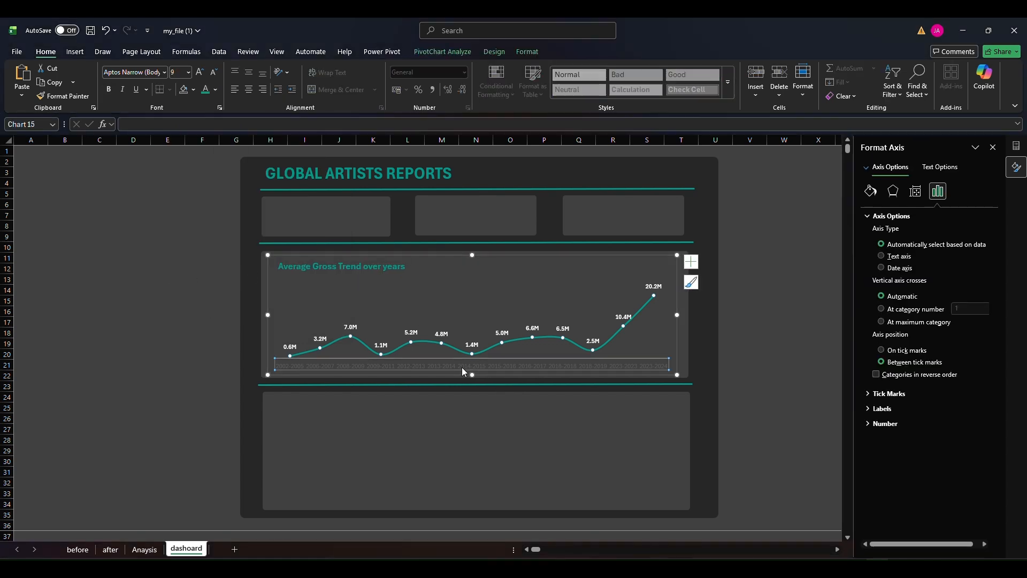
{"action": "left_click", "coordinate": [908, 255]}
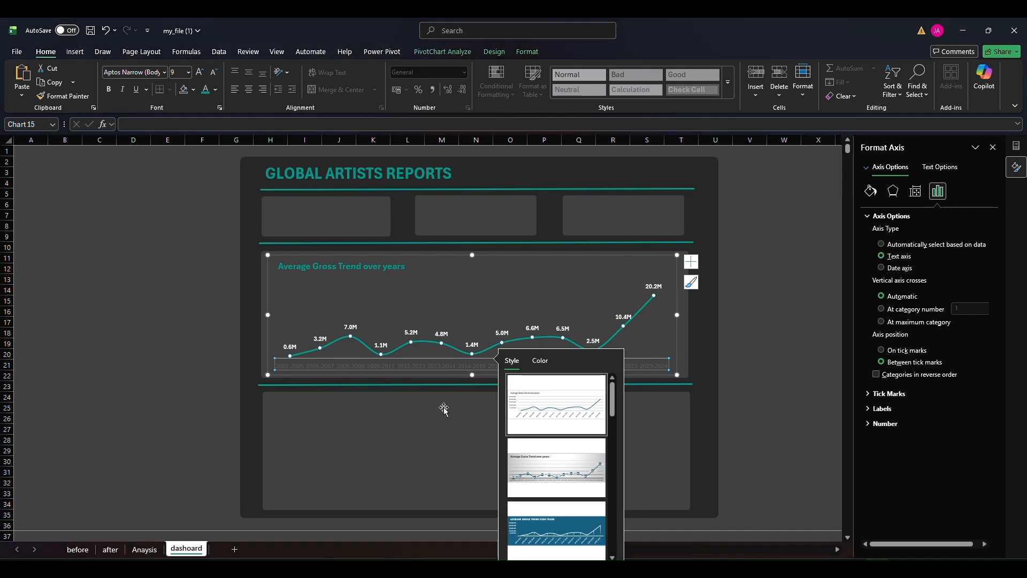
{"action": "left_click", "coordinate": [691, 266]}
{"action": "left_click", "coordinate": [691, 266]}
{"action": "left_click", "coordinate": [693, 283]}
{"action": "left_click", "coordinate": [693, 283]}
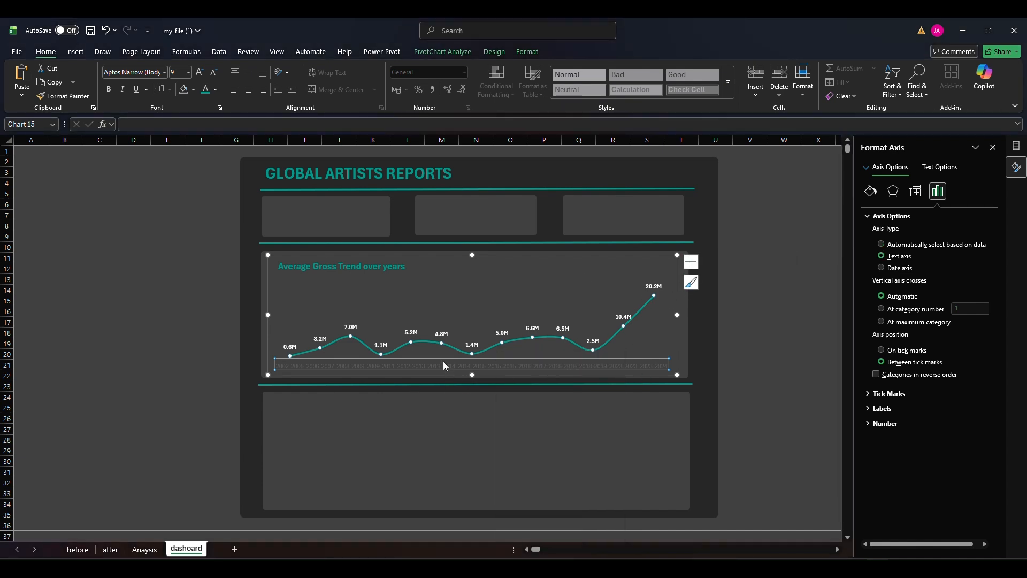
{"action": "left_click", "coordinate": [216, 90]}
{"action": "left_click", "coordinate": [211, 161]}
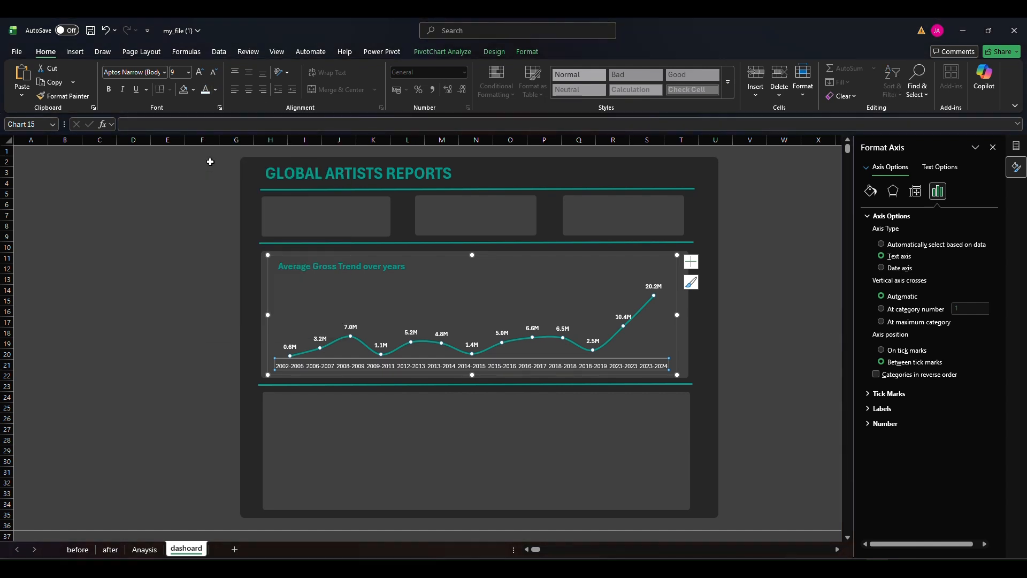
{"action": "left_click", "coordinate": [268, 317]}
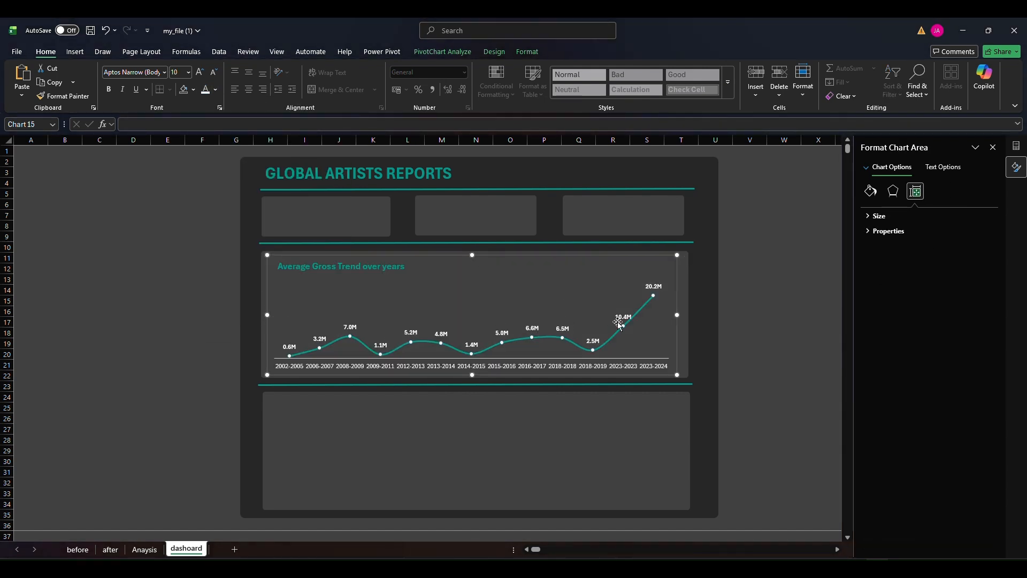
{"action": "left_click", "coordinate": [707, 328]}
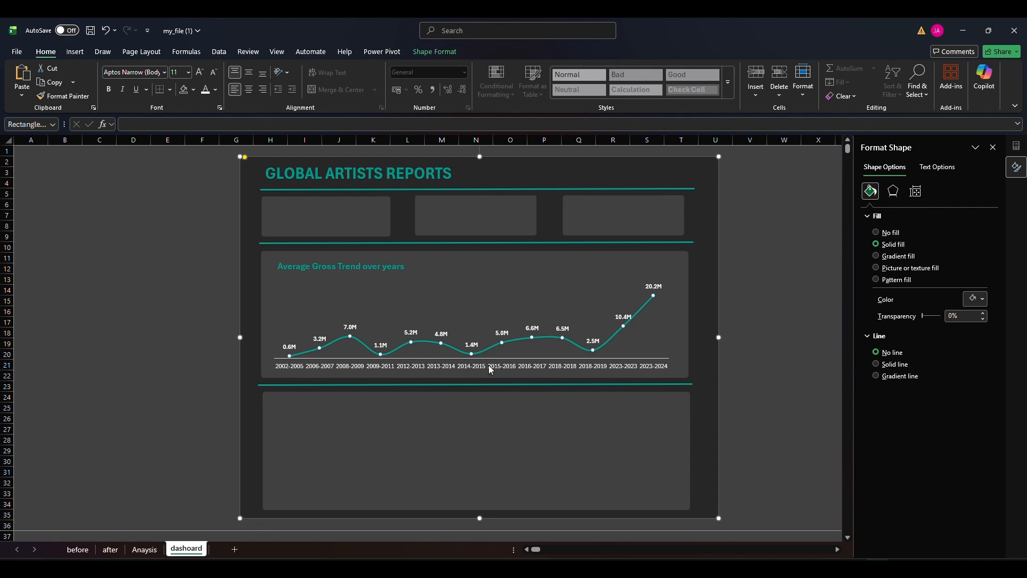
{"action": "left_click", "coordinate": [134, 258]}
Change the Average gross by Artists chart on the Anaysis sheet to Clustered Column and widen it
{"action": "left_click", "coordinate": [144, 550]}
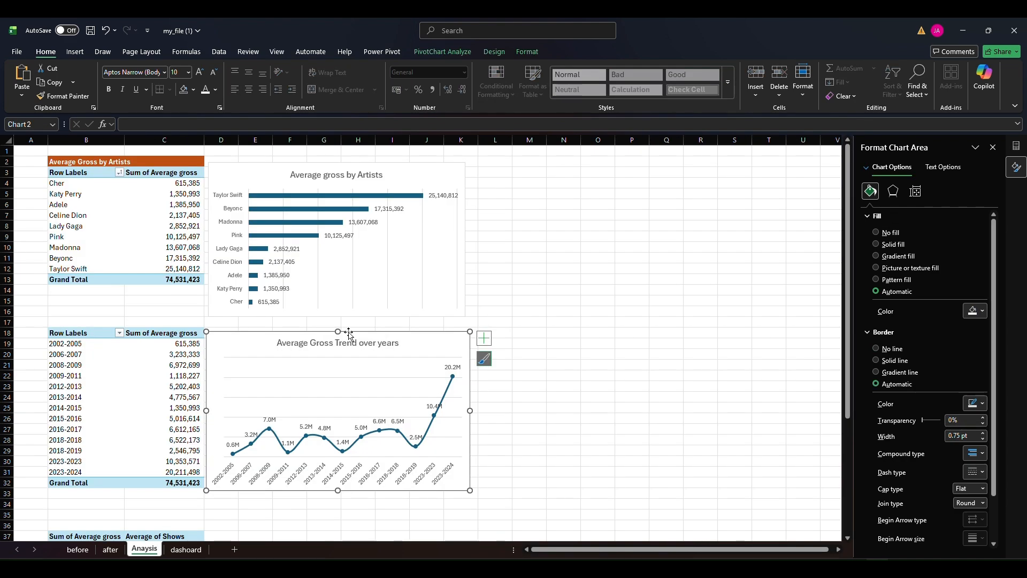
{"action": "left_click", "coordinate": [383, 258]}
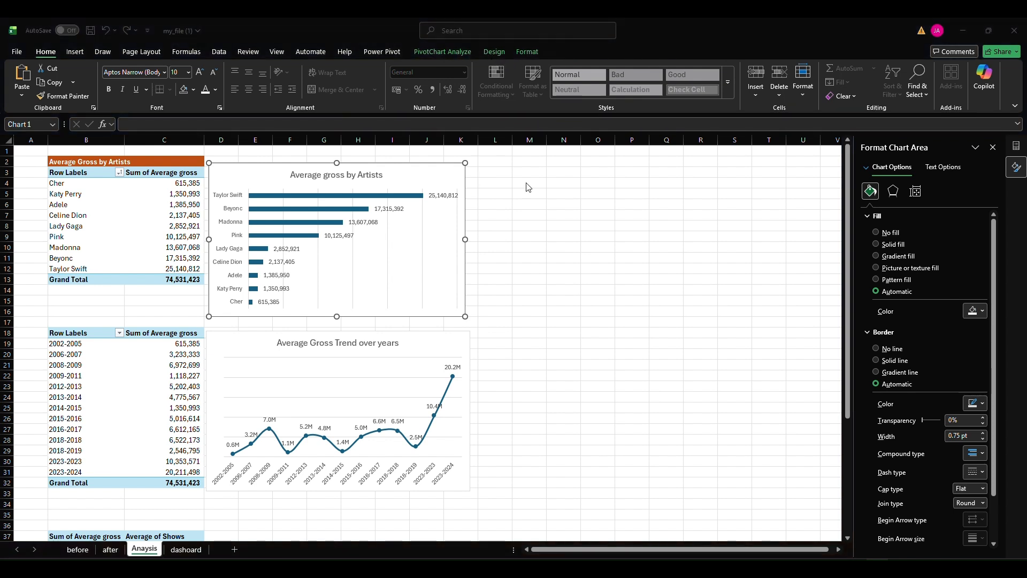
{"action": "left_click", "coordinate": [512, 206]}
{"action": "left_click", "coordinate": [464, 171]}
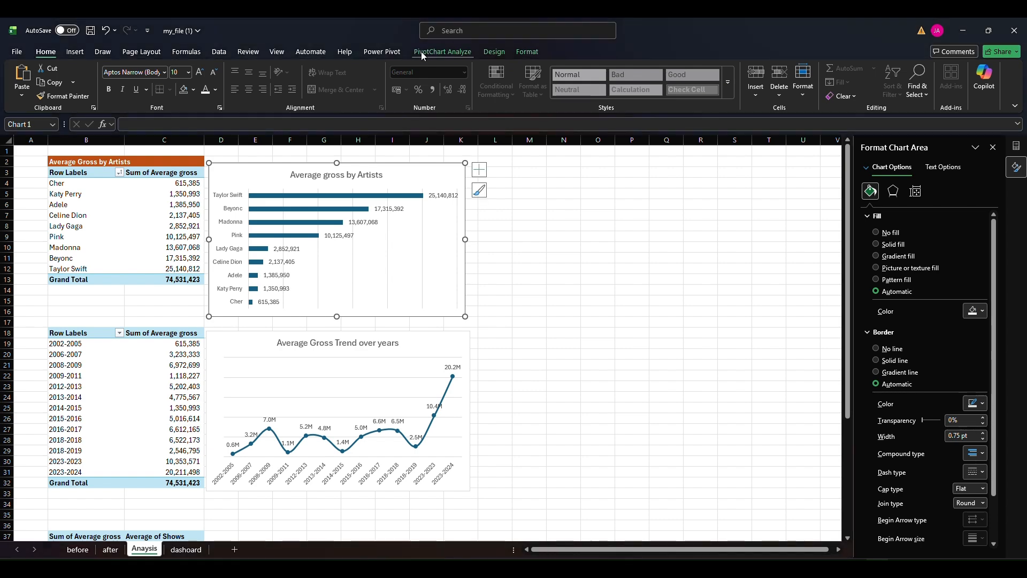
{"action": "left_click", "coordinate": [422, 51]}
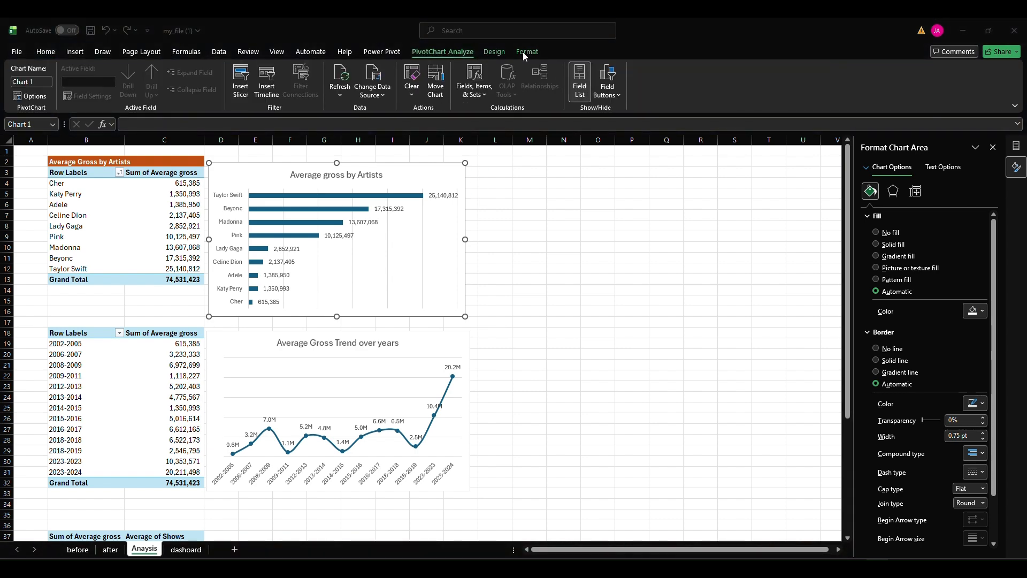
{"action": "left_click", "coordinate": [494, 52]}
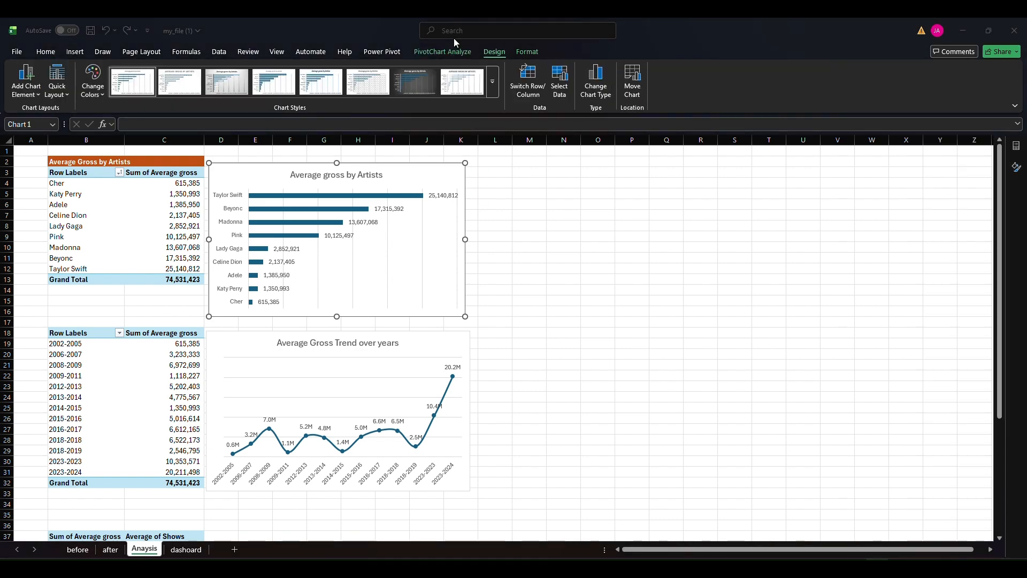
{"action": "left_click", "coordinate": [599, 91]}
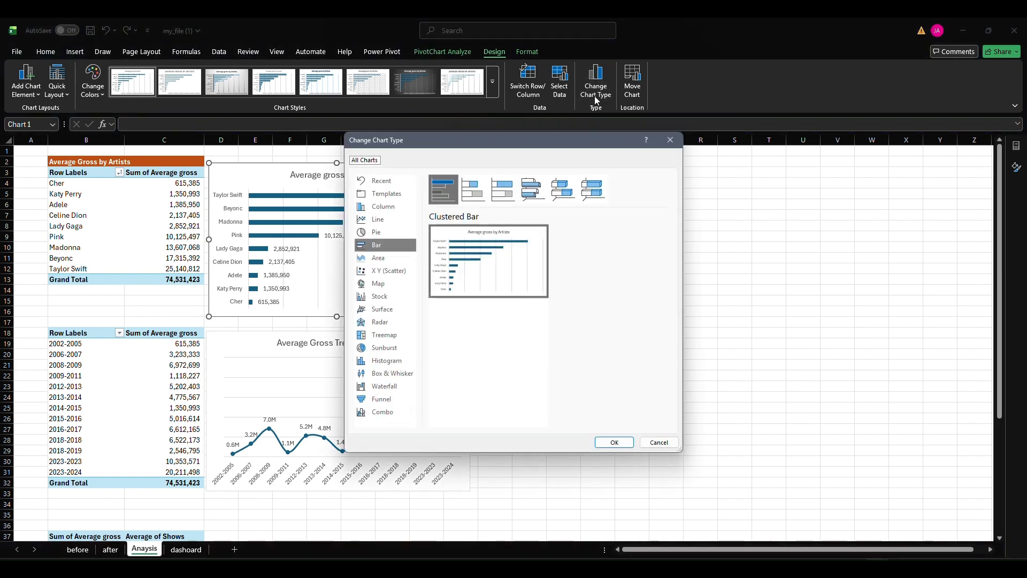
{"action": "left_click", "coordinate": [388, 196]}
{"action": "left_click", "coordinate": [387, 209]}
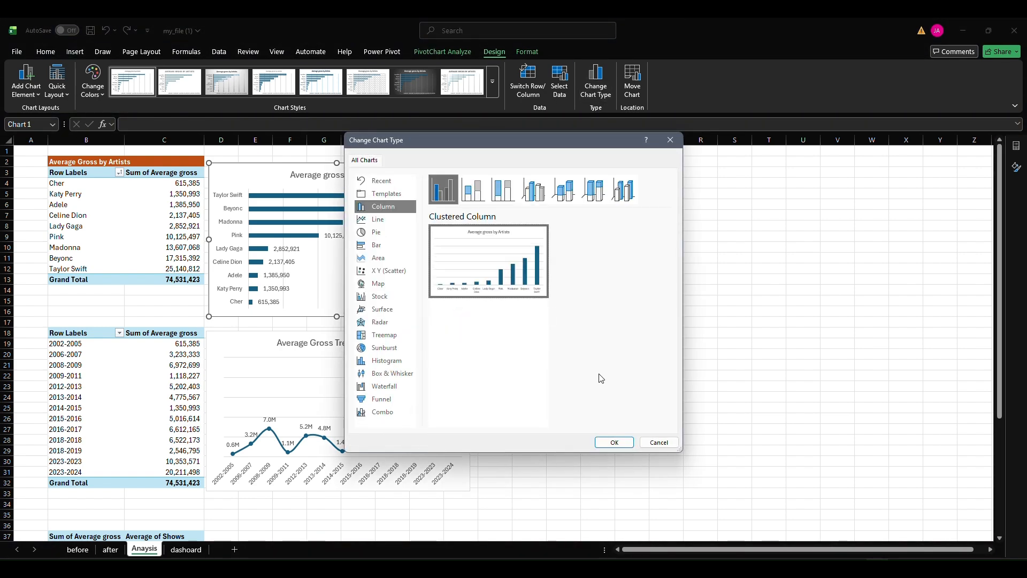
{"action": "left_click", "coordinate": [615, 442]}
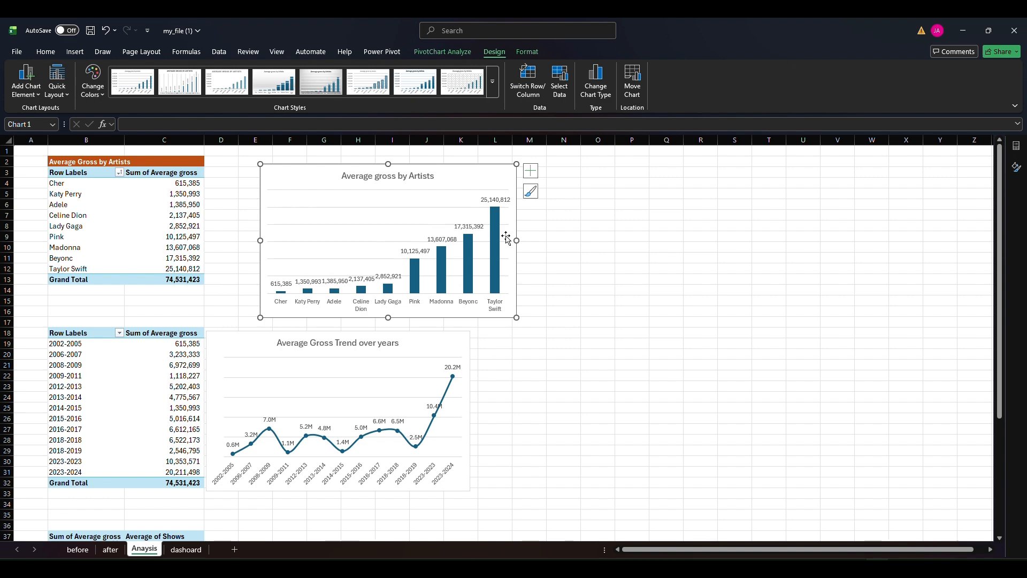
{"action": "left_click_drag", "start_coordinate": [512, 240], "coordinate": [548, 240]}
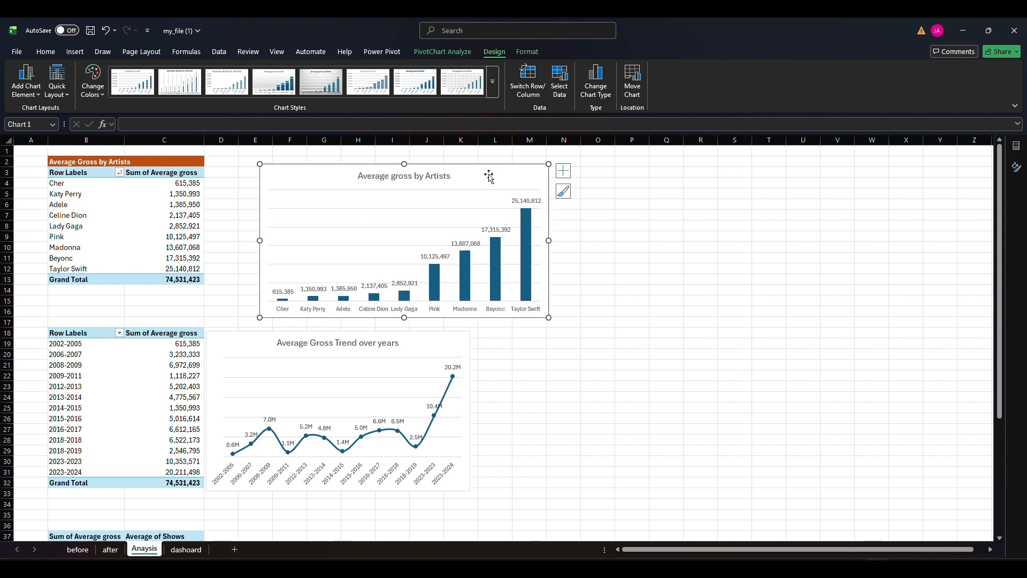
Copy the artists column chart to the dashoard sheet and resize it to fill the empty panel below the trend chart
{"action": "key", "text": "ctrl+c"}
{"action": "left_click", "coordinate": [186, 549]}
{"action": "key", "text": "ctrl+v"}
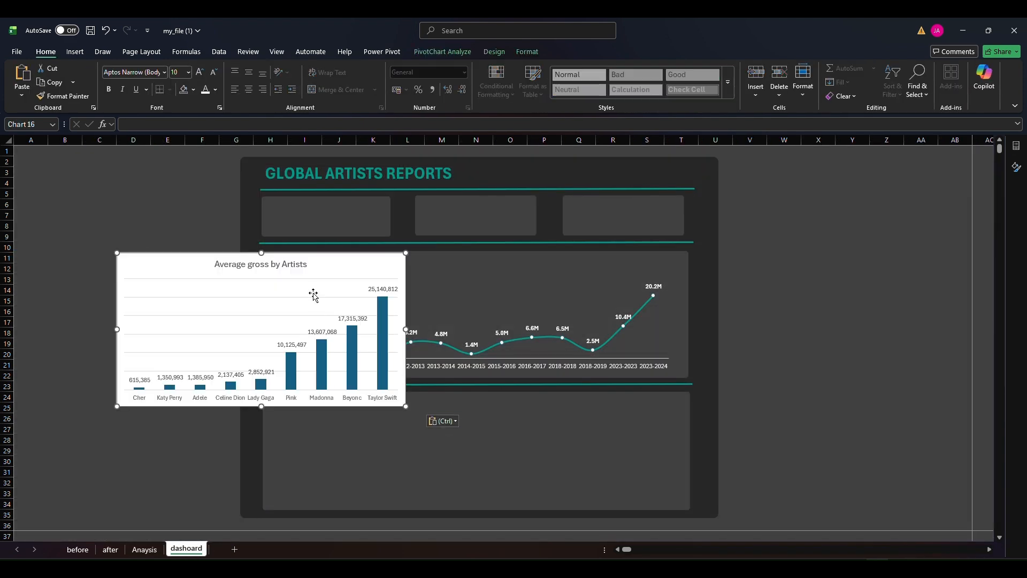
{"action": "left_click_drag", "start_coordinate": [303, 257], "coordinate": [416, 404]}
{"action": "left_click", "coordinate": [561, 461]}
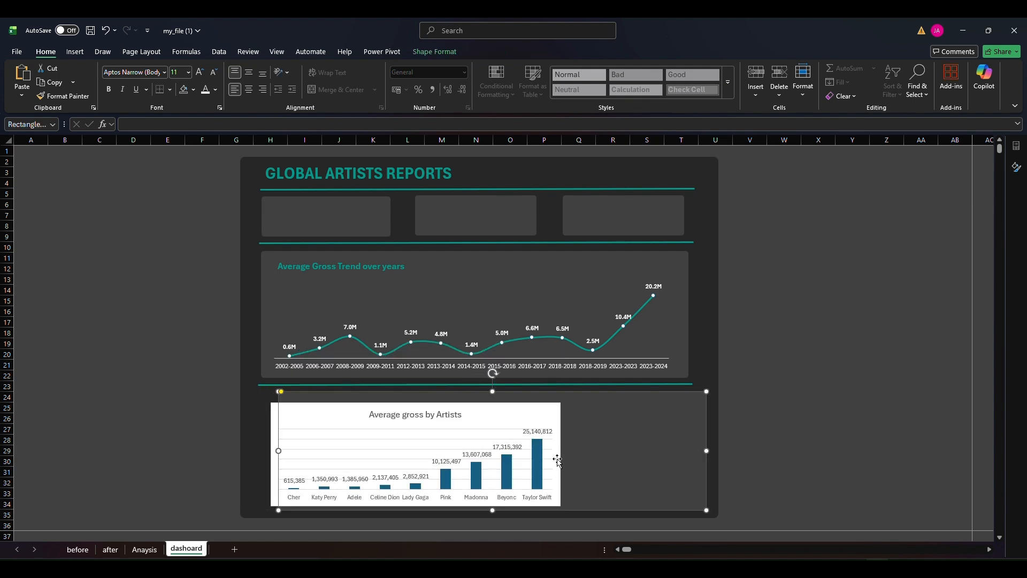
{"action": "left_click_drag", "start_coordinate": [557, 461], "coordinate": [678, 443]}
{"action": "left_click", "coordinate": [541, 459]}
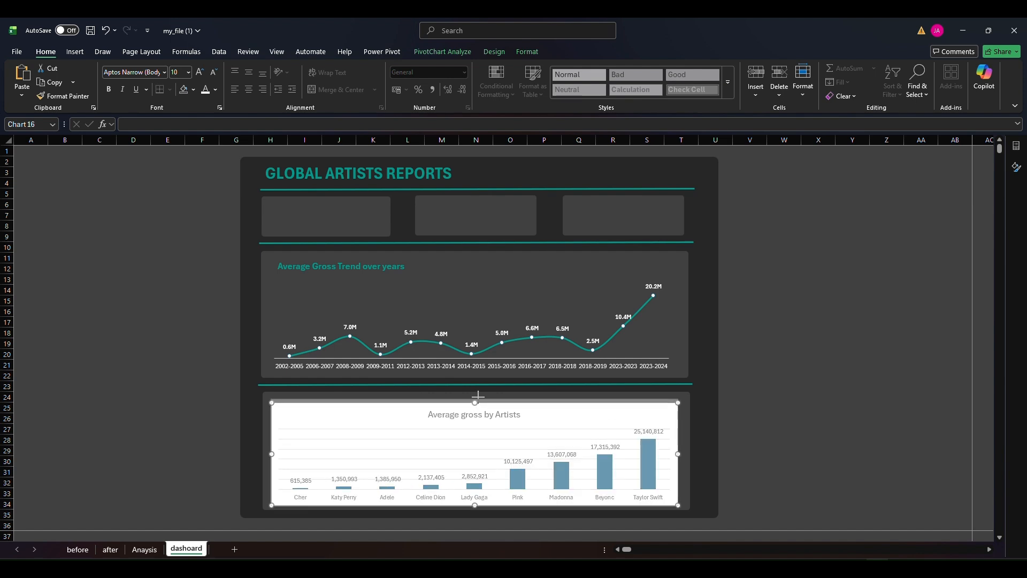
{"action": "left_click_drag", "start_coordinate": [478, 395], "coordinate": [478, 388]}
Try to apply the trend chart's formatting to the artists column chart with Format Painter
{"action": "left_click", "coordinate": [307, 291]}
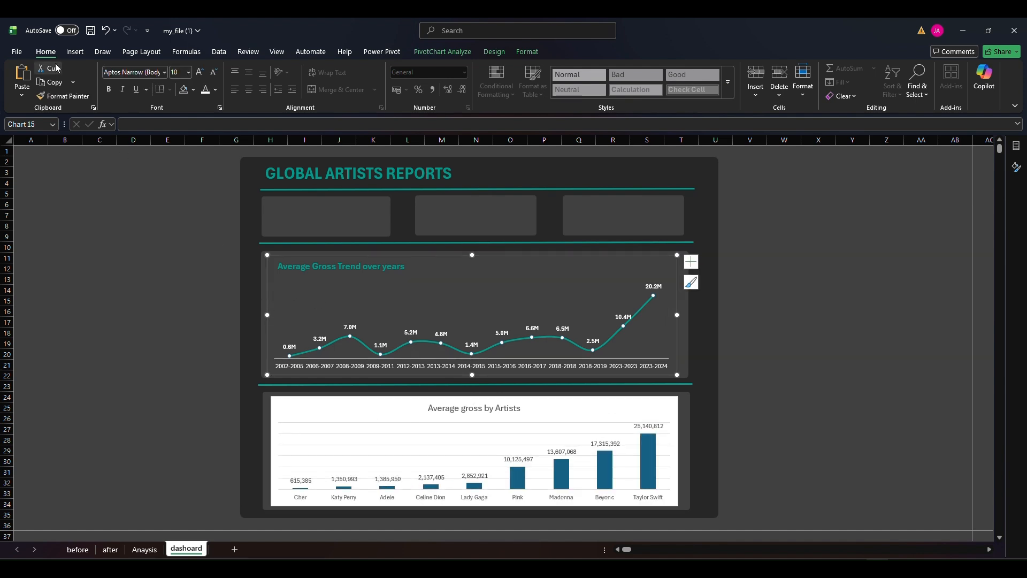
{"action": "left_click", "coordinate": [297, 410]}
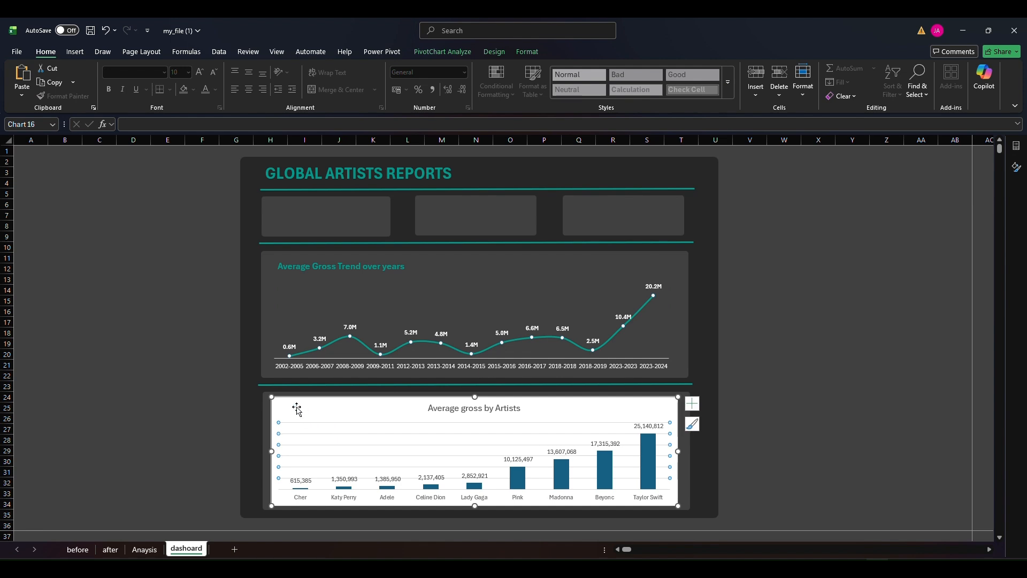
{"action": "left_click", "coordinate": [265, 323]}
{"action": "left_click", "coordinate": [51, 97]}
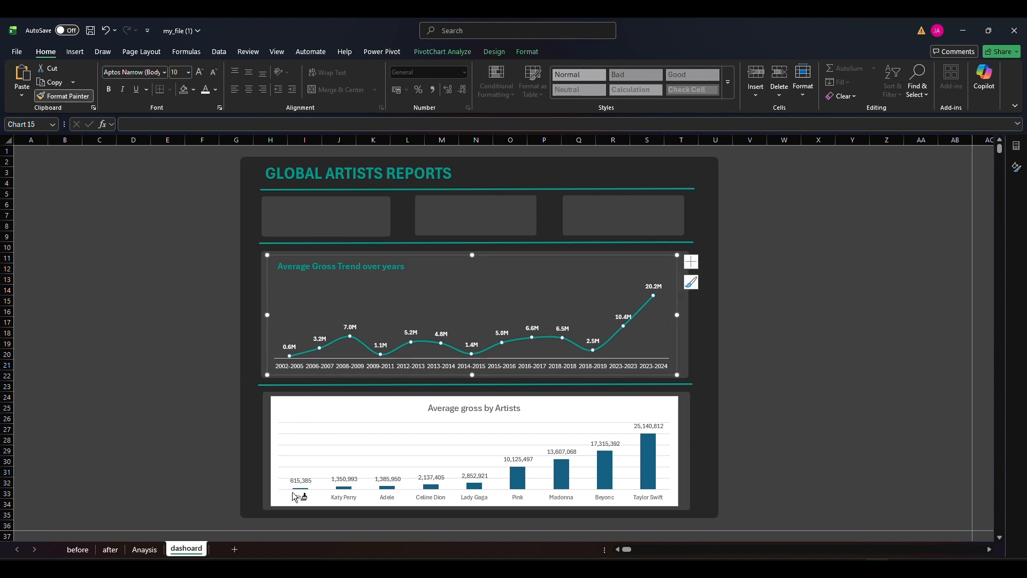
{"action": "left_click", "coordinate": [294, 495]}
{"action": "left_click", "coordinate": [402, 432]}
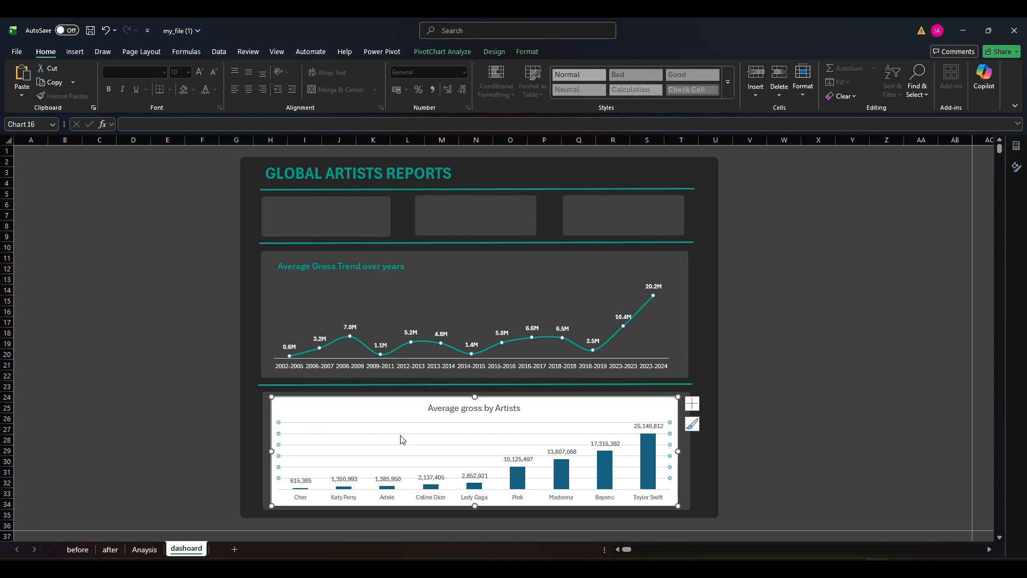
Delete the artists column chart's gridlines and set its chart area to no fill and no border line
{"action": "key", "text": "Delete"}
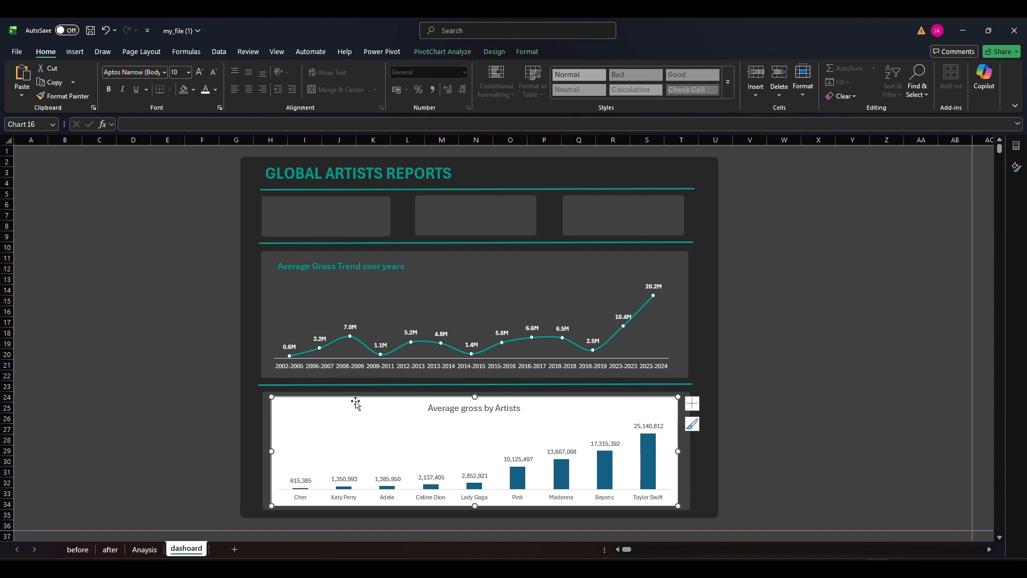
{"action": "left_click", "coordinate": [1016, 167]}
{"action": "left_click", "coordinate": [876, 232]}
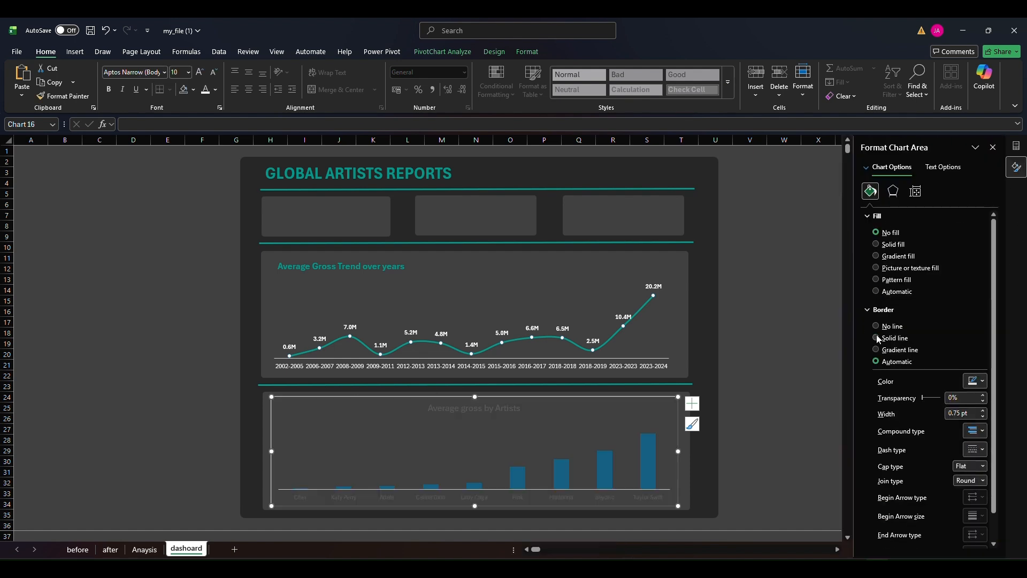
{"action": "left_click", "coordinate": [876, 326]}
Fill the artists chart's columns with the trend line's teal and make their data labels white
{"action": "left_click", "coordinate": [652, 465]}
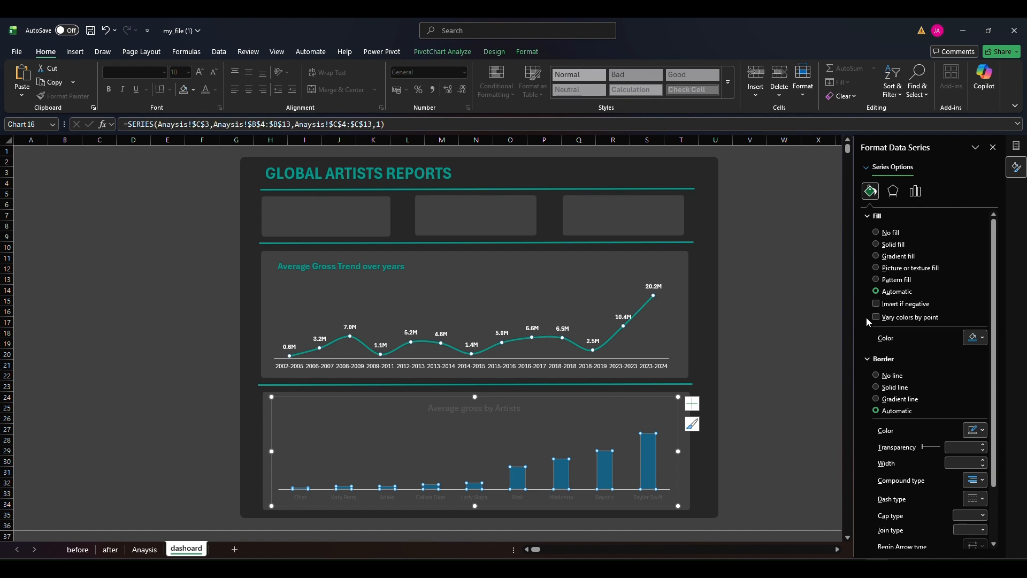
{"action": "left_click", "coordinate": [983, 338]}
{"action": "left_click", "coordinate": [881, 539]}
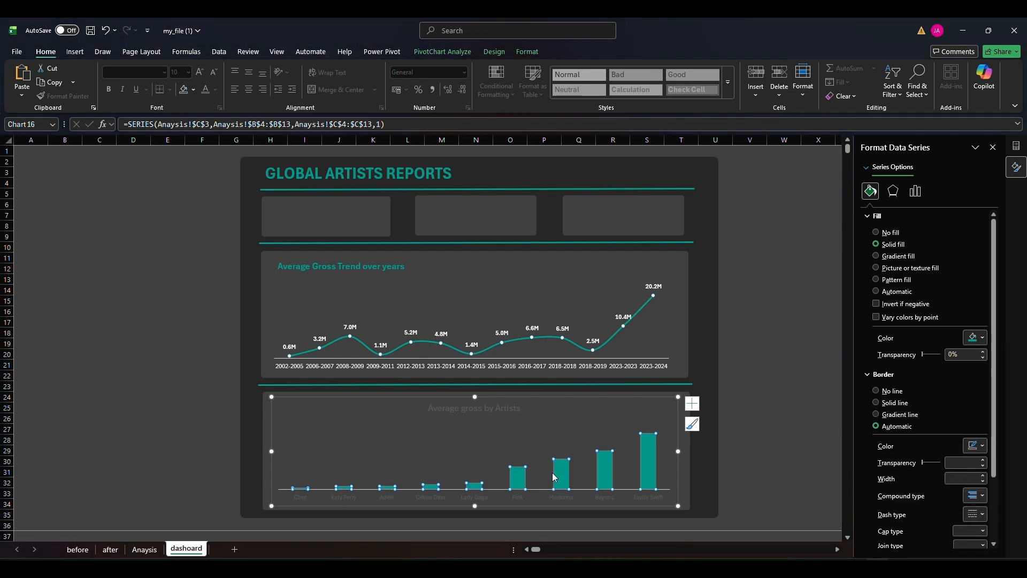
{"action": "left_click", "coordinate": [560, 452]}
{"action": "left_click", "coordinate": [205, 91]}
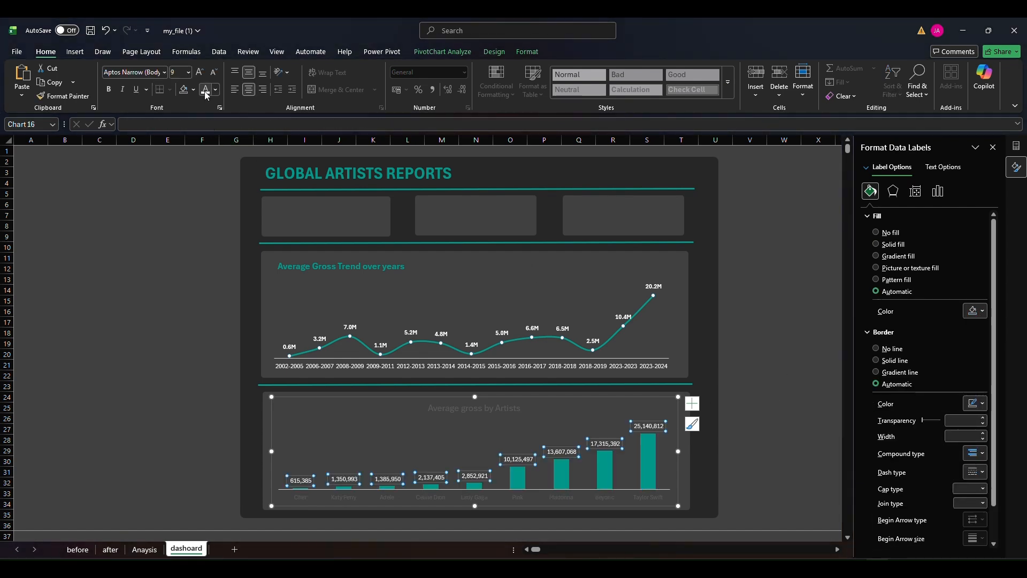
Replace the General number format code of the artists chart's data labels with a custom code starting with 0
{"action": "double_click", "coordinate": [527, 463]}
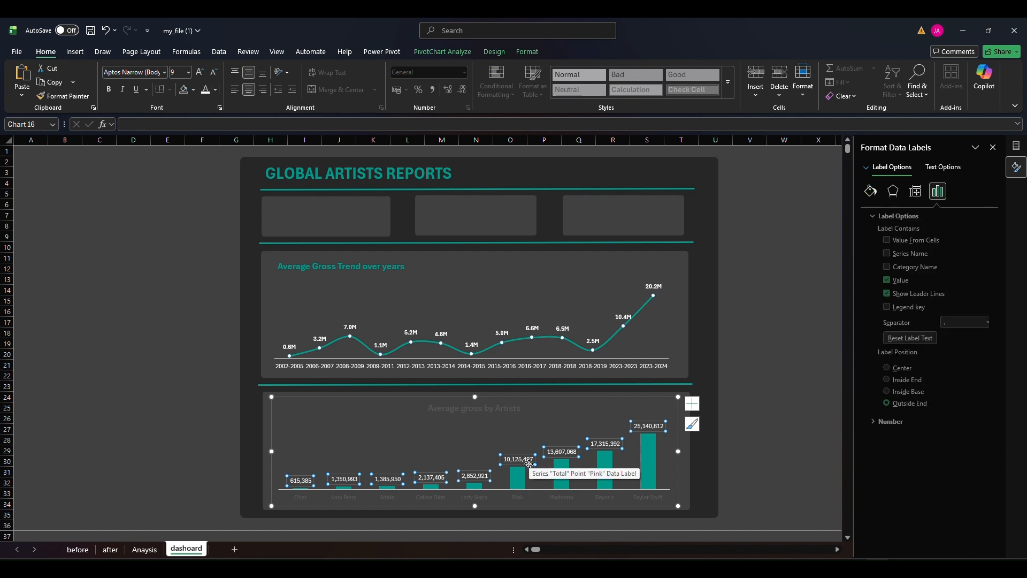
{"action": "left_click", "coordinate": [870, 423]}
{"action": "left_click_drag", "start_coordinate": [911, 483], "coordinate": [886, 487]}
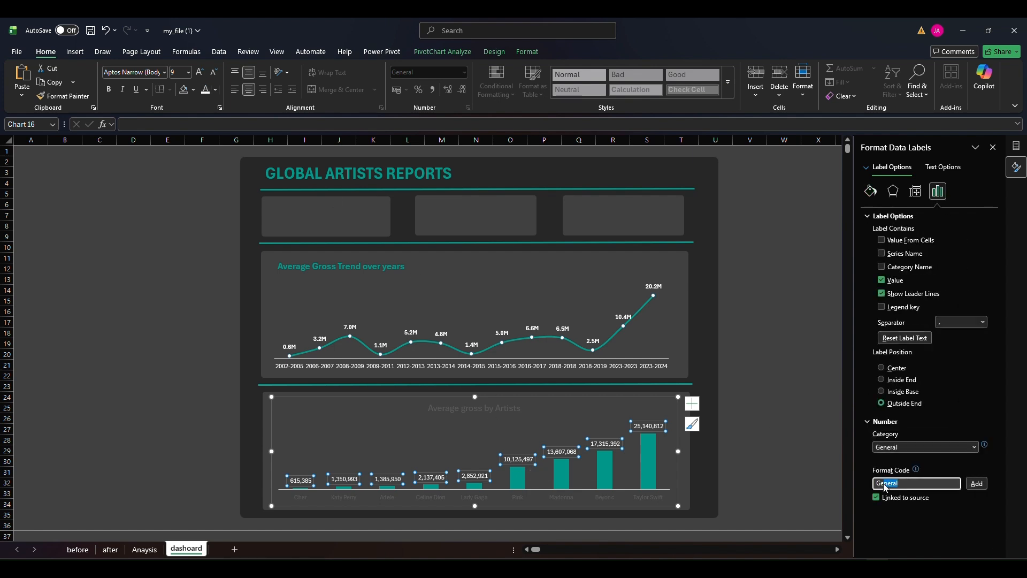
{"action": "type", "text": "0,,.00\"M"}
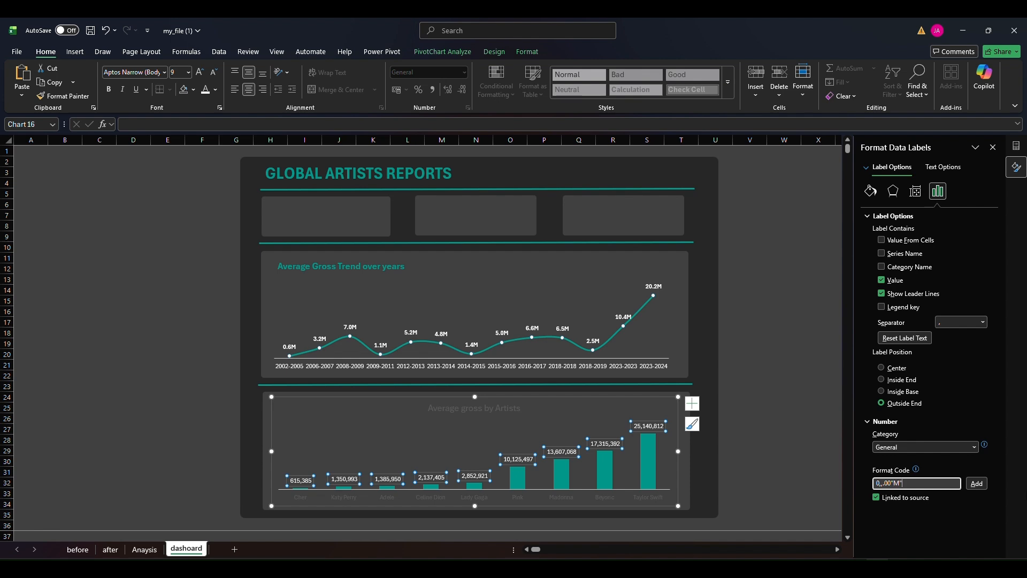
Apply the custom number format 0.00,,"M" to the artists chart's data labels
{"action": "left_click", "coordinate": [976, 484]}
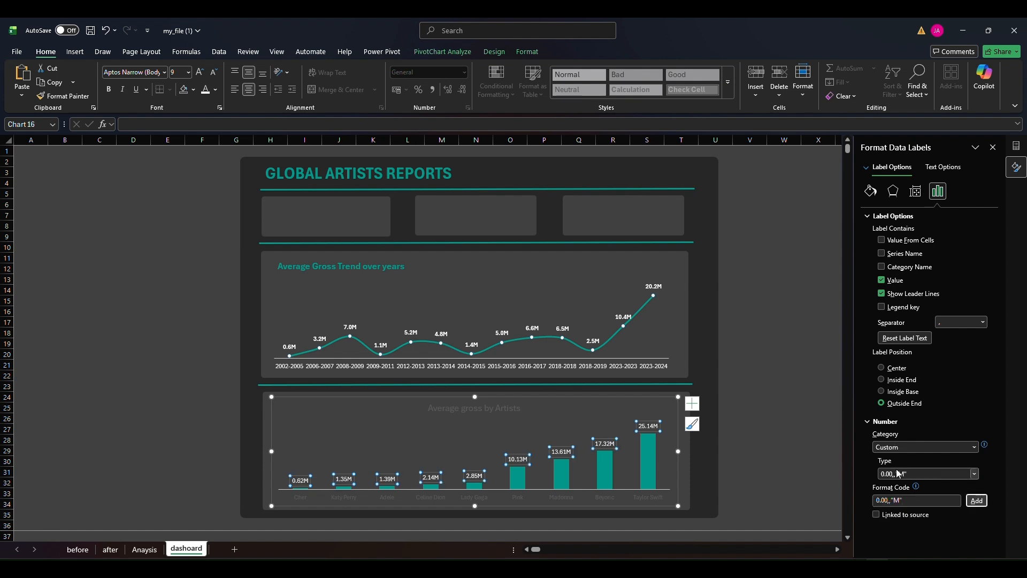
Make the artists chart's title bold teal and move it to the chart's upper-left corner
{"action": "left_click", "coordinate": [481, 413]}
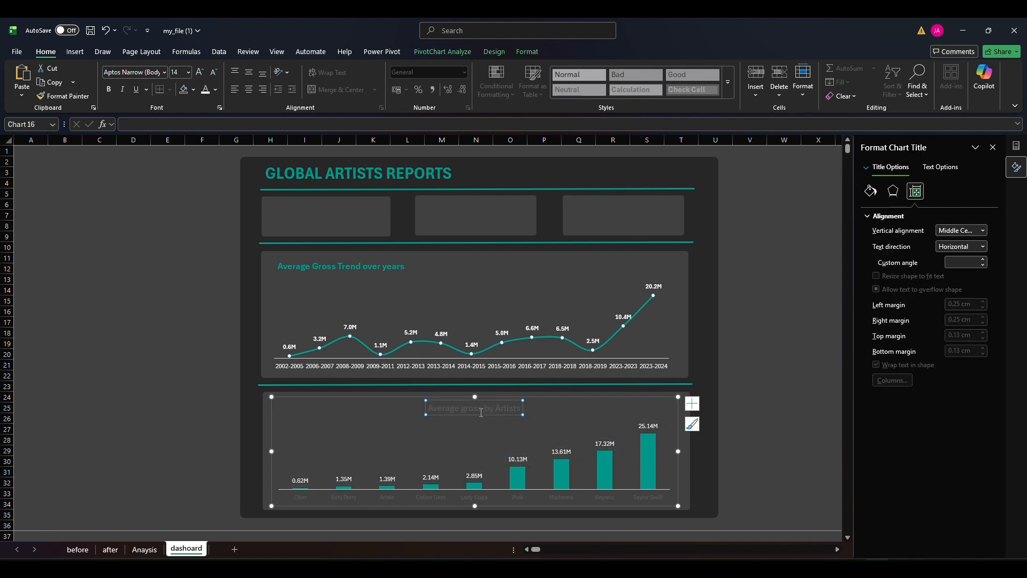
{"action": "left_click", "coordinate": [216, 90]}
{"action": "left_click", "coordinate": [209, 305]}
{"action": "left_click", "coordinate": [108, 89]}
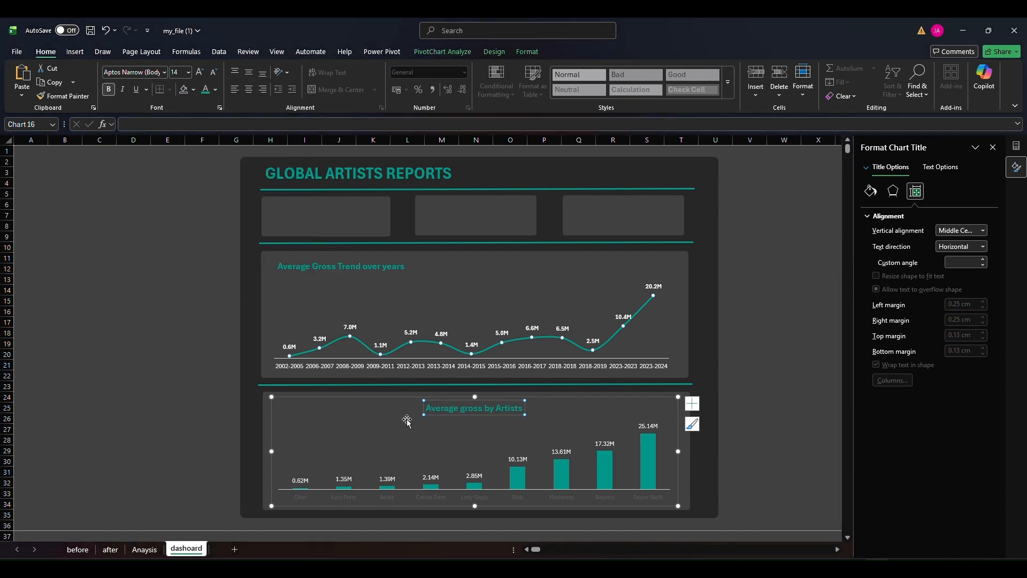
{"action": "left_click", "coordinate": [464, 419]}
{"action": "left_click_drag", "start_coordinate": [471, 411], "coordinate": [332, 416]}
{"action": "left_click", "coordinate": [181, 421]}
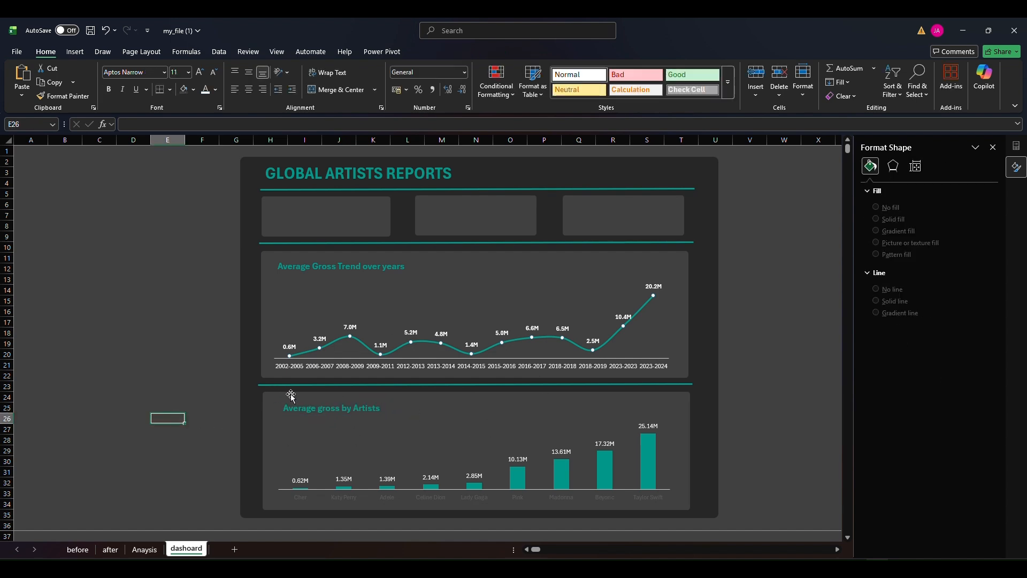
Shrink the trend chart's plot area slightly from its lower and left edges
{"action": "left_click", "coordinate": [480, 295]}
{"action": "left_click_drag", "start_coordinate": [472, 357], "coordinate": [472, 348]}
{"action": "left_click", "coordinate": [475, 357]}
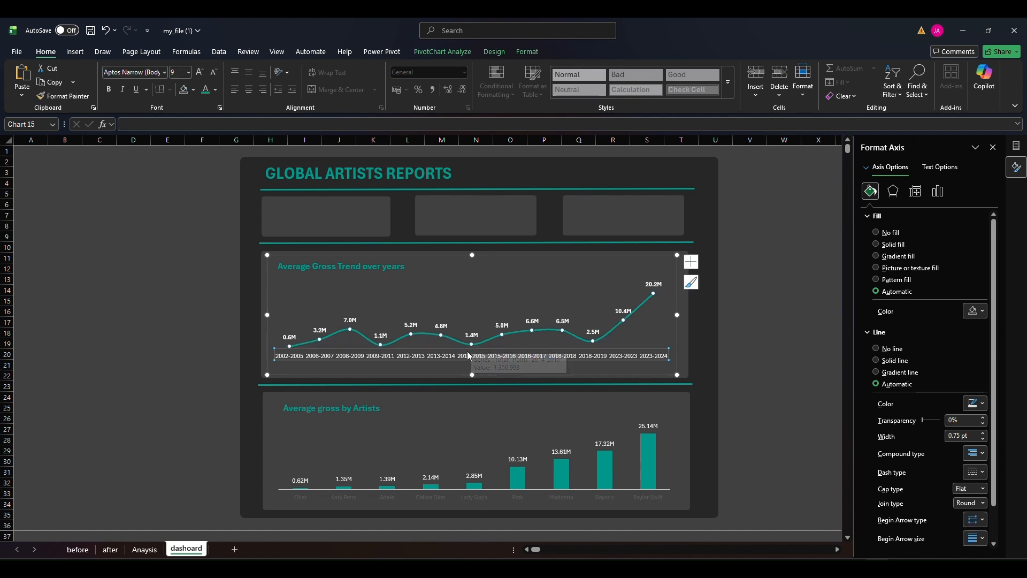
{"action": "left_click", "coordinate": [470, 347]}
{"action": "left_click_drag", "start_coordinate": [471, 348], "coordinate": [471, 353]}
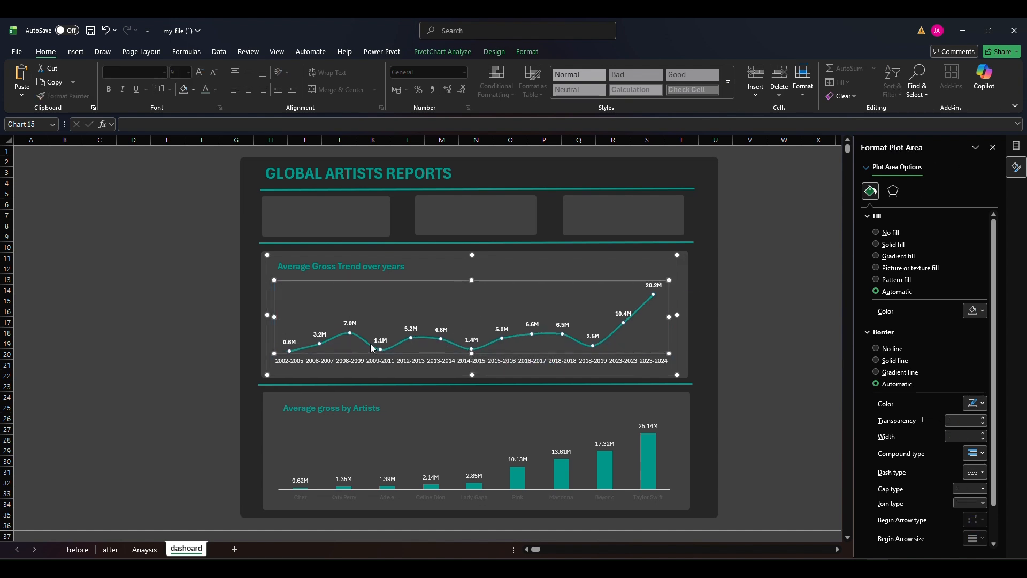
{"action": "mouse_move", "coordinate": [275, 321]}
{"action": "left_mouse_down"}
{"action": "mouse_move", "coordinate": [289, 320]}
{"action": "mouse_move", "coordinate": [277, 322]}
{"action": "left_mouse_up"}
{"action": "left_click", "coordinate": [202, 311]}
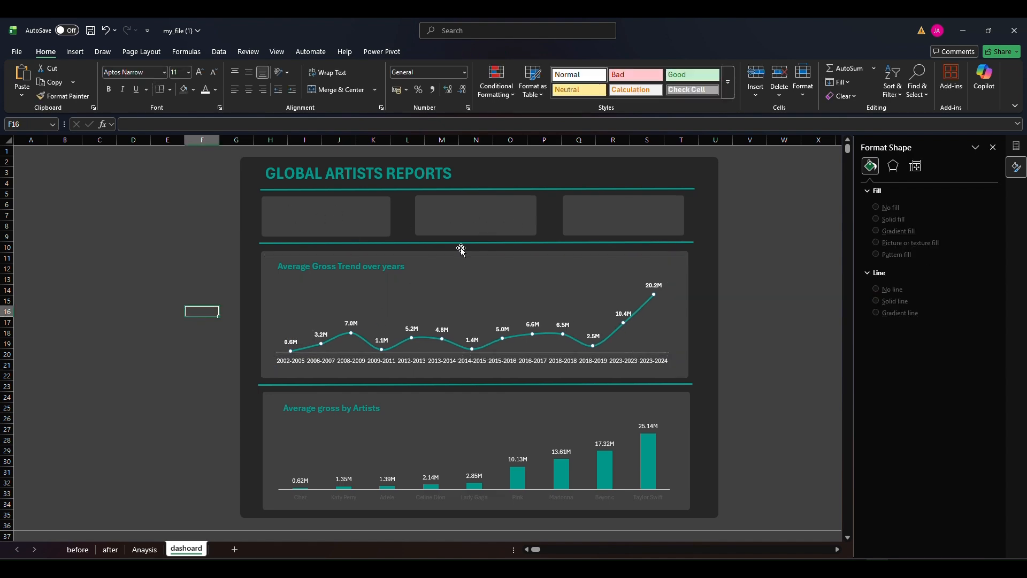
Check the summary PivotTable on the Anaysis sheet and add an "Average Gross" text box without fill or outline to the first KPI card
{"action": "left_click", "coordinate": [144, 549]}
{"action": "scroll", "coordinate": [196, 422], "scroll_direction": "down", "scroll_amount": 5}
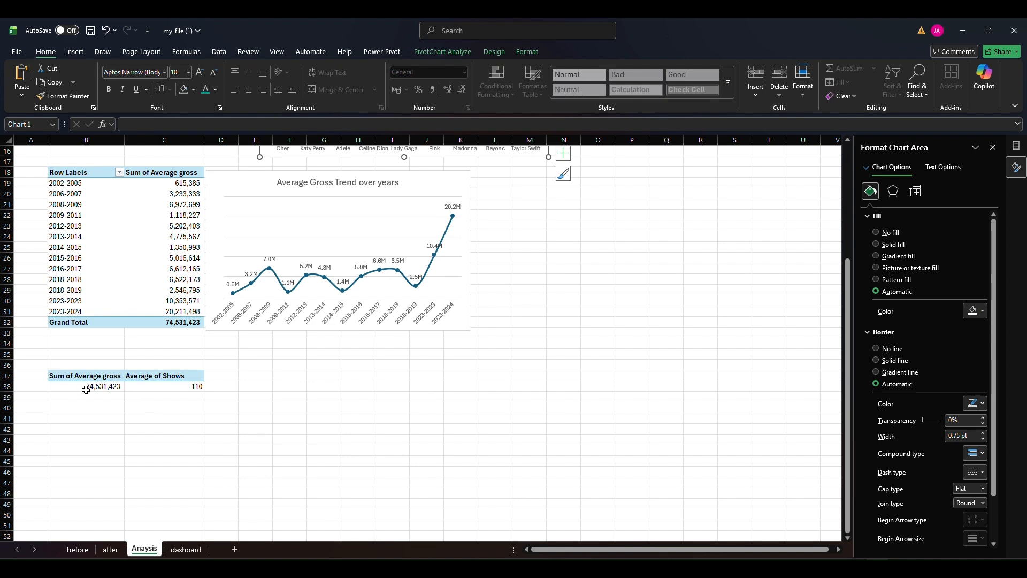
{"action": "left_click", "coordinate": [85, 389]}
{"action": "left_click", "coordinate": [186, 550]}
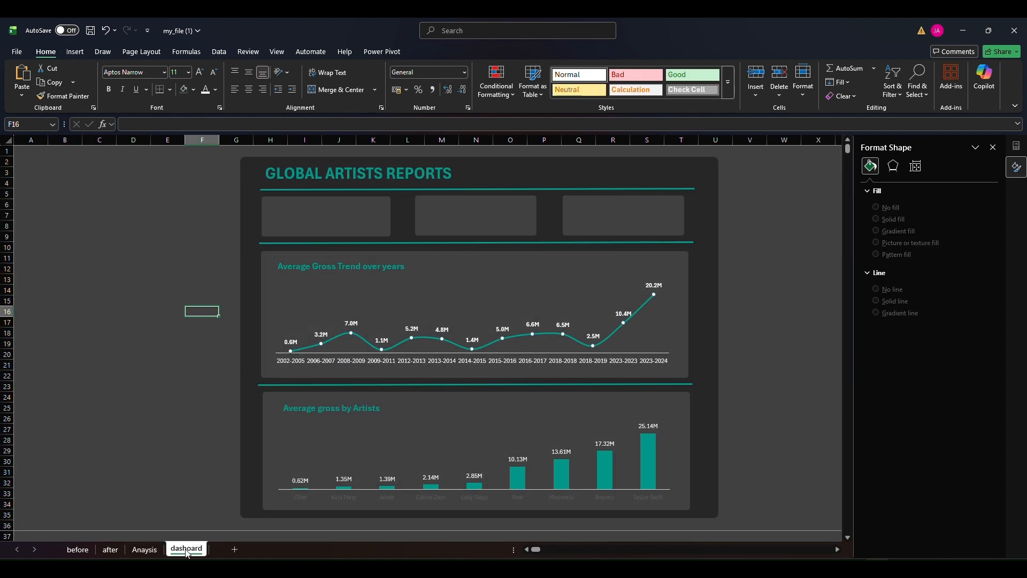
{"action": "left_click", "coordinate": [76, 54]}
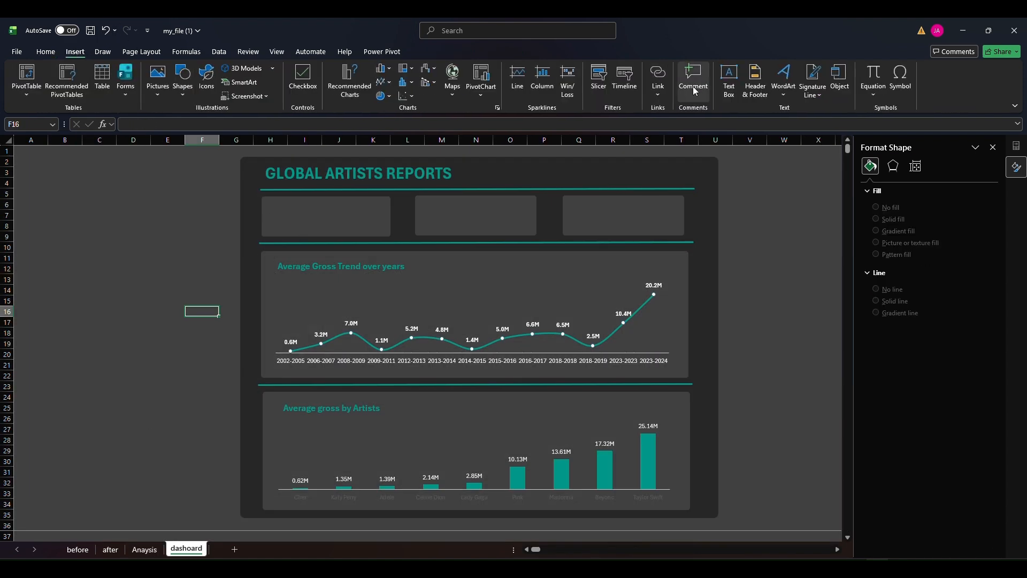
{"action": "left_click", "coordinate": [728, 80]}
{"action": "left_click_drag", "start_coordinate": [264, 198], "coordinate": [351, 214]}
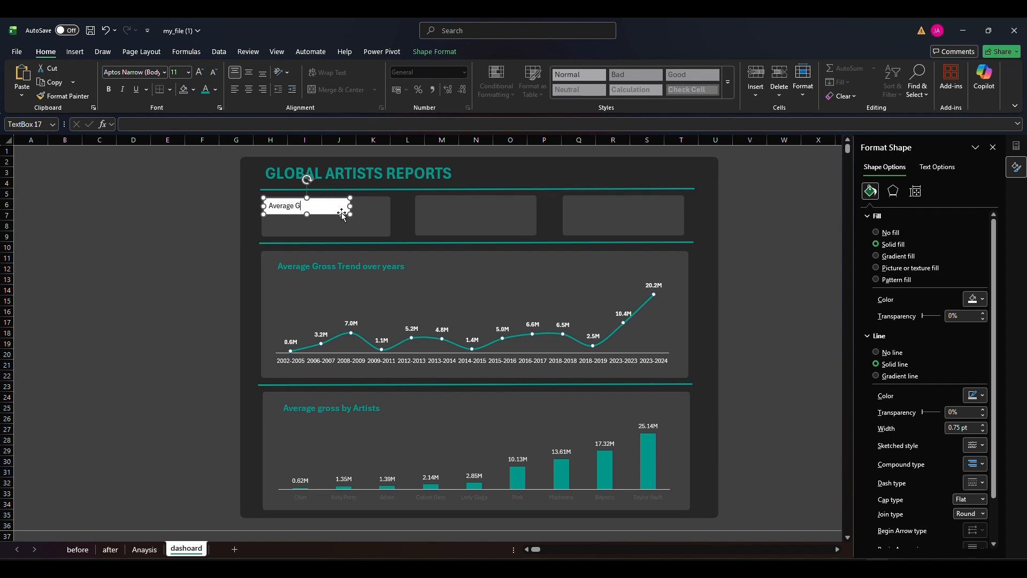
{"action": "left_click", "coordinate": [433, 52]}
{"action": "left_click", "coordinate": [403, 69]}
{"action": "left_click", "coordinate": [400, 81]}
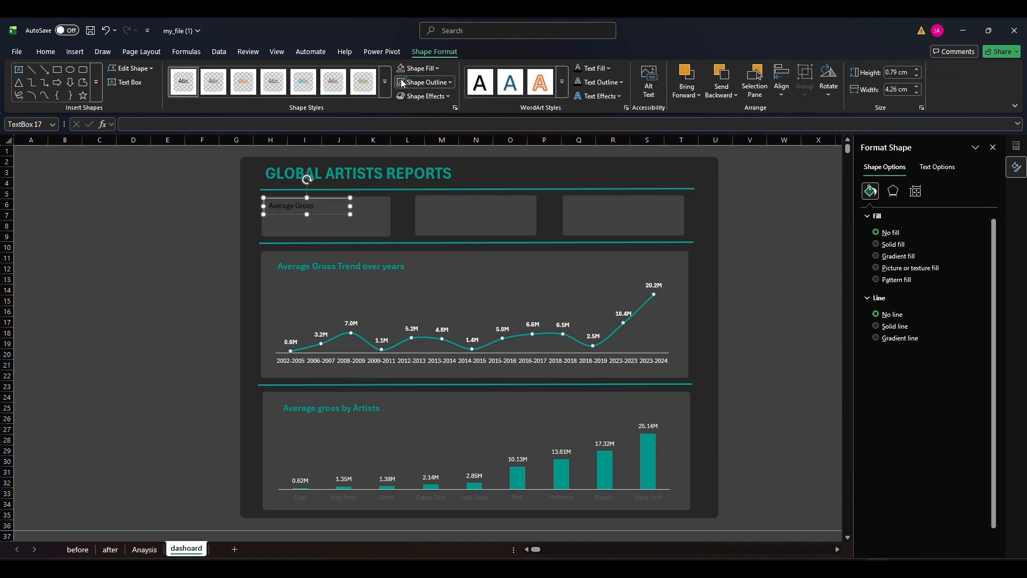
Format the "Average Gross" card label in teal at font size 12
{"action": "double_click", "coordinate": [314, 205]}
{"action": "left_click", "coordinate": [46, 52]}
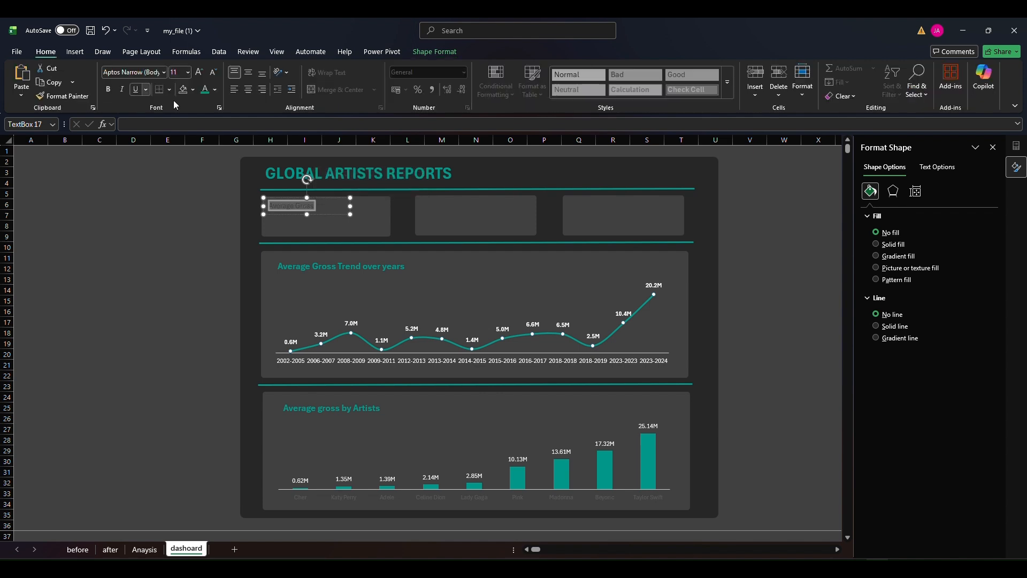
{"action": "left_click", "coordinate": [206, 90]}
{"action": "left_click", "coordinate": [201, 73]}
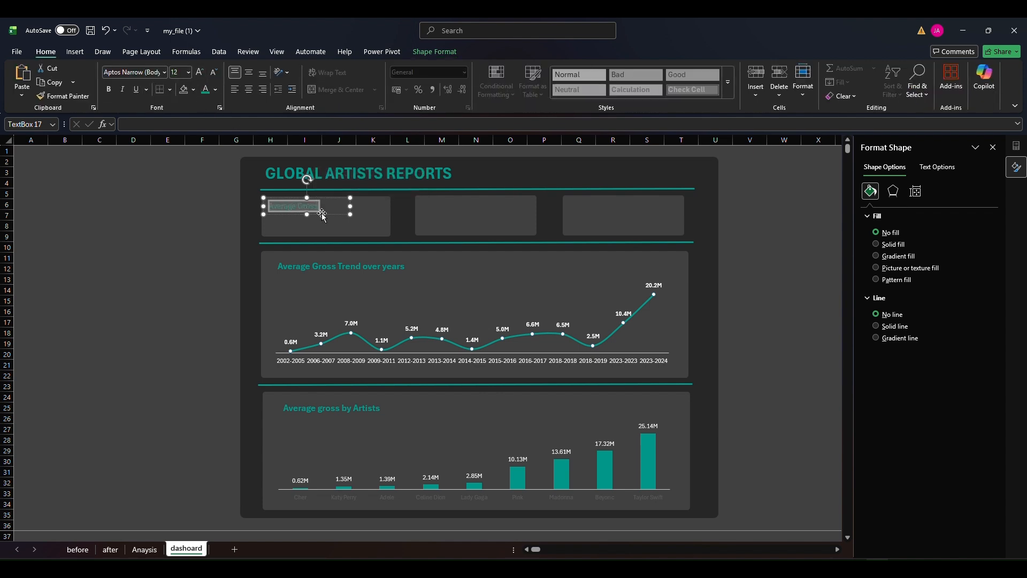
{"action": "left_click", "coordinate": [203, 214]}
Duplicate the "Average Gross" label onto the second KPI card and reword the copy as "Average Show"
{"action": "left_click", "coordinate": [318, 214]}
{"action": "left_click_drag", "start_coordinate": [332, 221], "coordinate": [480, 213]}
{"action": "double_click", "coordinate": [468, 205]}
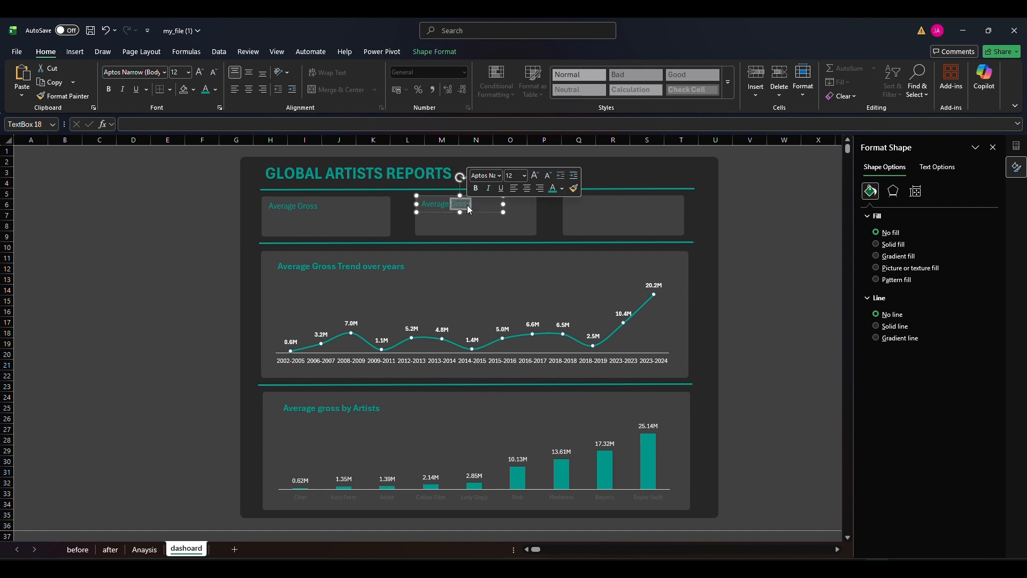
{"action": "type", "text": "Show"}
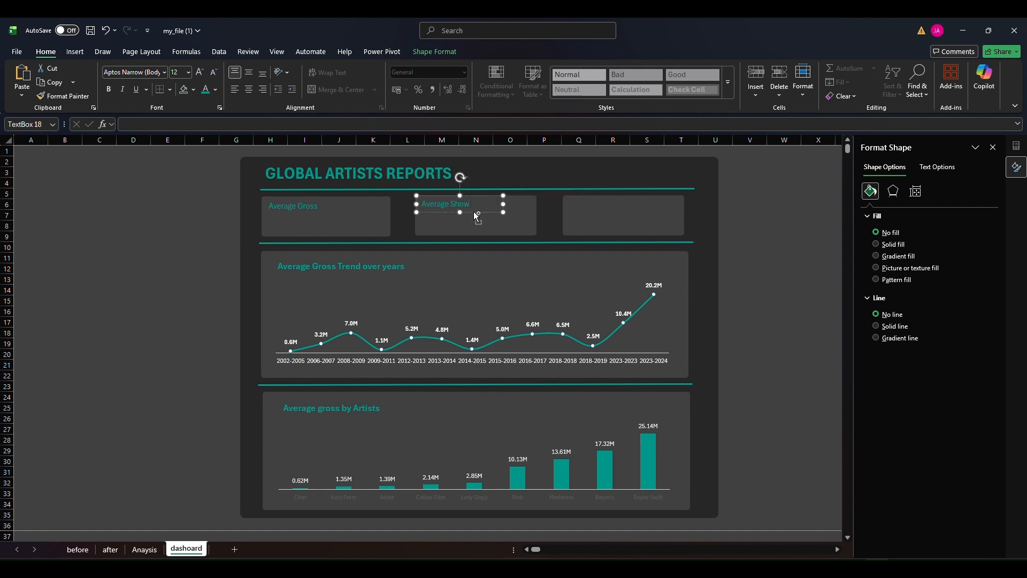
Duplicate the "Average Show" label onto the third KPI card, reword it as "Total Artists" and level it with its neighbour
{"action": "key", "text": "ctrl+d"}
{"action": "triple_click", "coordinate": [611, 202]}
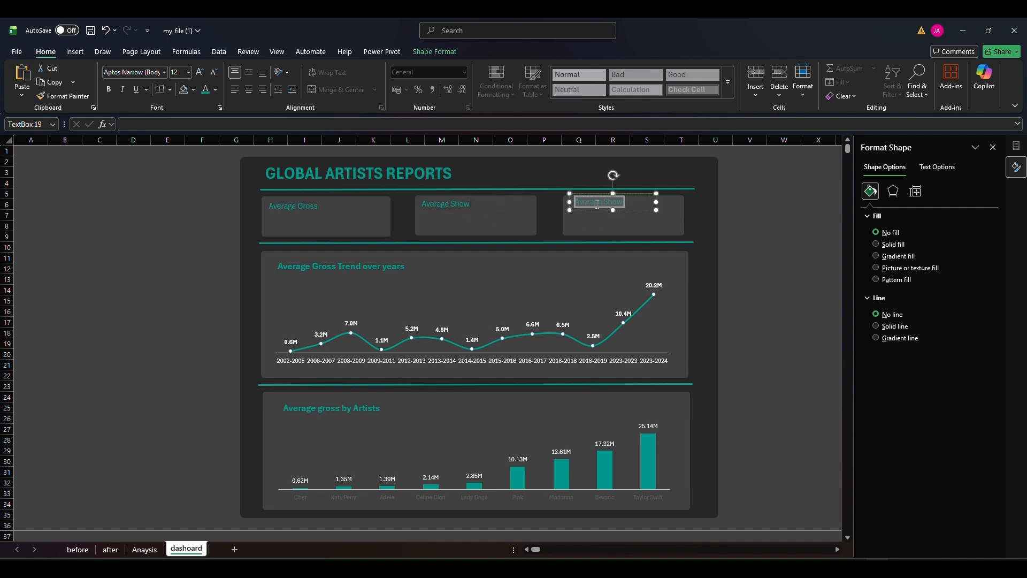
{"action": "type", "text": "Total Artists"}
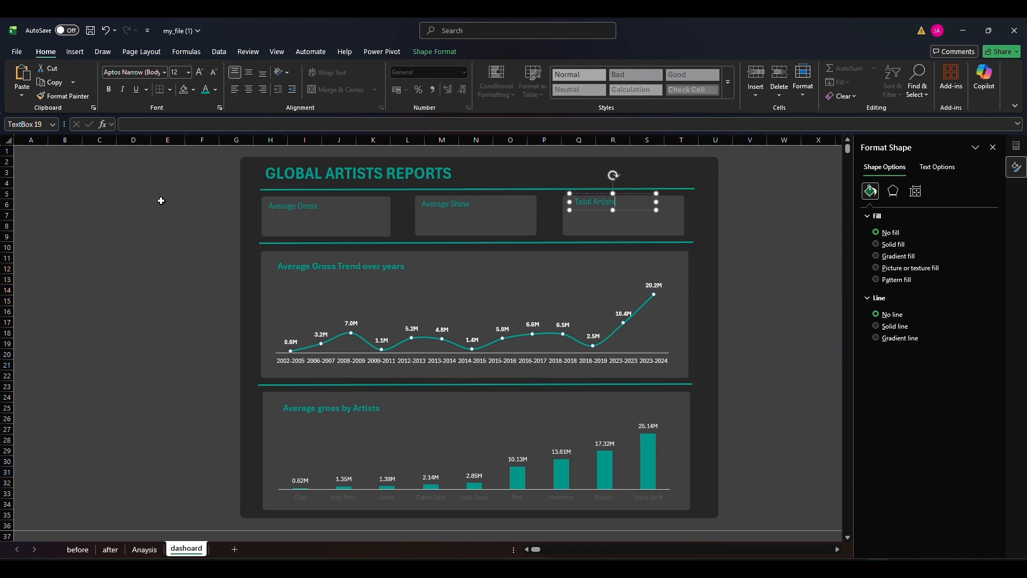
{"action": "left_click", "coordinate": [146, 205]}
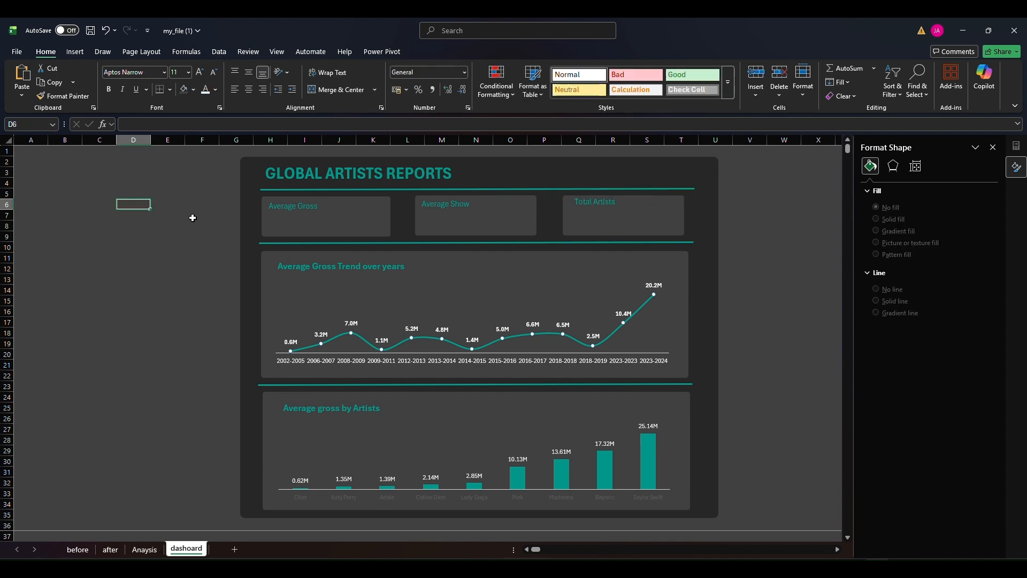
{"action": "left_click", "coordinate": [601, 207]}
{"action": "left_click_drag", "start_coordinate": [621, 211], "coordinate": [621, 213]}
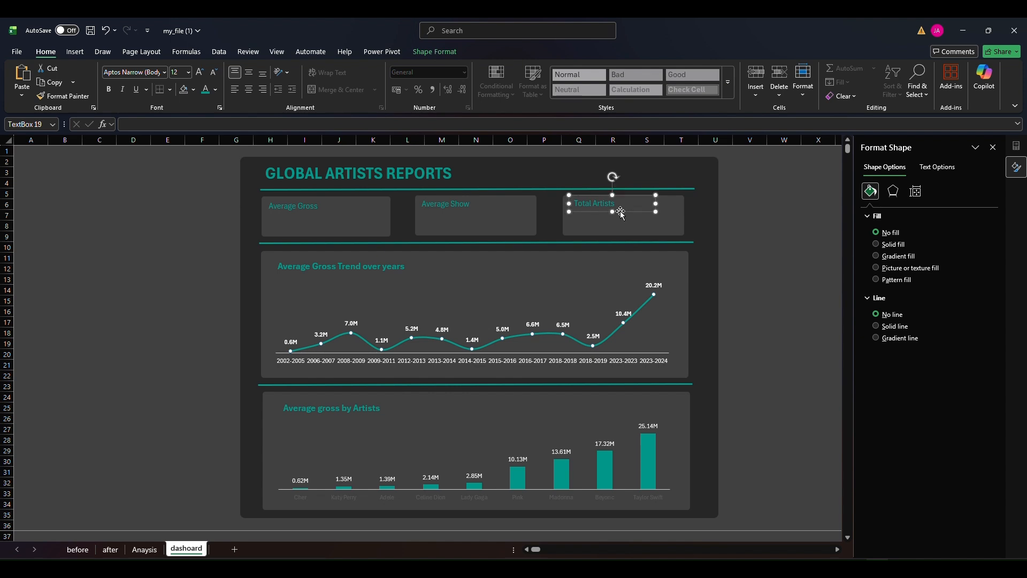
{"action": "left_click", "coordinate": [168, 225]}
Draw an empty text box about 5.93 by 1.51 cm over the Average Gross card, with no fill and no outline
{"action": "left_click", "coordinate": [75, 52]}
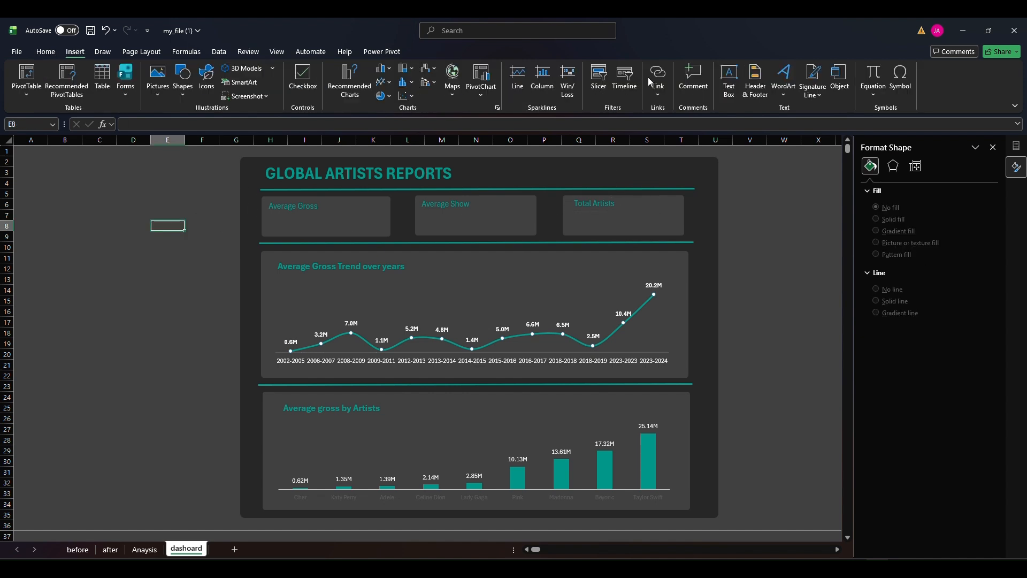
{"action": "left_click", "coordinate": [734, 90]}
{"action": "mouse_move", "coordinate": [323, 204]}
{"action": "left_mouse_down"}
{"action": "mouse_move", "coordinate": [390, 236]}
{"action": "mouse_move", "coordinate": [268, 222]}
{"action": "left_mouse_up"}
{"action": "left_click", "coordinate": [439, 52]}
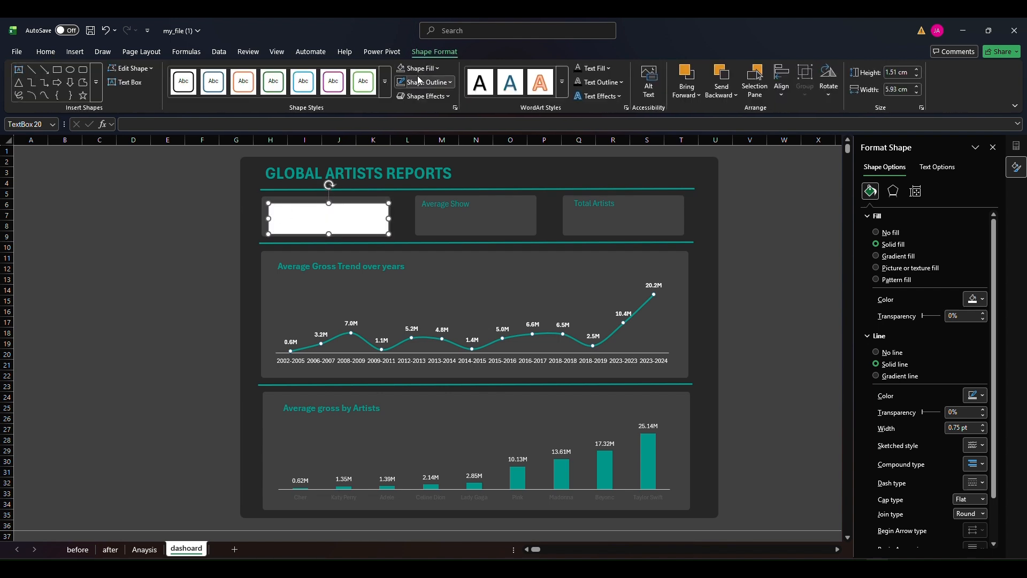
{"action": "left_click", "coordinate": [402, 69]}
{"action": "left_click", "coordinate": [402, 83]}
Try to link the empty text box to the Sum of Average gross value in the Anaysis sheet's summary PivotTable
{"action": "left_click", "coordinate": [212, 121]}
{"action": "type", "text": "="}
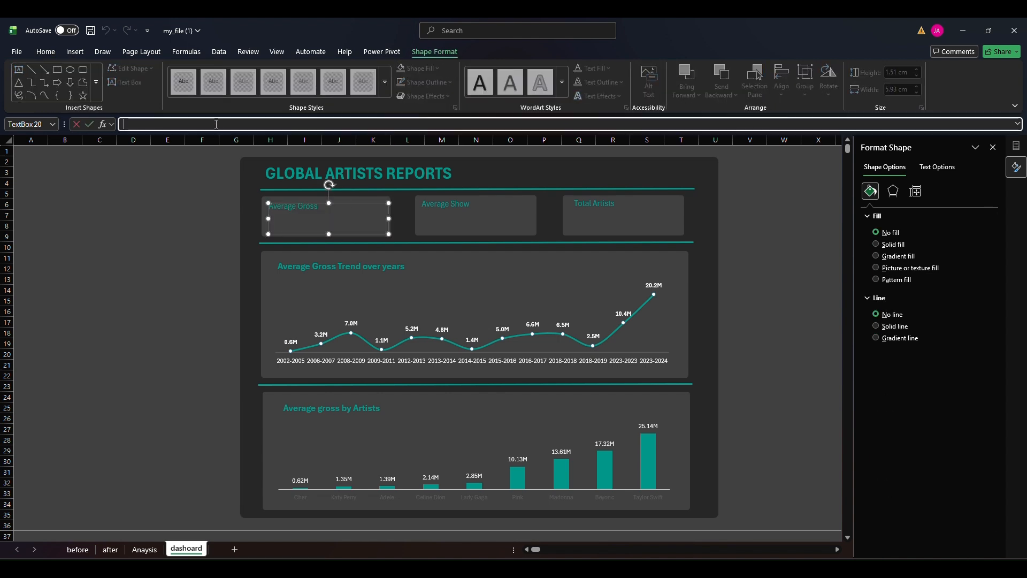
{"action": "left_click", "coordinate": [143, 550]}
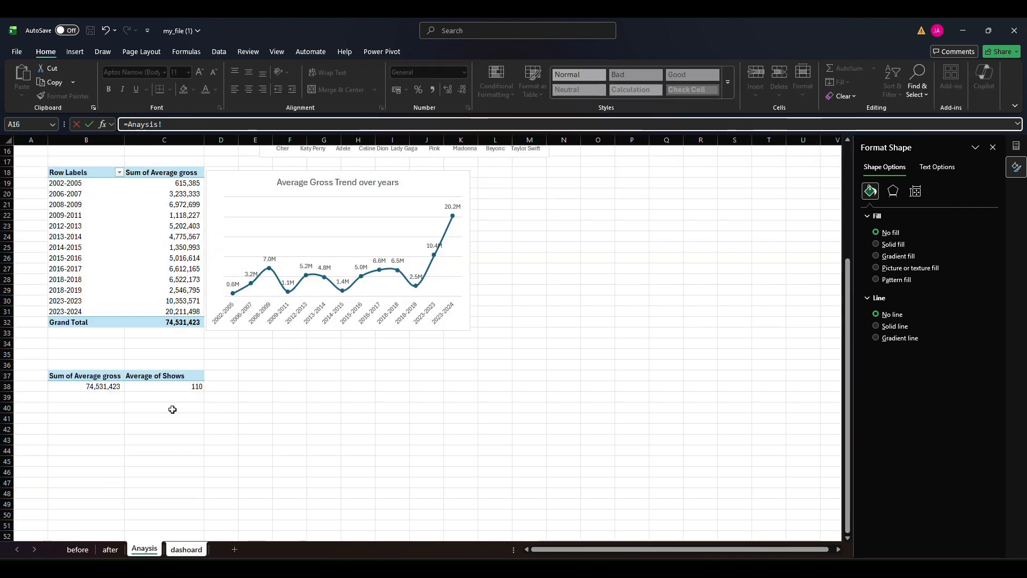
{"action": "left_click", "coordinate": [103, 385]}
{"action": "key", "text": "Return"}
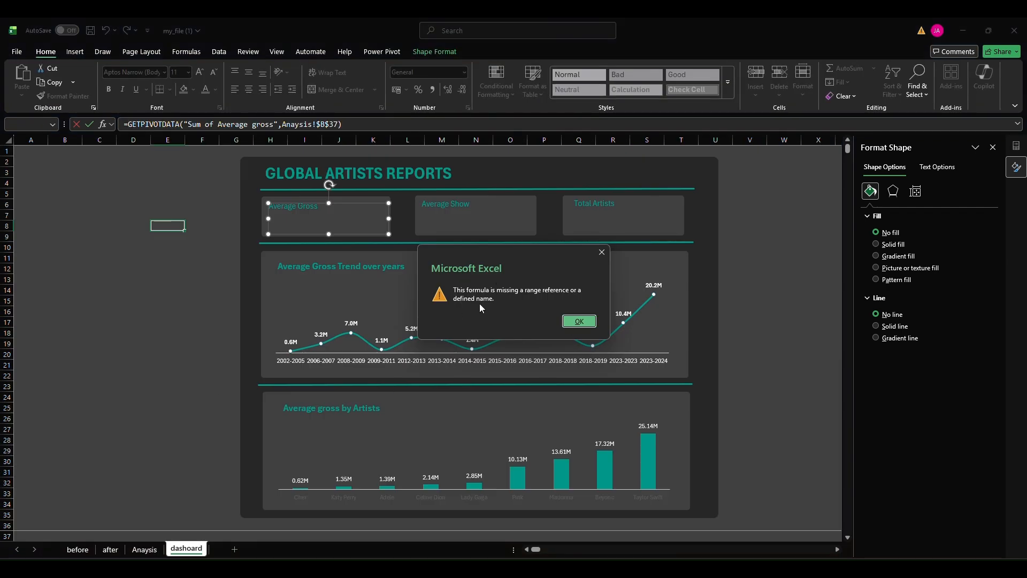
{"action": "key", "text": "Return"}
{"action": "key", "text": "Escape"}
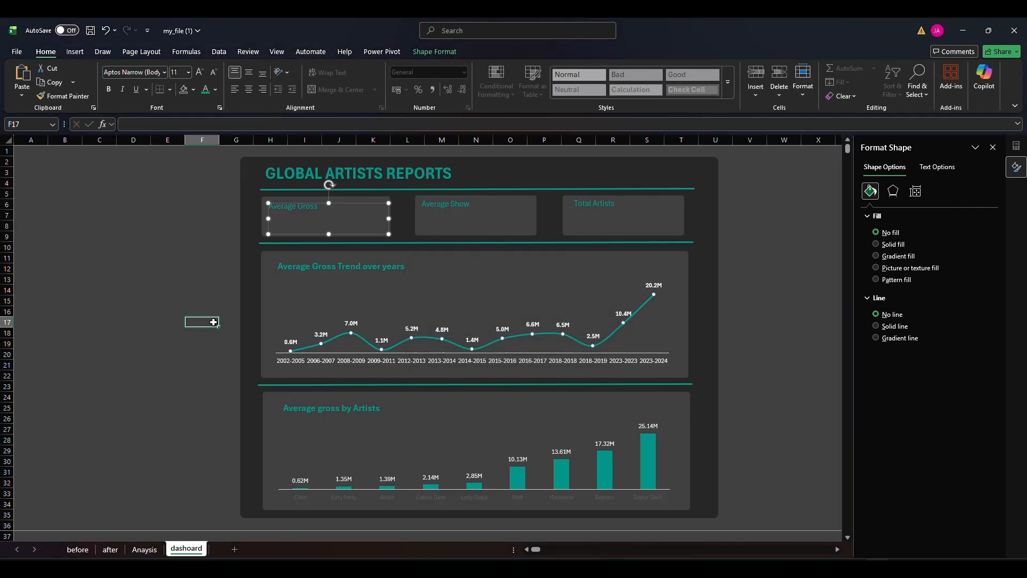
Turn off Generate GetPivotData for the summary PivotTable on the Anaysis sheet
{"action": "left_click", "coordinate": [144, 549]}
{"action": "left_click", "coordinate": [94, 375]}
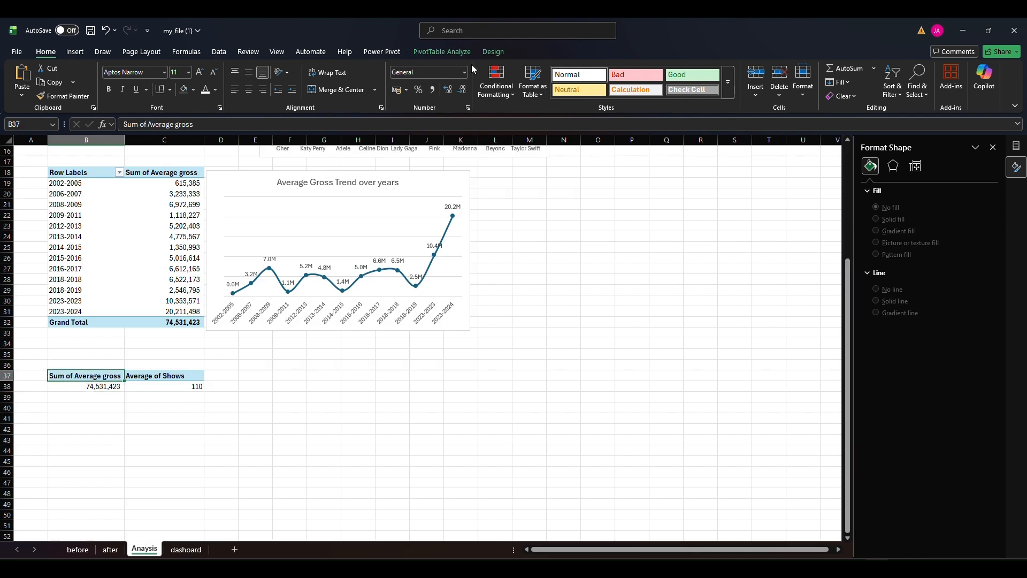
{"action": "left_click", "coordinate": [492, 54]}
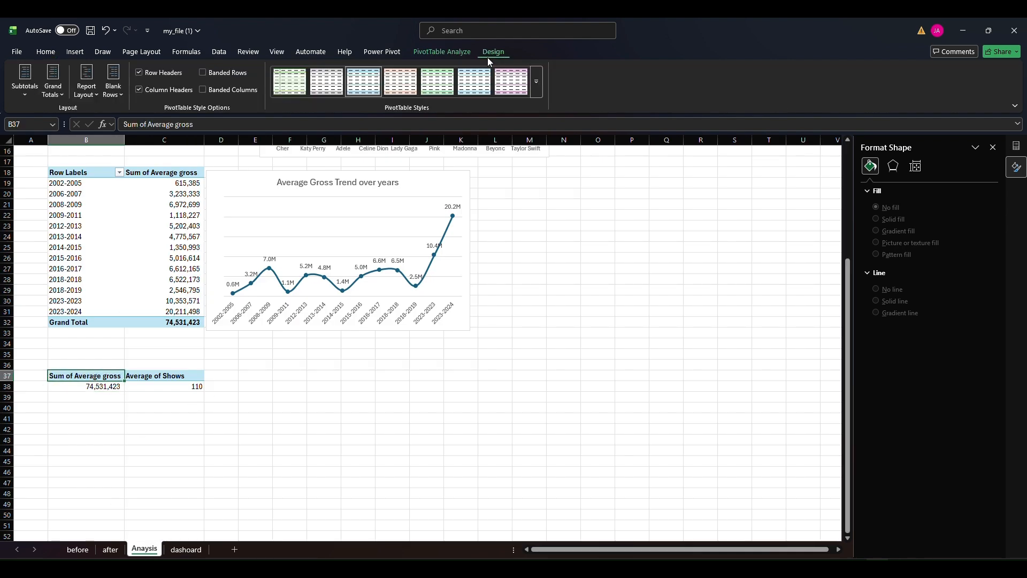
{"action": "left_click", "coordinate": [451, 56]}
{"action": "left_click", "coordinate": [54, 97]}
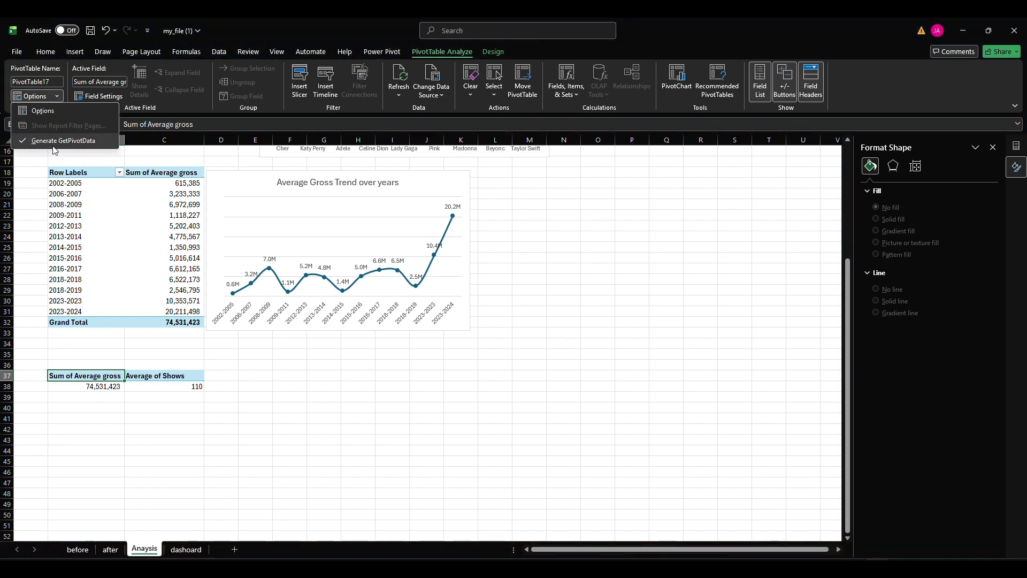
{"action": "left_click", "coordinate": [53, 140]}
{"action": "left_click", "coordinate": [165, 413]}
Link the Average Gross card's empty text box to the PivotTable value with the formula =Anaysis!B38
{"action": "left_click", "coordinate": [187, 549]}
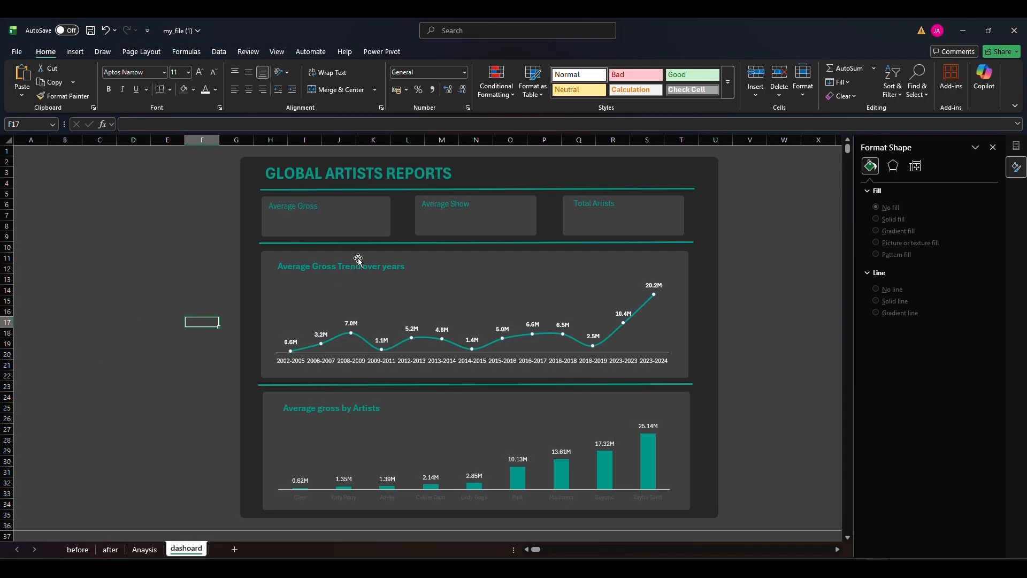
{"action": "left_click", "coordinate": [340, 208]}
{"action": "left_click", "coordinate": [233, 124]}
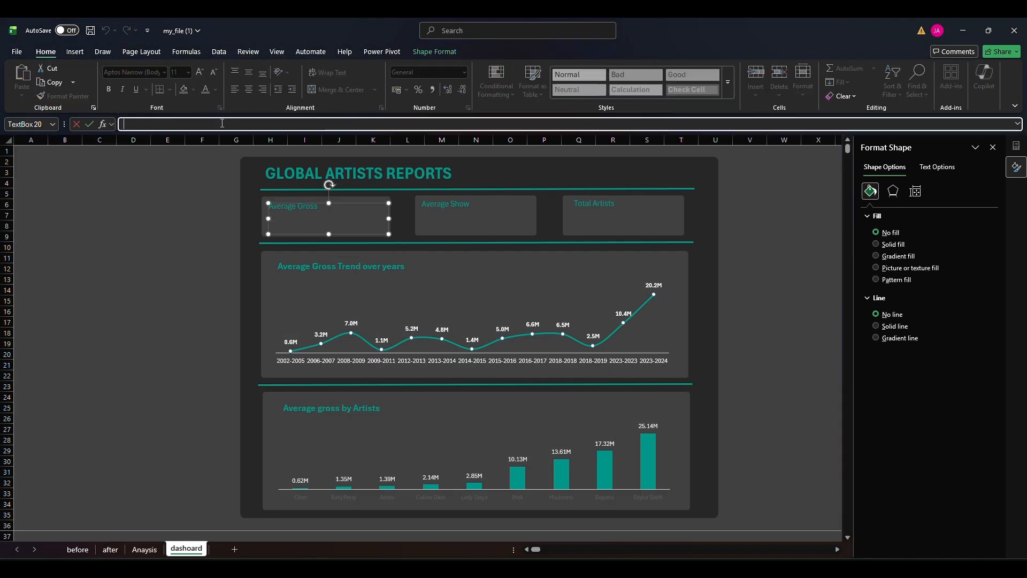
{"action": "type", "text": "="}
{"action": "left_click", "coordinate": [145, 550]}
{"action": "left_click", "coordinate": [110, 387]}
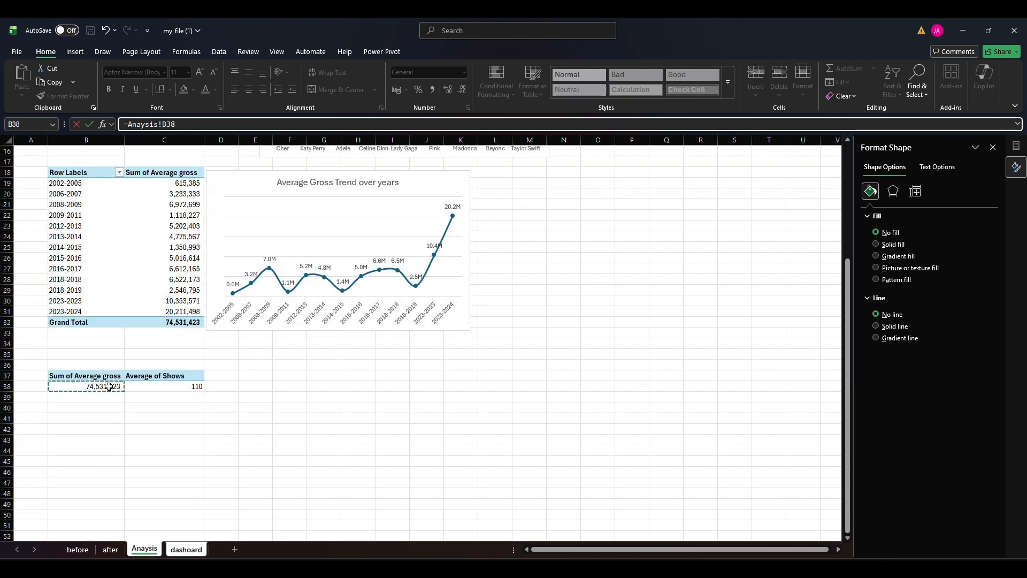
{"action": "key", "text": "Return"}
Enlarge the Average Gross card's linked value to font size 28 and centre it horizontally and vertically in its box
{"action": "left_click", "coordinate": [199, 71]}
{"action": "left_click", "coordinate": [200, 72]}
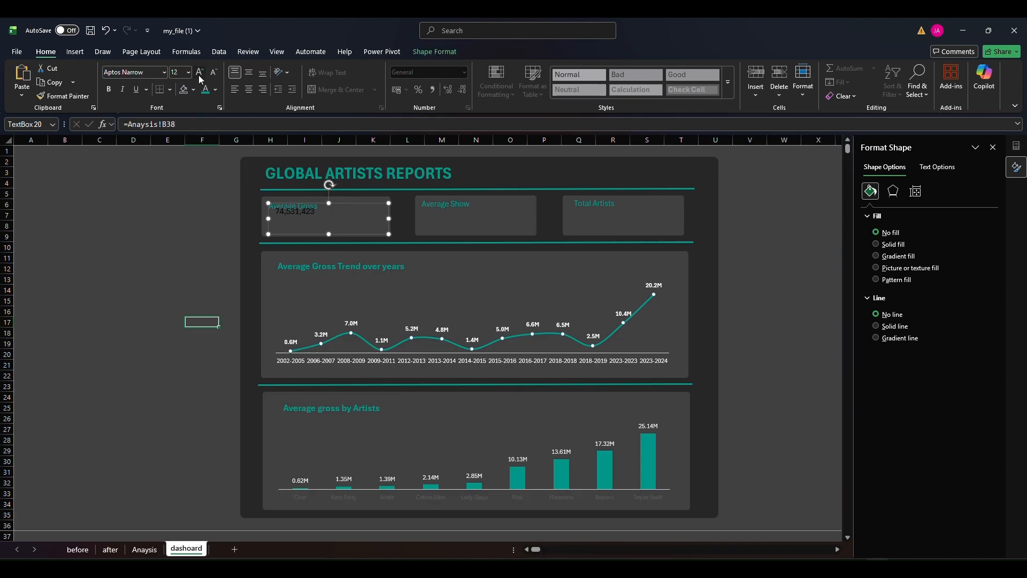
{"action": "left_click", "coordinate": [200, 72]}
{"action": "left_click", "coordinate": [199, 72]}
{"action": "left_click", "coordinate": [199, 72]}
{"action": "left_click", "coordinate": [199, 72]}
{"action": "left_click", "coordinate": [199, 72]}
{"action": "left_click", "coordinate": [199, 72]}
{"action": "left_click", "coordinate": [249, 89]}
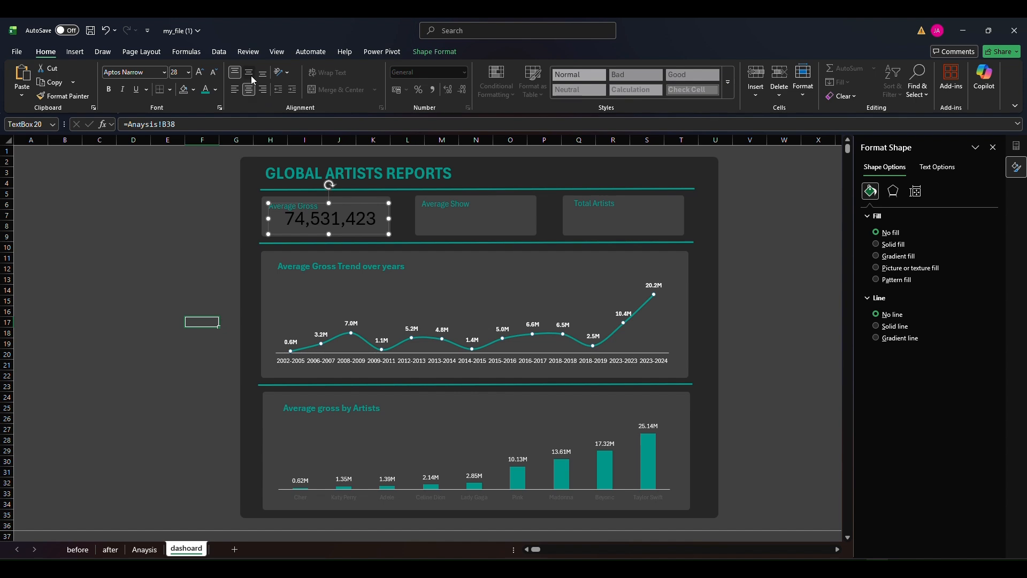
{"action": "left_click", "coordinate": [249, 72]}
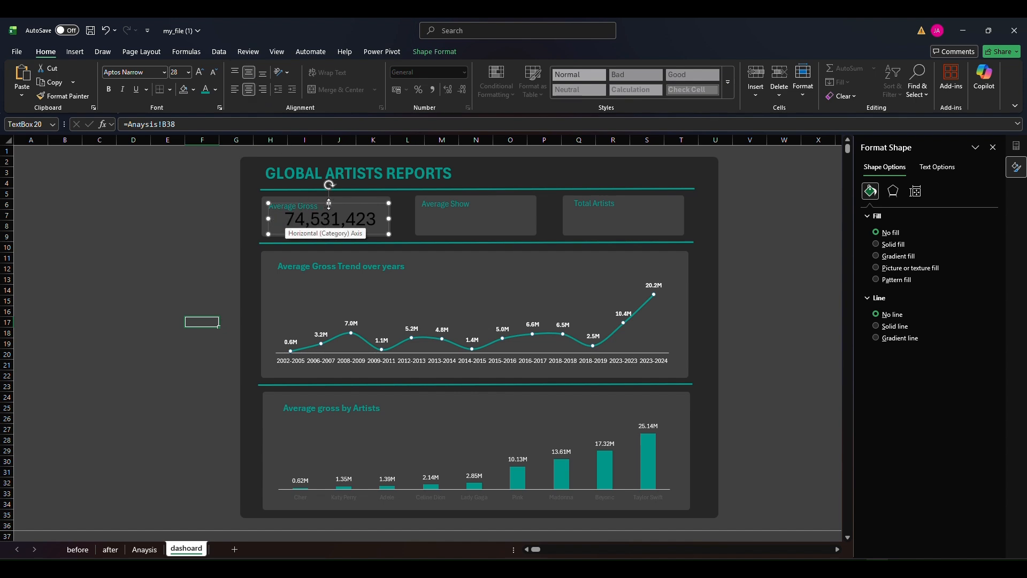
Change the Average Gross card's linked value to a white font and adjust its position in the card
{"action": "left_click", "coordinate": [215, 90]}
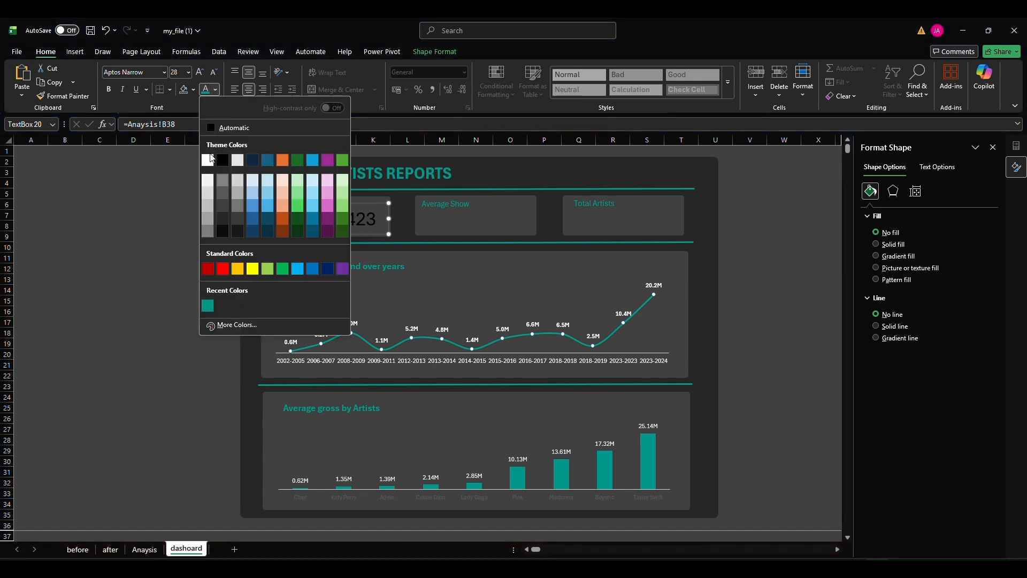
{"action": "left_click", "coordinate": [206, 168]}
{"action": "left_click_drag", "start_coordinate": [267, 219], "coordinate": [278, 215]}
Nudge the Average Gross label slightly upward and realign the value box beneath it inside the card
{"action": "left_click", "coordinate": [271, 212]}
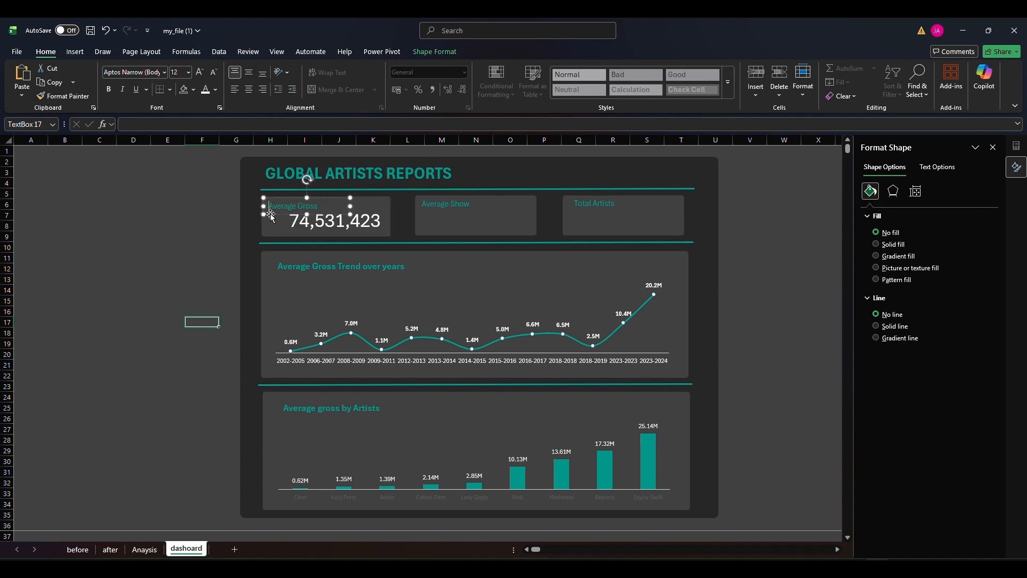
{"action": "key", "text": "Up"}
{"action": "key", "text": "Up"}
{"action": "key", "text": "Up"}
{"action": "key", "text": "Up"}
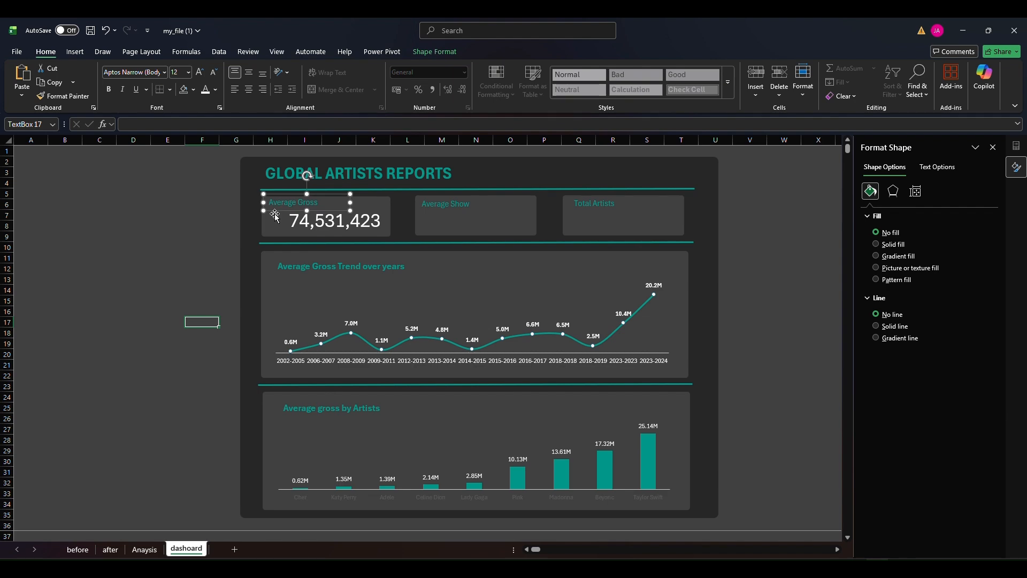
{"action": "left_click", "coordinate": [289, 231]}
{"action": "left_click_drag", "start_coordinate": [278, 221], "coordinate": [269, 220]}
Format cell B38 on the Anaysis sheet as Currency with the $ English (United States) symbol and 0 decimal places
{"action": "left_click", "coordinate": [154, 550]}
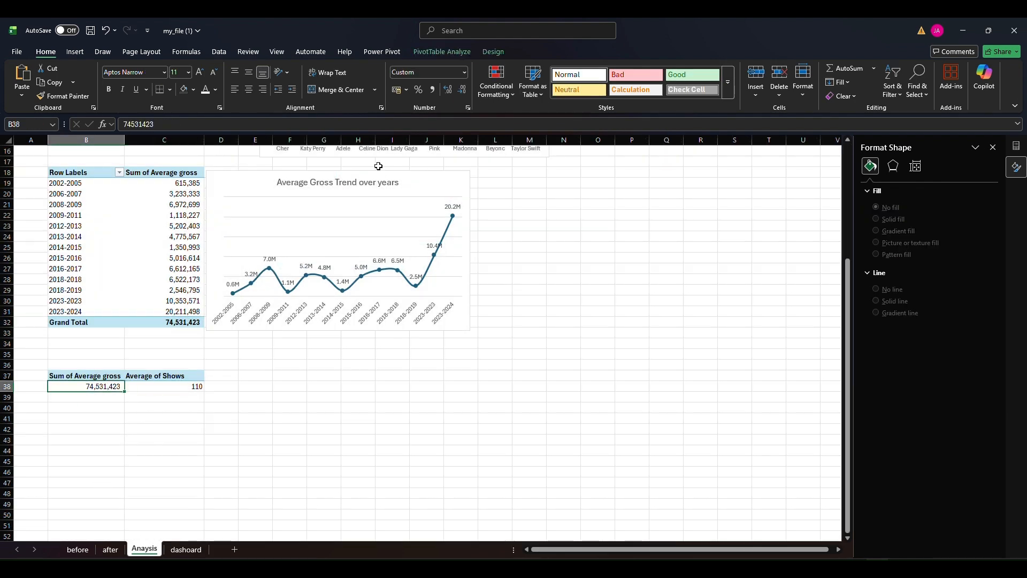
{"action": "left_click", "coordinate": [464, 73]}
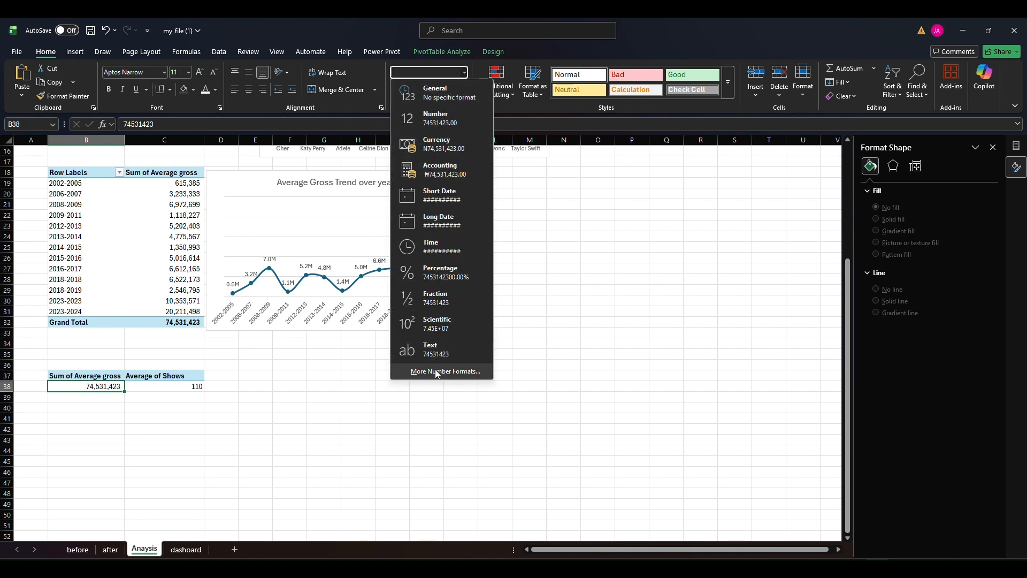
{"action": "left_click", "coordinate": [420, 368]}
{"action": "left_click", "coordinate": [525, 203]}
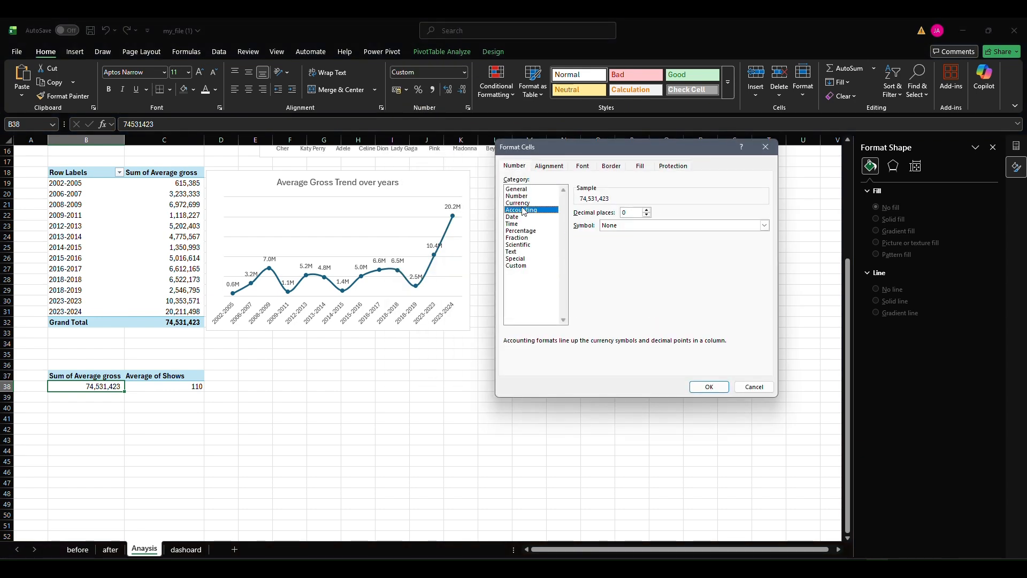
{"action": "left_click", "coordinate": [644, 225]}
{"action": "scroll", "coordinate": [655, 342], "scroll_direction": "down", "scroll_amount": 5}
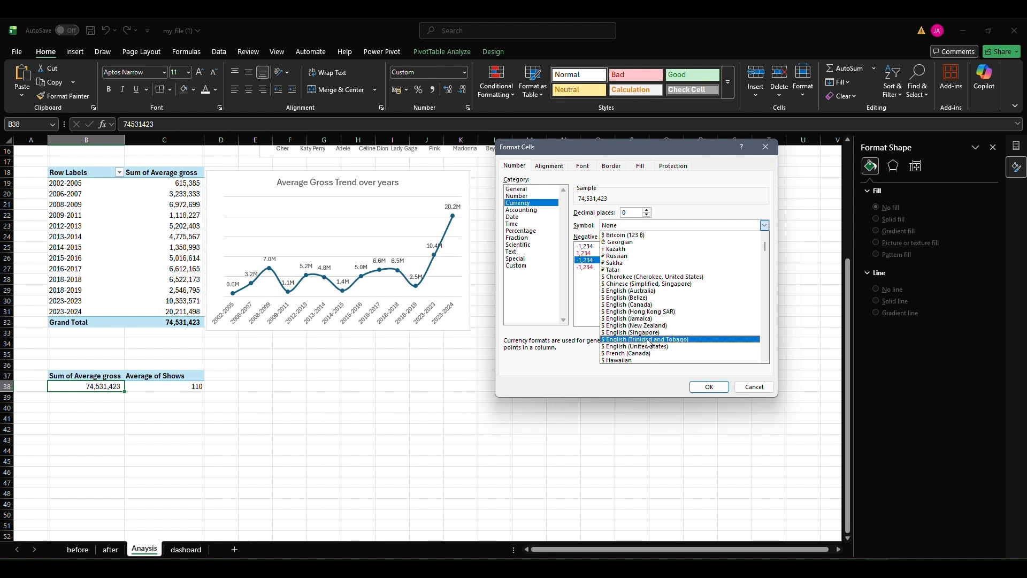
{"action": "left_click", "coordinate": [655, 347]}
{"action": "left_click", "coordinate": [708, 387]}
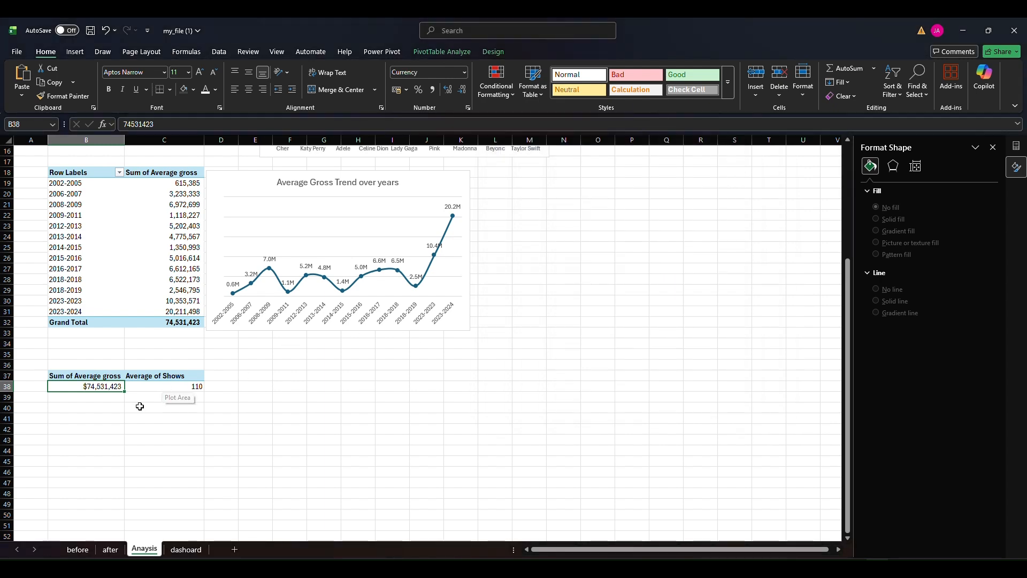
On the dashoard sheet, make the Average Gross card's value bold and recolour it with the recently used teal
{"action": "left_click", "coordinate": [180, 551]}
{"action": "left_click", "coordinate": [206, 218]}
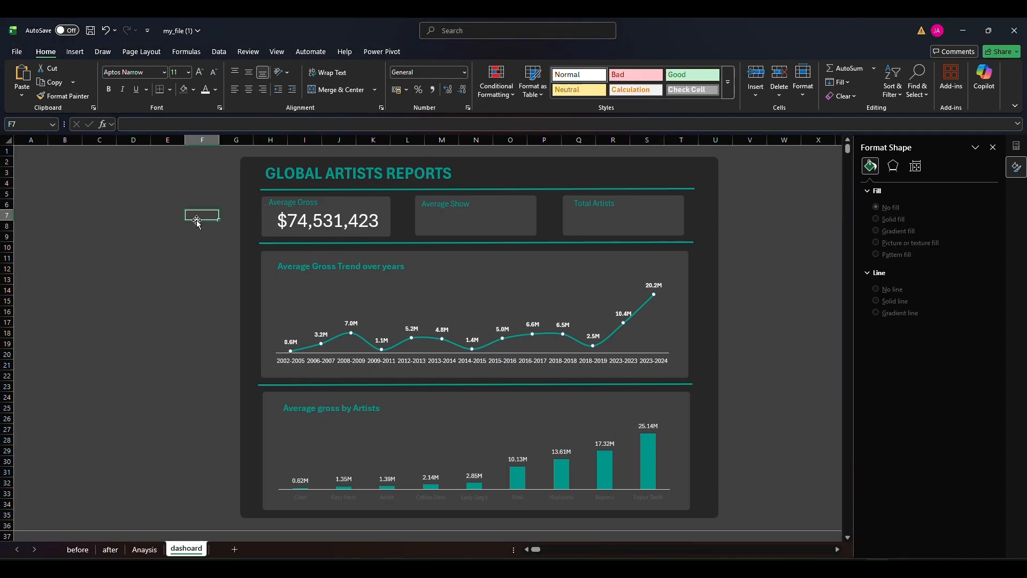
{"action": "left_click", "coordinate": [297, 219]}
{"action": "left_click", "coordinate": [215, 89]}
{"action": "left_click", "coordinate": [214, 297]}
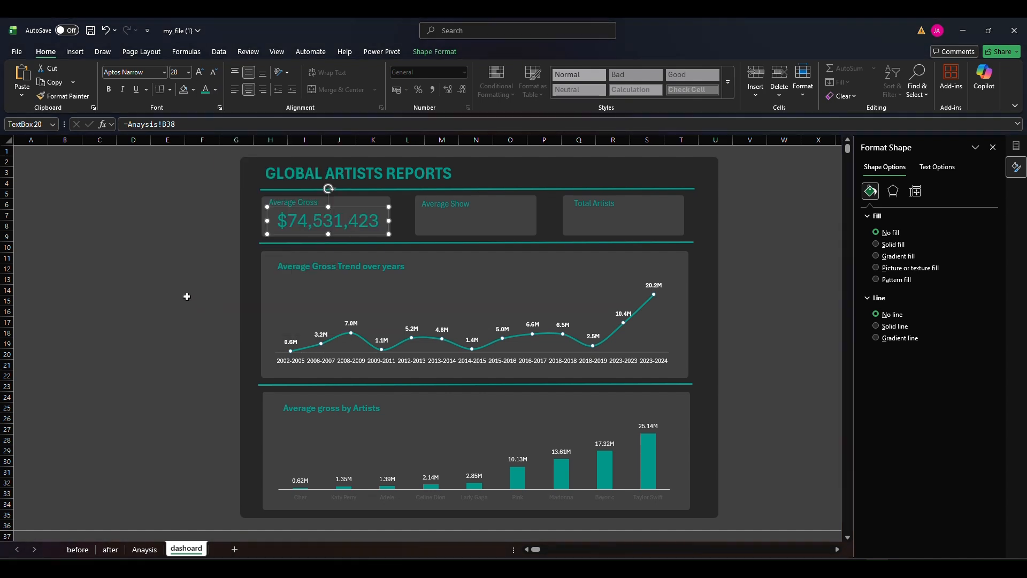
{"action": "left_click", "coordinate": [173, 239]}
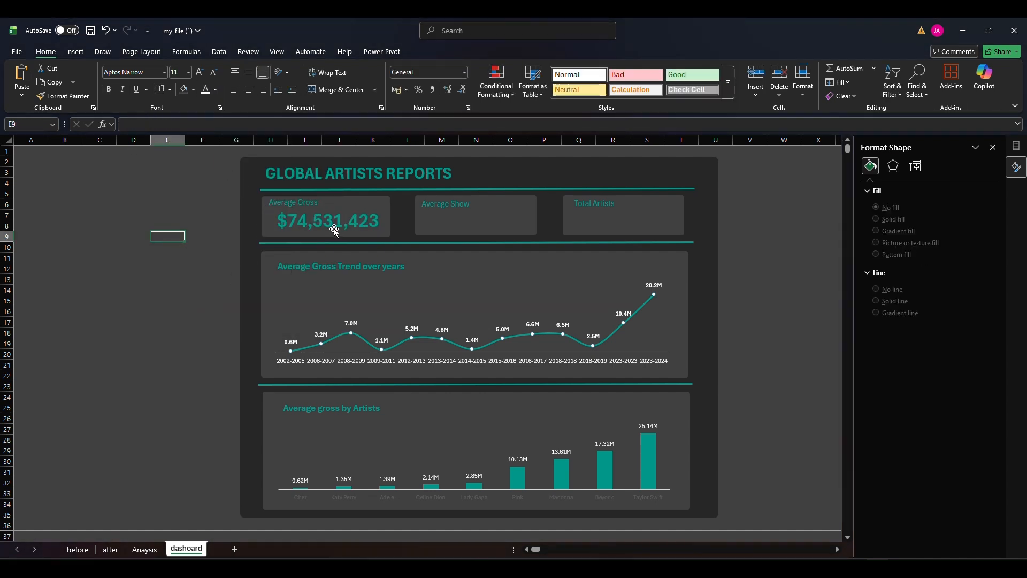
Set the bold Average Gross value's font colour back to white
{"action": "left_click", "coordinate": [334, 229]}
{"action": "left_click", "coordinate": [215, 90]}
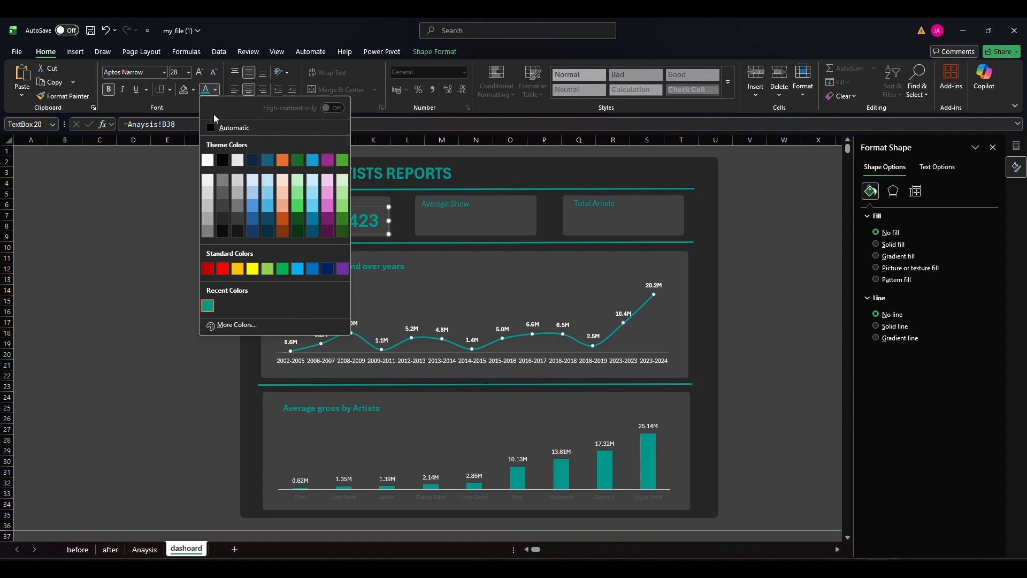
{"action": "left_click", "coordinate": [207, 160]}
{"action": "left_click", "coordinate": [170, 216]}
Duplicate the Average Gross value box and place the copy in the Average Show card
{"action": "left_click", "coordinate": [351, 222]}
{"action": "key", "text": "ctrl+d"}
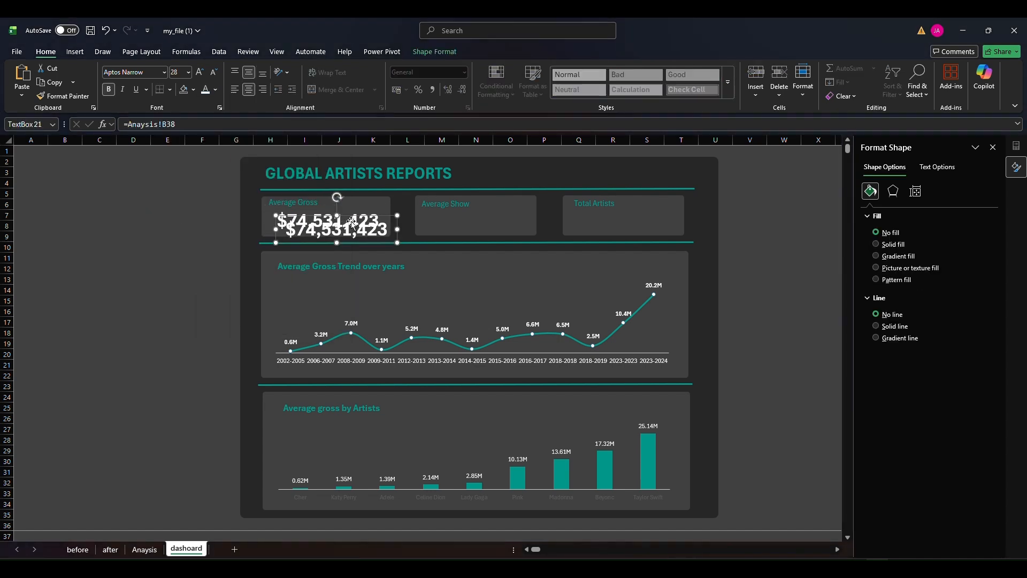
{"action": "left_click_drag", "start_coordinate": [351, 222], "coordinate": [493, 214]}
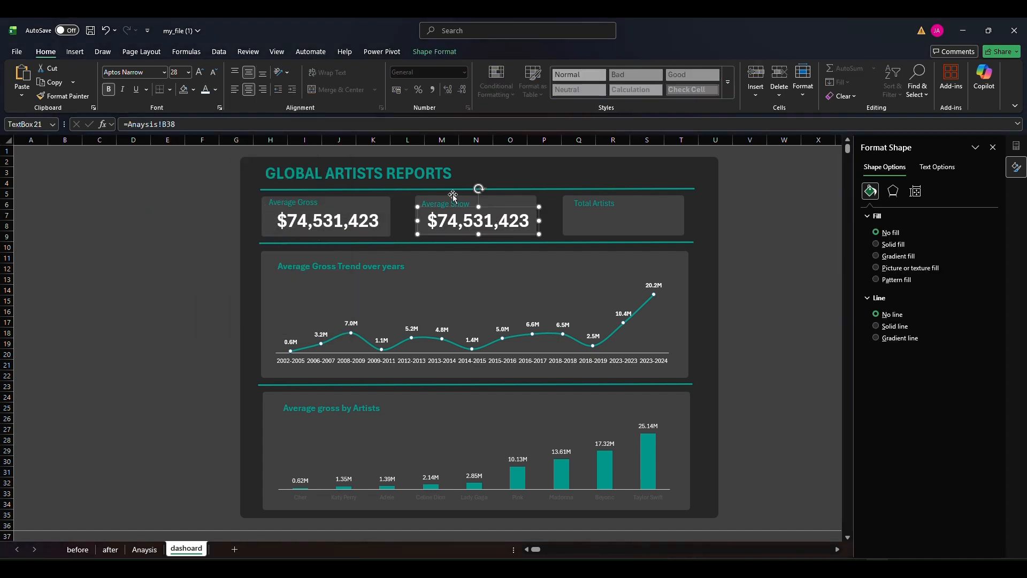
Link the Average Show card's value box to the PivotTable's Average of Shows with the formula =Anaysis!C38
{"action": "left_click_drag", "start_coordinate": [181, 127], "coordinate": [109, 127]}
{"action": "type", "text": "="}
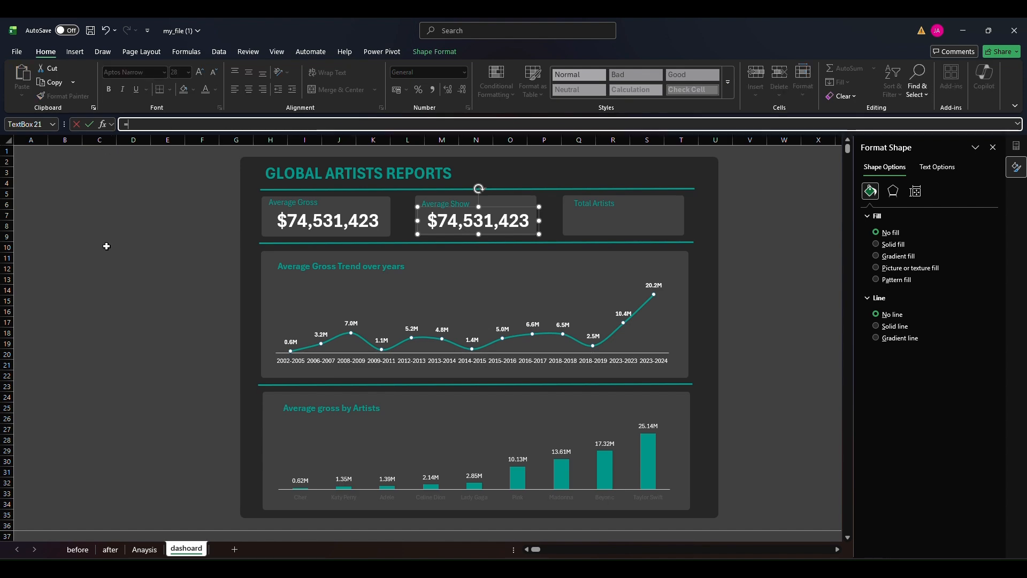
{"action": "left_click", "coordinate": [140, 552]}
{"action": "left_click", "coordinate": [175, 386]}
{"action": "key", "text": "Return"}
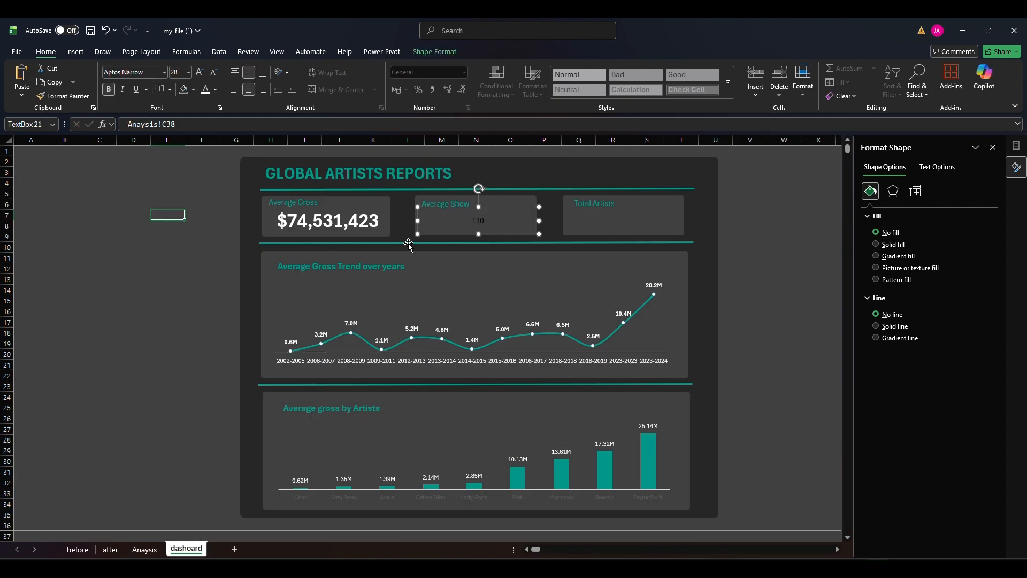
Copy the Average Gross value's formatting onto the Average Show value and narrow its box to fit the card
{"action": "left_click", "coordinate": [351, 223]}
{"action": "left_click", "coordinate": [78, 100]}
{"action": "left_click", "coordinate": [482, 225]}
{"action": "left_click_drag", "start_coordinate": [538, 221], "coordinate": [536, 221]}
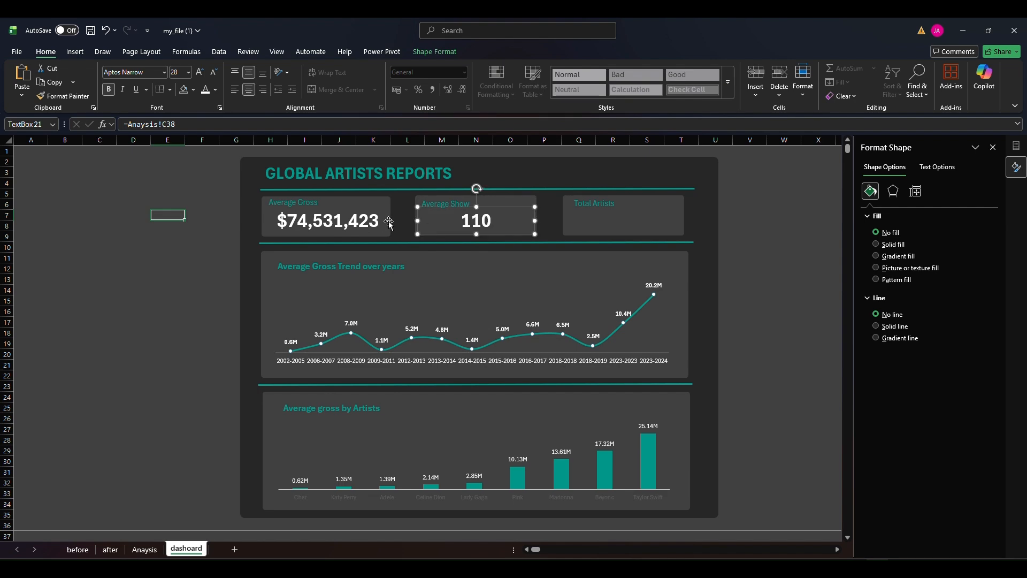
{"action": "left_click", "coordinate": [390, 220]}
Add the Artist field to the values of the summary PivotTable on the Anaysis sheet as Count of Artist
{"action": "left_click", "coordinate": [615, 218]}
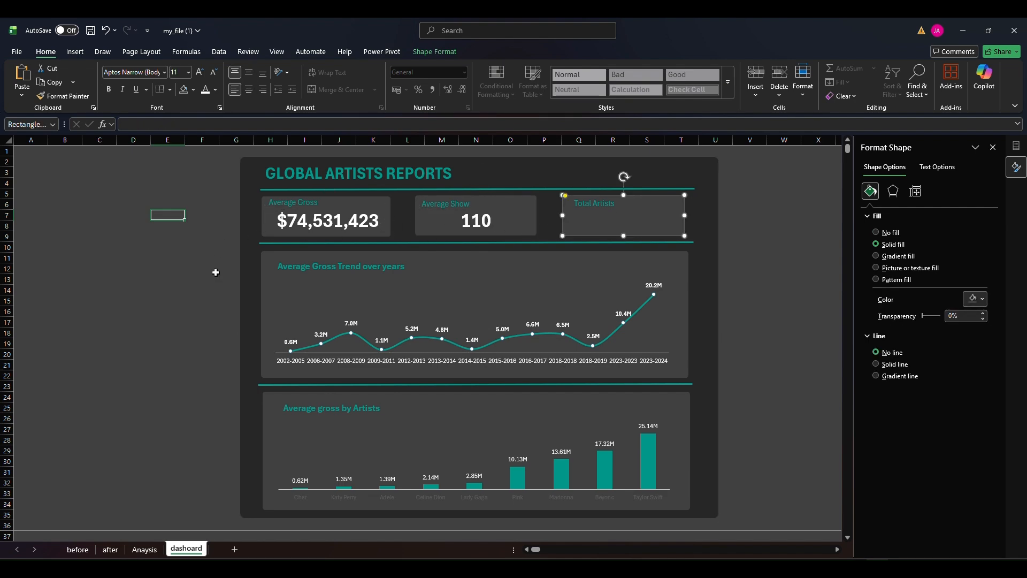
{"action": "left_click", "coordinate": [143, 550]}
{"action": "left_click", "coordinate": [154, 383]}
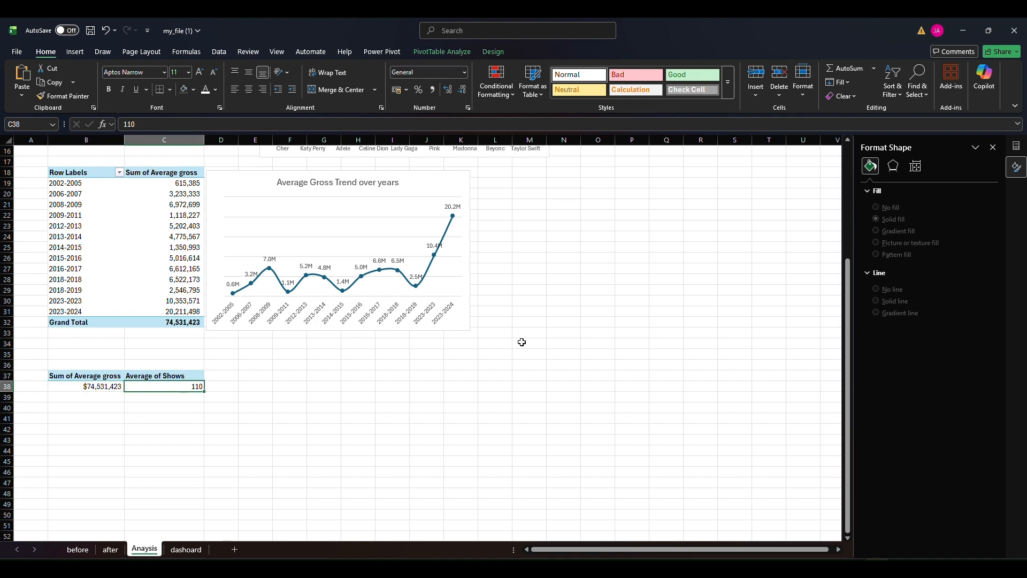
{"action": "left_click", "coordinate": [1023, 147]}
{"action": "left_click_drag", "start_coordinate": [846, 218], "coordinate": [935, 501]}
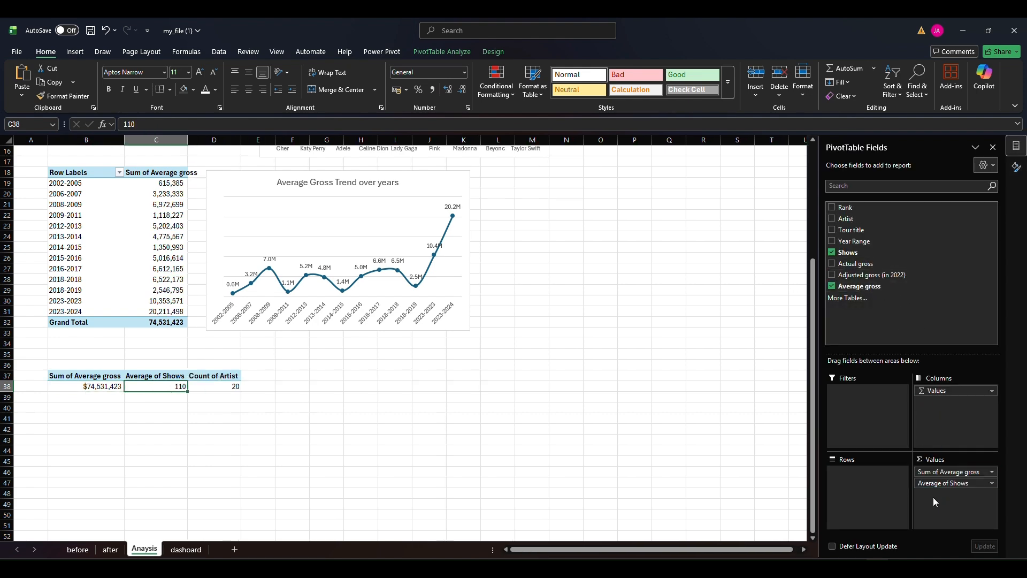
On the dashoard sheet, duplicate the Average Show value box and place the copy in the Total Artists card
{"action": "left_click", "coordinate": [186, 549]}
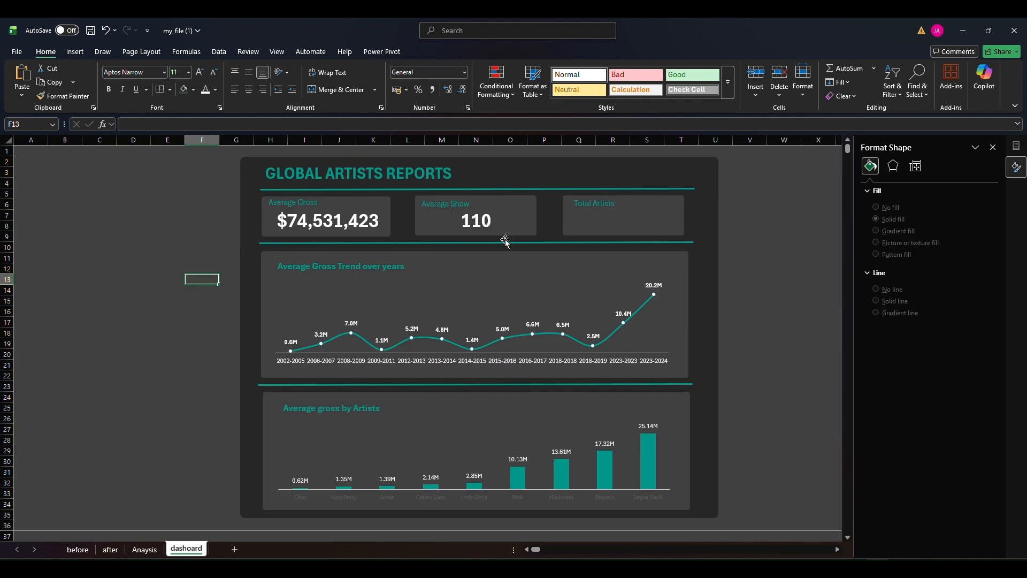
{"action": "left_click", "coordinate": [506, 241]}
{"action": "left_click_drag", "start_coordinate": [505, 241], "coordinate": [631, 217]}
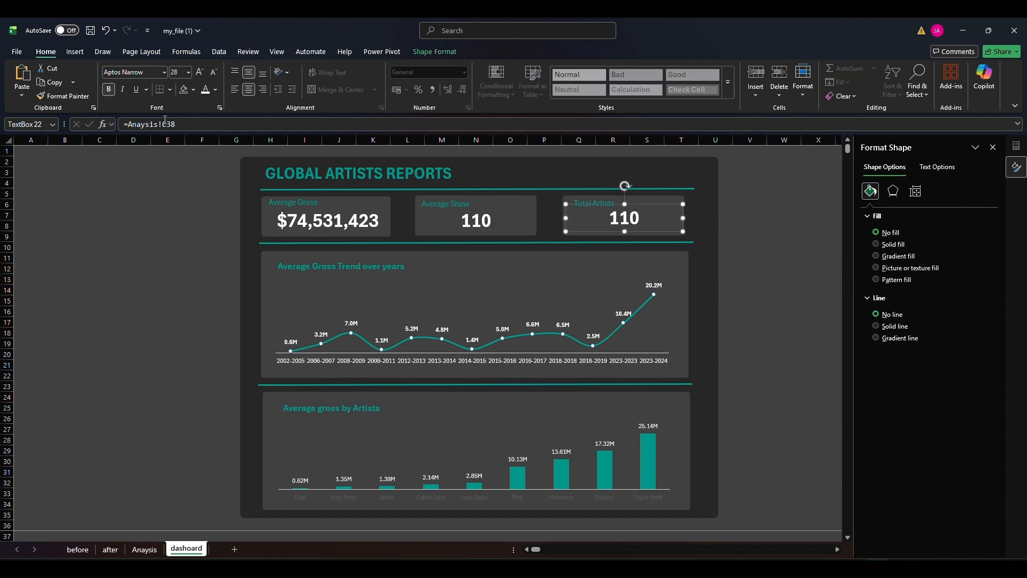
Link the Total Artists card's value box to the PivotTable's Count of Artist with the formula =Anaysis!D38
{"action": "left_click_drag", "start_coordinate": [176, 125], "coordinate": [129, 127]}
{"action": "type", "text": "=-"}
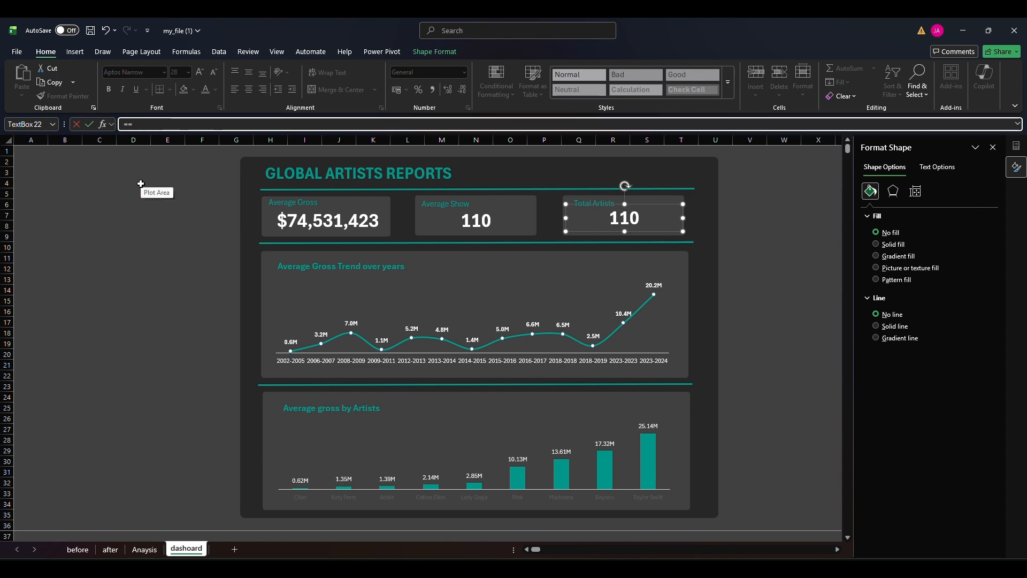
{"action": "left_click", "coordinate": [145, 550]}
{"action": "left_click", "coordinate": [219, 385]}
{"action": "key", "text": "Return"}
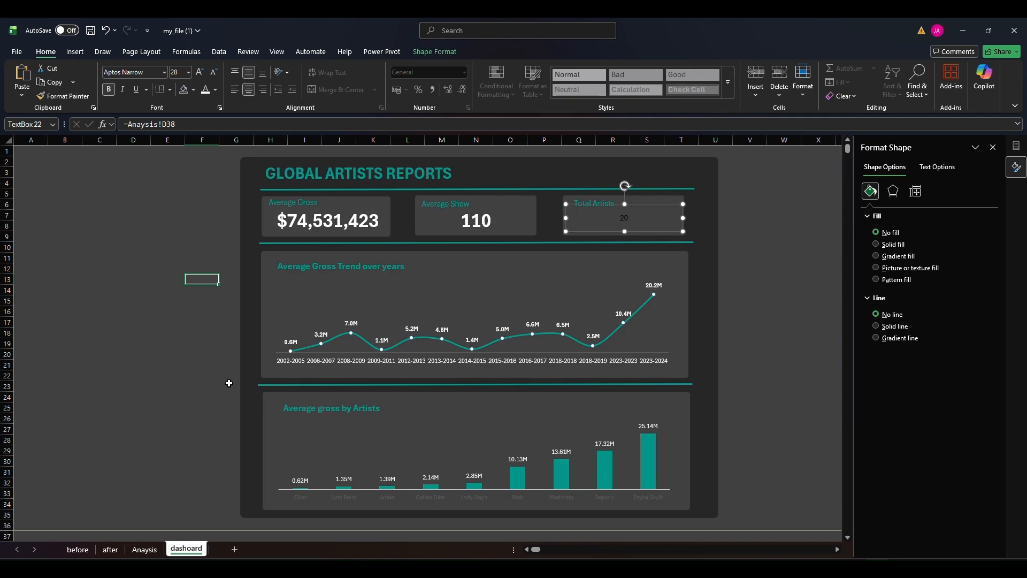
Copy the Average Show value's formatting onto the Total Artists value with Format Painter
{"action": "left_click", "coordinate": [478, 206]}
{"action": "left_click", "coordinate": [63, 95]}
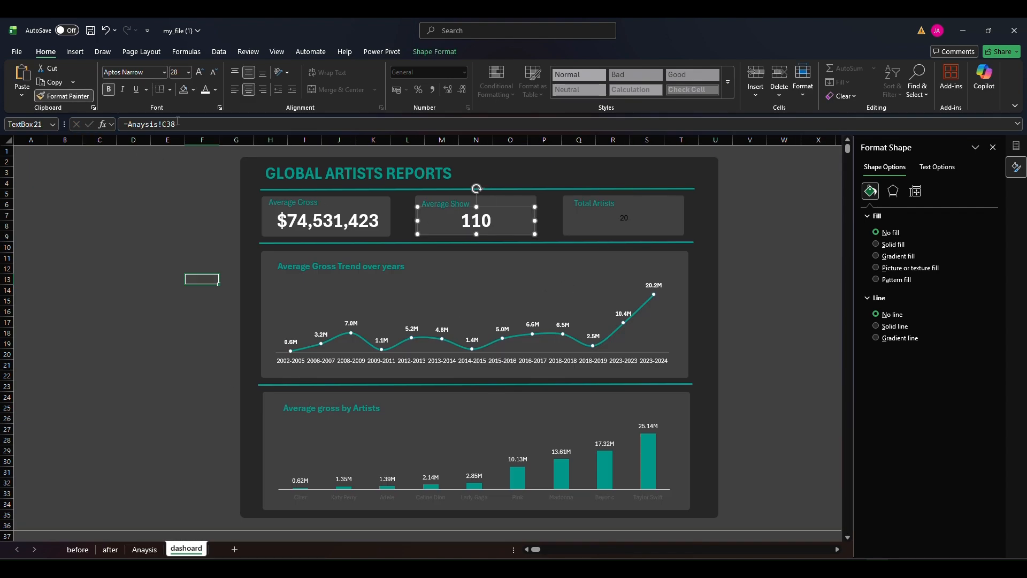
{"action": "left_click", "coordinate": [625, 221]}
{"action": "left_click", "coordinate": [731, 235]}
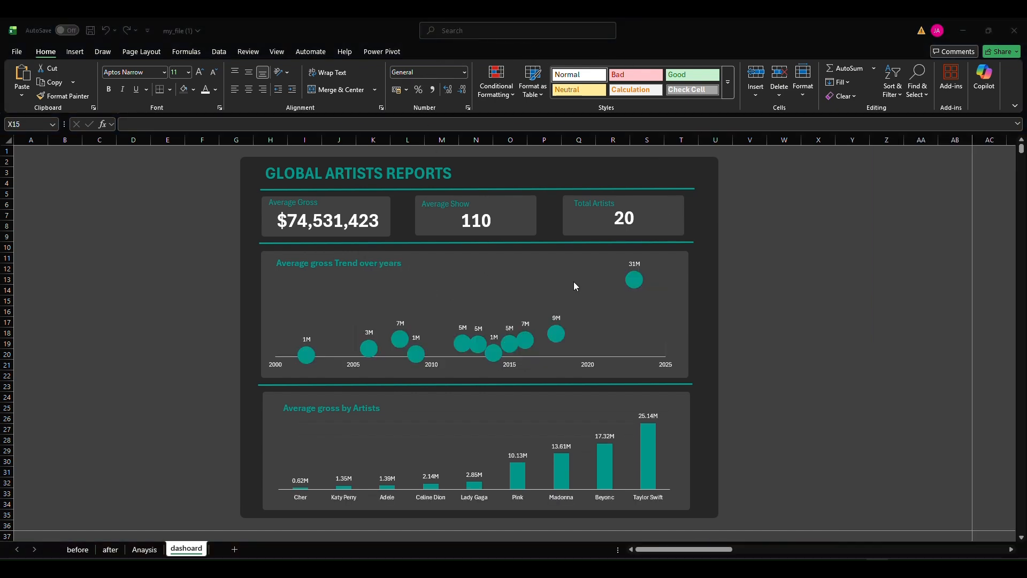
Review the Anaysis, after and before sheets, and return to the finished dashboard on the dashoard sheet
{"action": "left_click", "coordinate": [216, 264]}
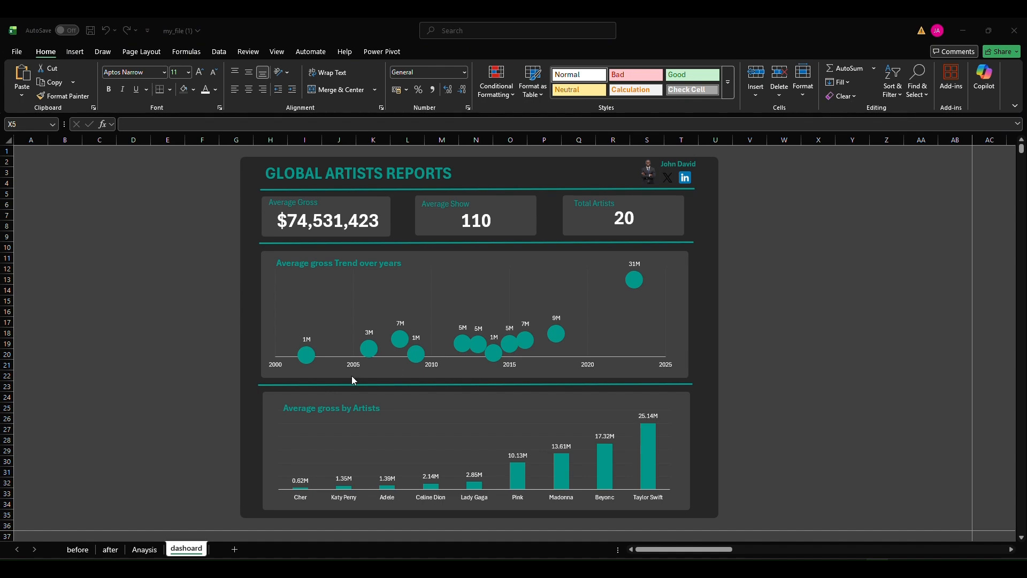
{"action": "left_click", "coordinate": [144, 549]}
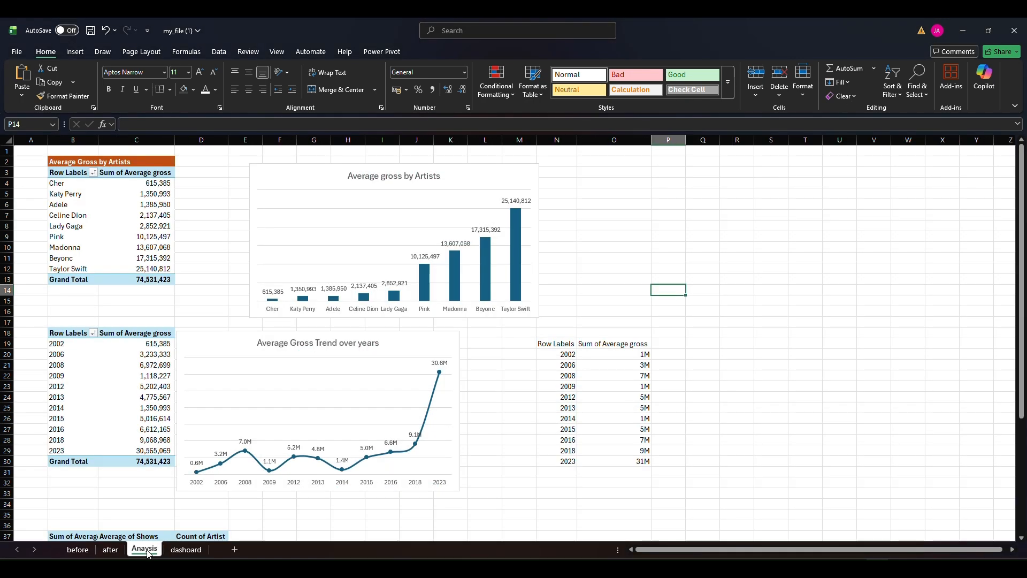
{"action": "left_click", "coordinate": [109, 549]}
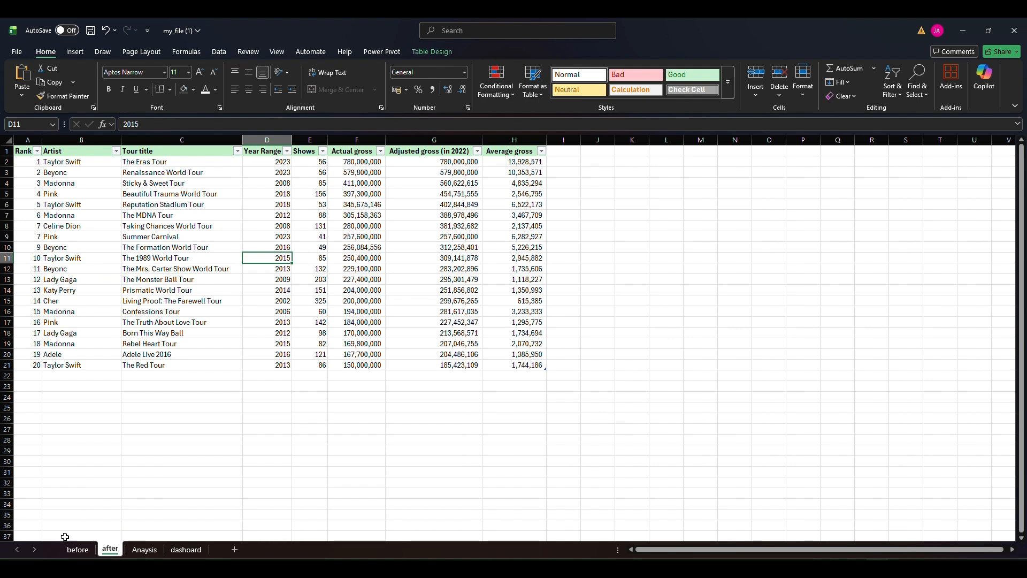
{"action": "left_click", "coordinate": [77, 549]}
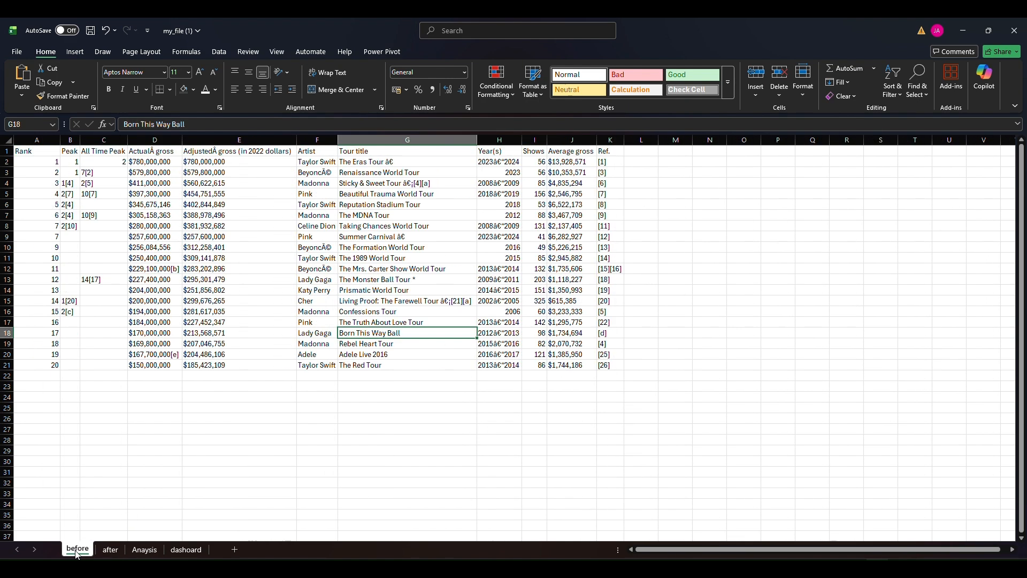
{"action": "left_click", "coordinate": [187, 549]}
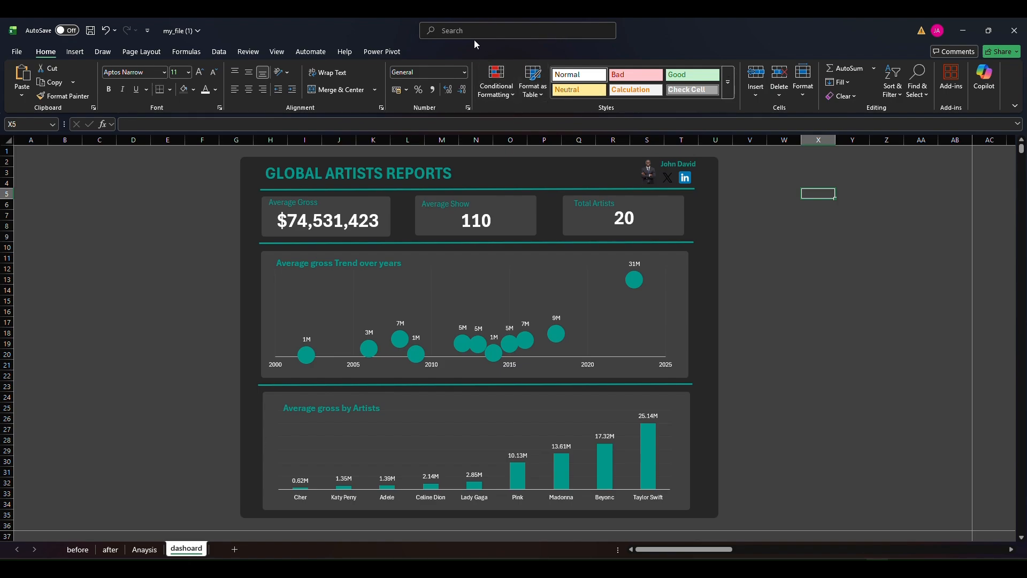